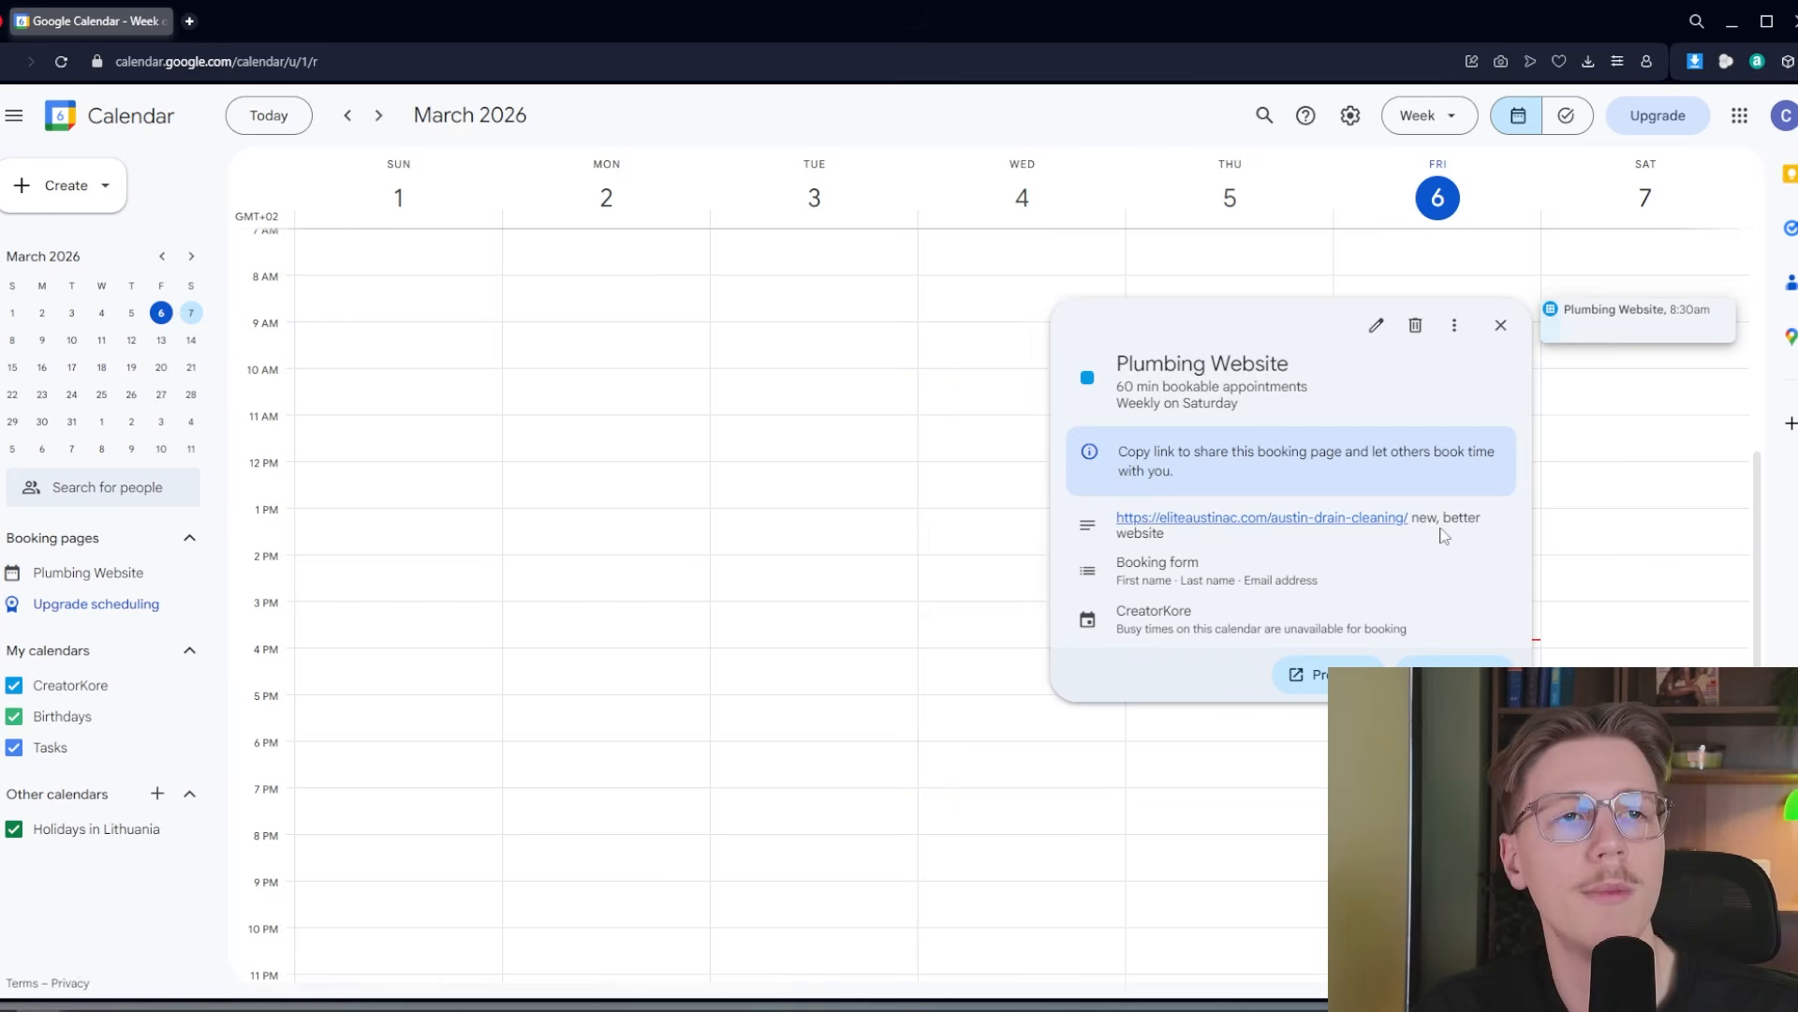
Close the calendar window and look through the NoteBook LM + Antigravity prompt in the Skool classroom lesson
left_click(1757, 679)
left_click(1793, 20)
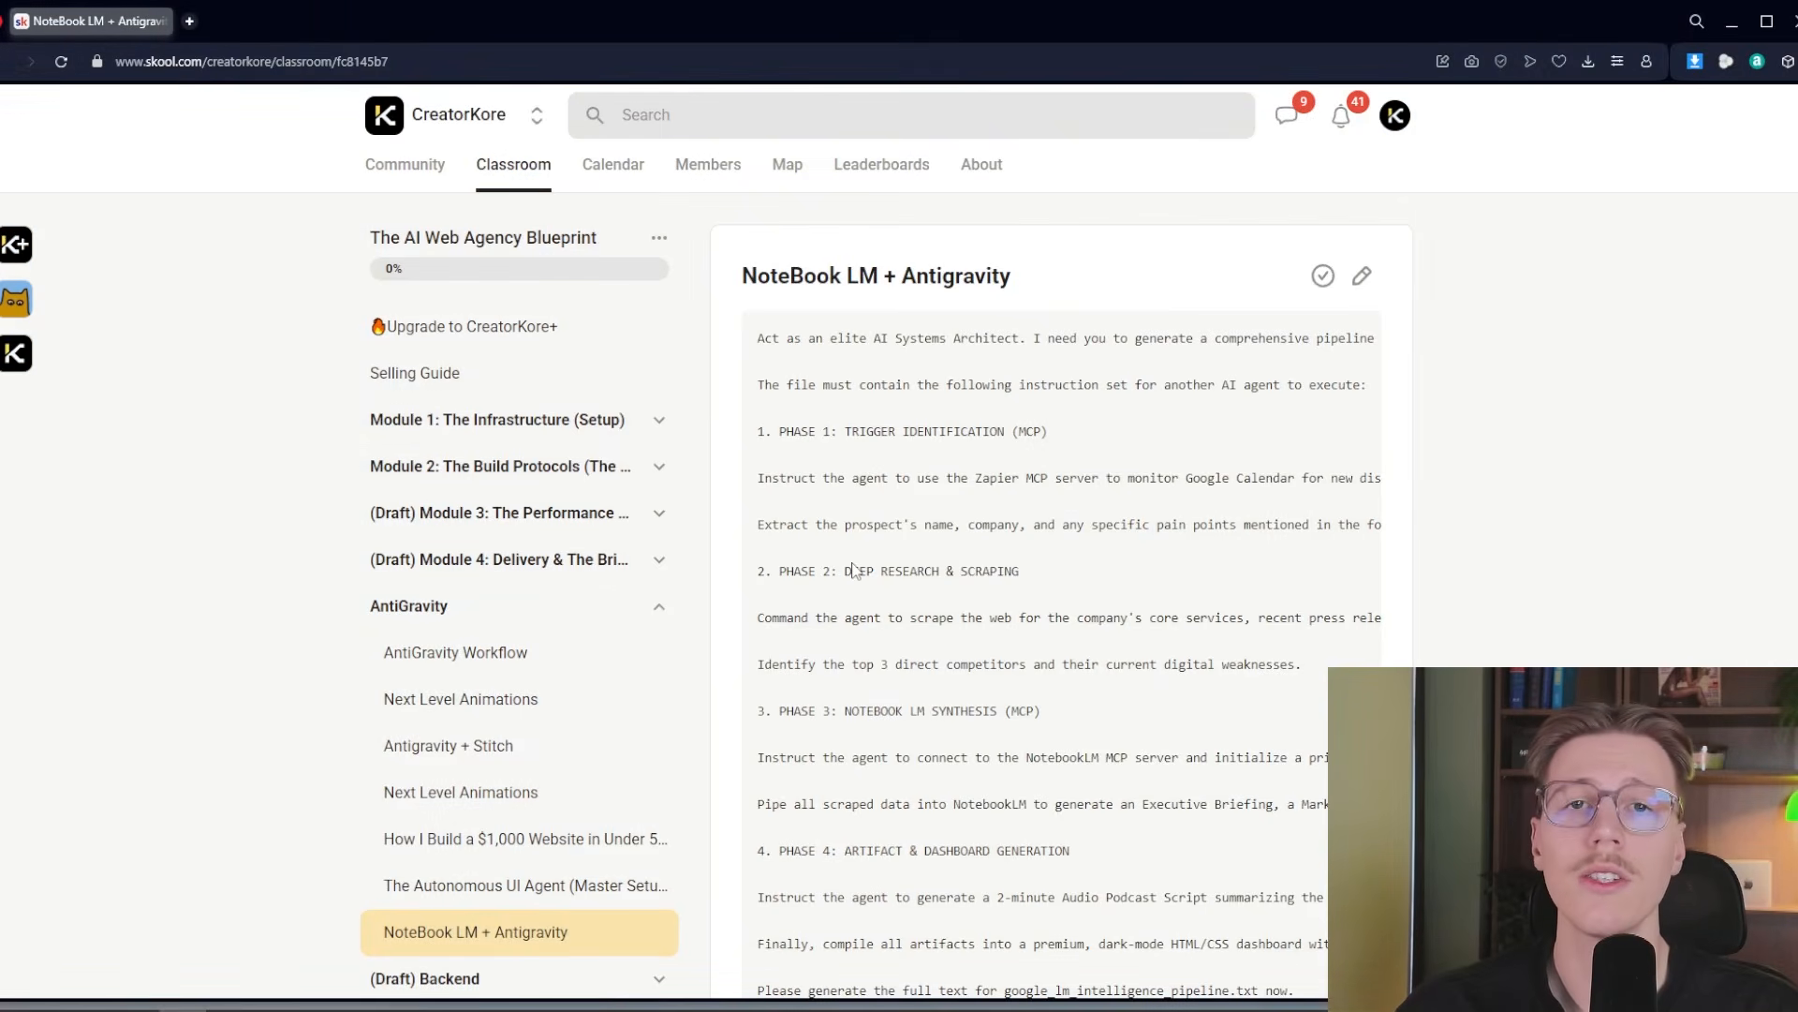
left_click_drag(762, 338, 1348, 847)
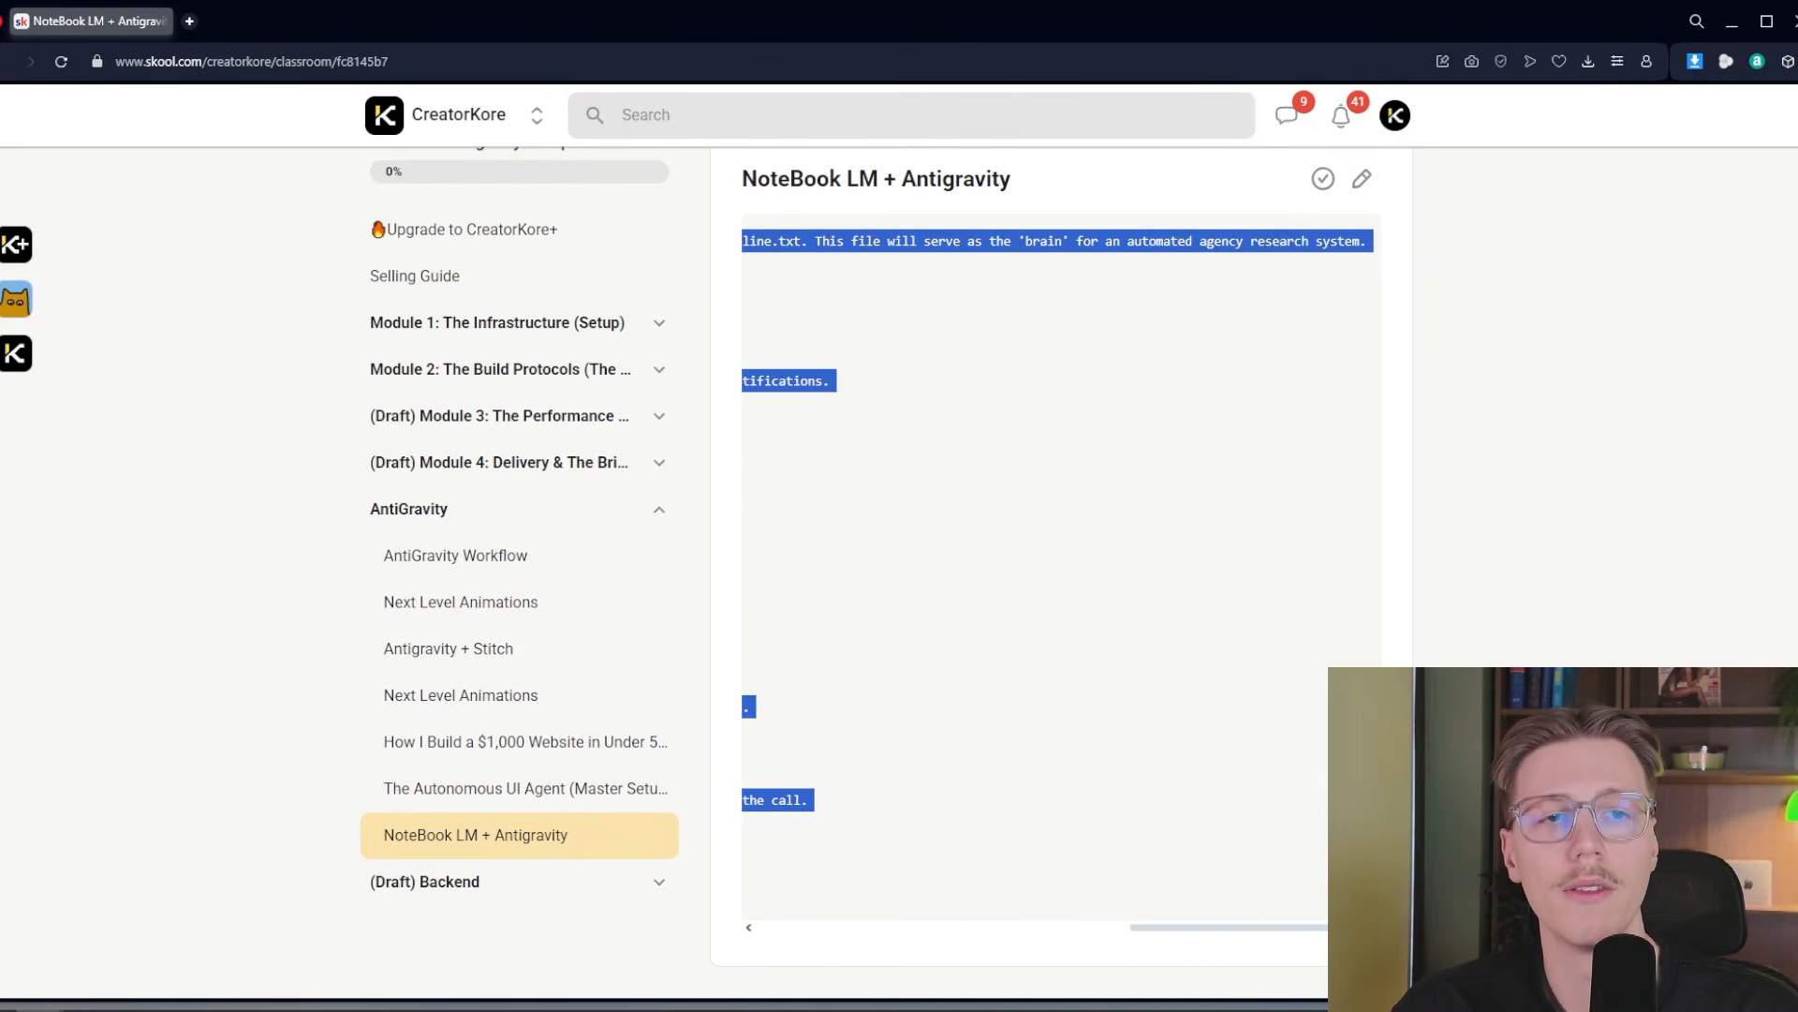
left_click(1144, 636)
scroll(1143, 638, "left", 1)
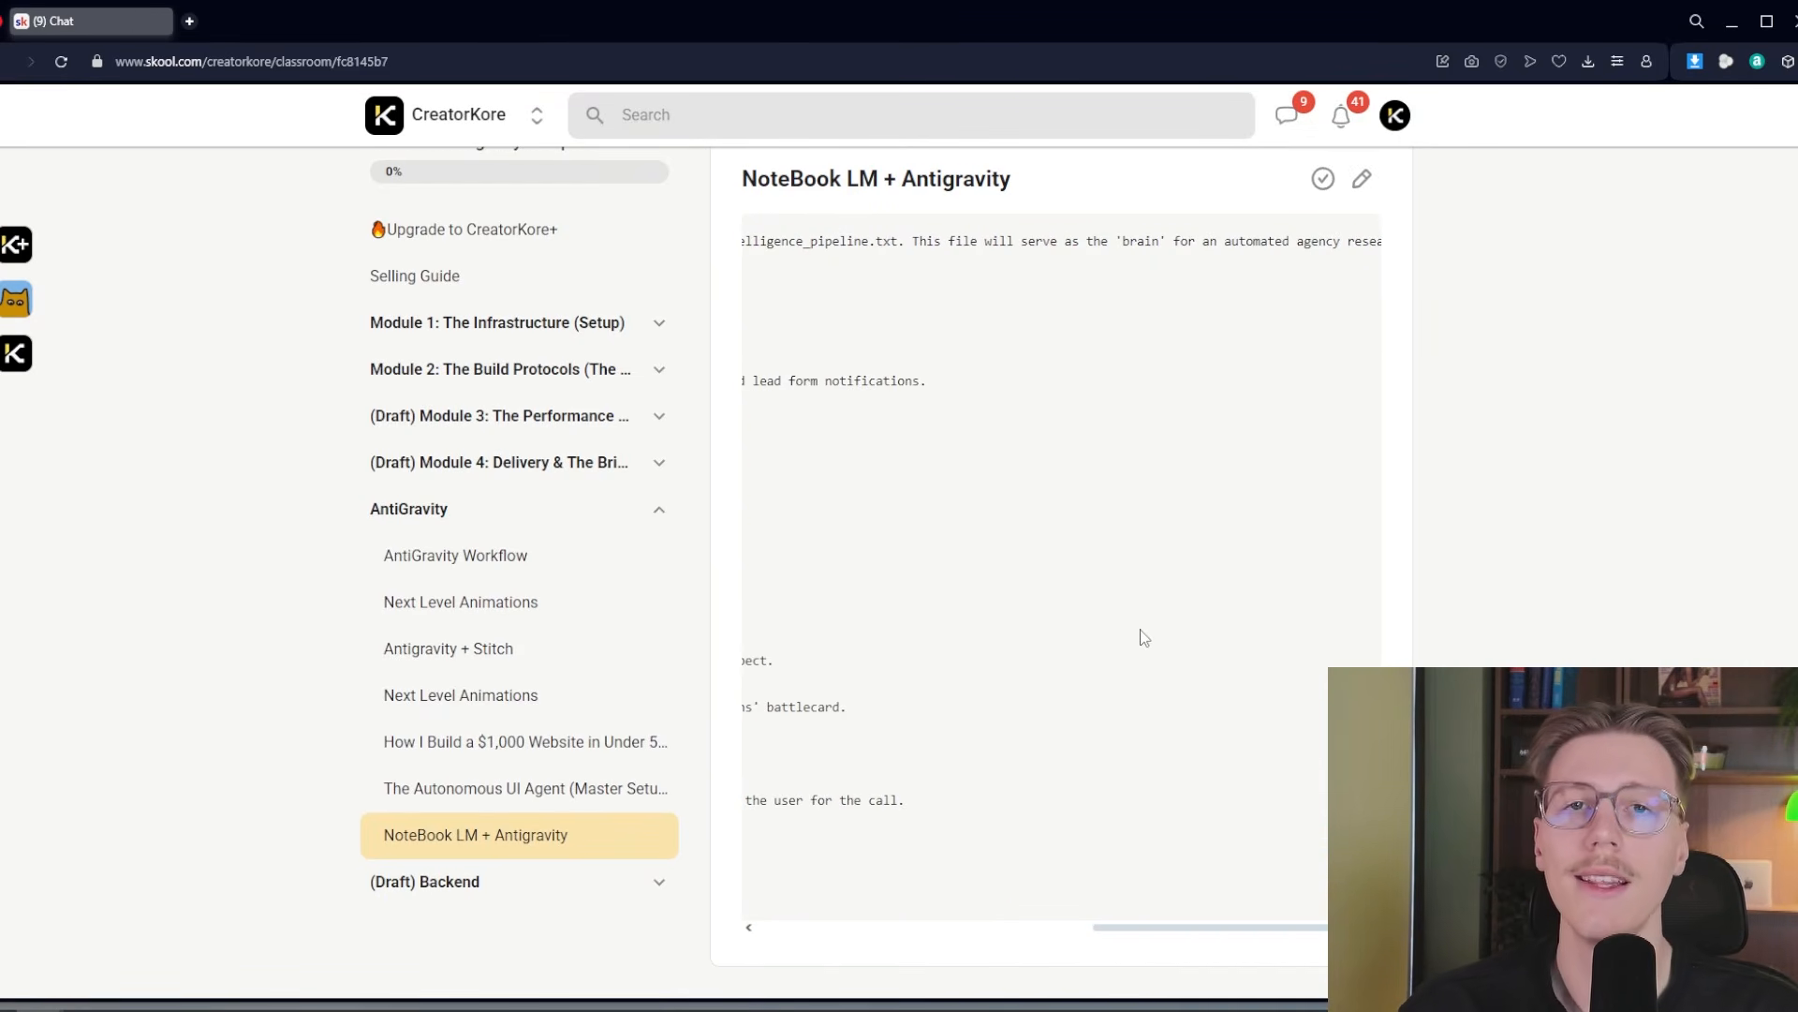
scroll(1084, 502, "up", 1)
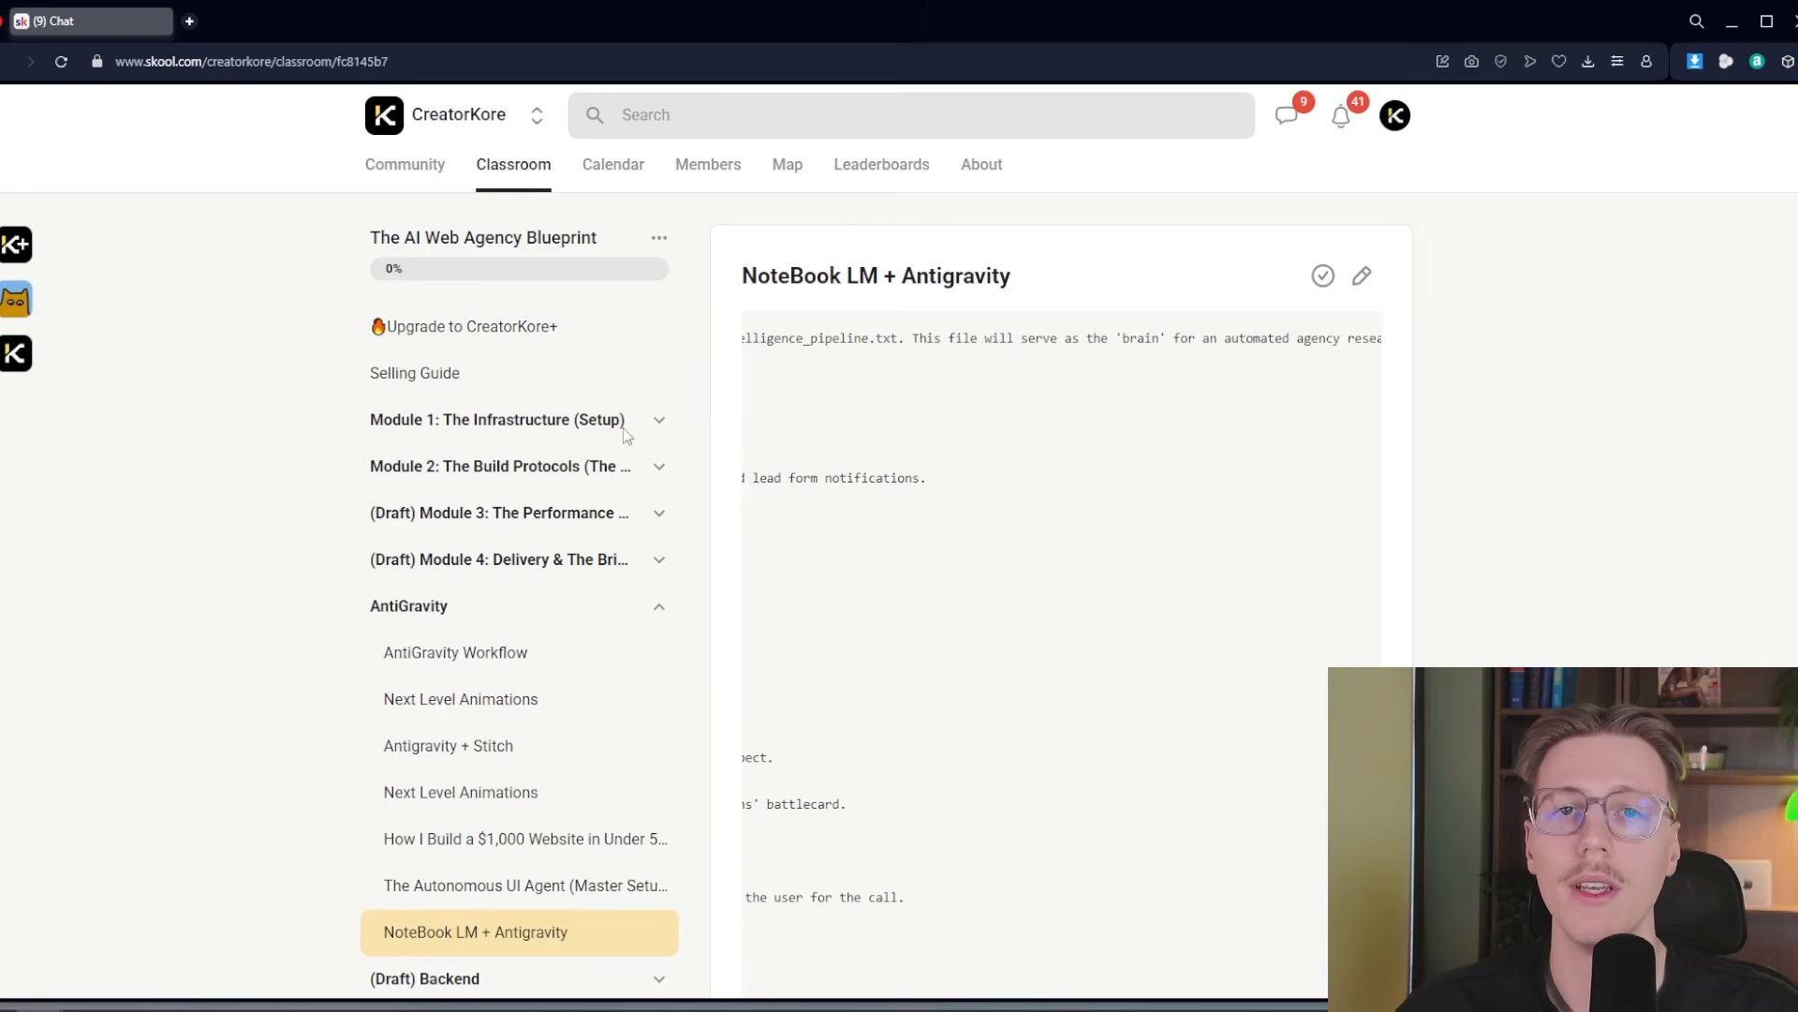
scroll(1150, 608, "left", 5)
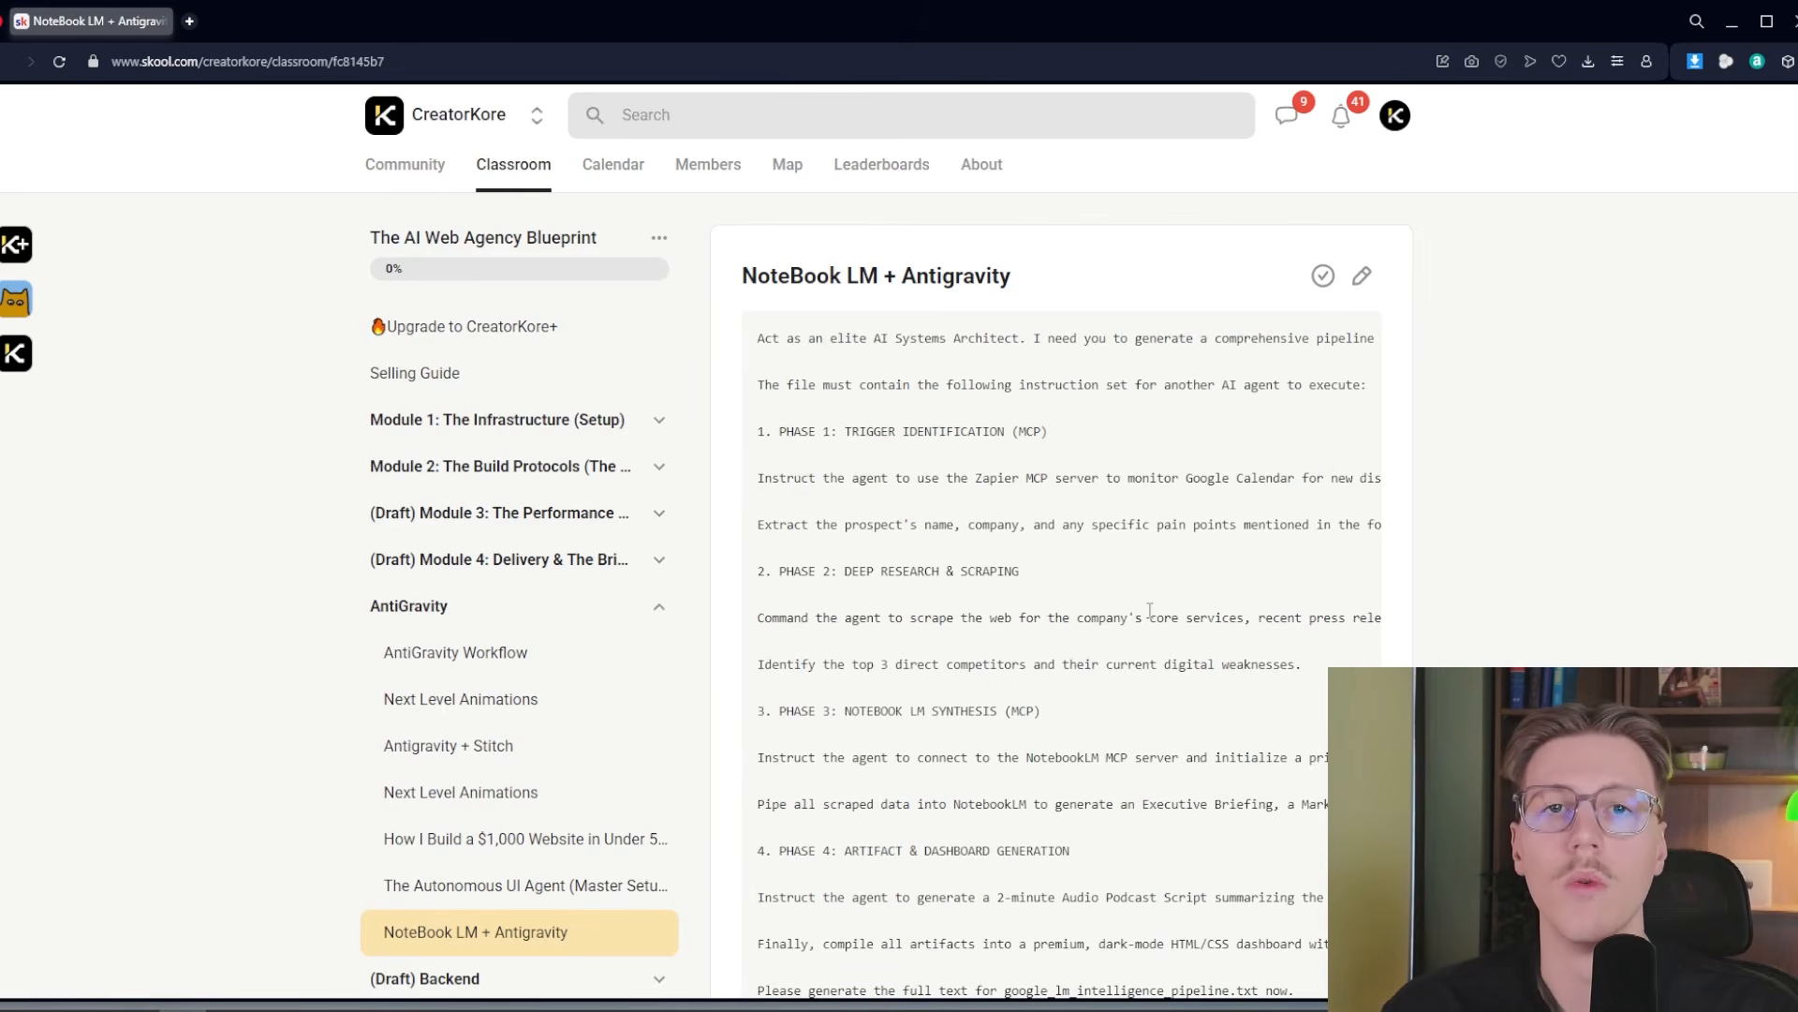
Copy the full NoteBook LM + Antigravity prompt from the lesson and minimize the browser window
left_click_drag(759, 339, 1140, 619)
left_click(759, 340)
left_click_drag(760, 340, 1368, 900)
left_click(1132, 605)
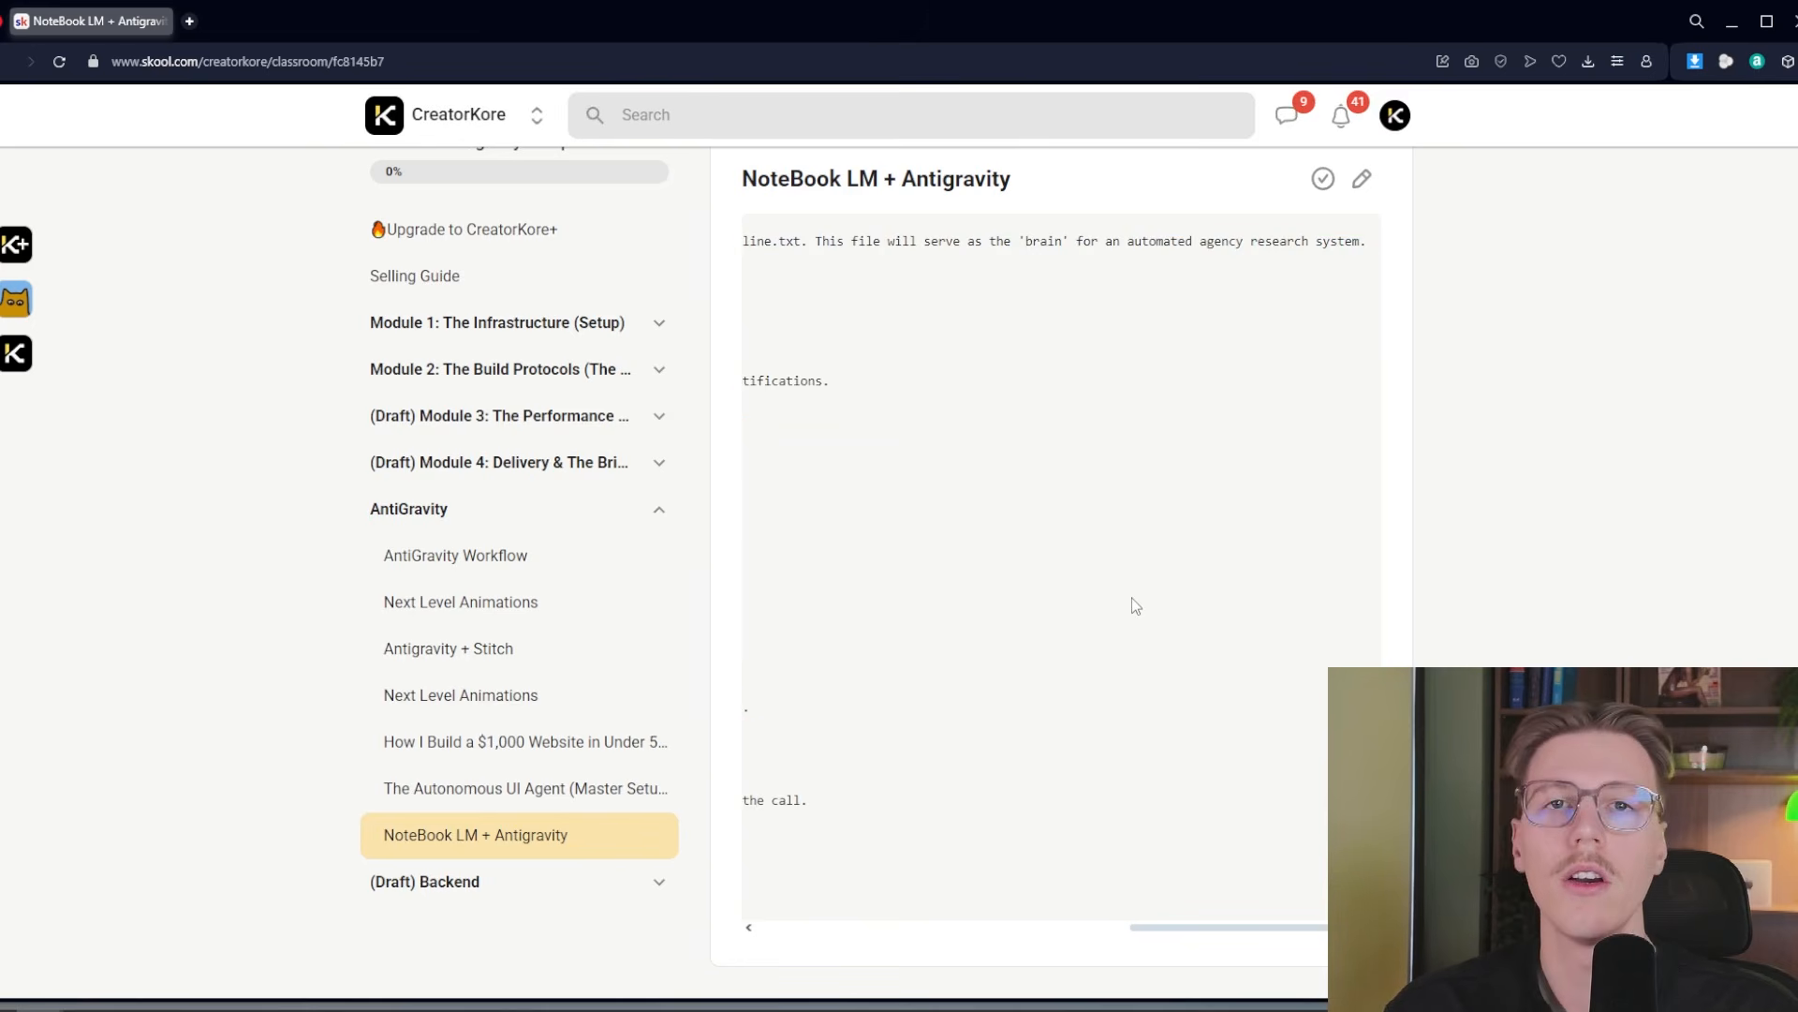
scroll(1128, 618, "left", 3)
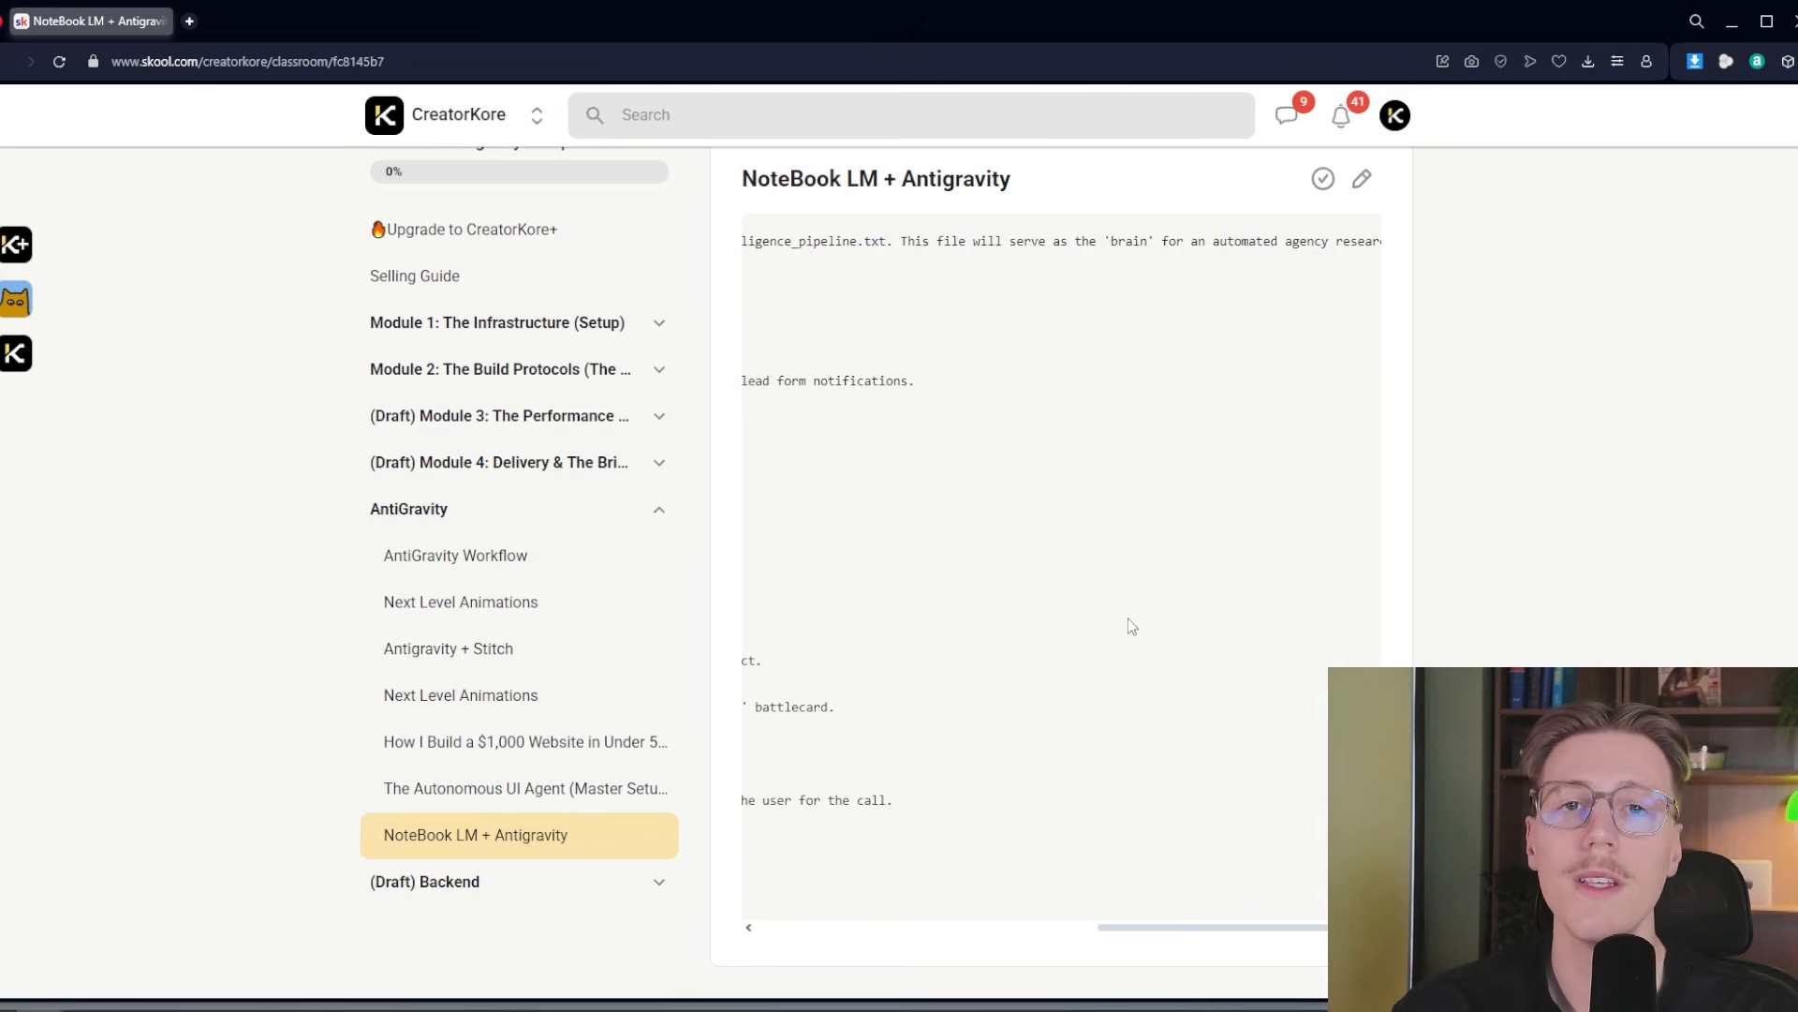
left_click(1730, 26)
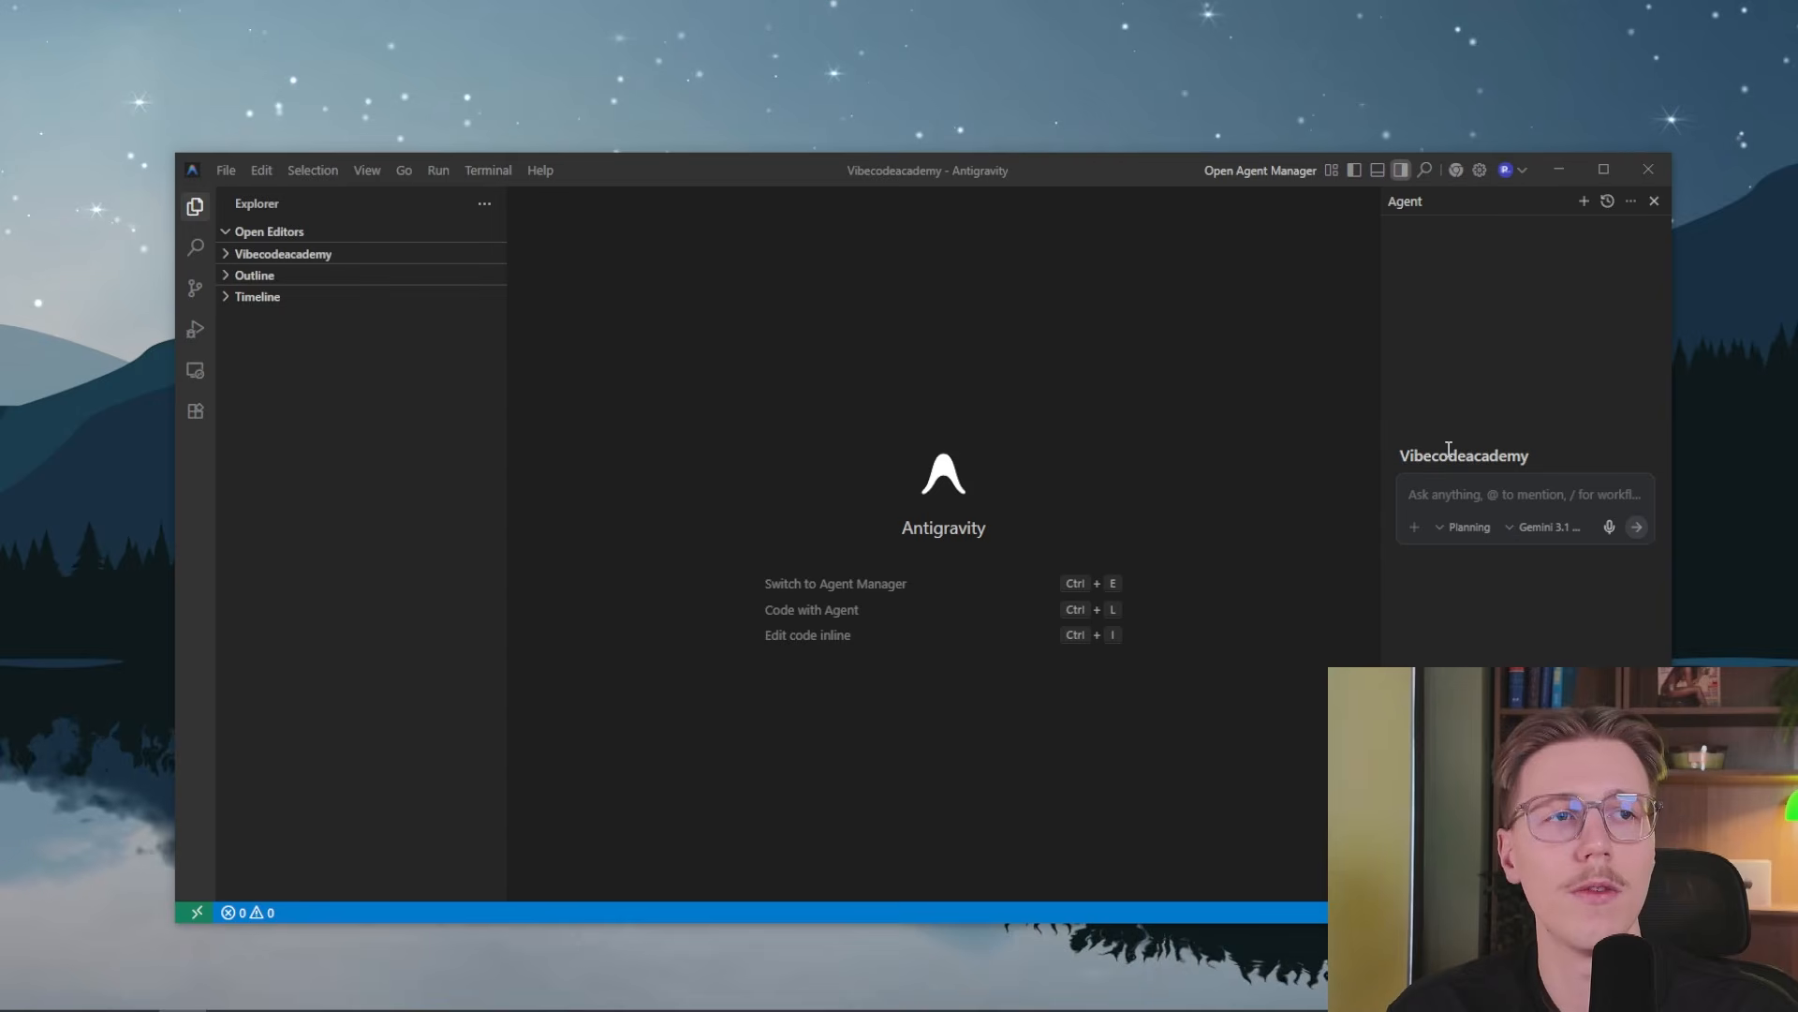
Switch to Antigravity and submit the copied AI Systems Architect pipeline prompt to the agent in the Vibecodeacademy workspace
left_click(1444, 494)
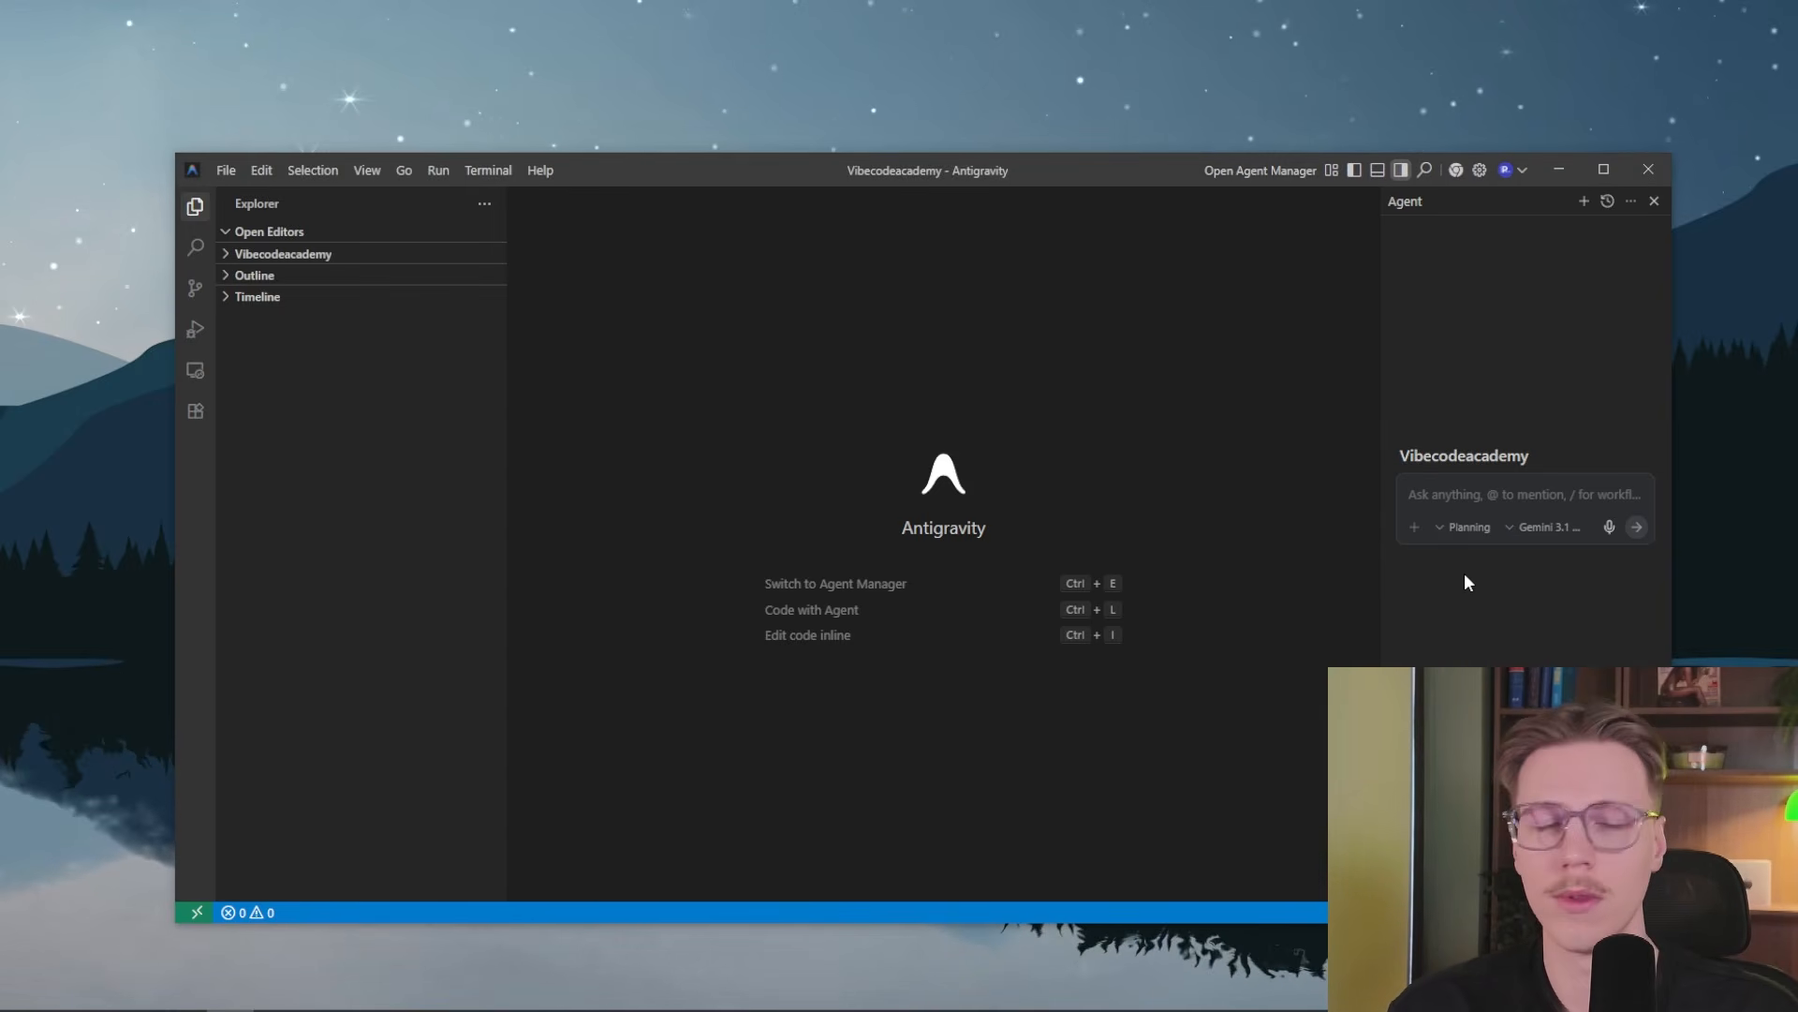
key("ctrl+v")
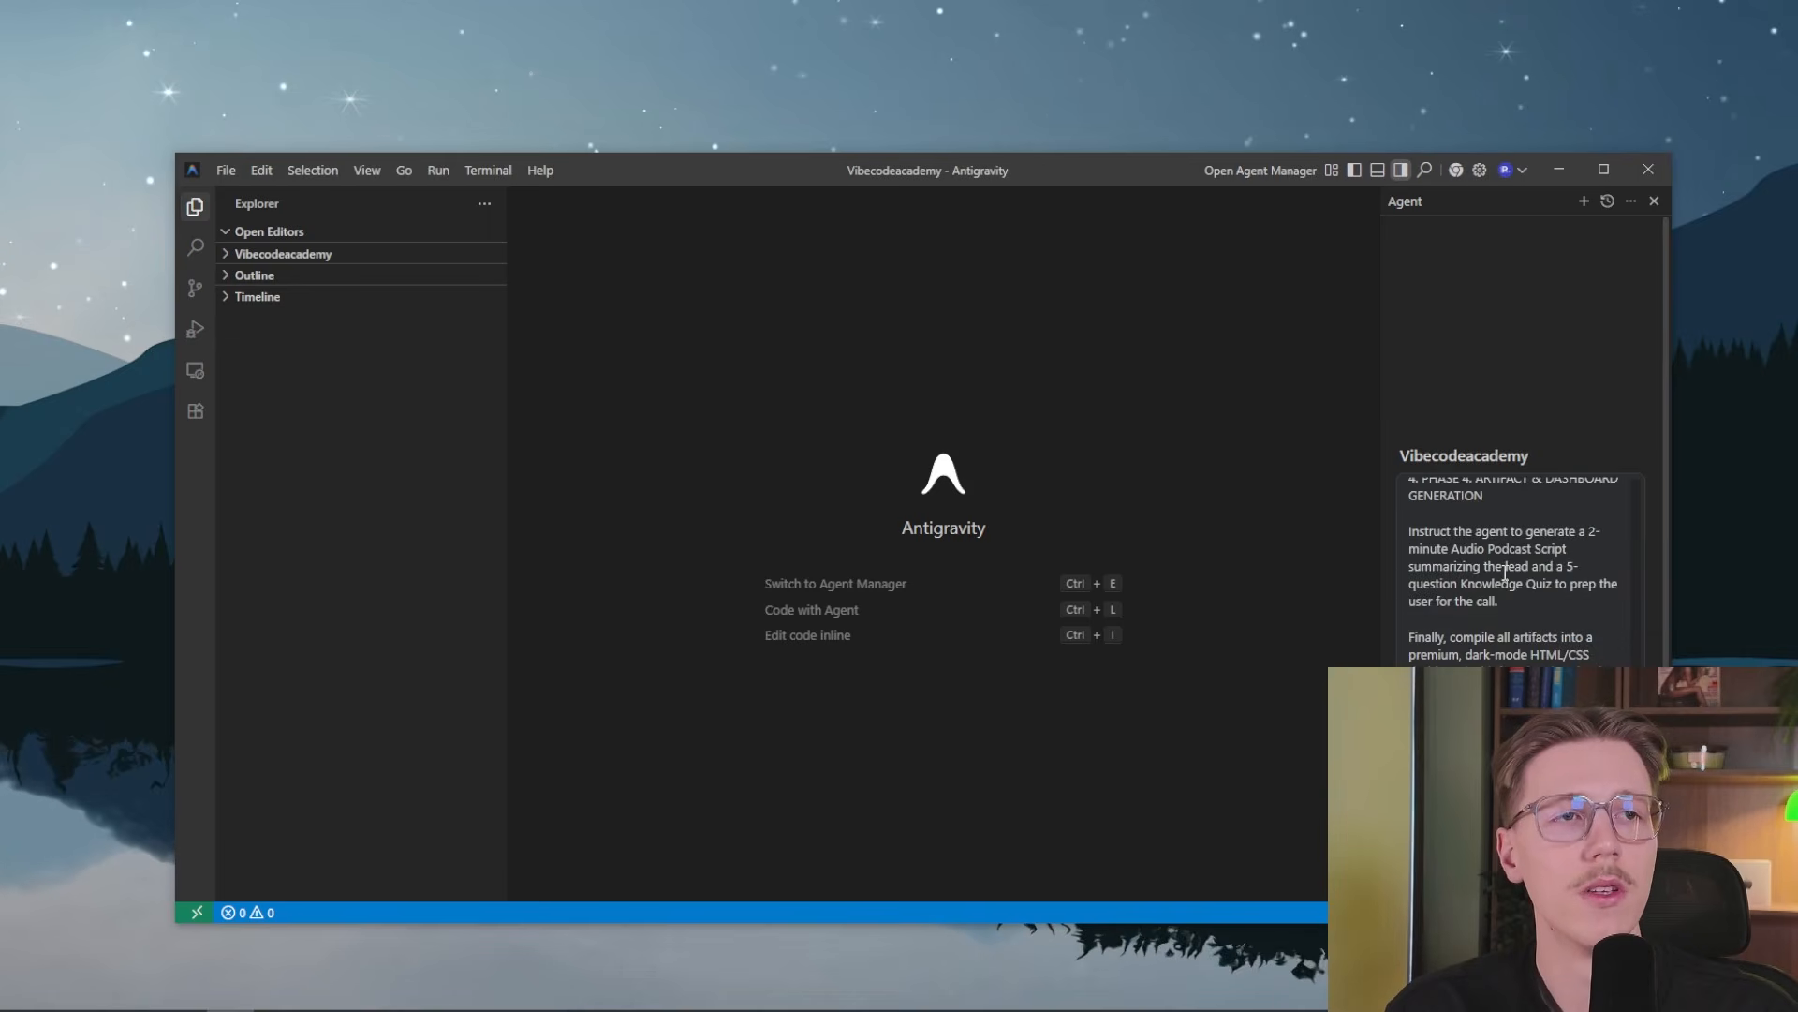
scroll(1505, 571, "up", 10)
scroll(1518, 655, "down", 5)
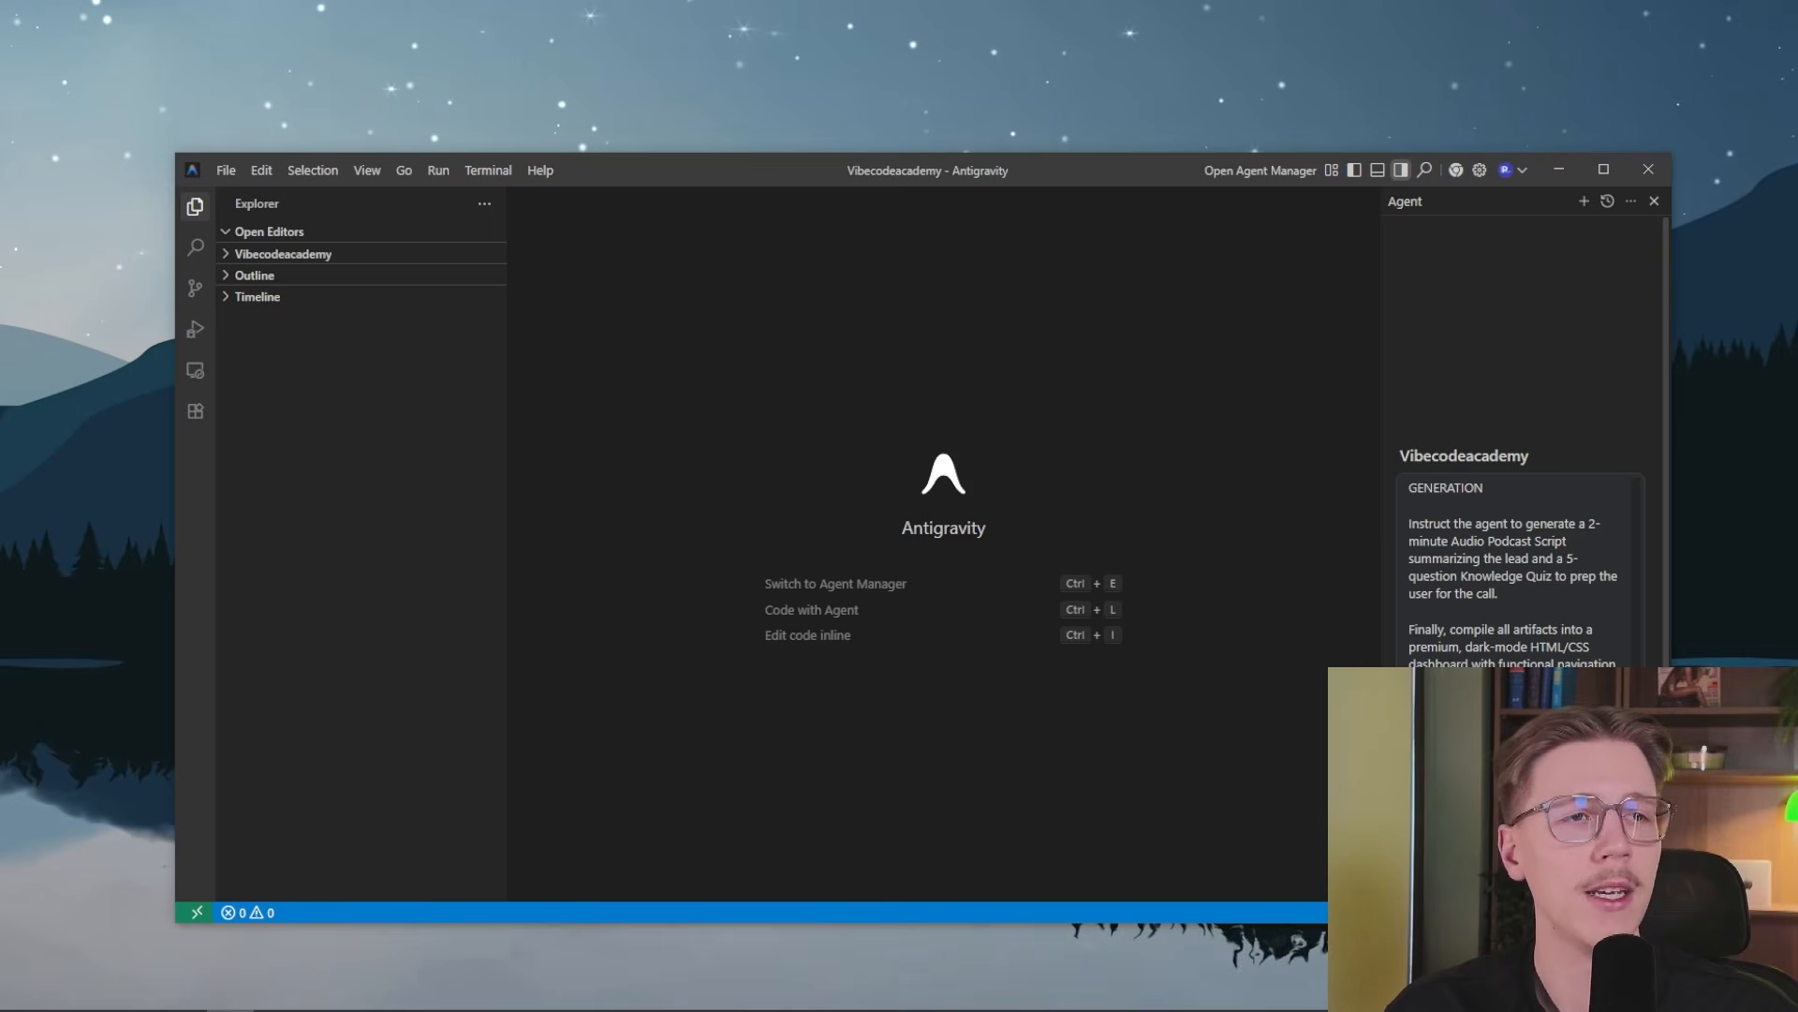
key("Return")
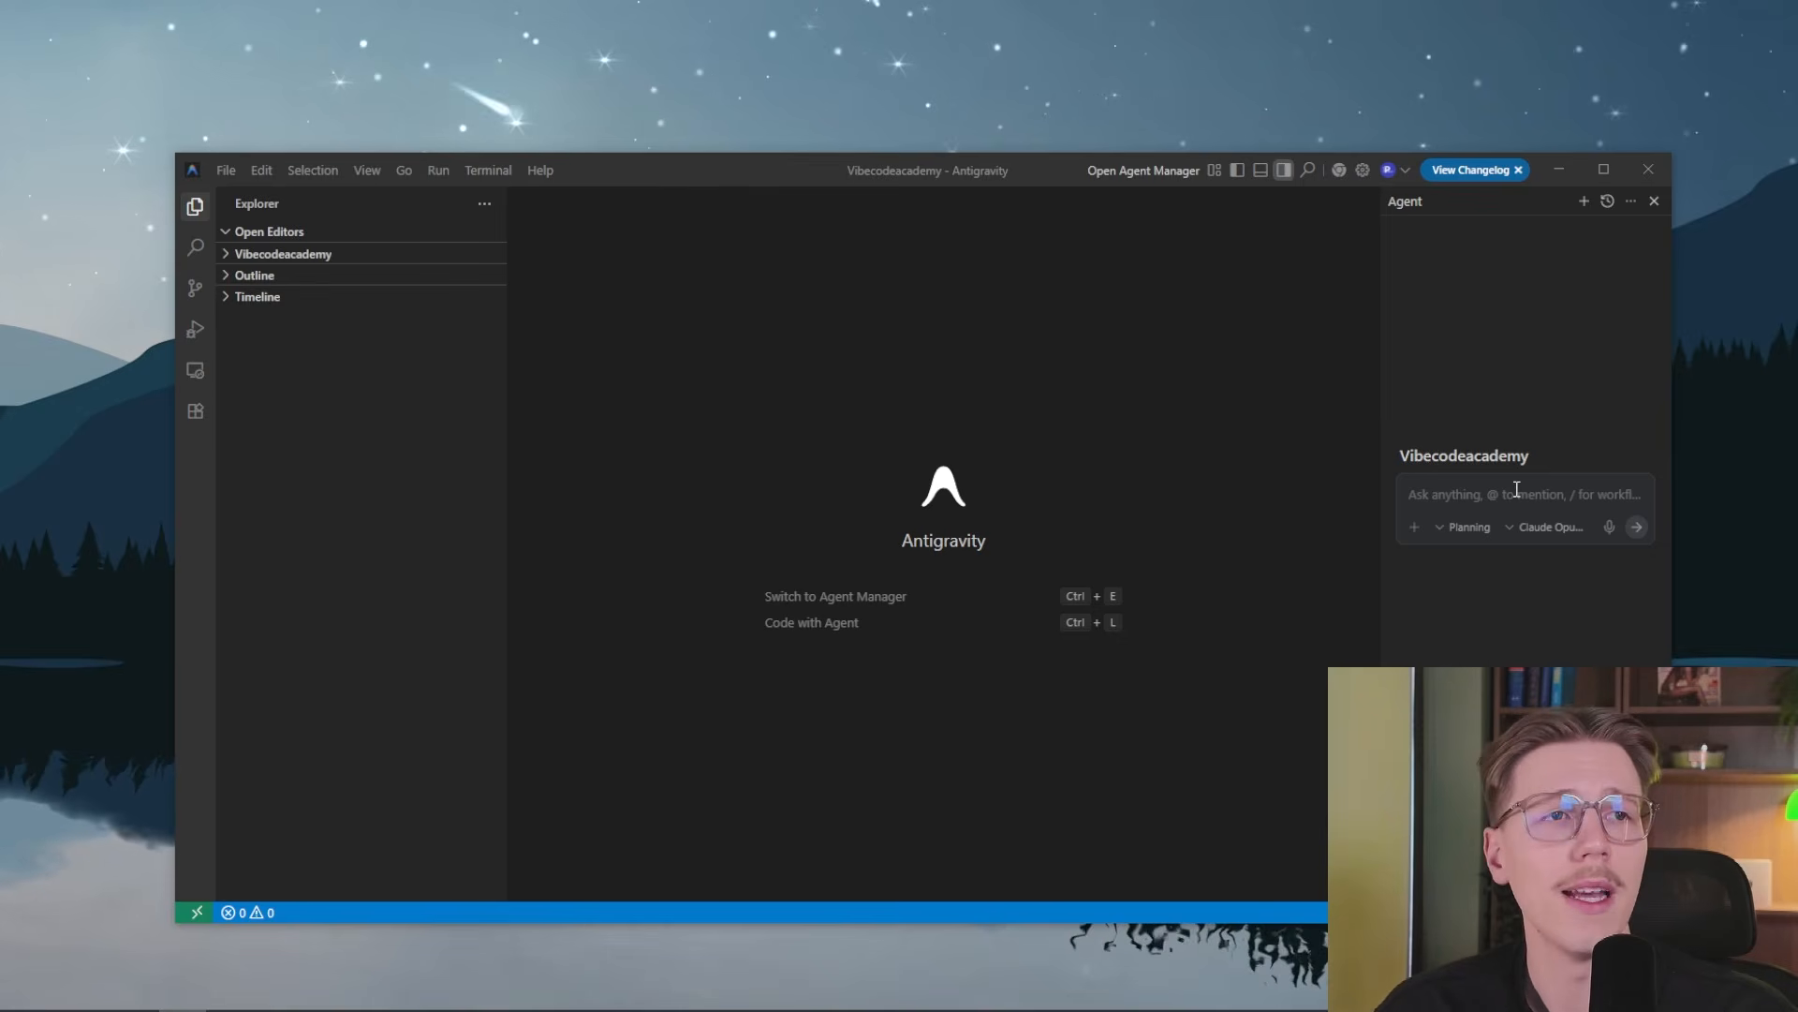
key("ctrl+v")
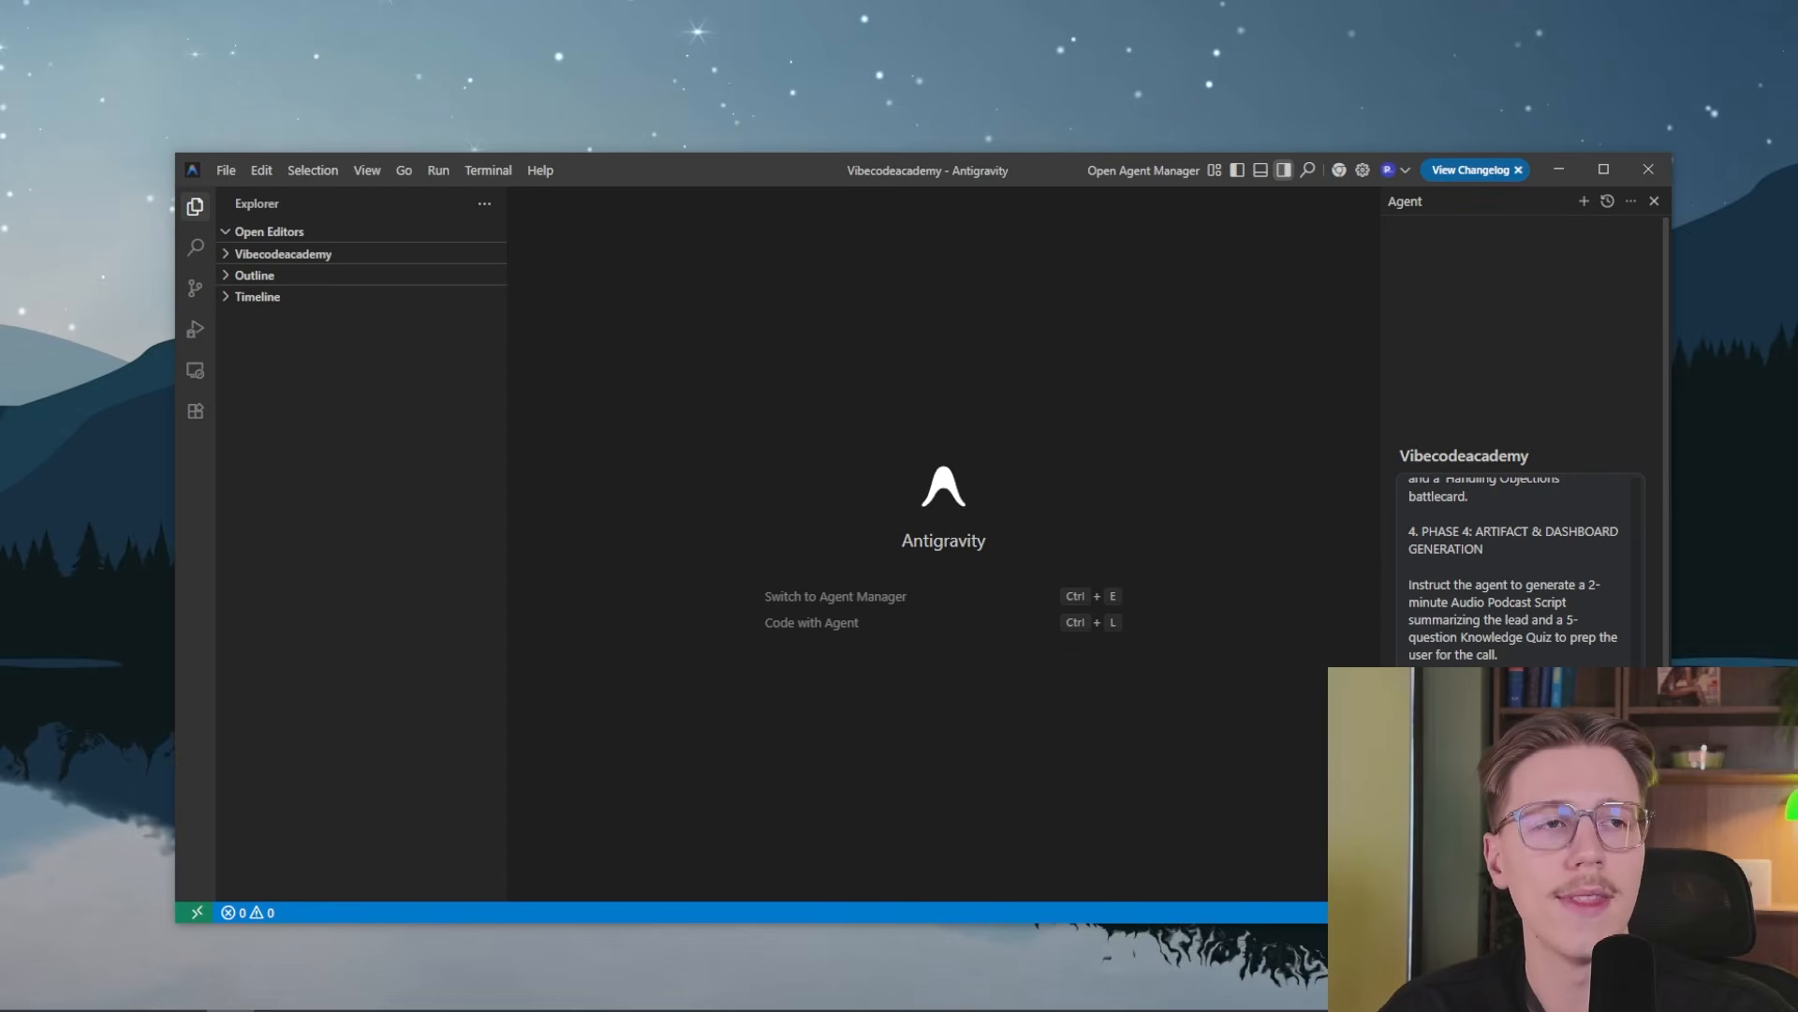
key("Return")
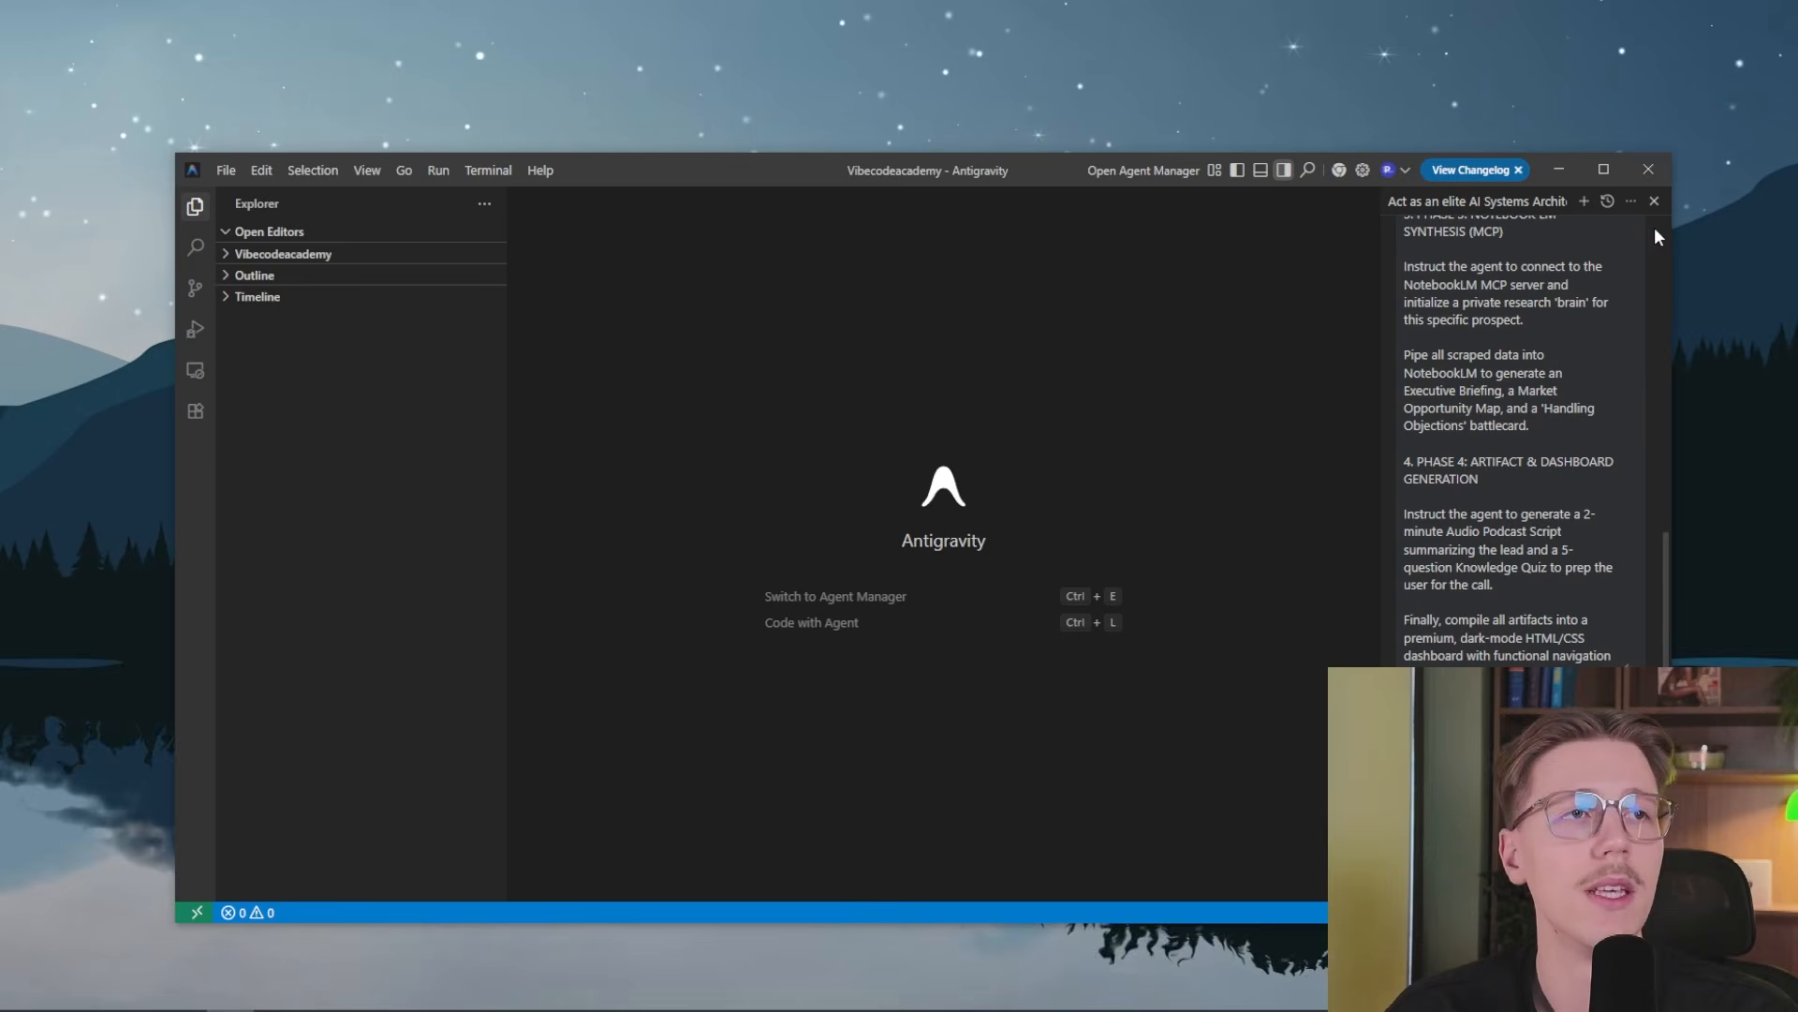
Open the MCP Store, browse the available servers and search for "stripe"
left_click(1631, 200)
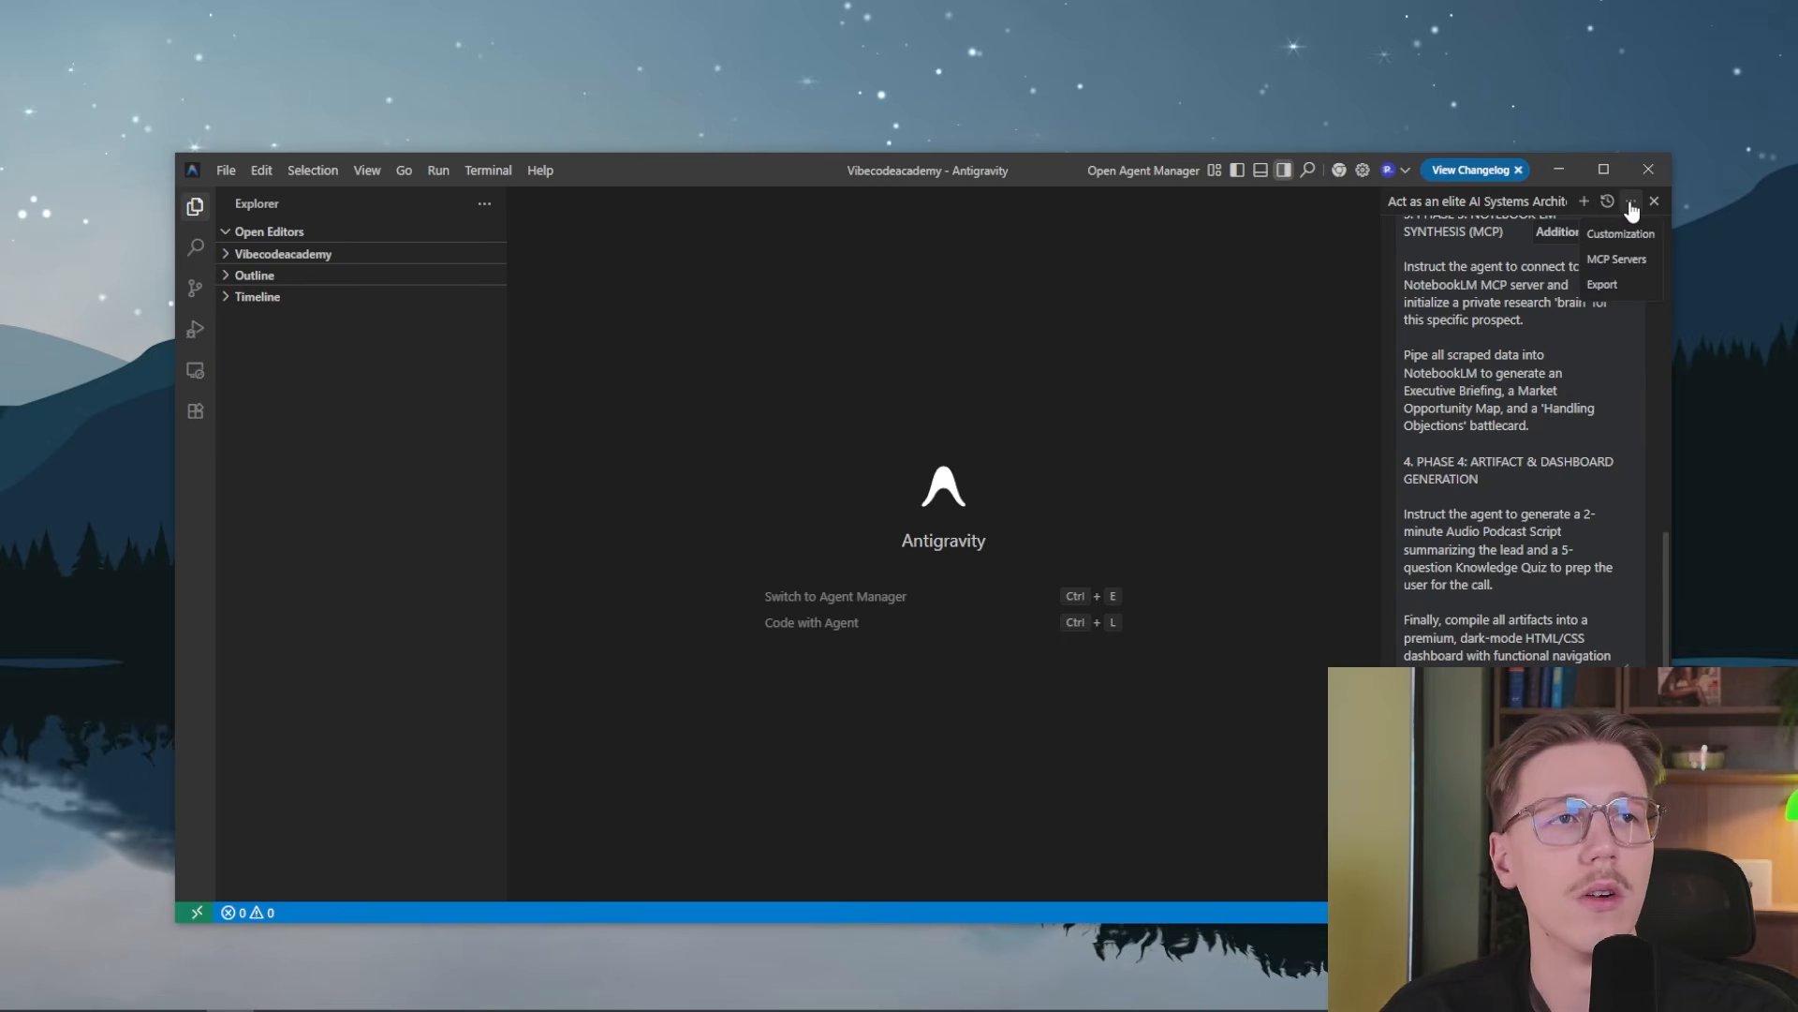
left_click(1632, 257)
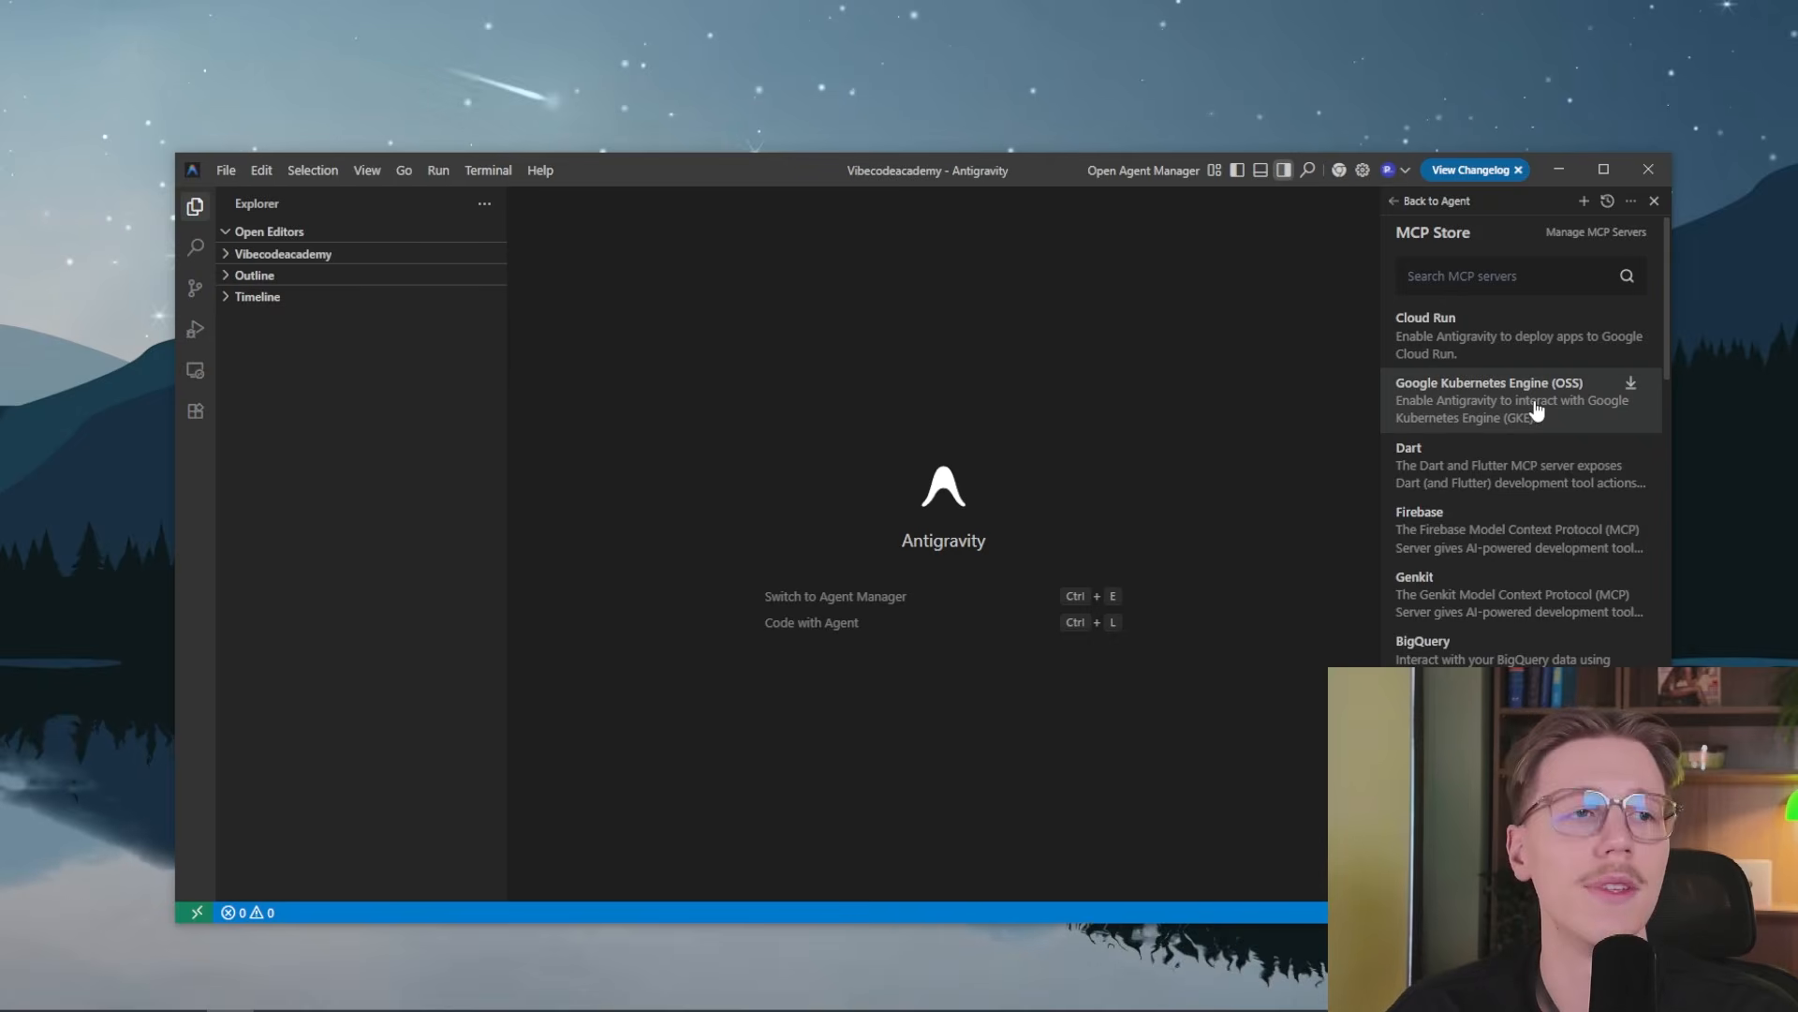
scroll(1551, 536, "down", 5)
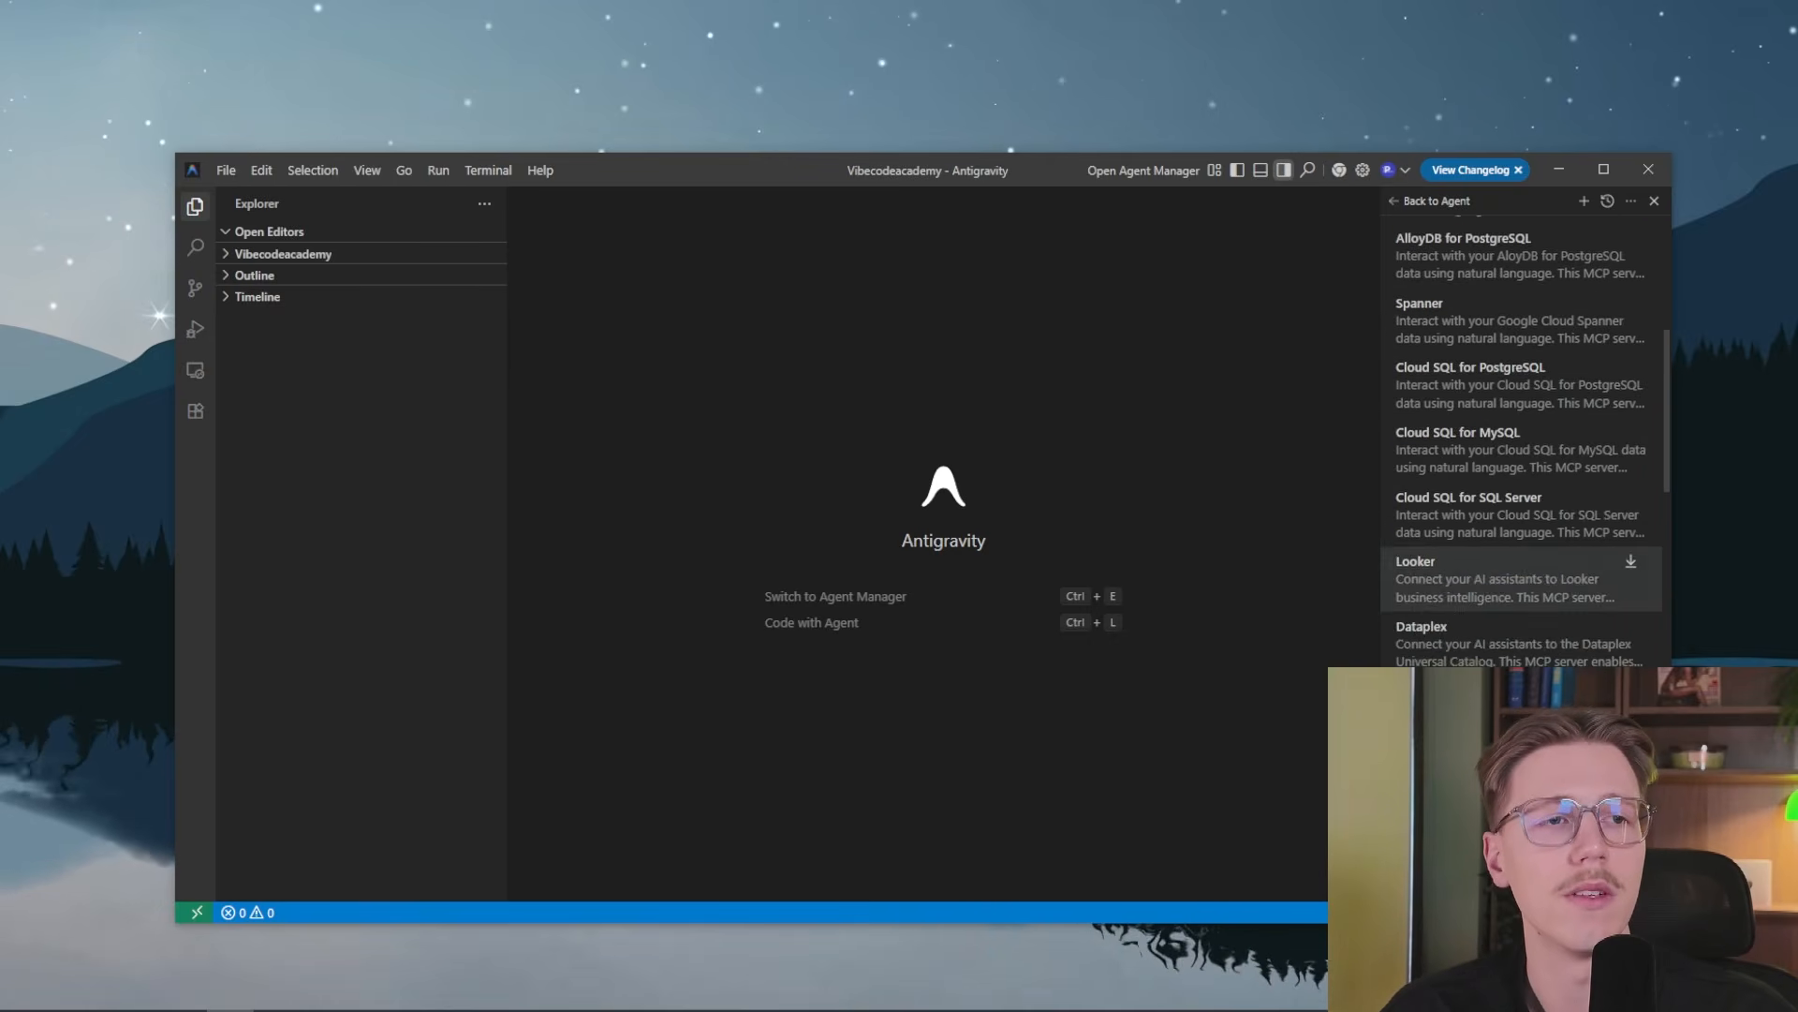
scroll(1552, 536, "up", 3)
scroll(1517, 327, "up", 3)
left_click(1504, 279)
type("s")
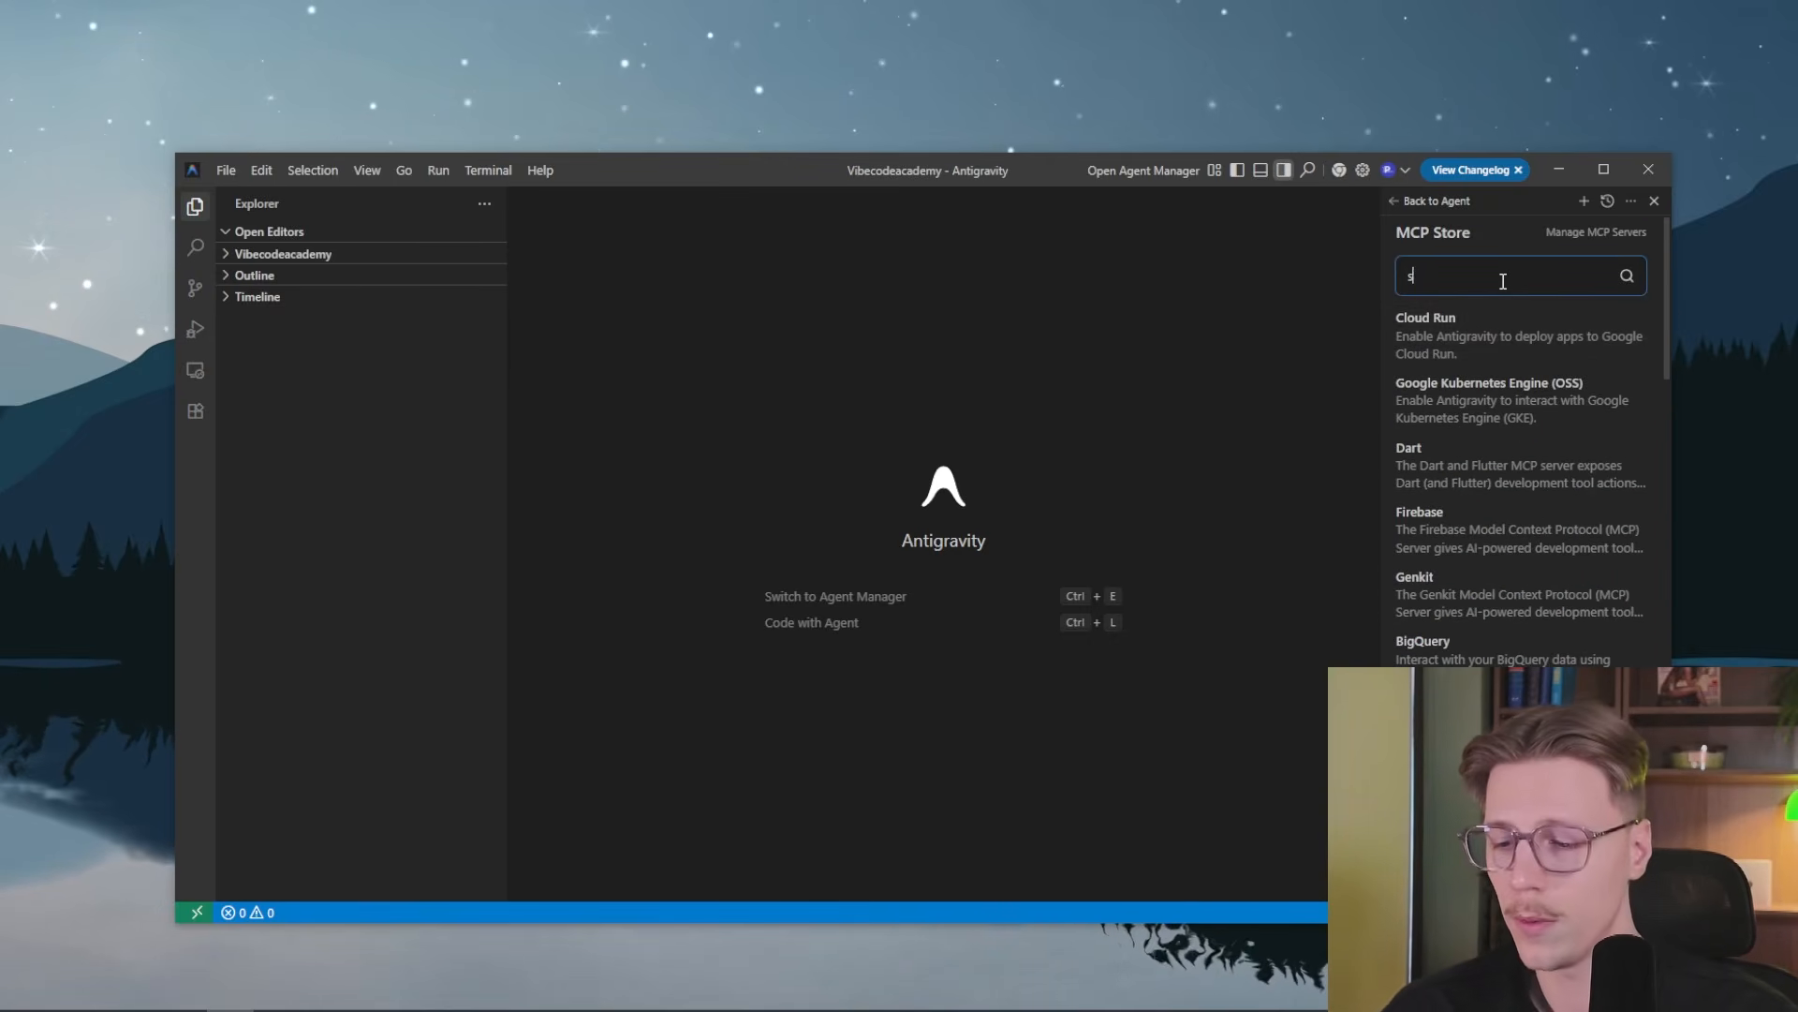
type("tripe")
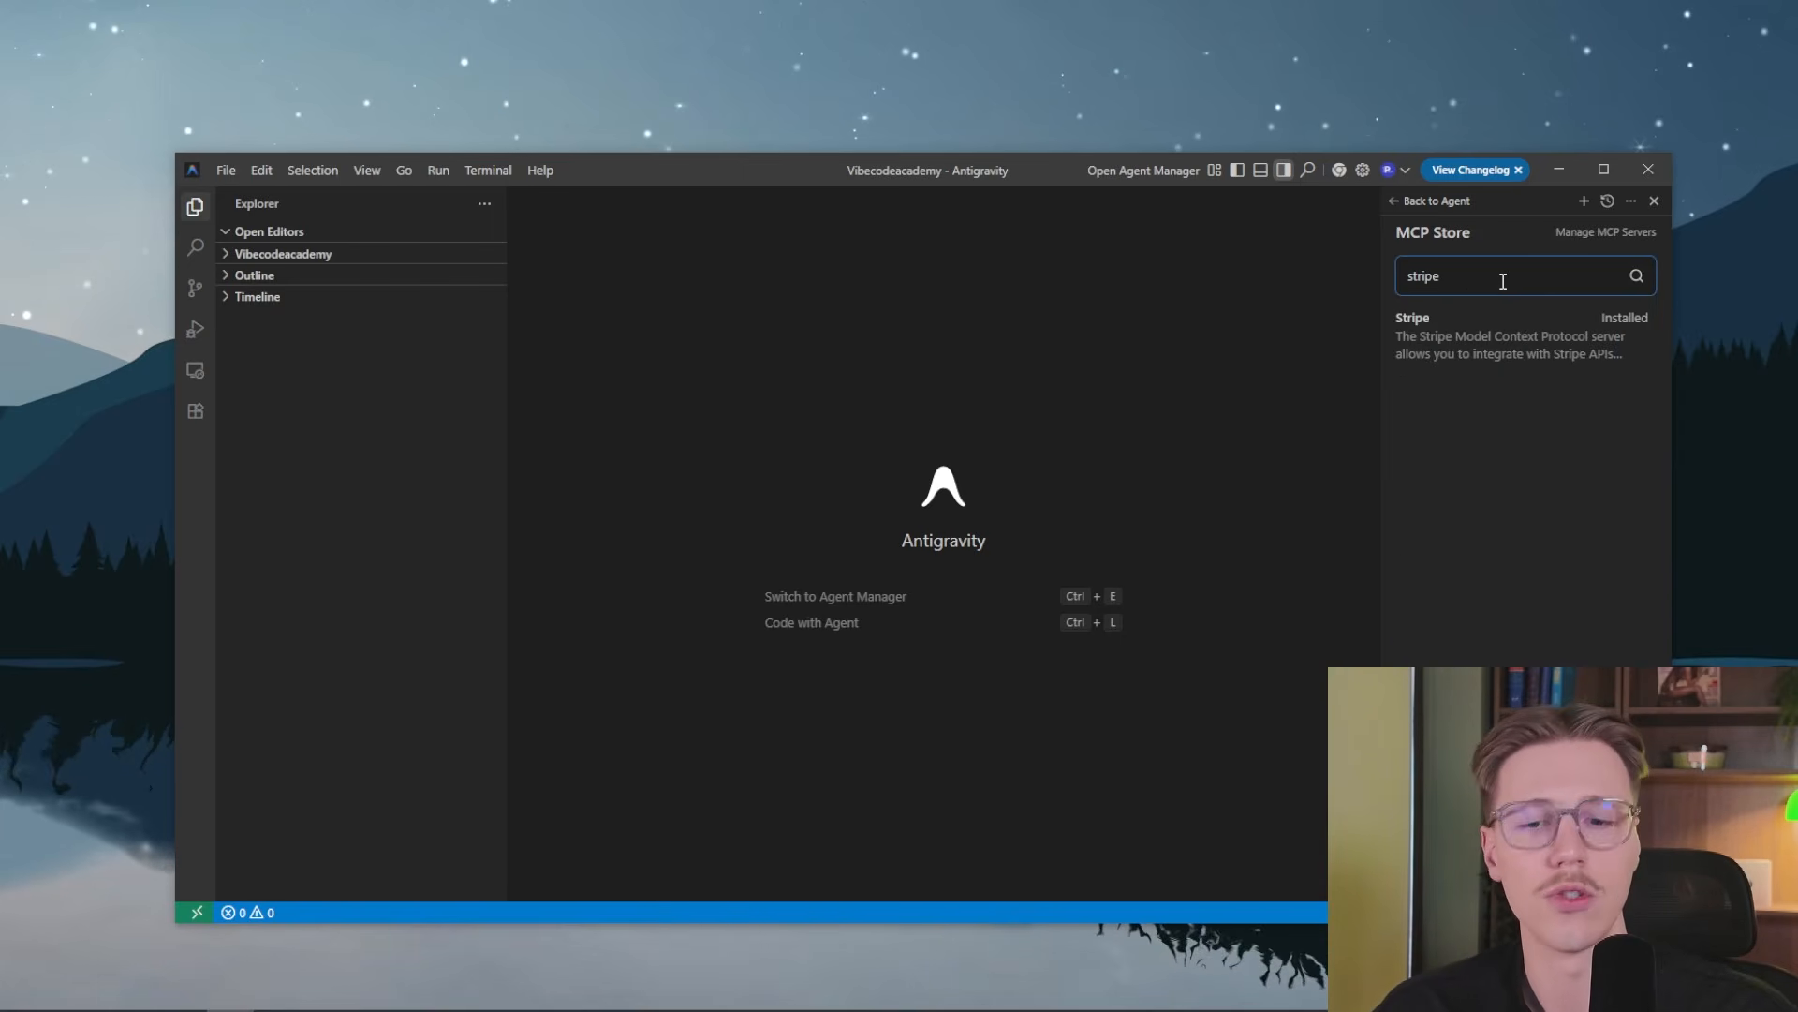
Search the MCP Store for Supabase with "supaba" and clear the search
key("ctrl+BackSpace")
type("suop")
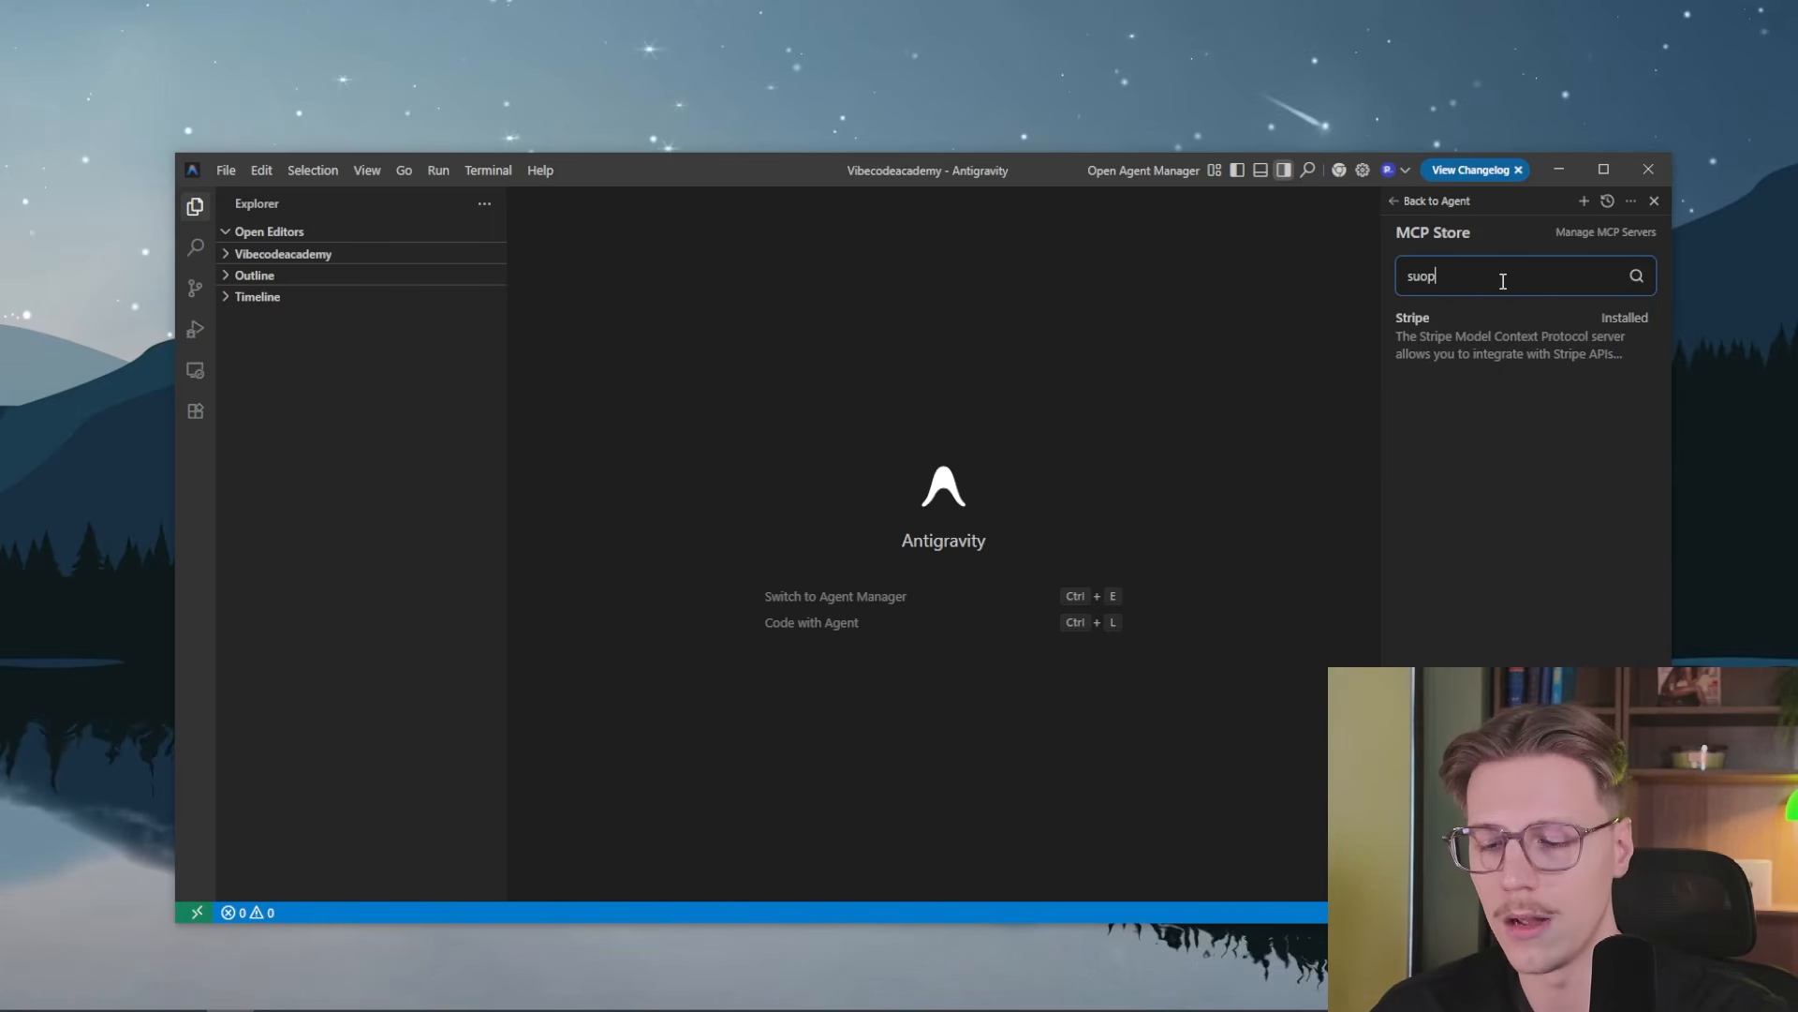
key("BackSpace")
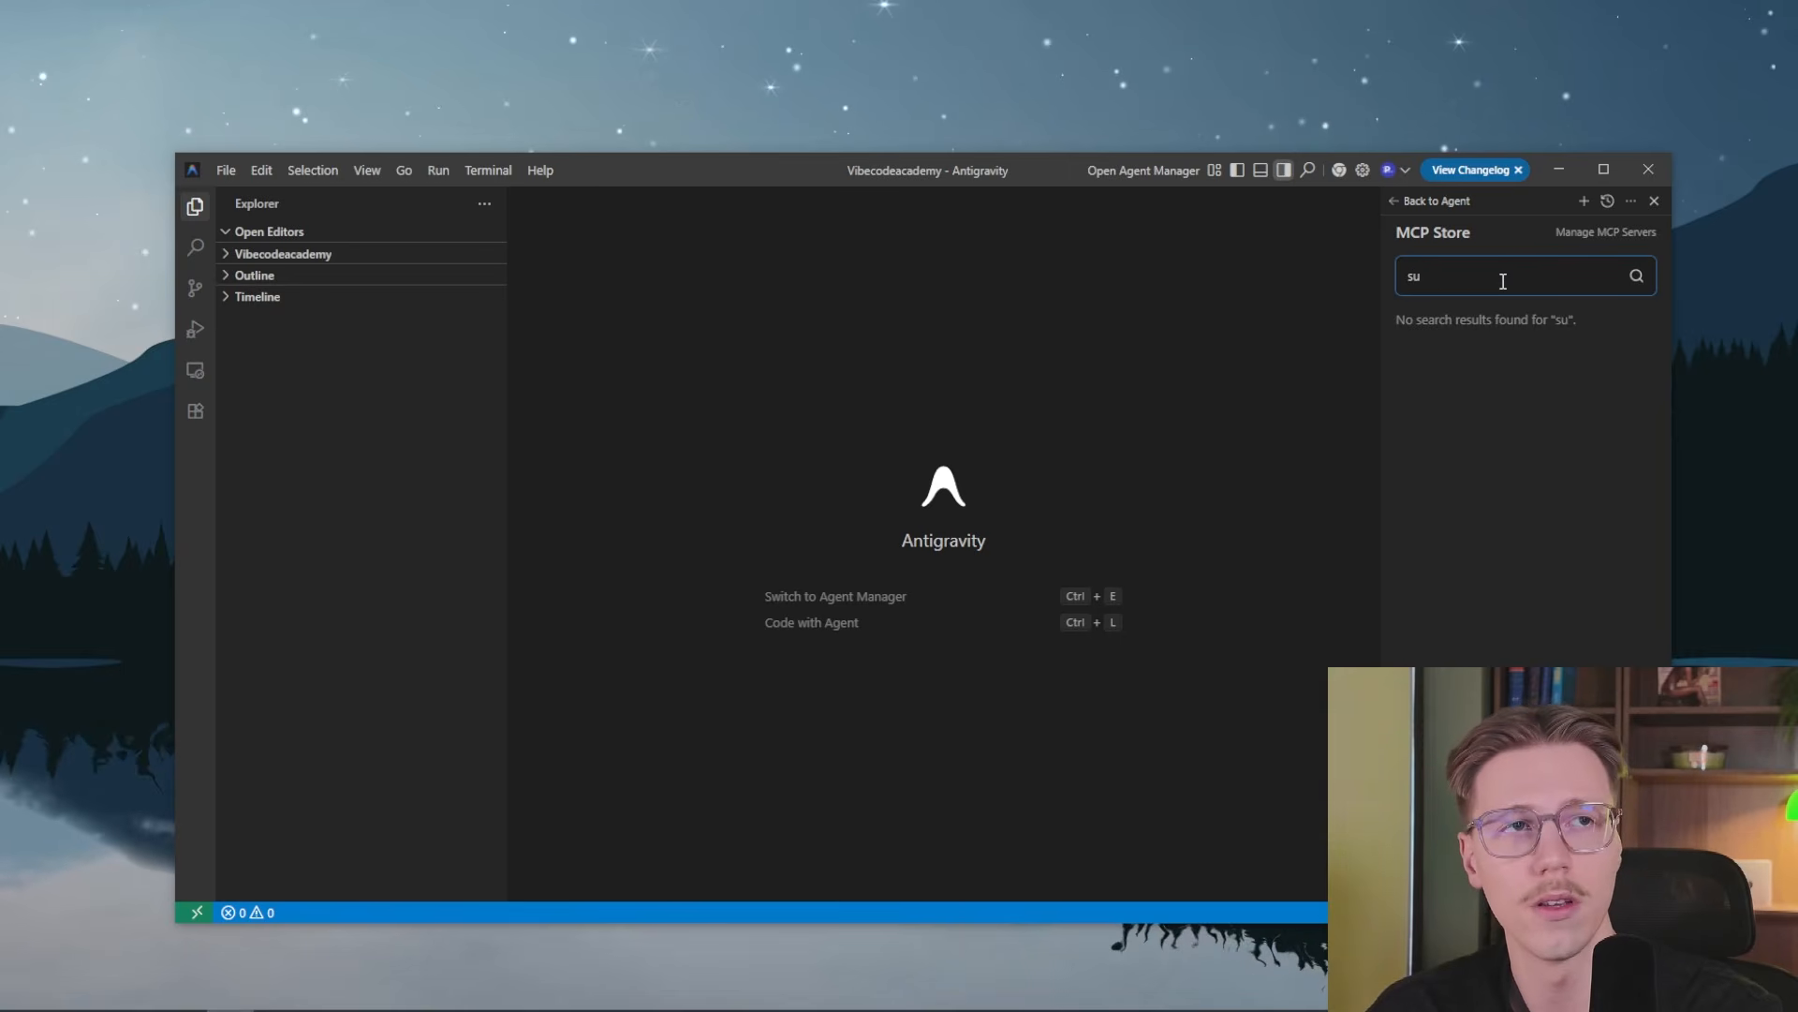
type("paba")
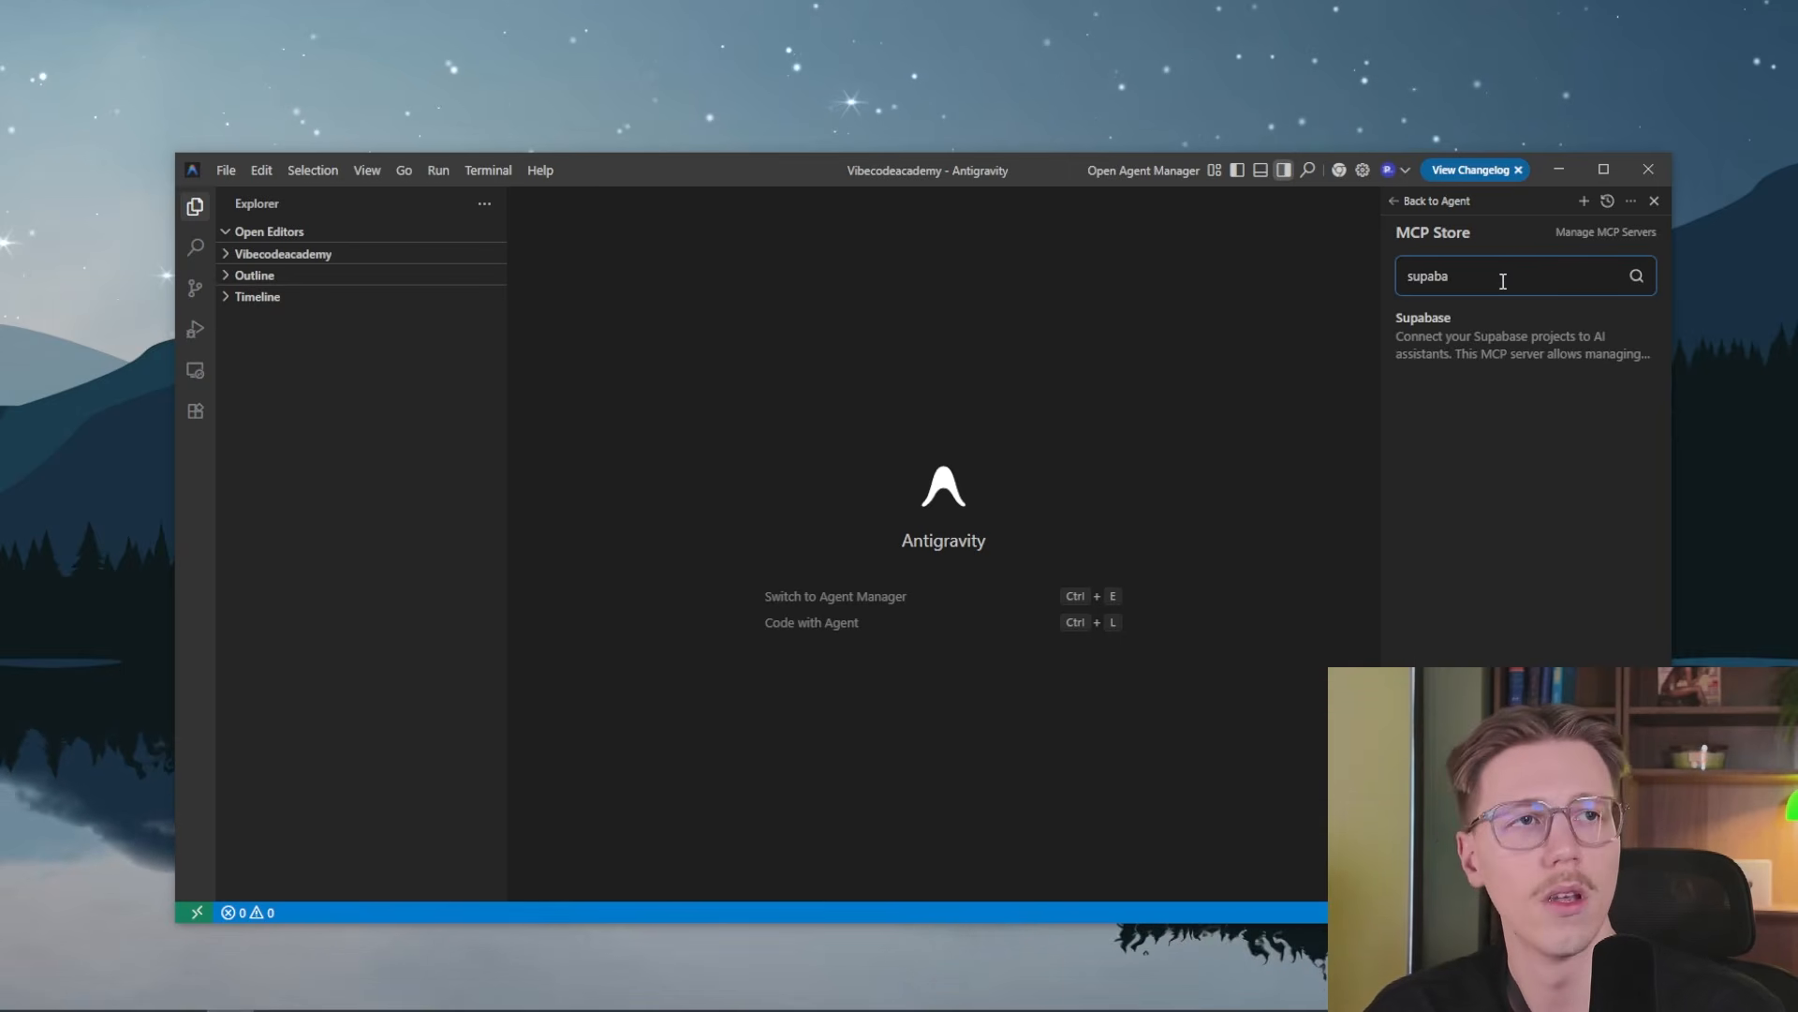
double_click(1449, 276)
key("BackSpace")
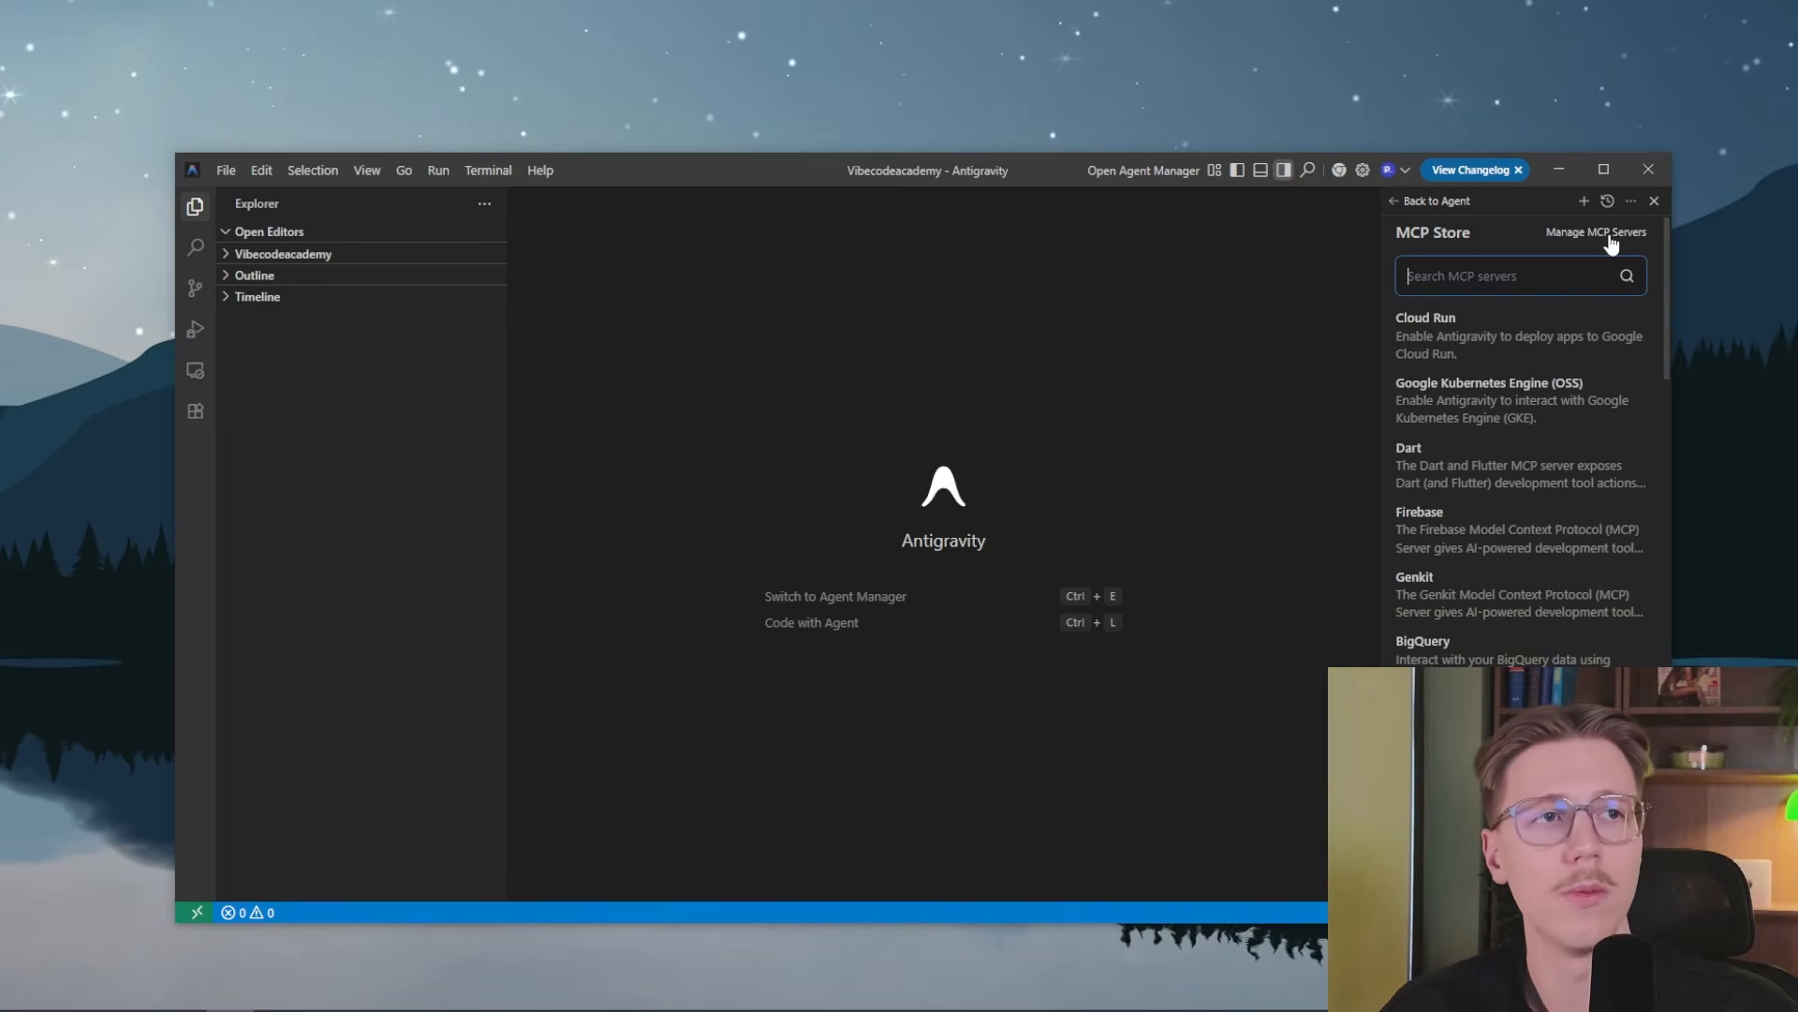
Search the MCP Store for a Google NotebookLM server with "google not" and "noteboo", and clear the search
type("google ")
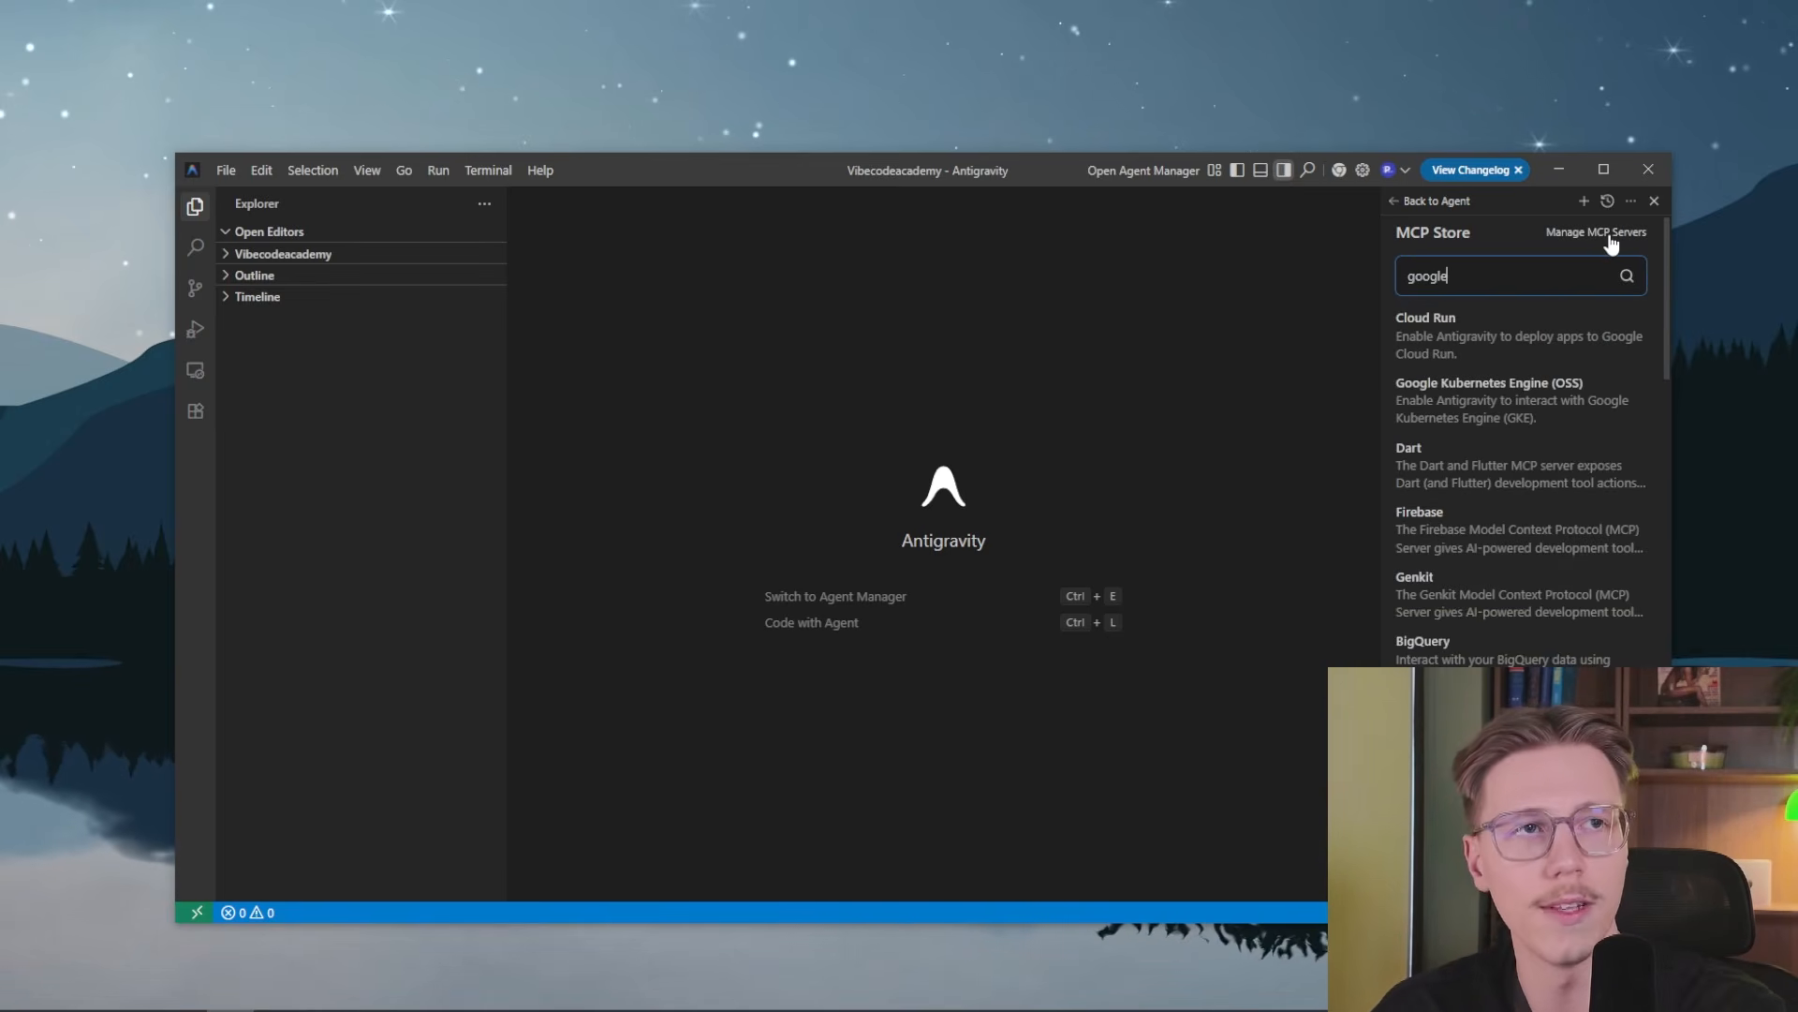
type("no")
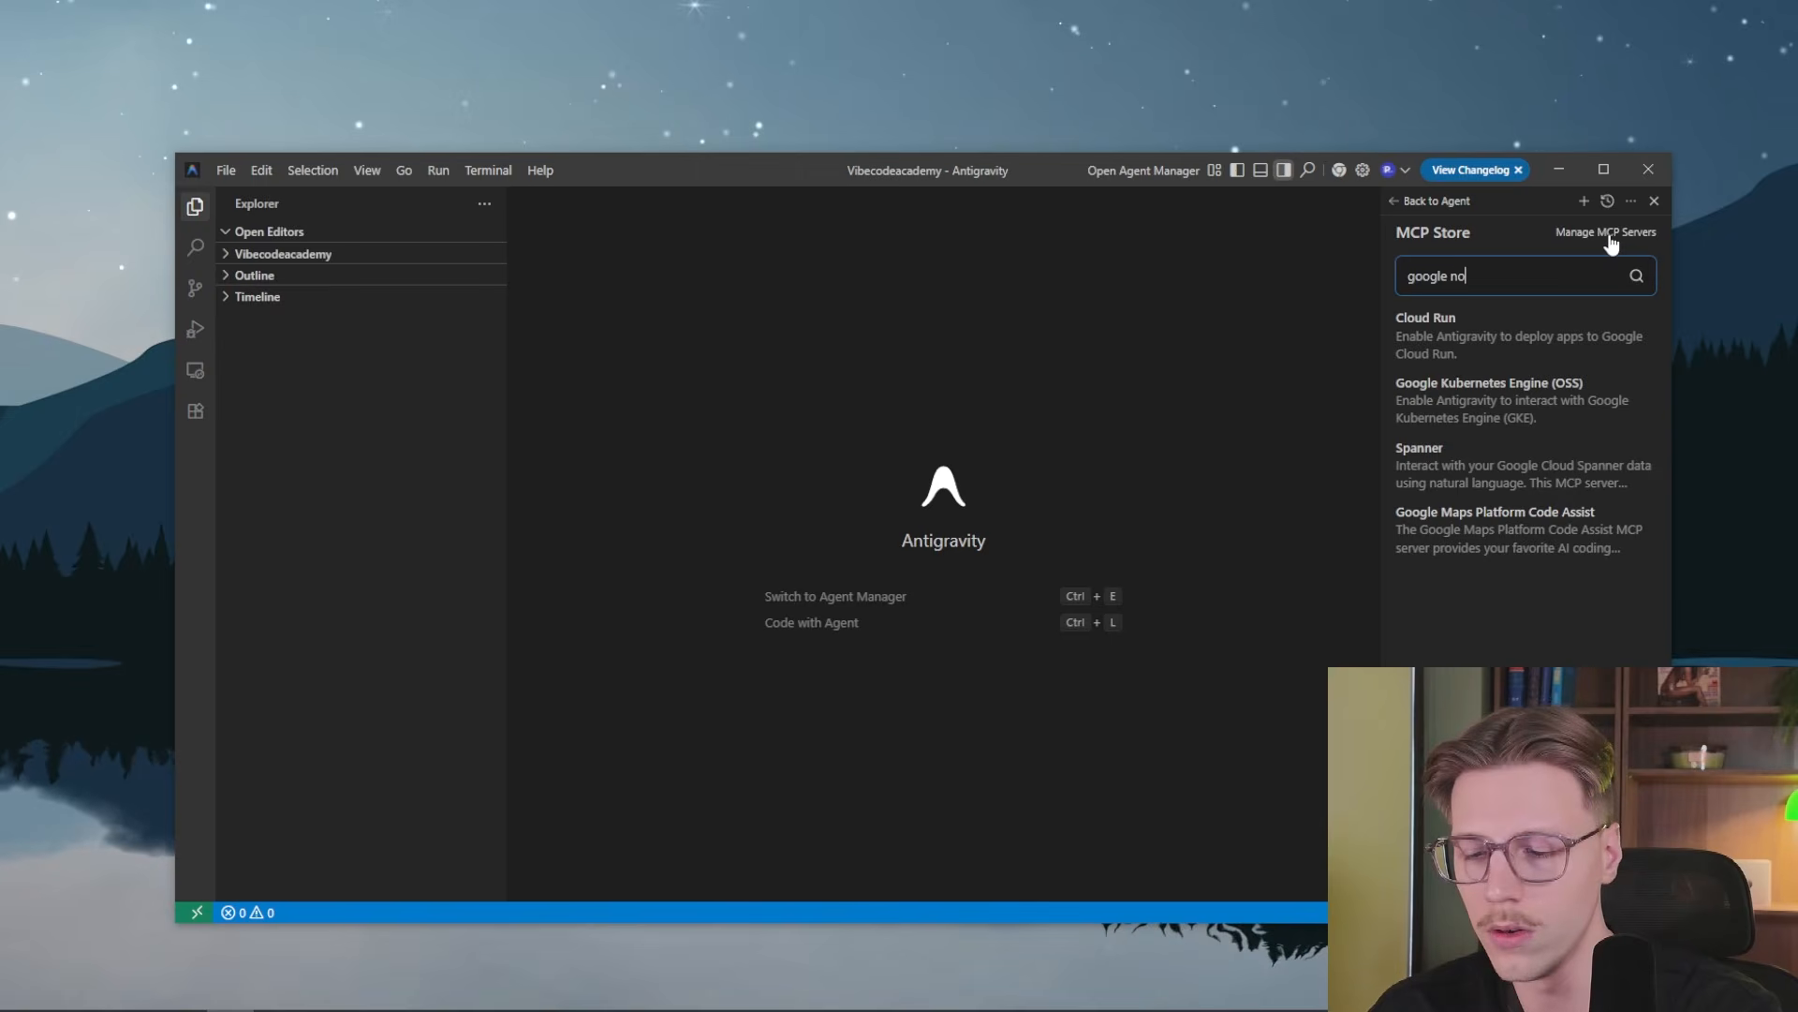
type("t")
key("BackSpace")
key("BackSpace")
key("BackSpace")
key("BackSpace")
key("BackSpace")
key("BackSpace")
key("BackSpace")
key("BackSpace")
key("BackSpace")
key("BackSpace")
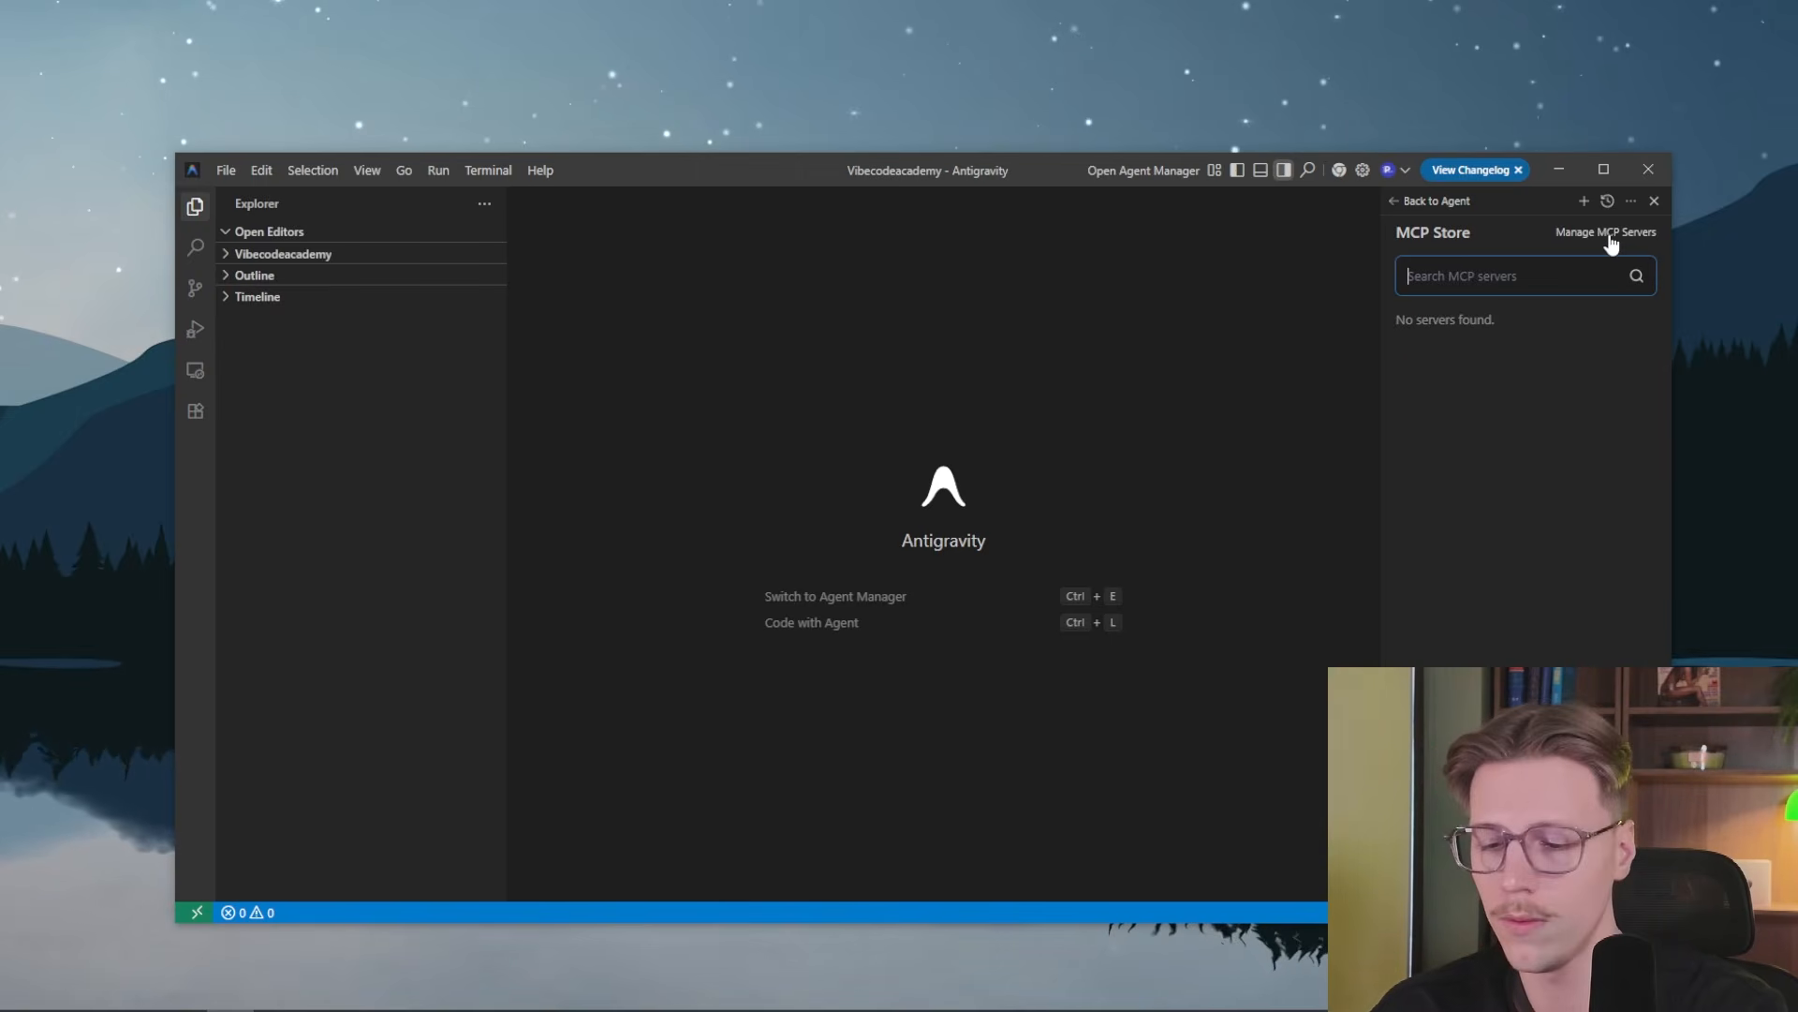
type("noteboo")
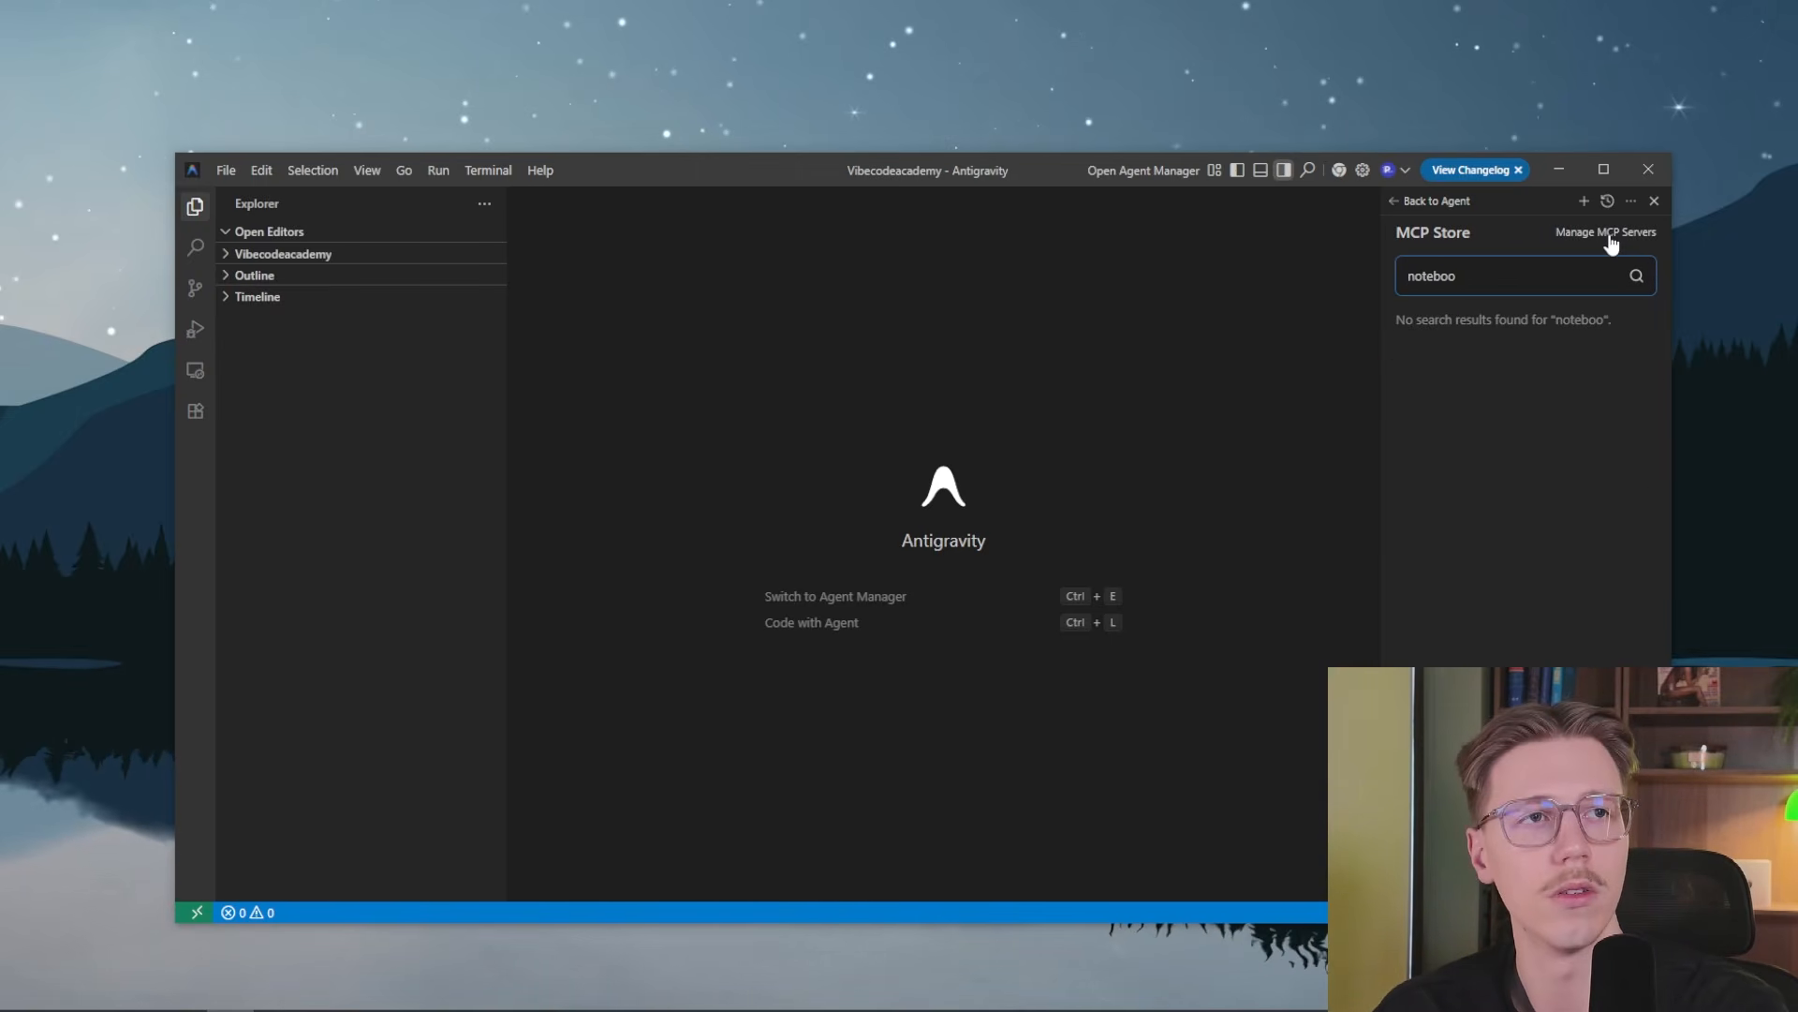
key("BackSpace")
key("BackSpace")
key("BackSpace")
key("BackSpace")
key("BackSpace")
key("BackSpace")
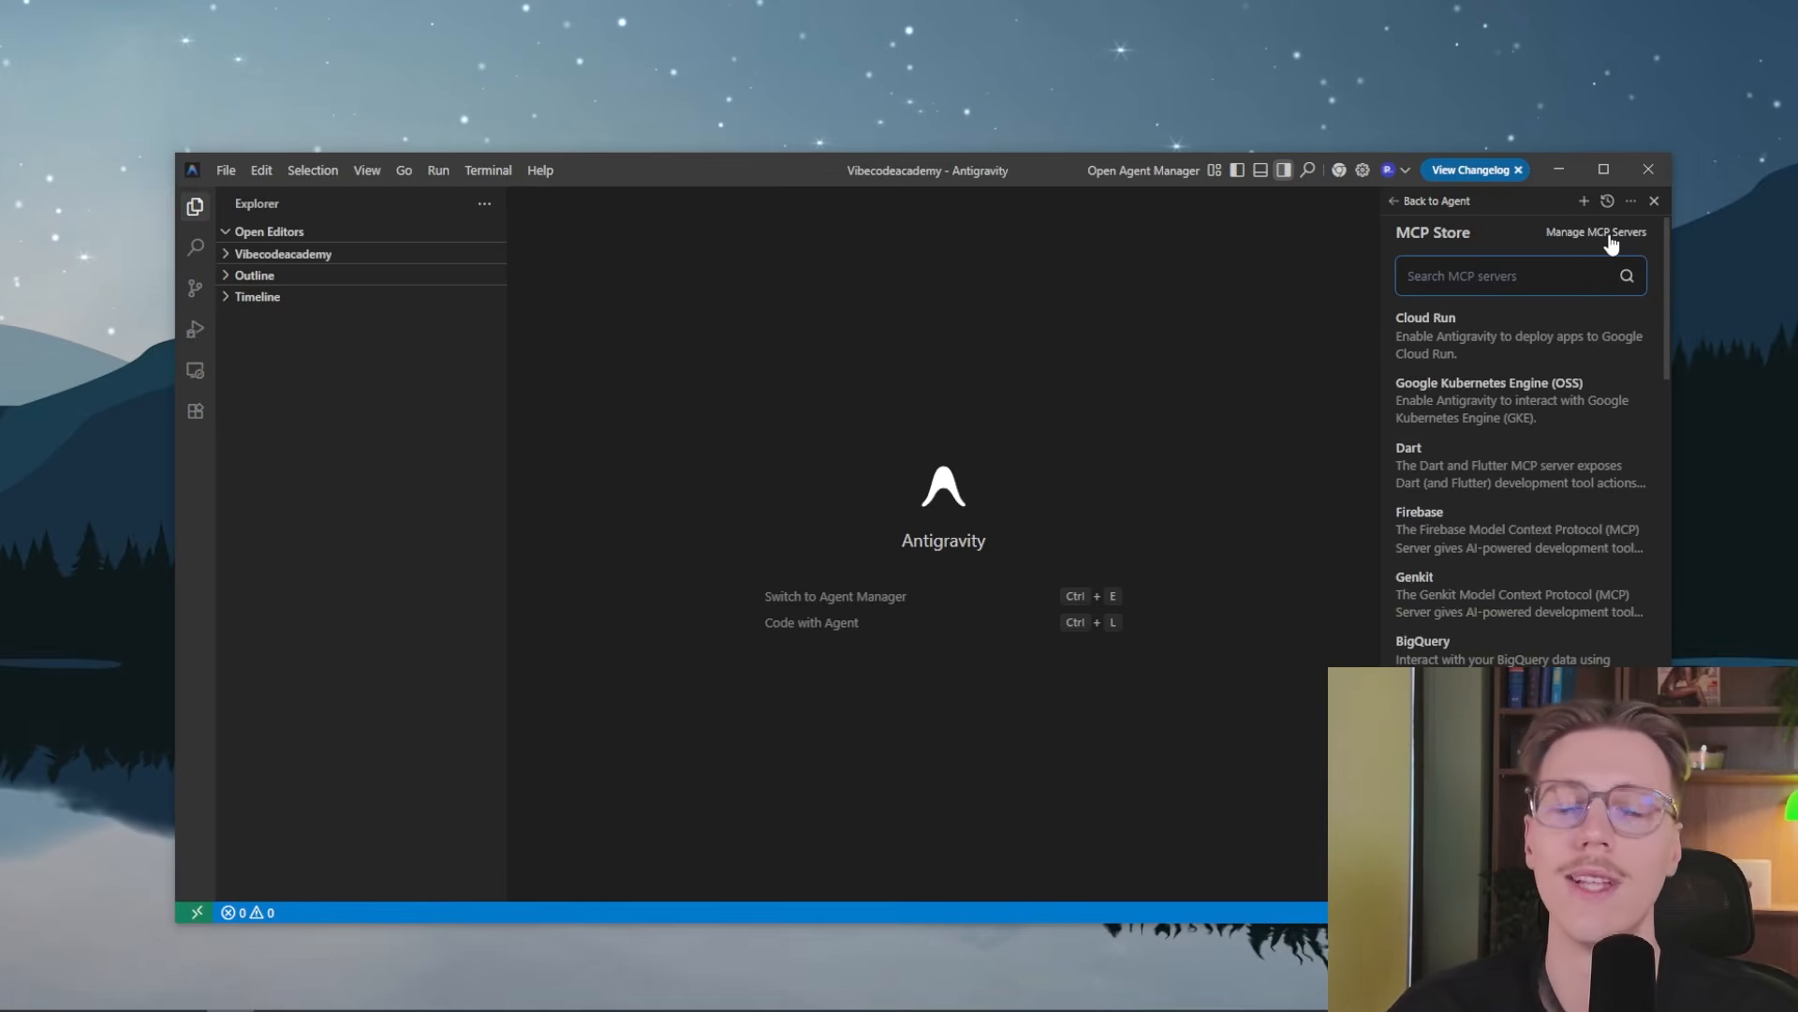
Open the MCP server management page and examine the Netlify, stitch and Stripe entries
left_click(1609, 234)
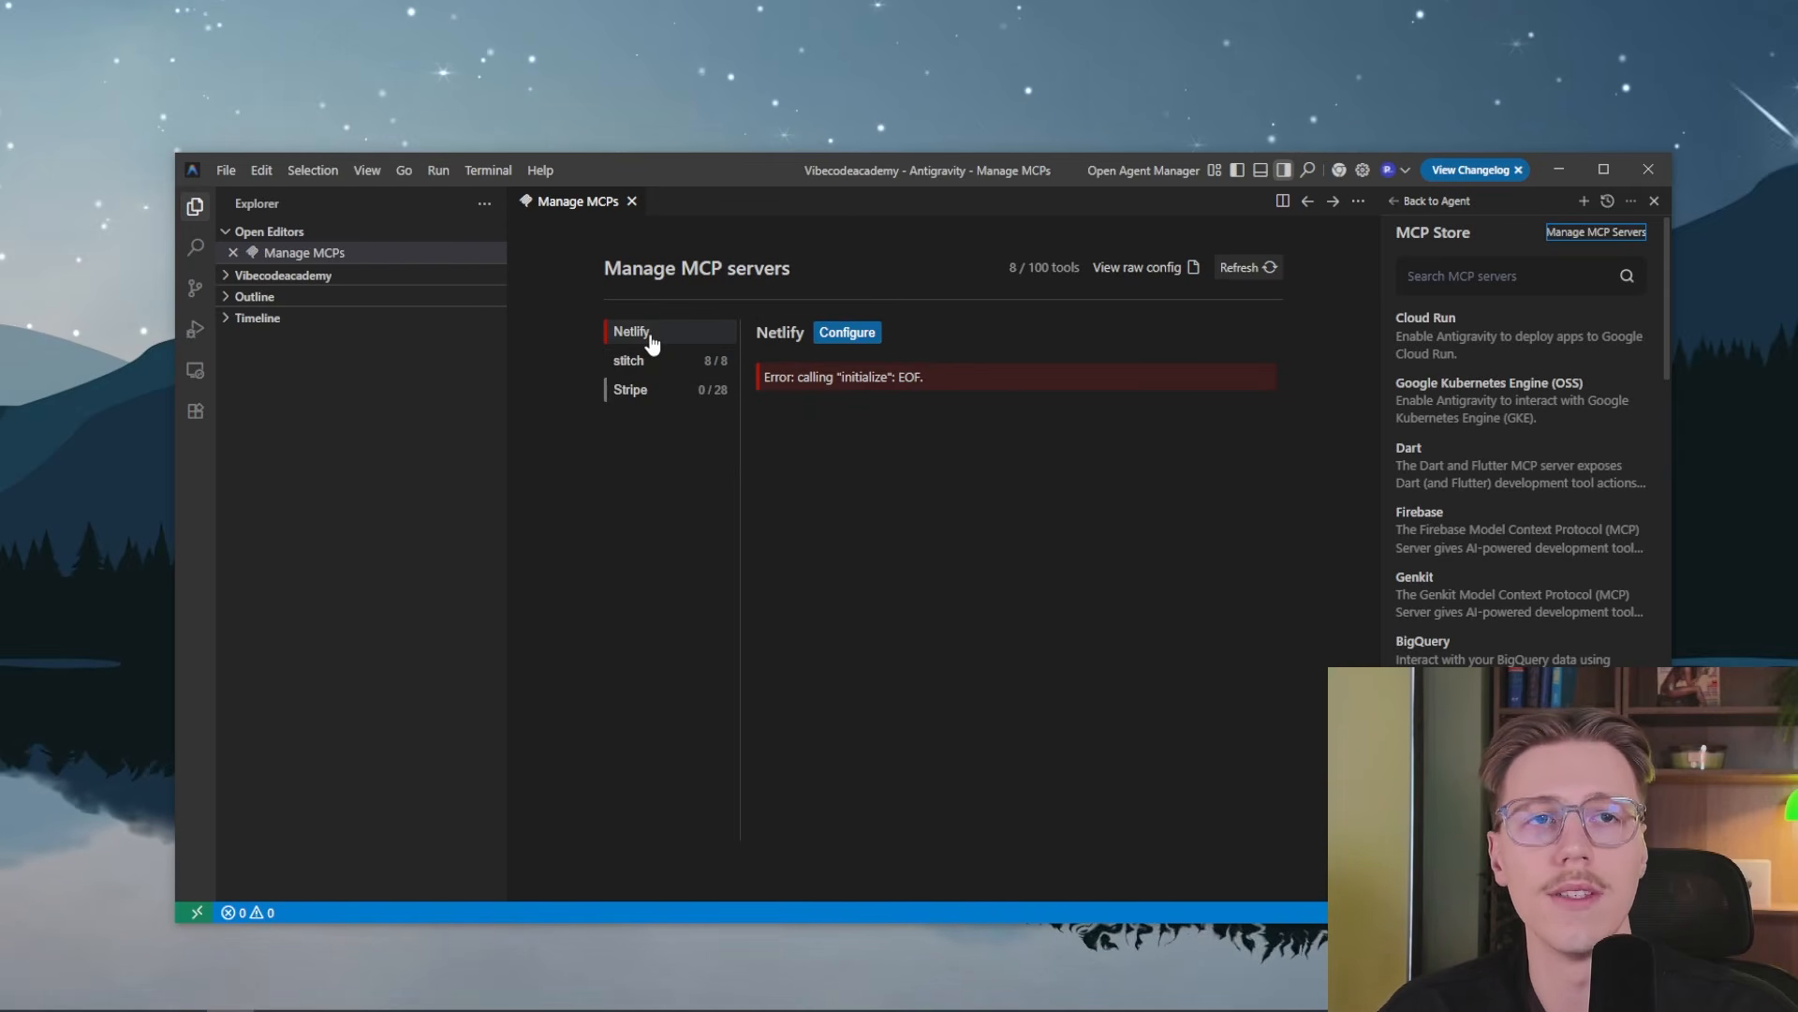
left_click_drag(924, 378, 854, 378)
left_click(848, 378)
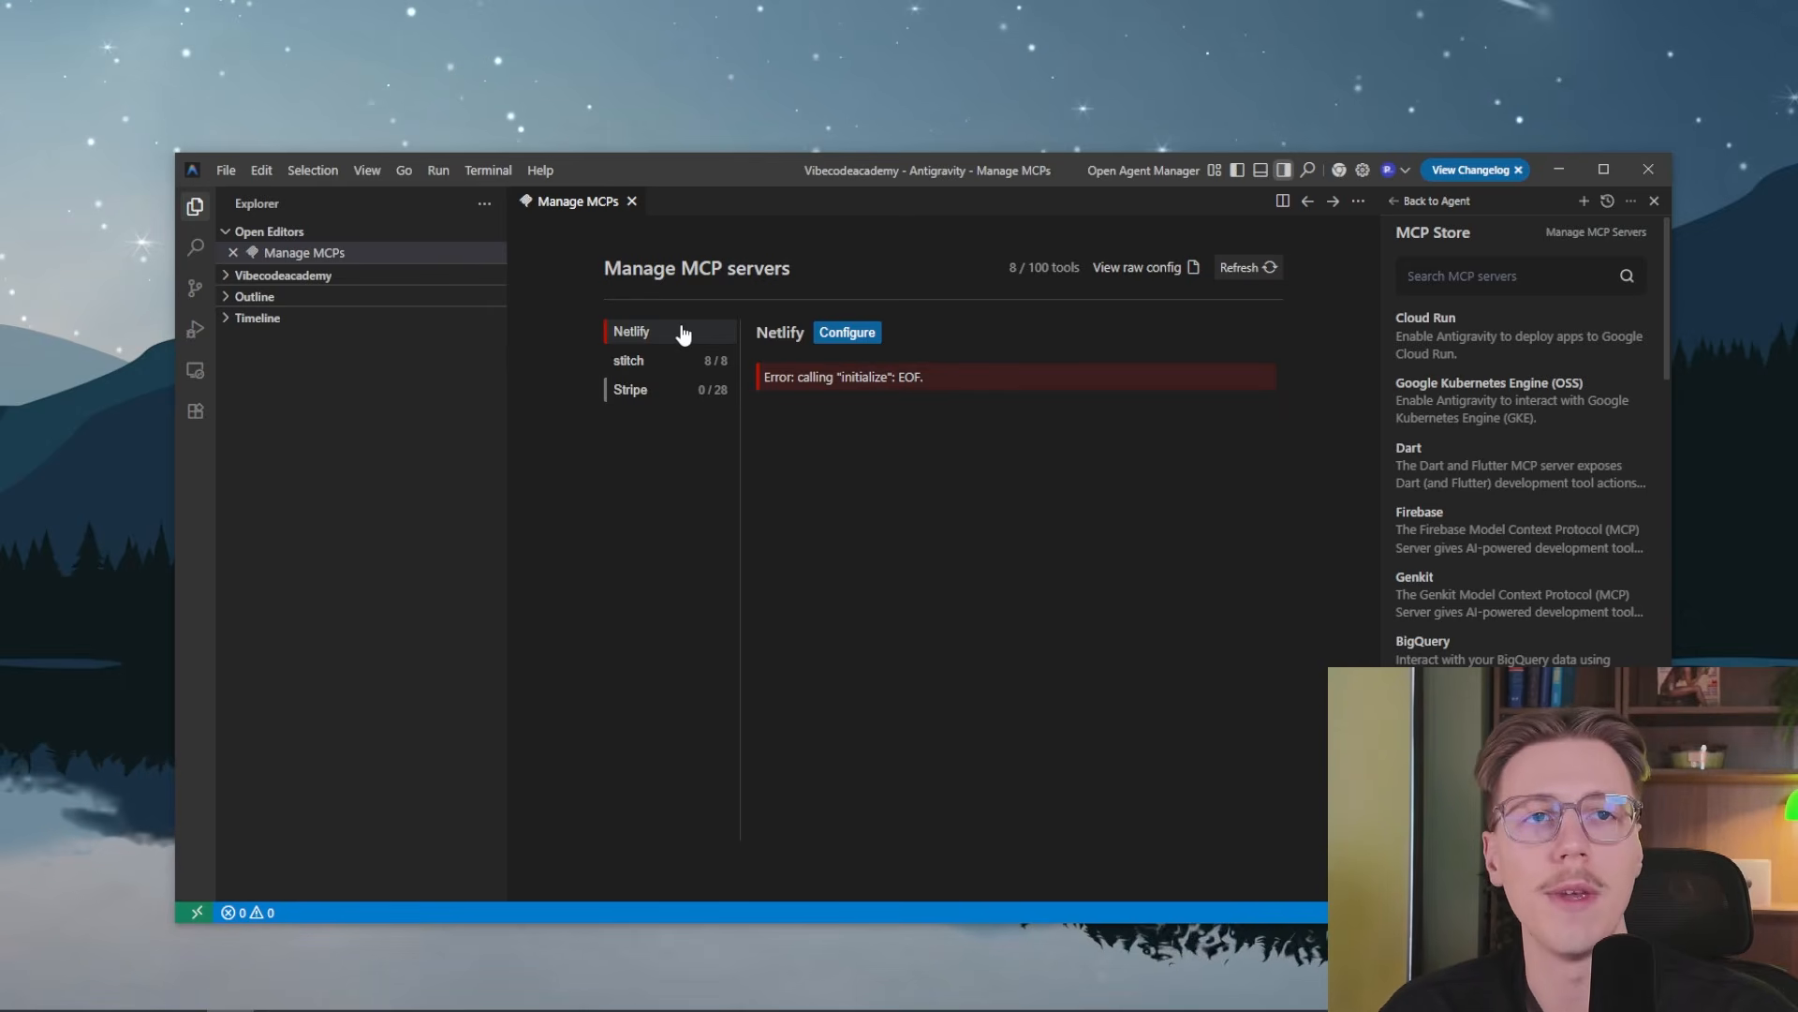
left_click_drag(970, 380, 778, 377)
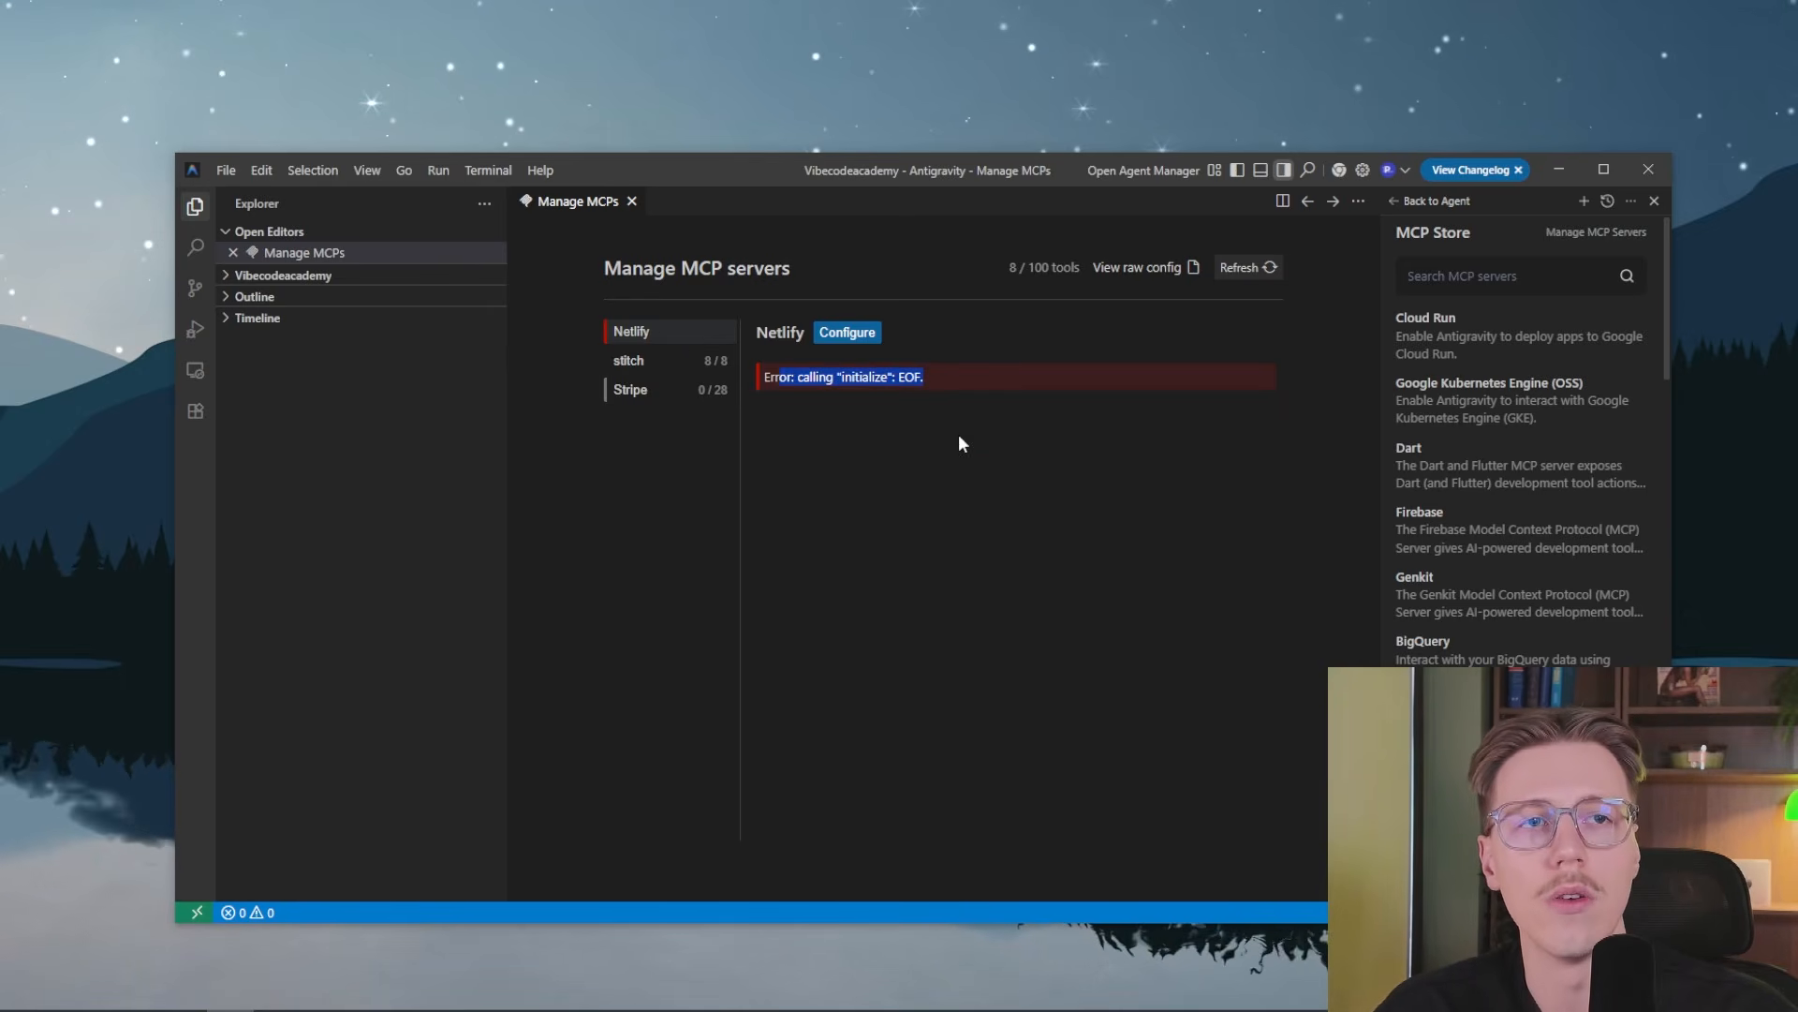
left_click(676, 367)
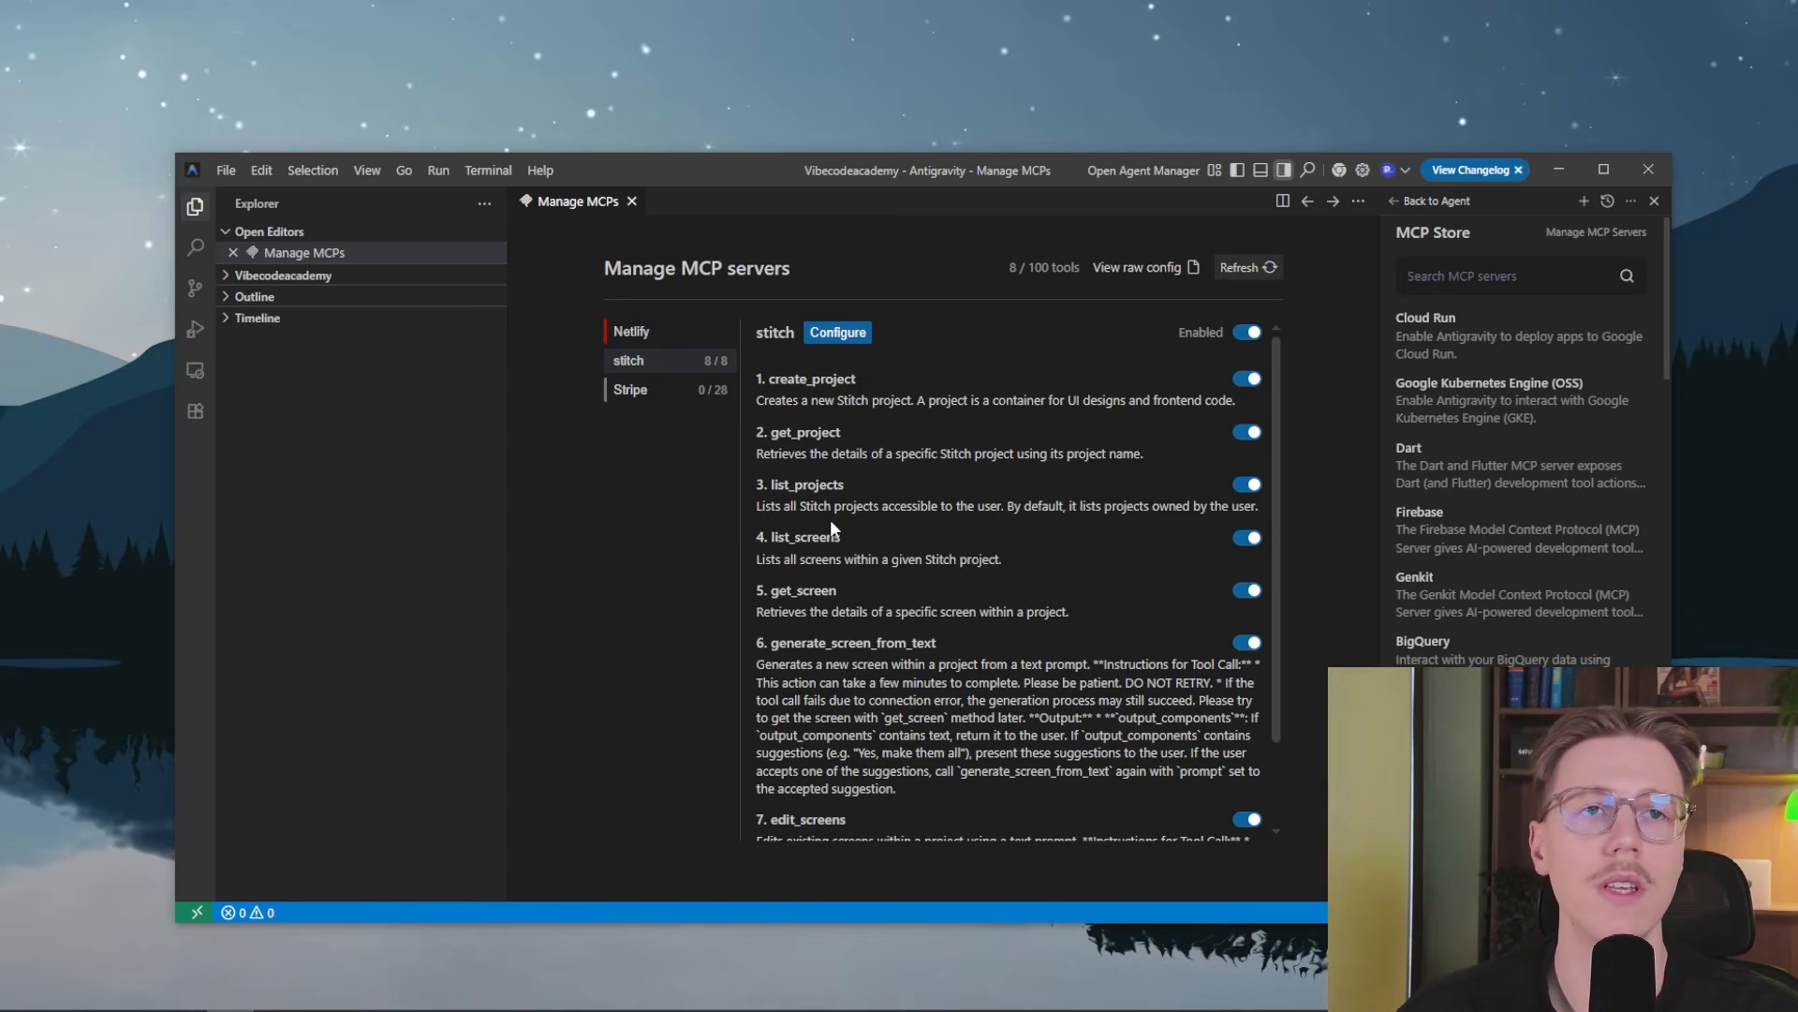
left_click(692, 390)
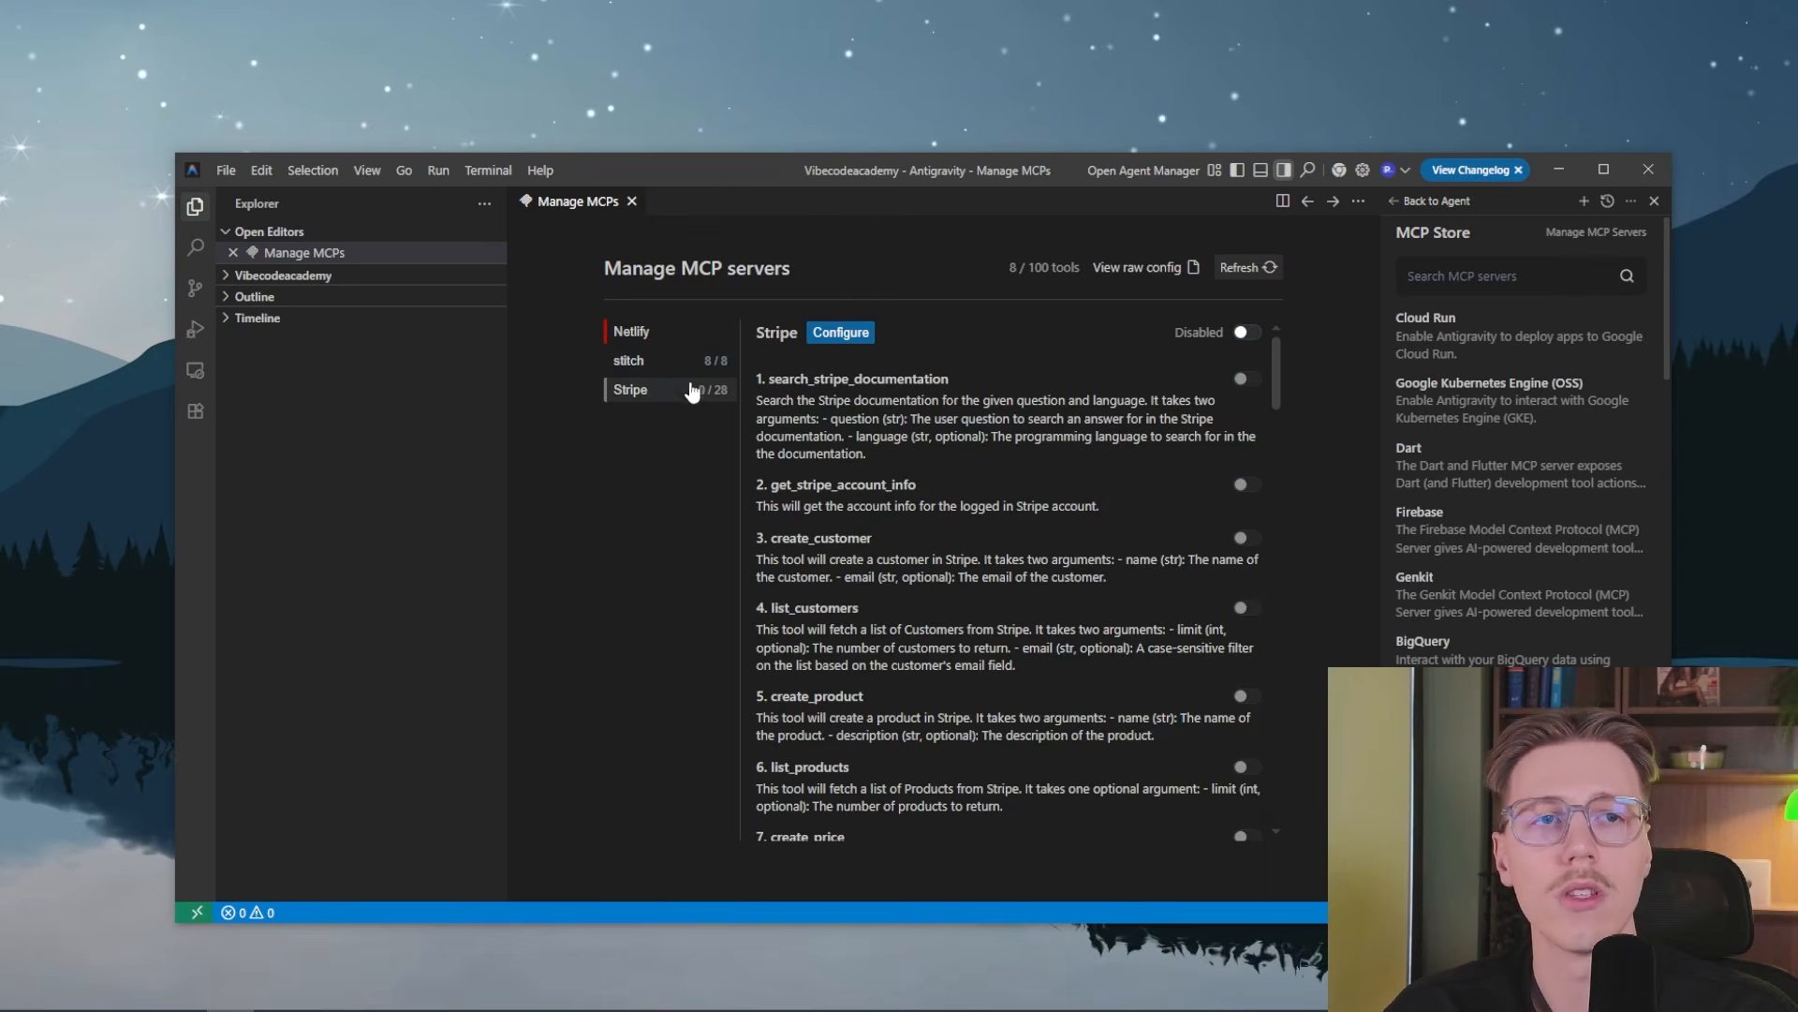
left_click(676, 367)
Return to the agent conversation and accept the generated changes in google_lm_intelligence_pipeline.txt
left_click(1403, 203)
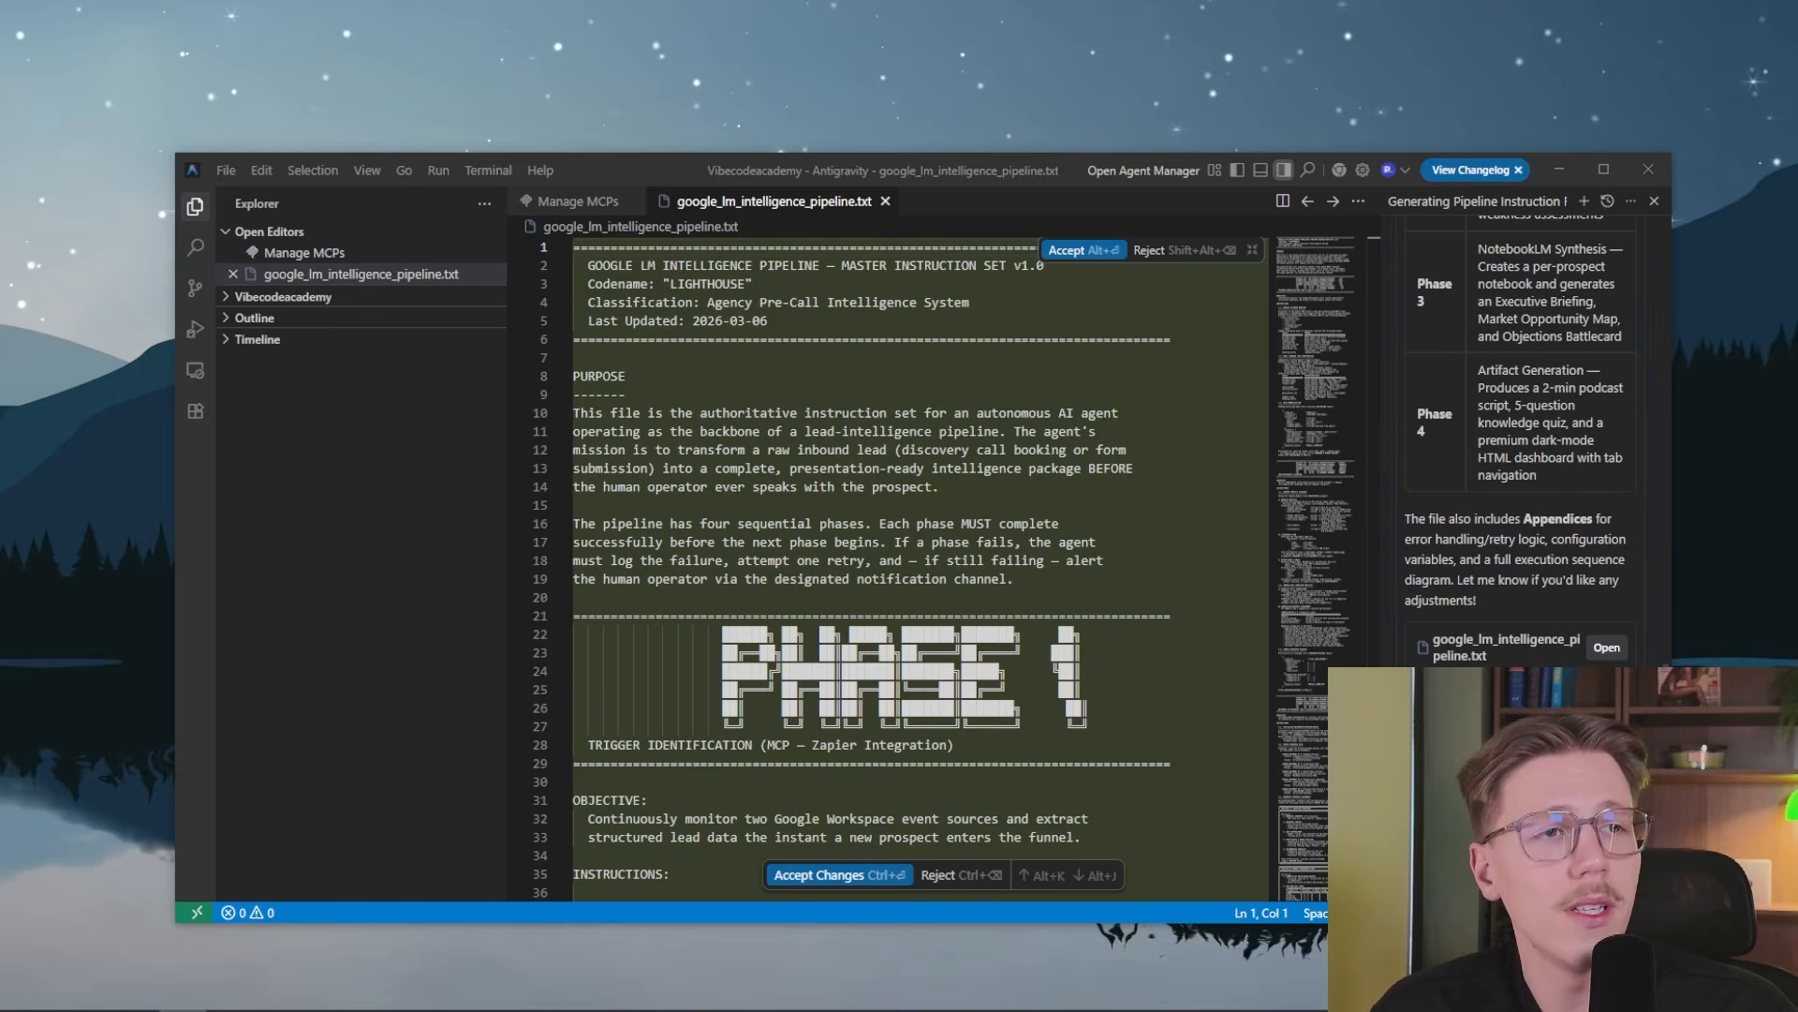
left_click(1607, 796)
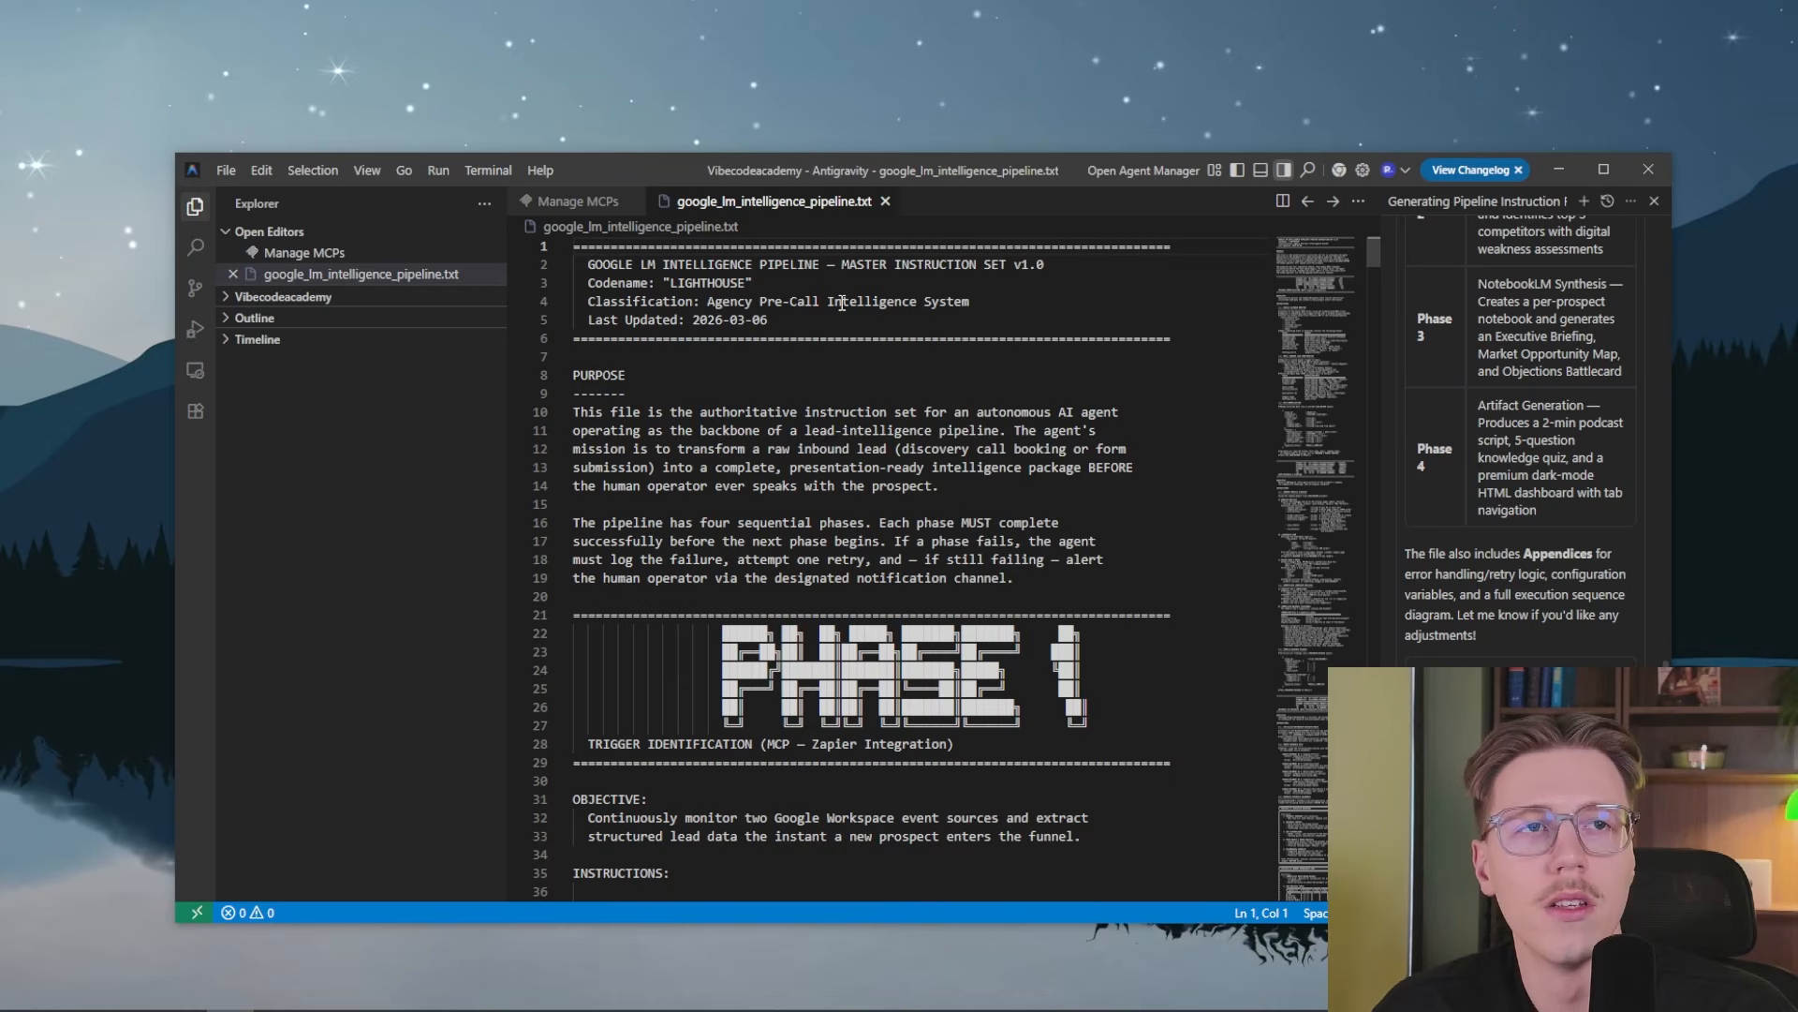
Examine the phases in google_lm_intelligence_pipeline.txt and its Appendix C execution sequence diagram
scroll(944, 310, "down", 20)
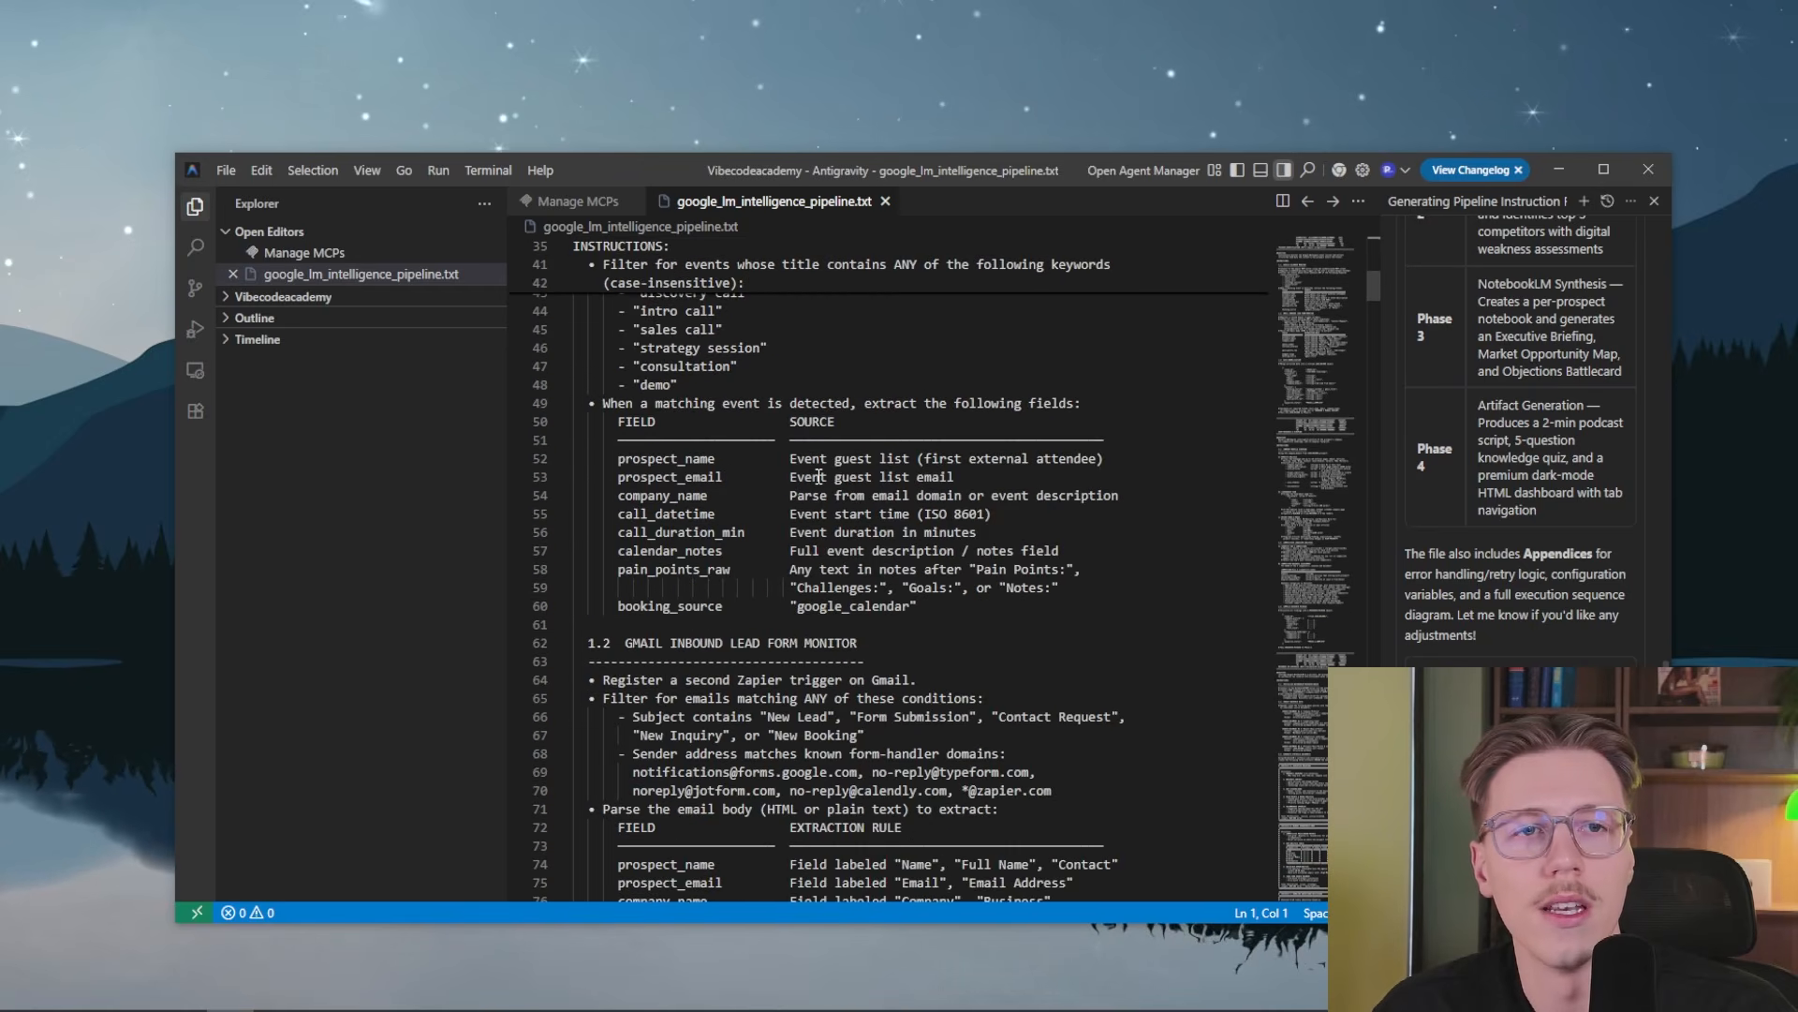
scroll(815, 480, "down", 20)
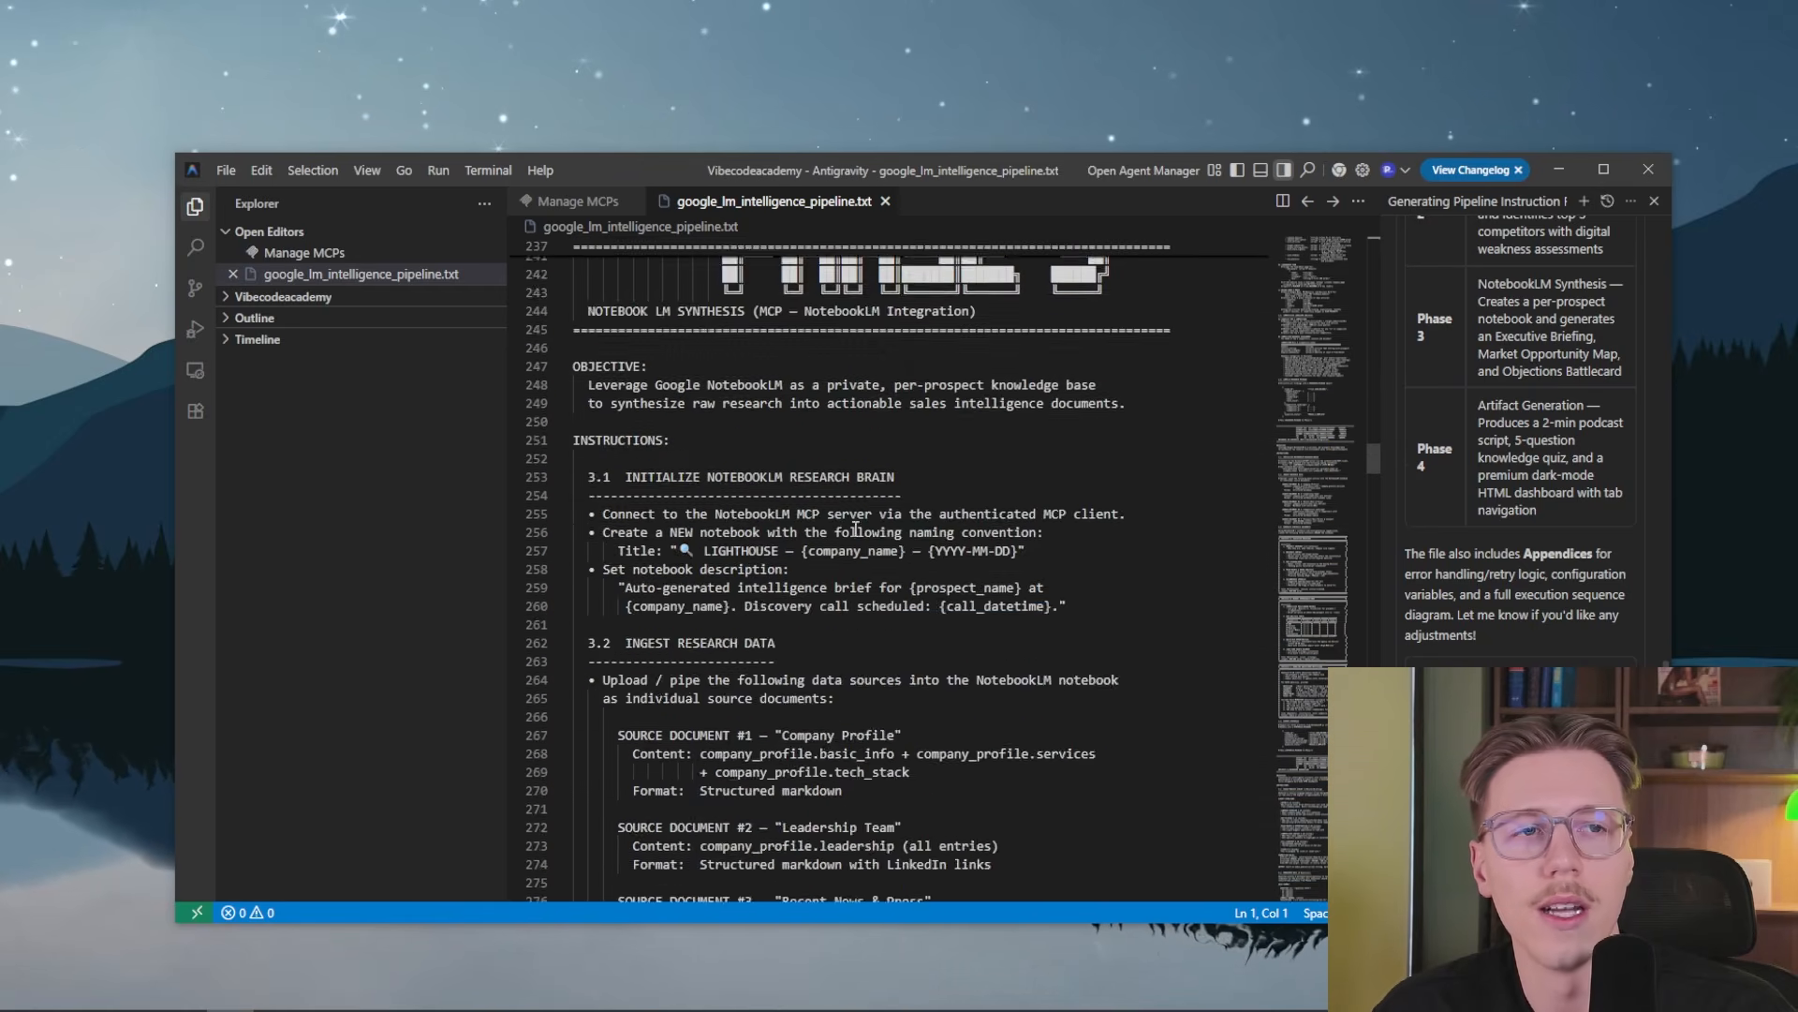
scroll(865, 546, "down", 20)
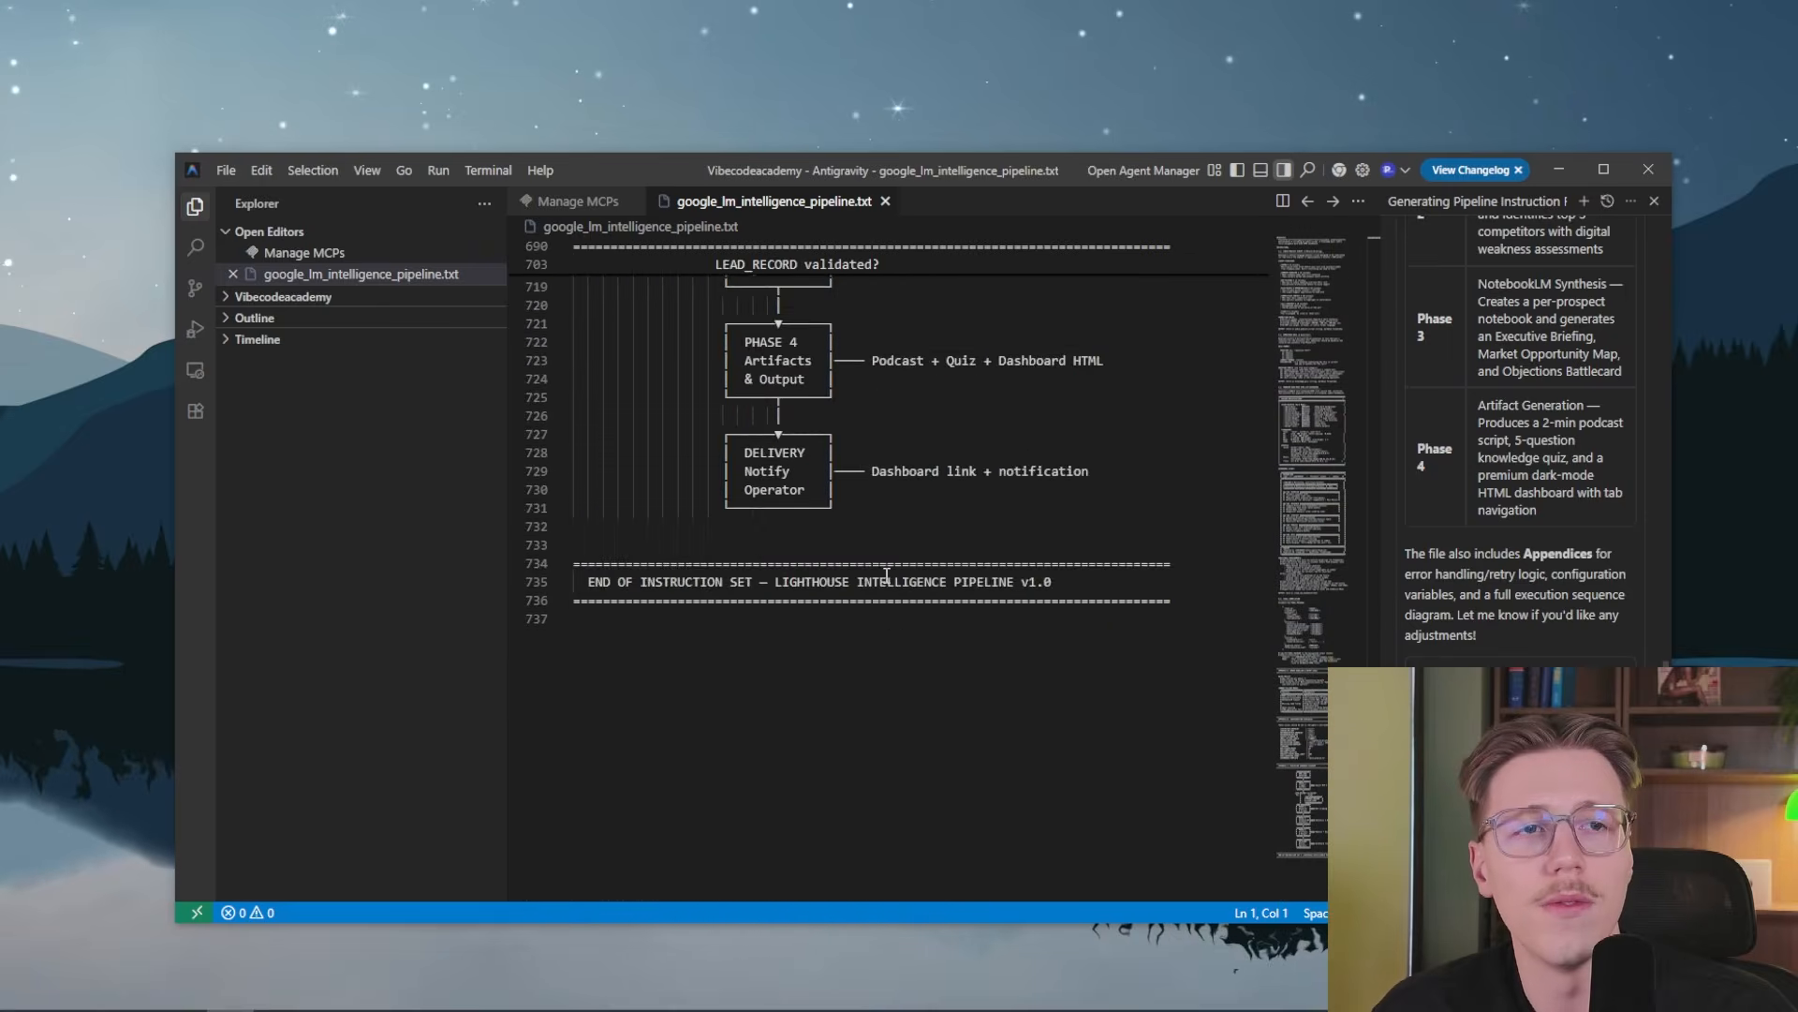
scroll(886, 575, "up", 16)
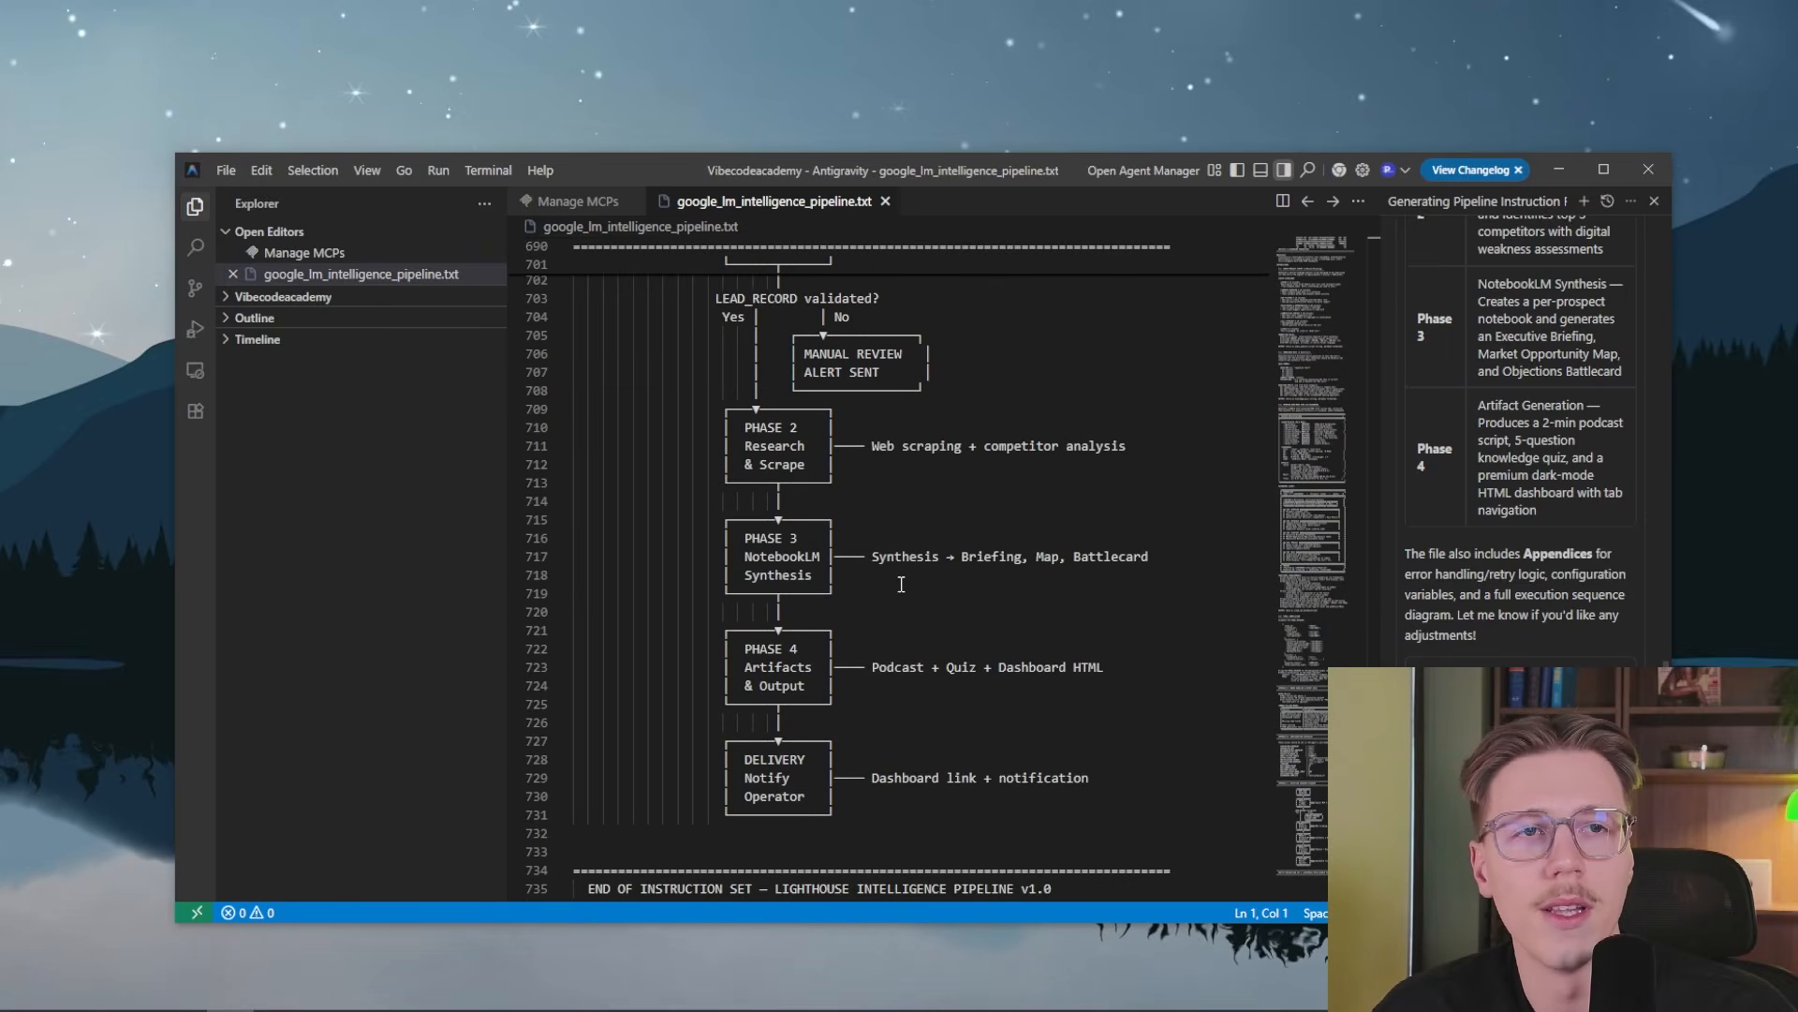
scroll(769, 399, "up", 3)
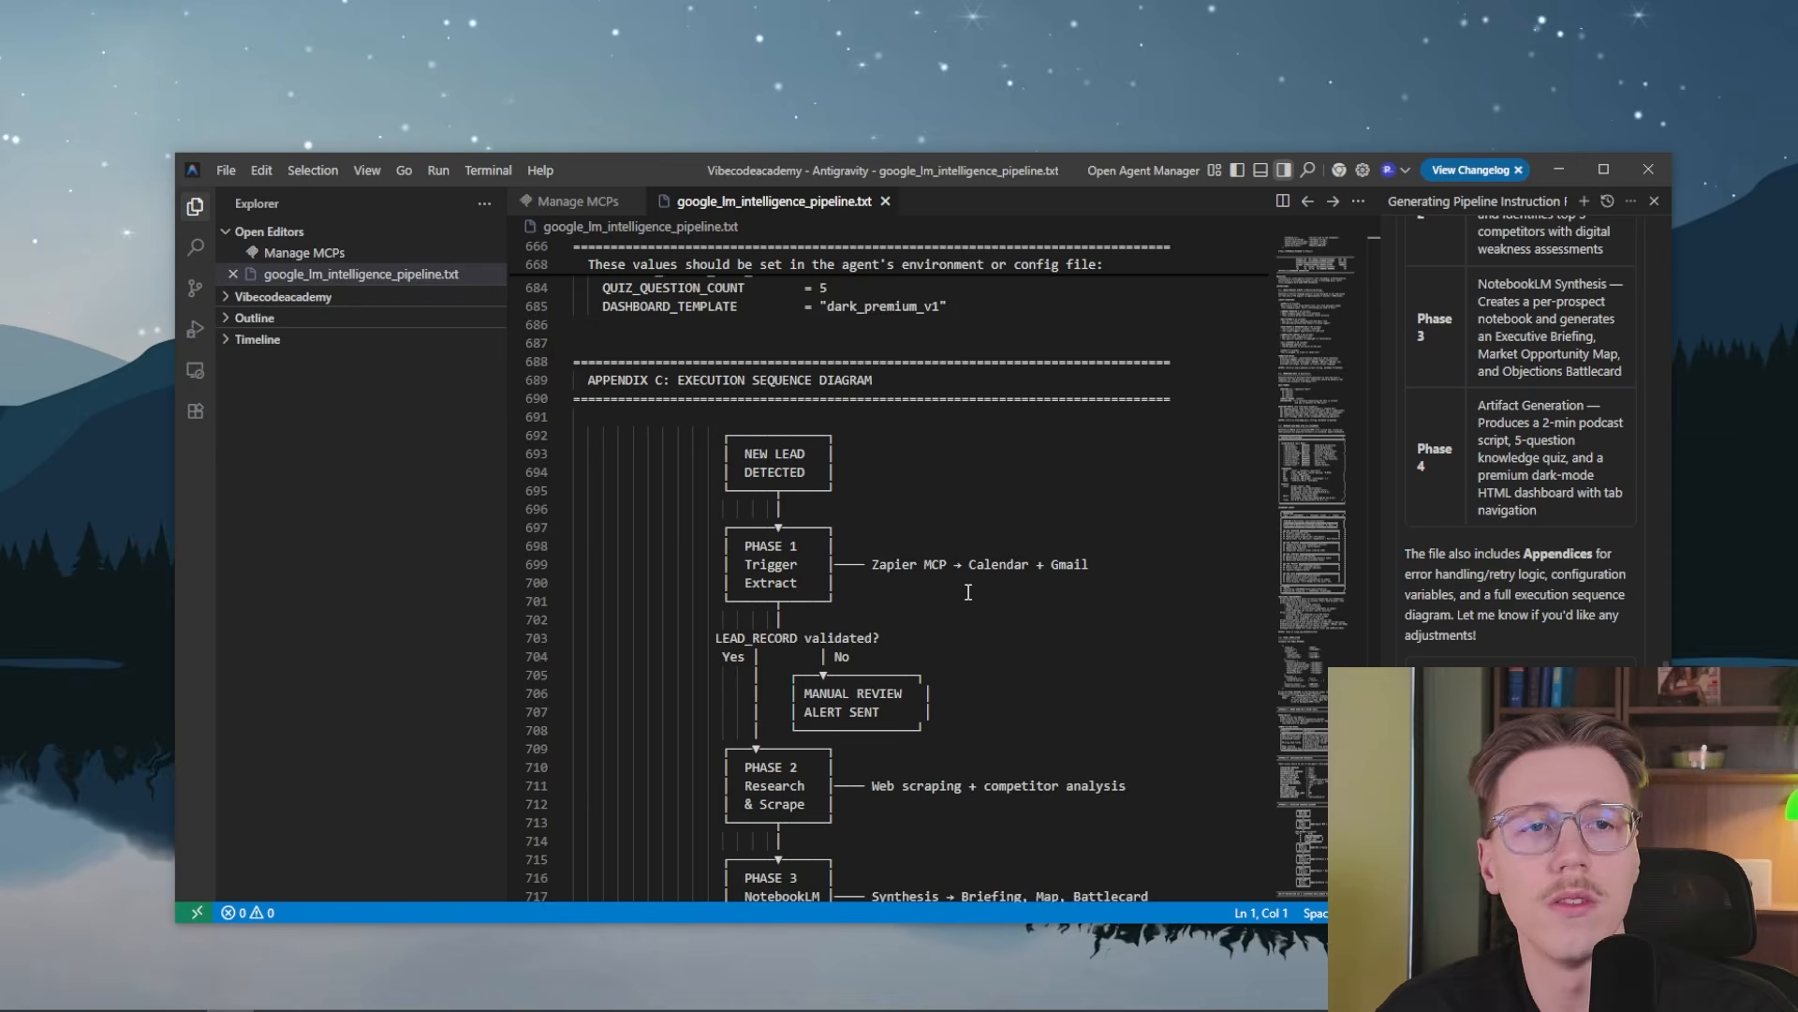
scroll(968, 592, "down", 1)
scroll(894, 669, "down", 1)
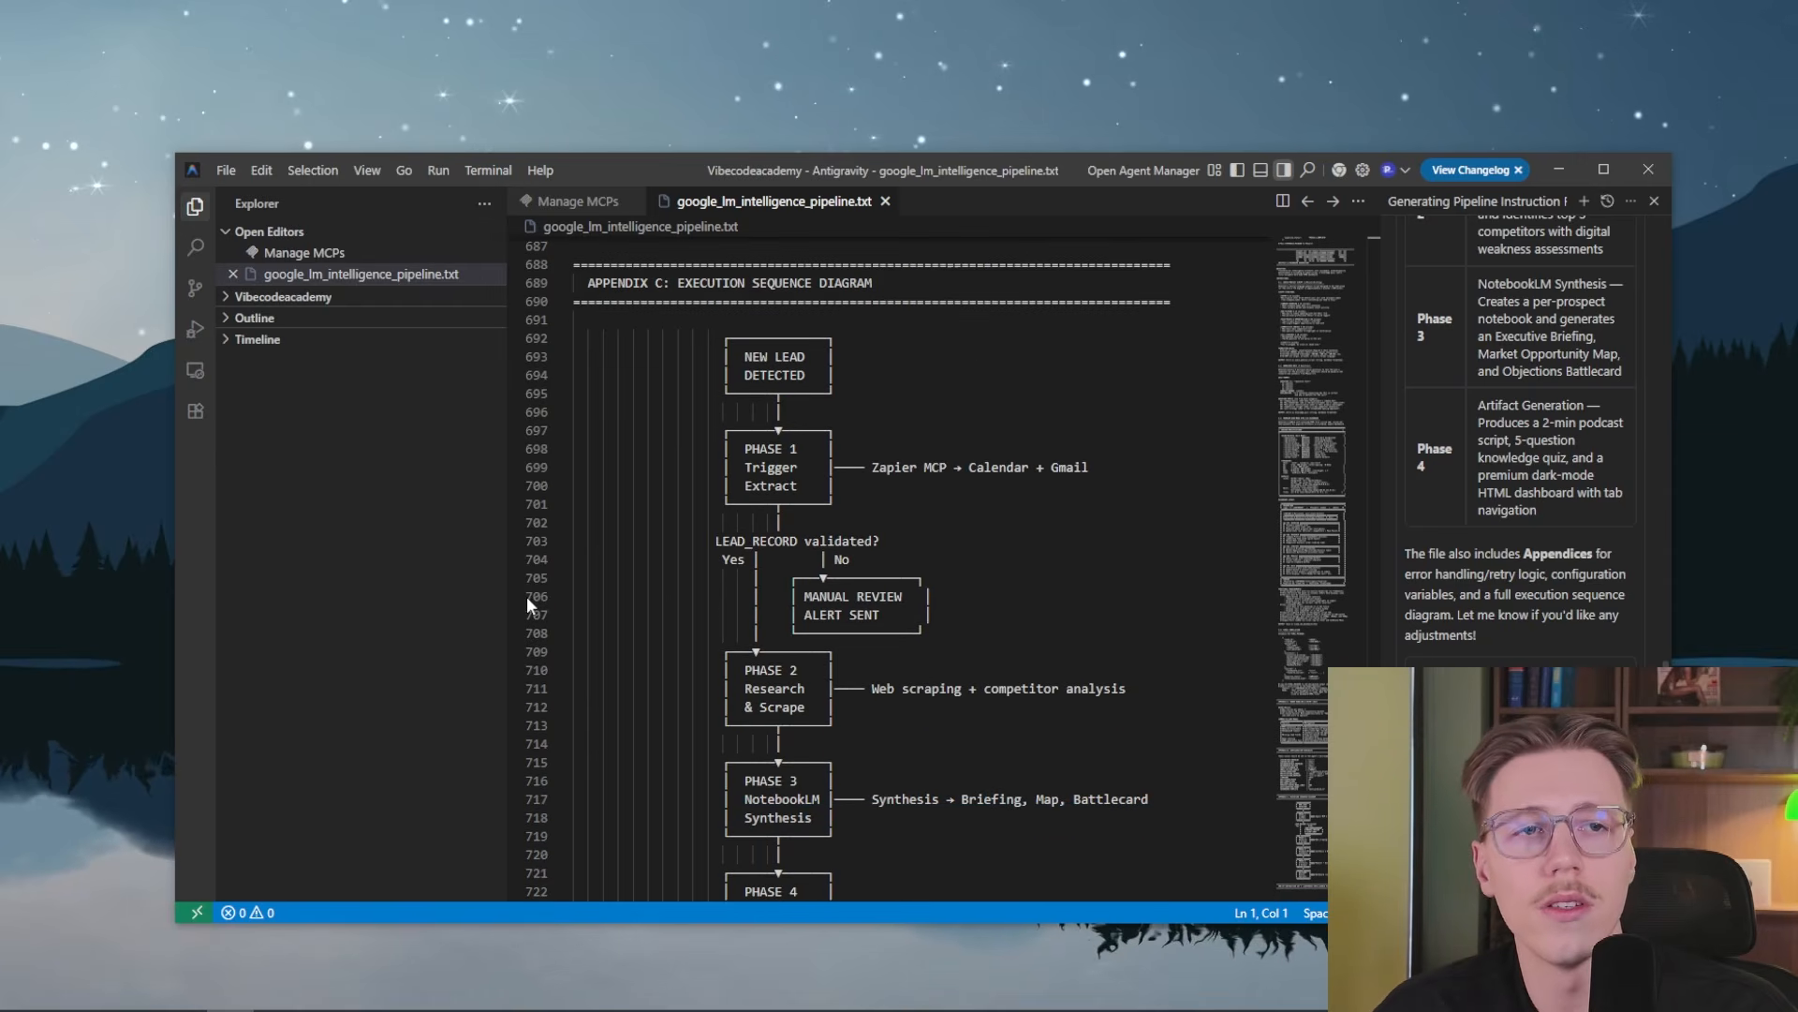
scroll(893, 615, "down", 2)
scroll(902, 623, "down", 2)
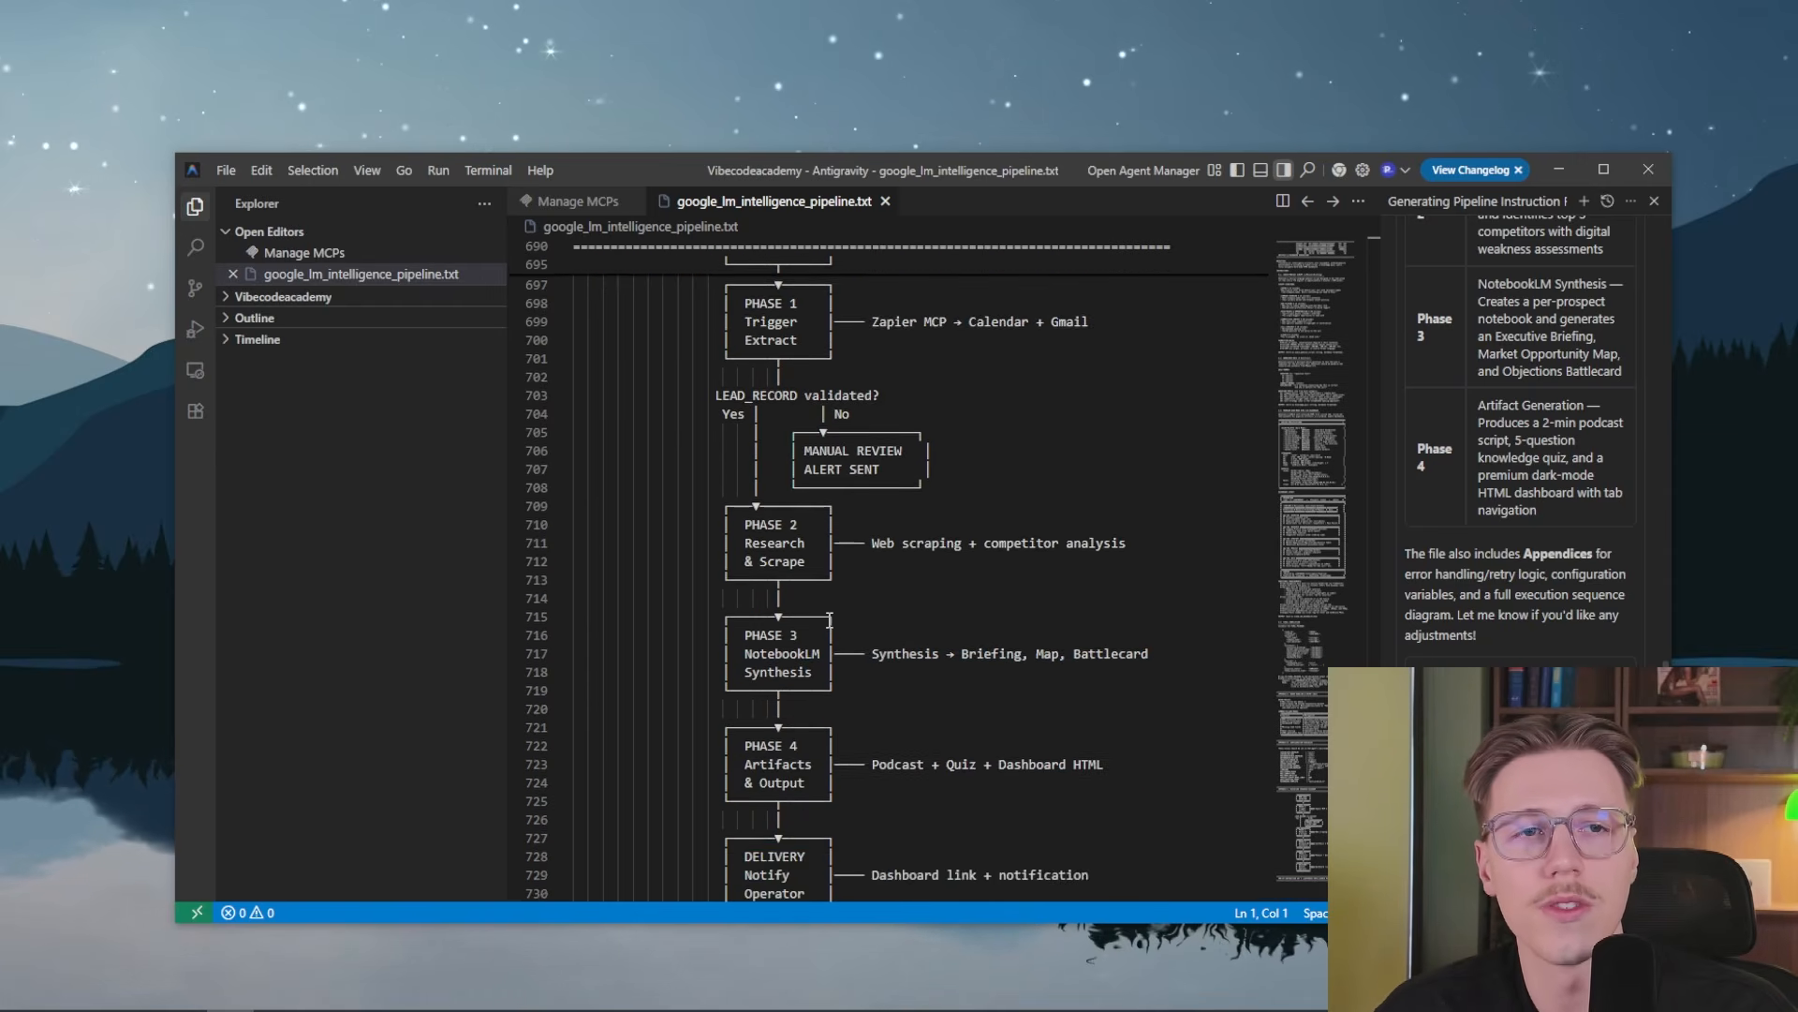
scroll(824, 646, "down", 1)
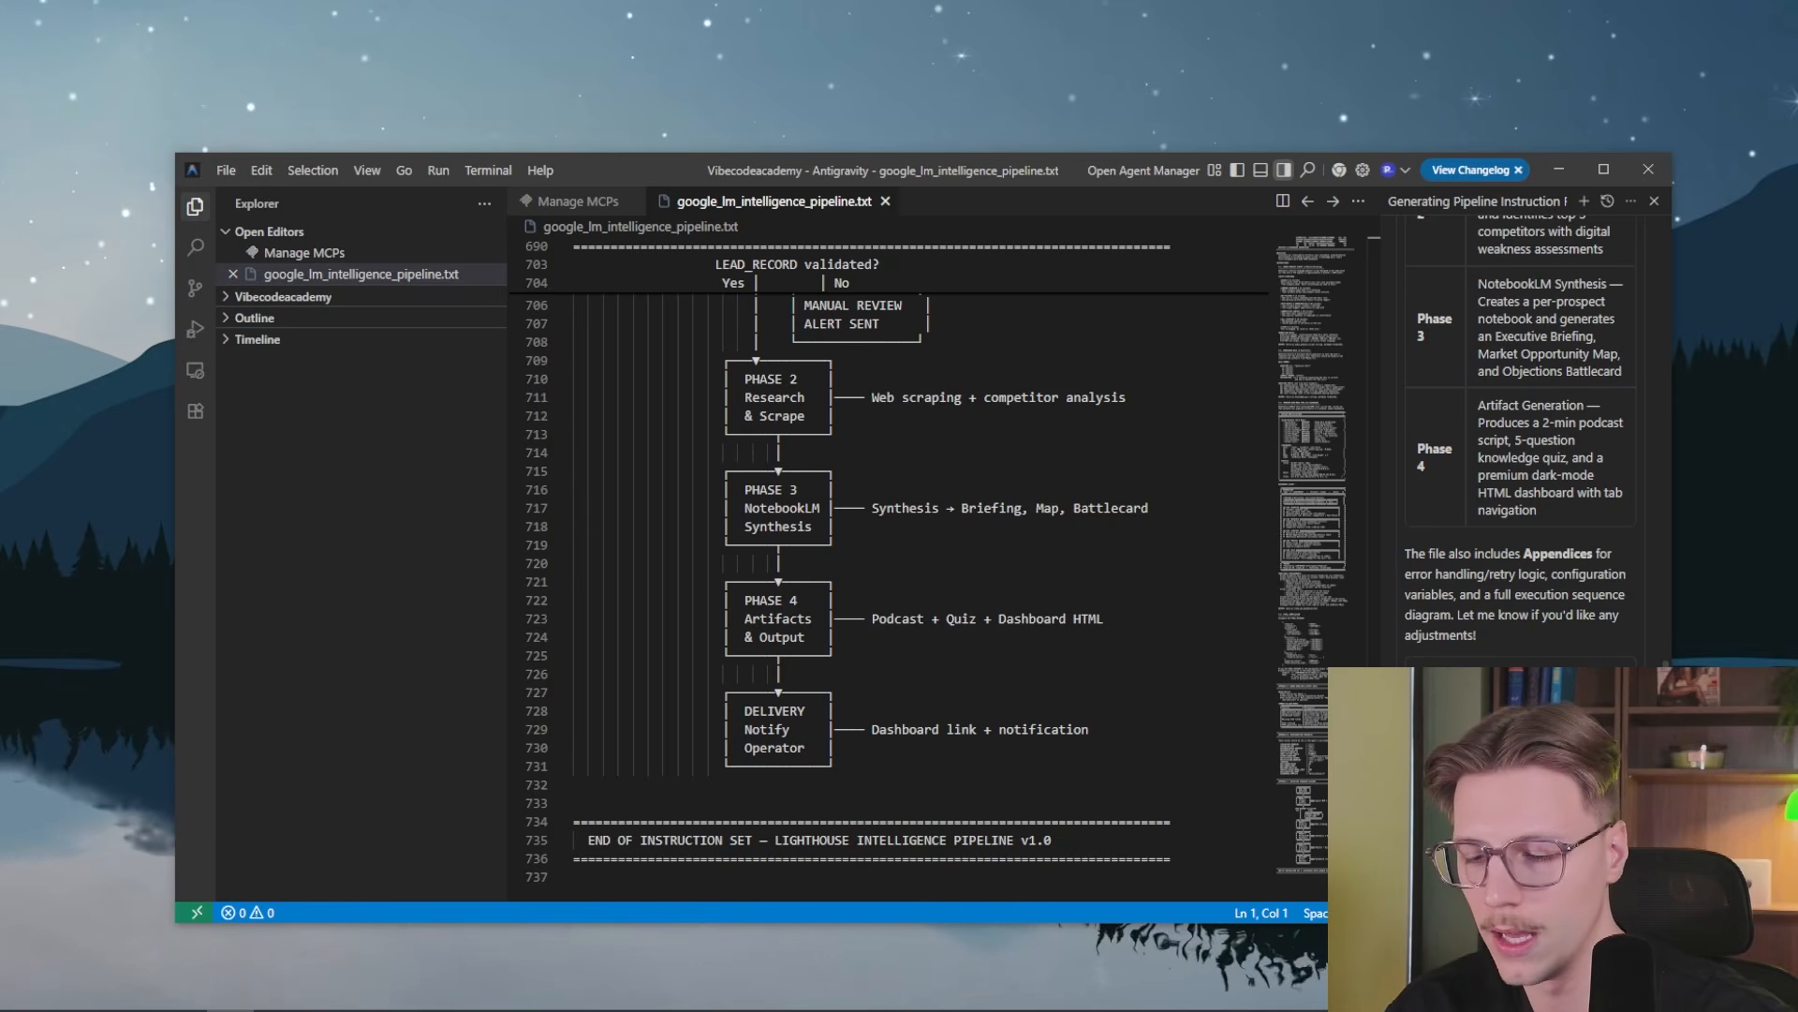
Switch to the Google AI Studio API keys page, start a new key and create a project named Webs for it
key("Return")
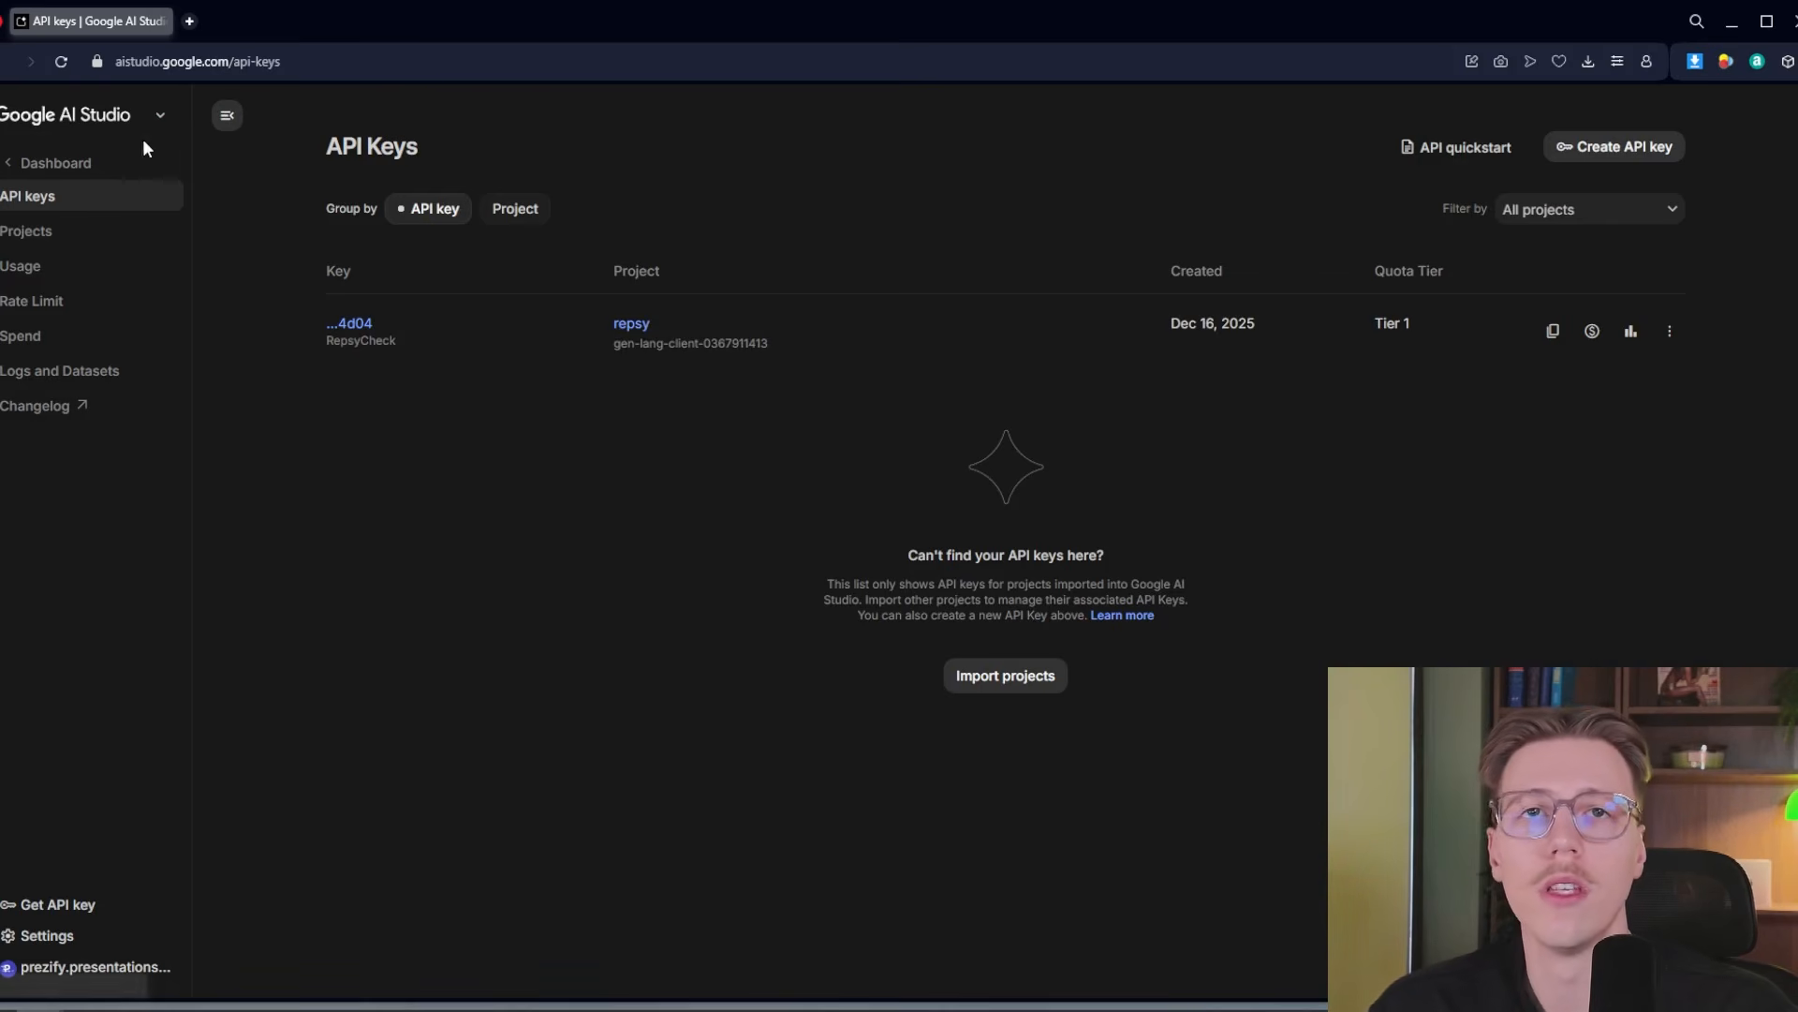
left_click(1630, 159)
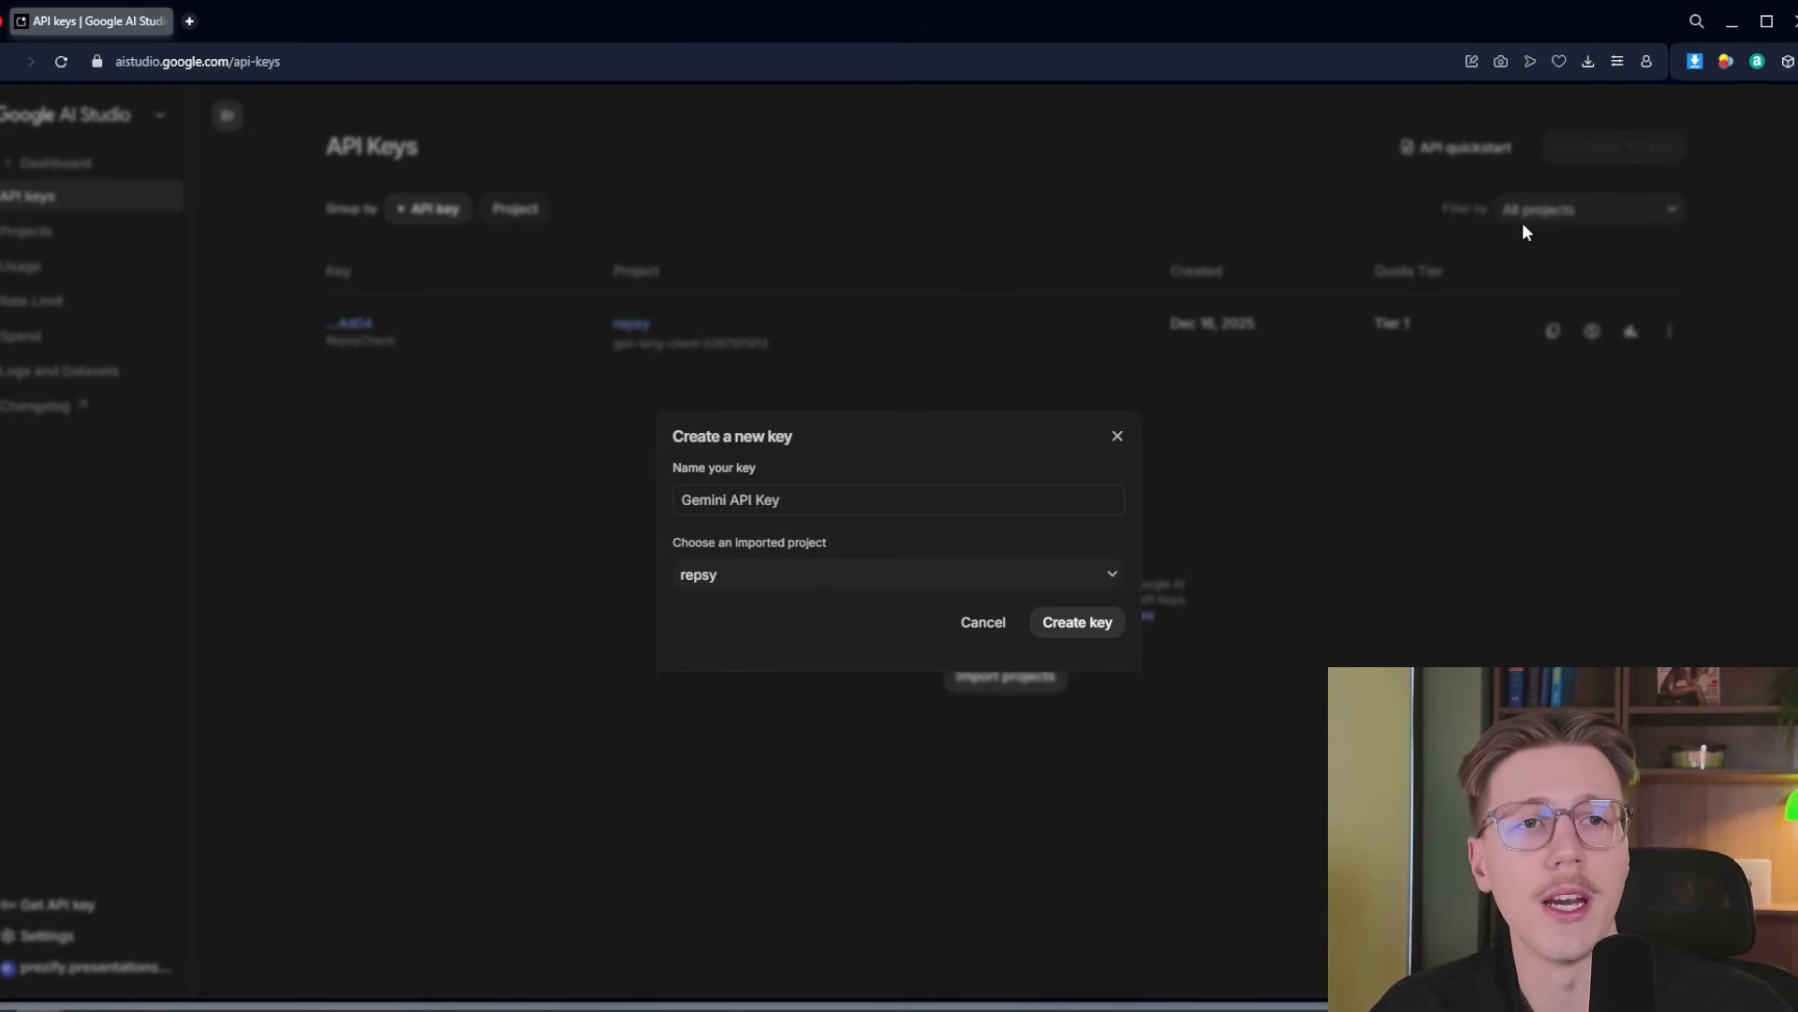
triple_click(855, 504)
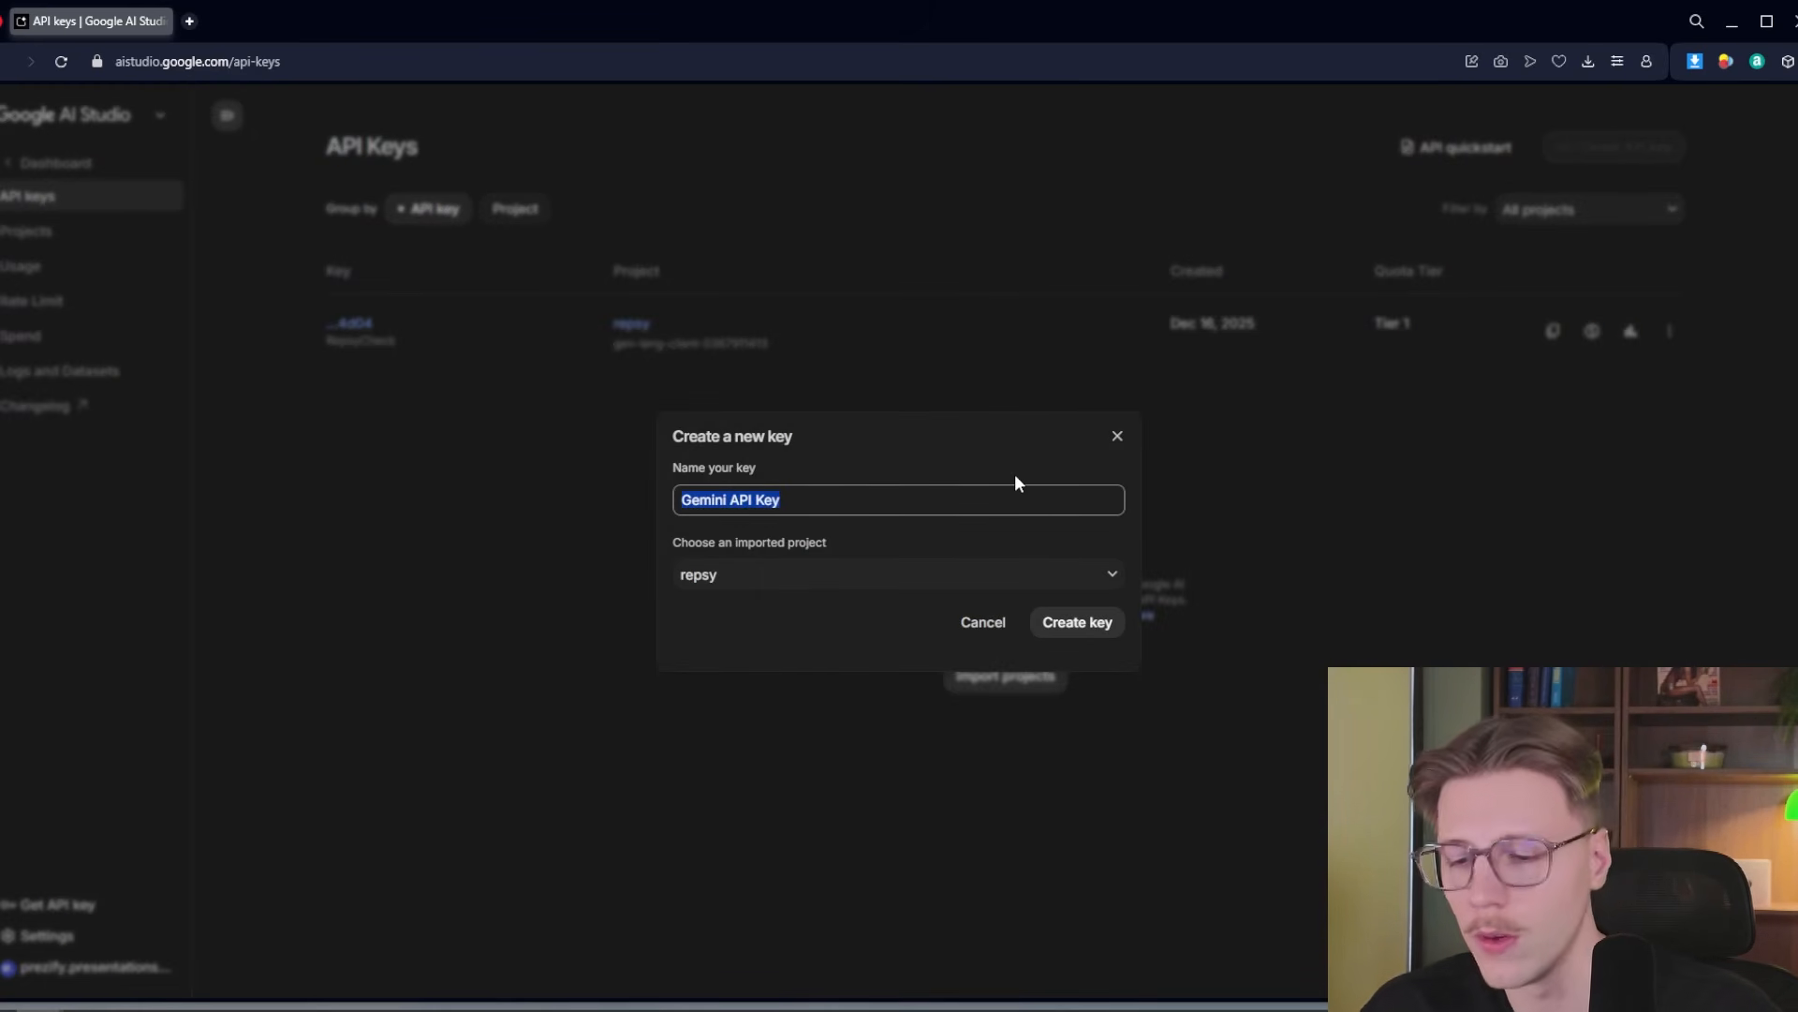
left_click(883, 574)
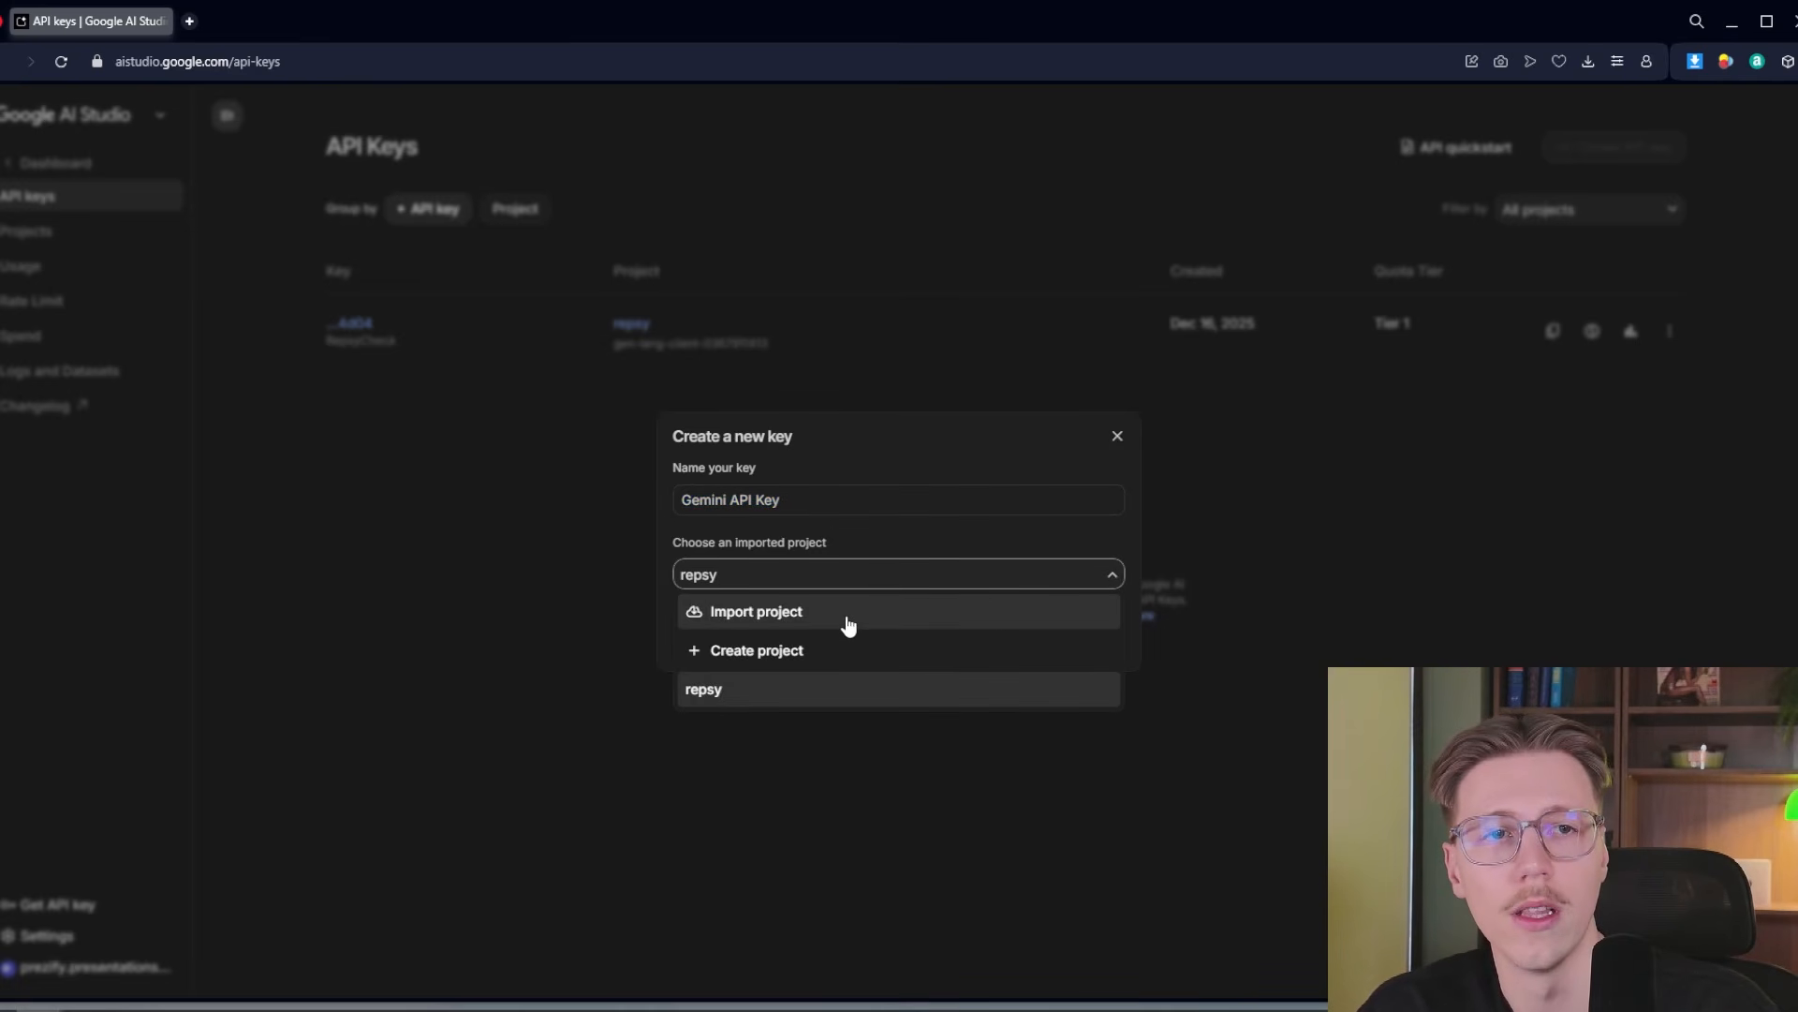
left_click(807, 656)
left_click_drag(812, 556, 546, 558)
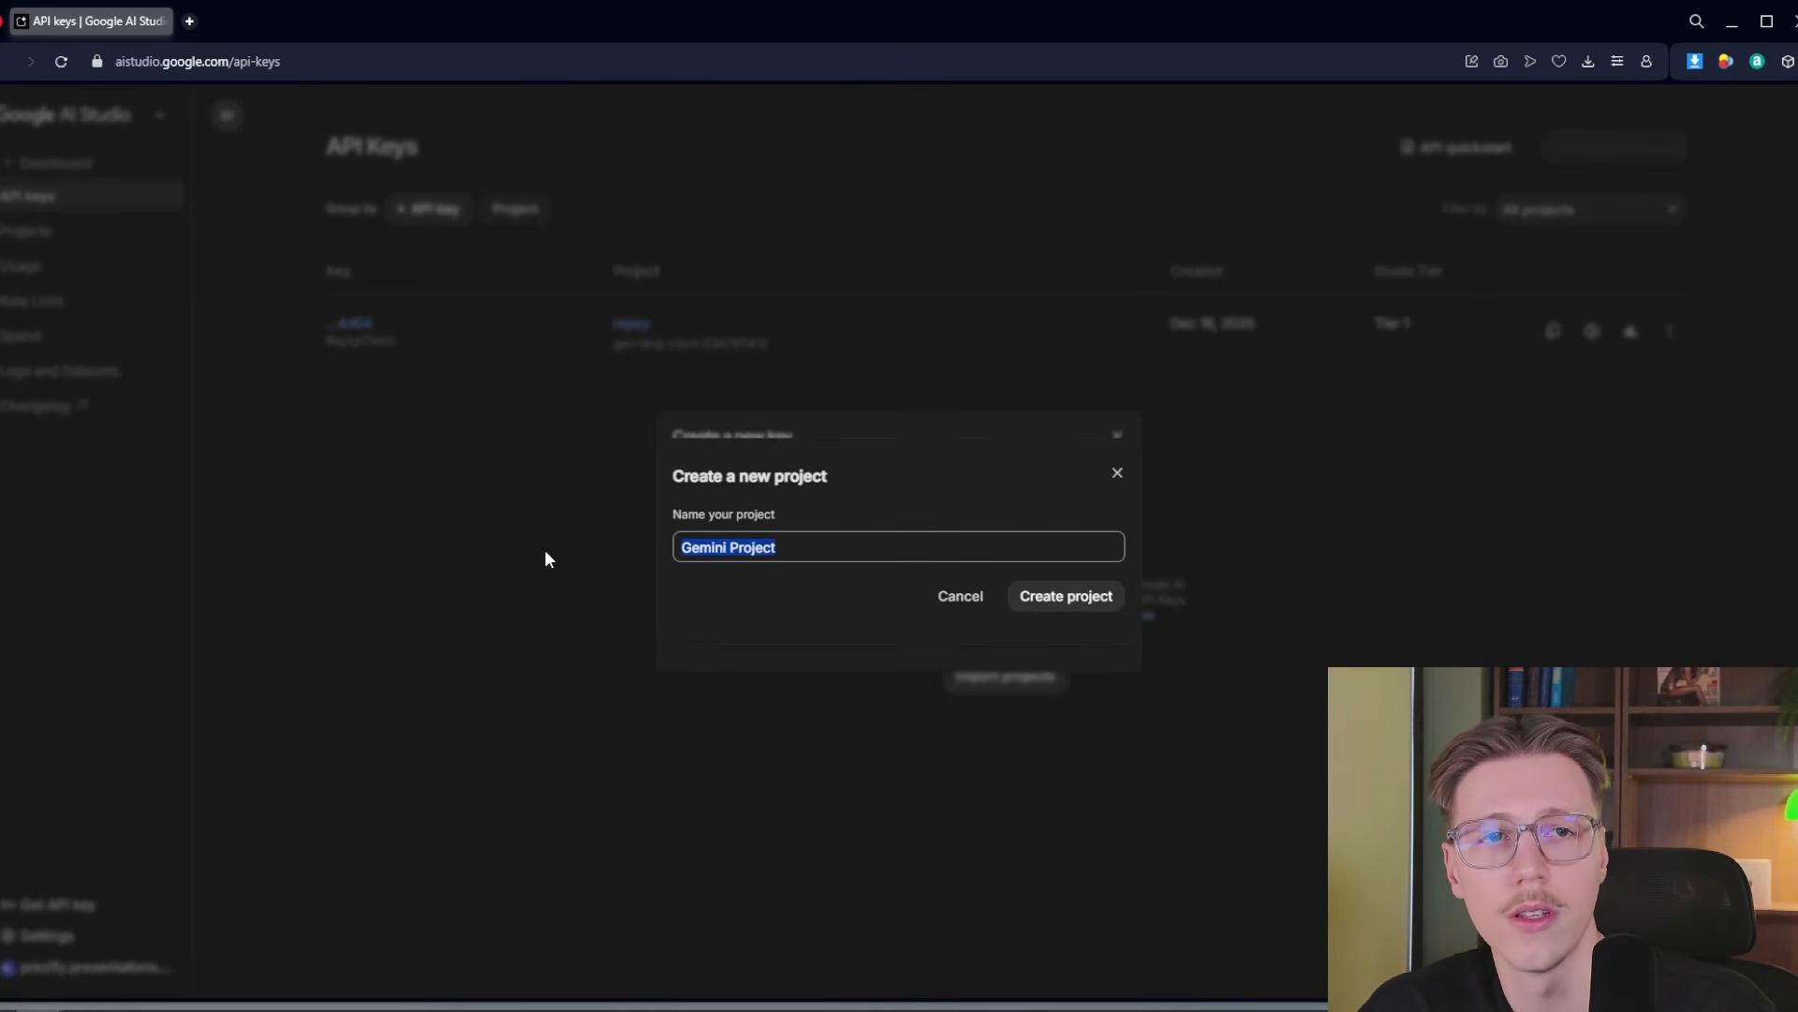
key("Caps_Lock")
type("W")
key("Caps_Lock")
type("ebsite")
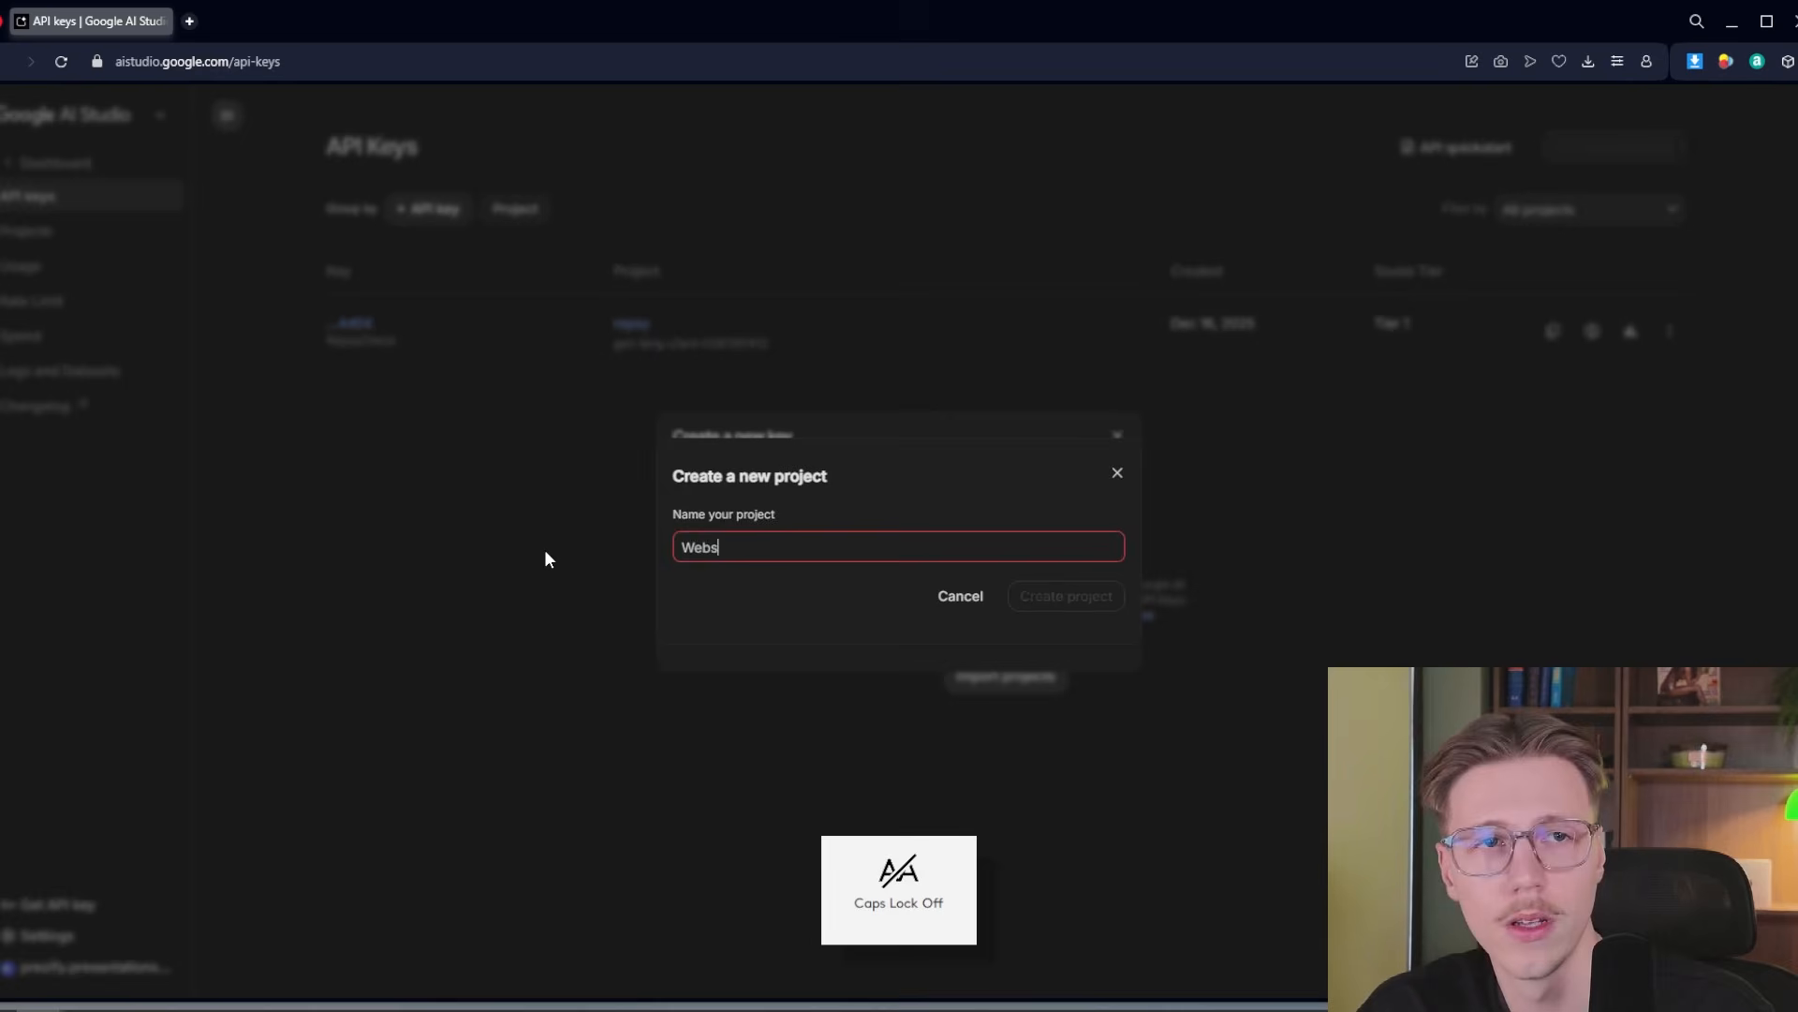
left_click(1101, 607)
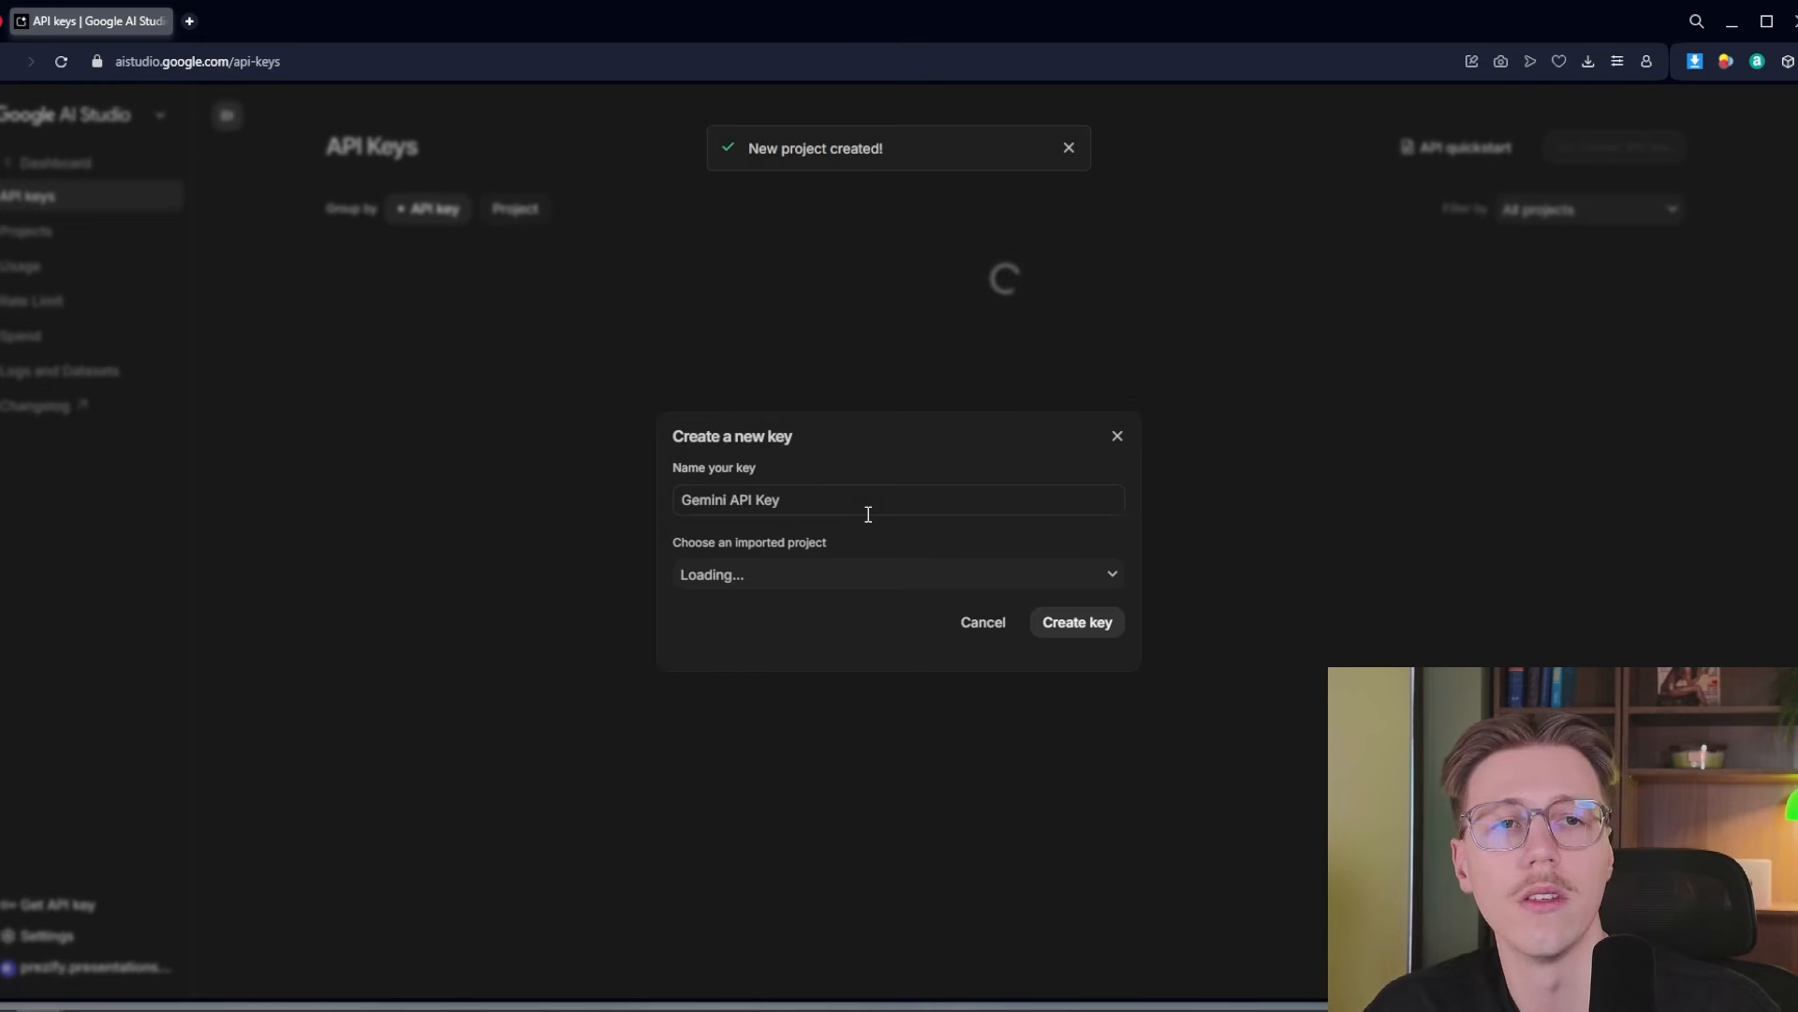
Name the API key Webss, create it in the Webs project and copy it
left_click(868, 513)
key("ctrl+a")
key("Caps_Lock")
type("W")
key("Caps_Lock")
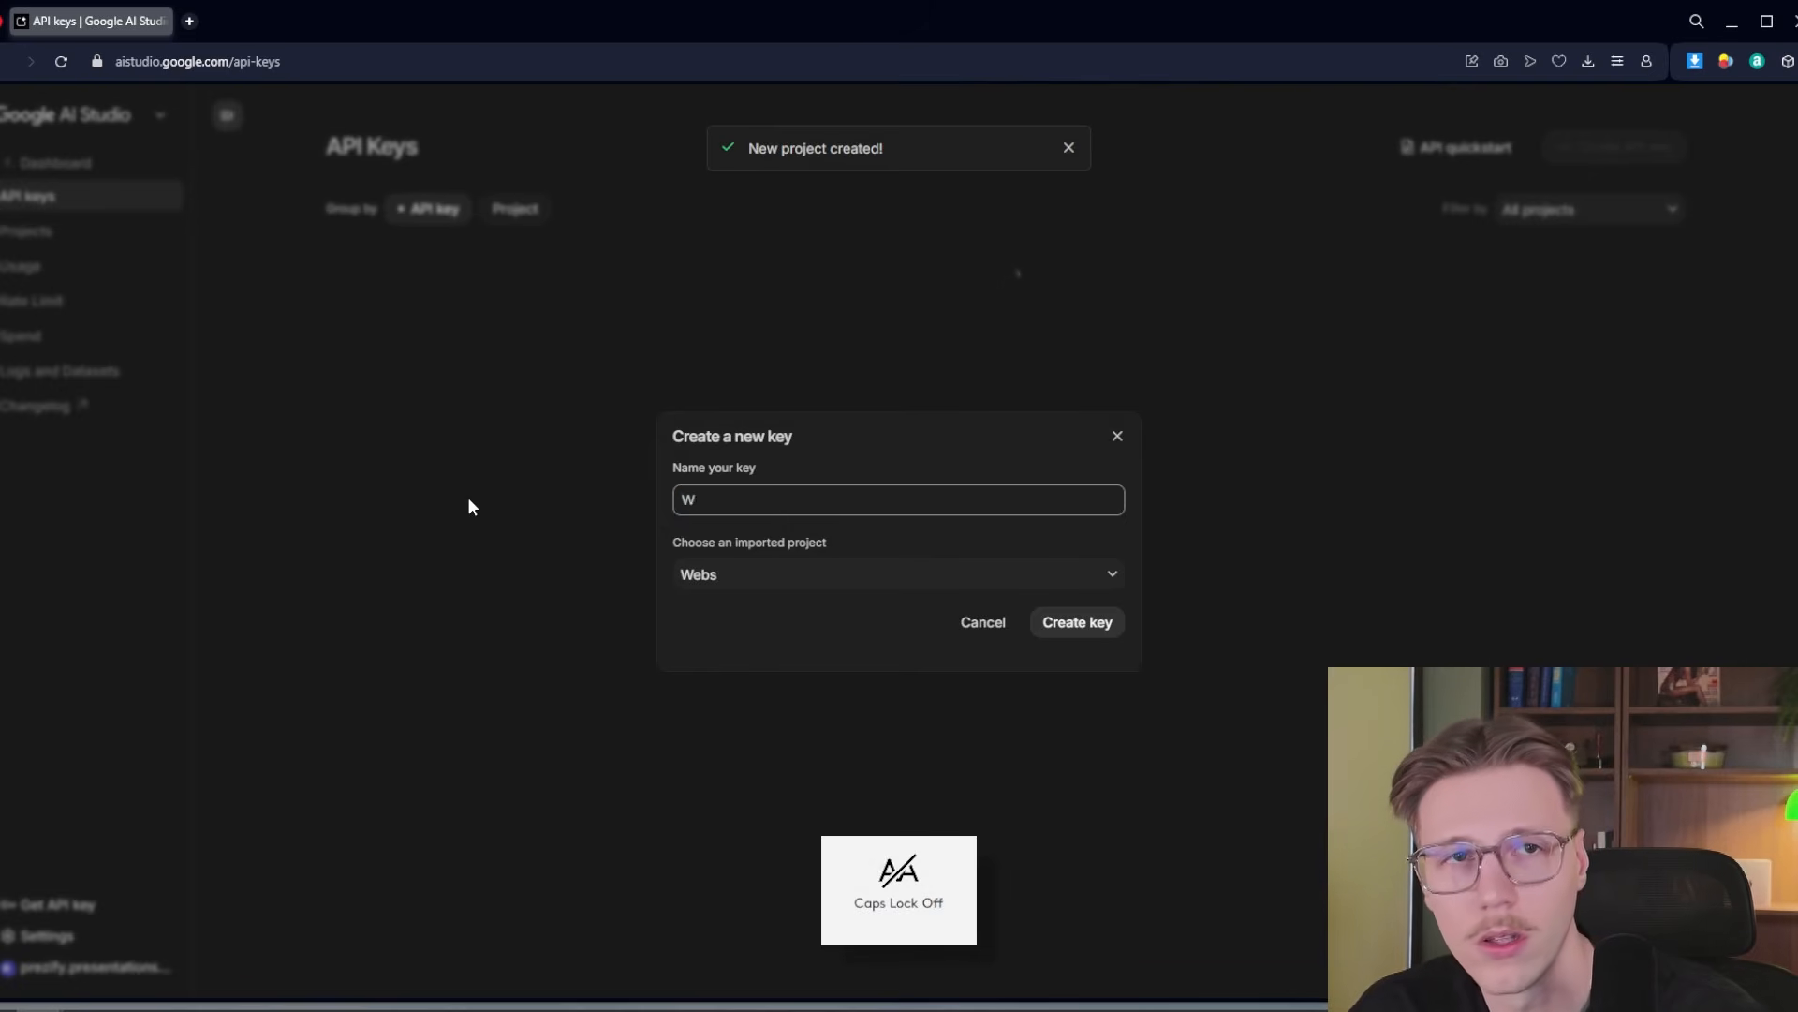
type("ebss")
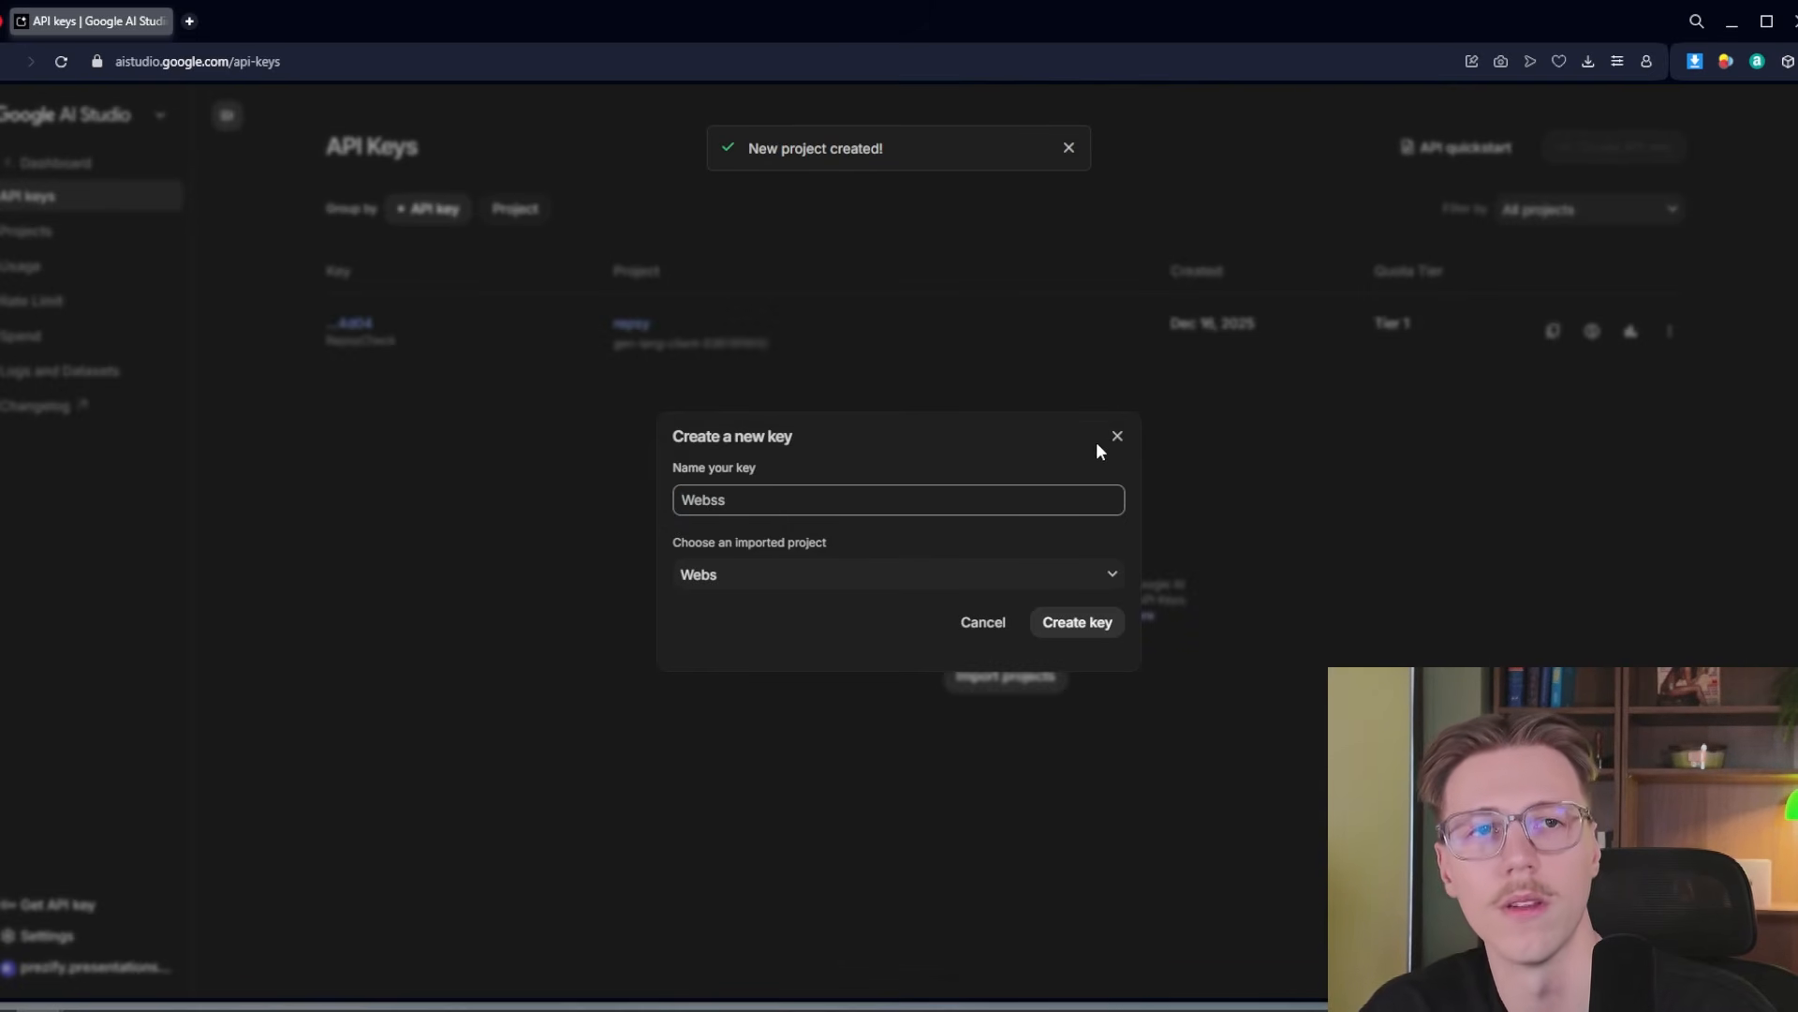
left_click(1085, 630)
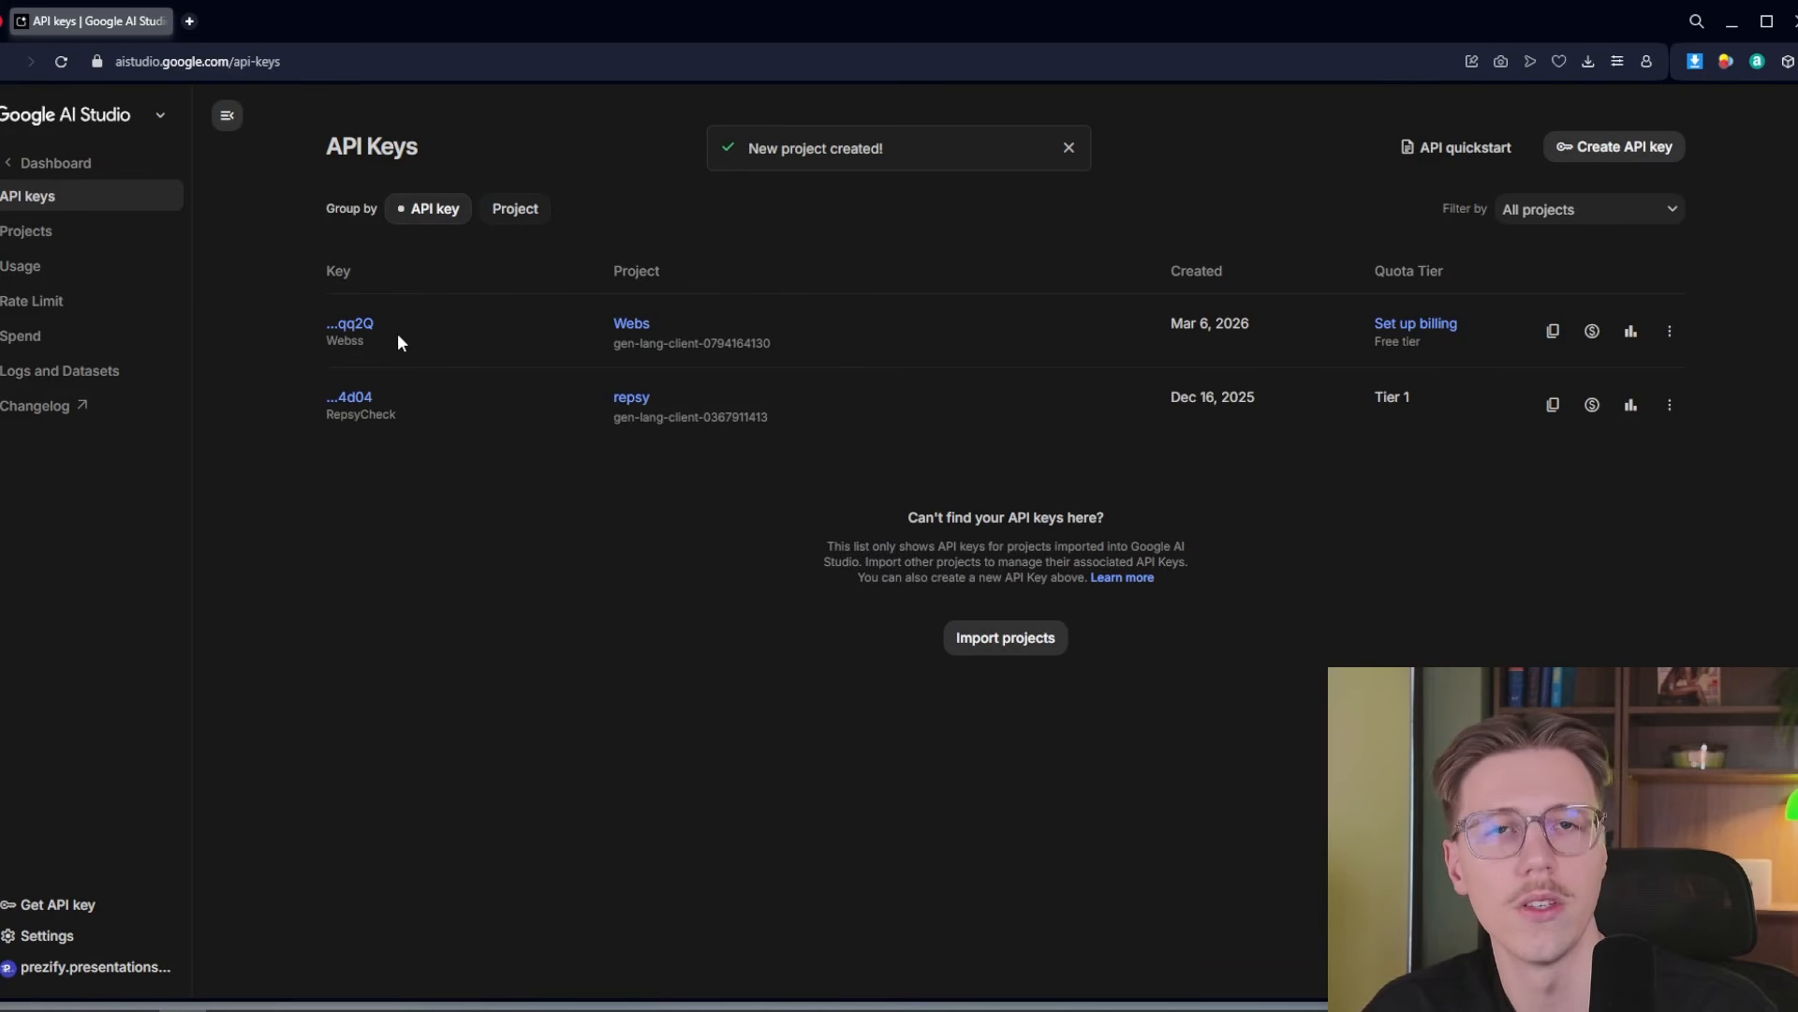
left_click(1553, 331)
Return to Antigravity, open the MCP server management page and refresh the server list to check the notebooklm entry
left_click(1733, 22)
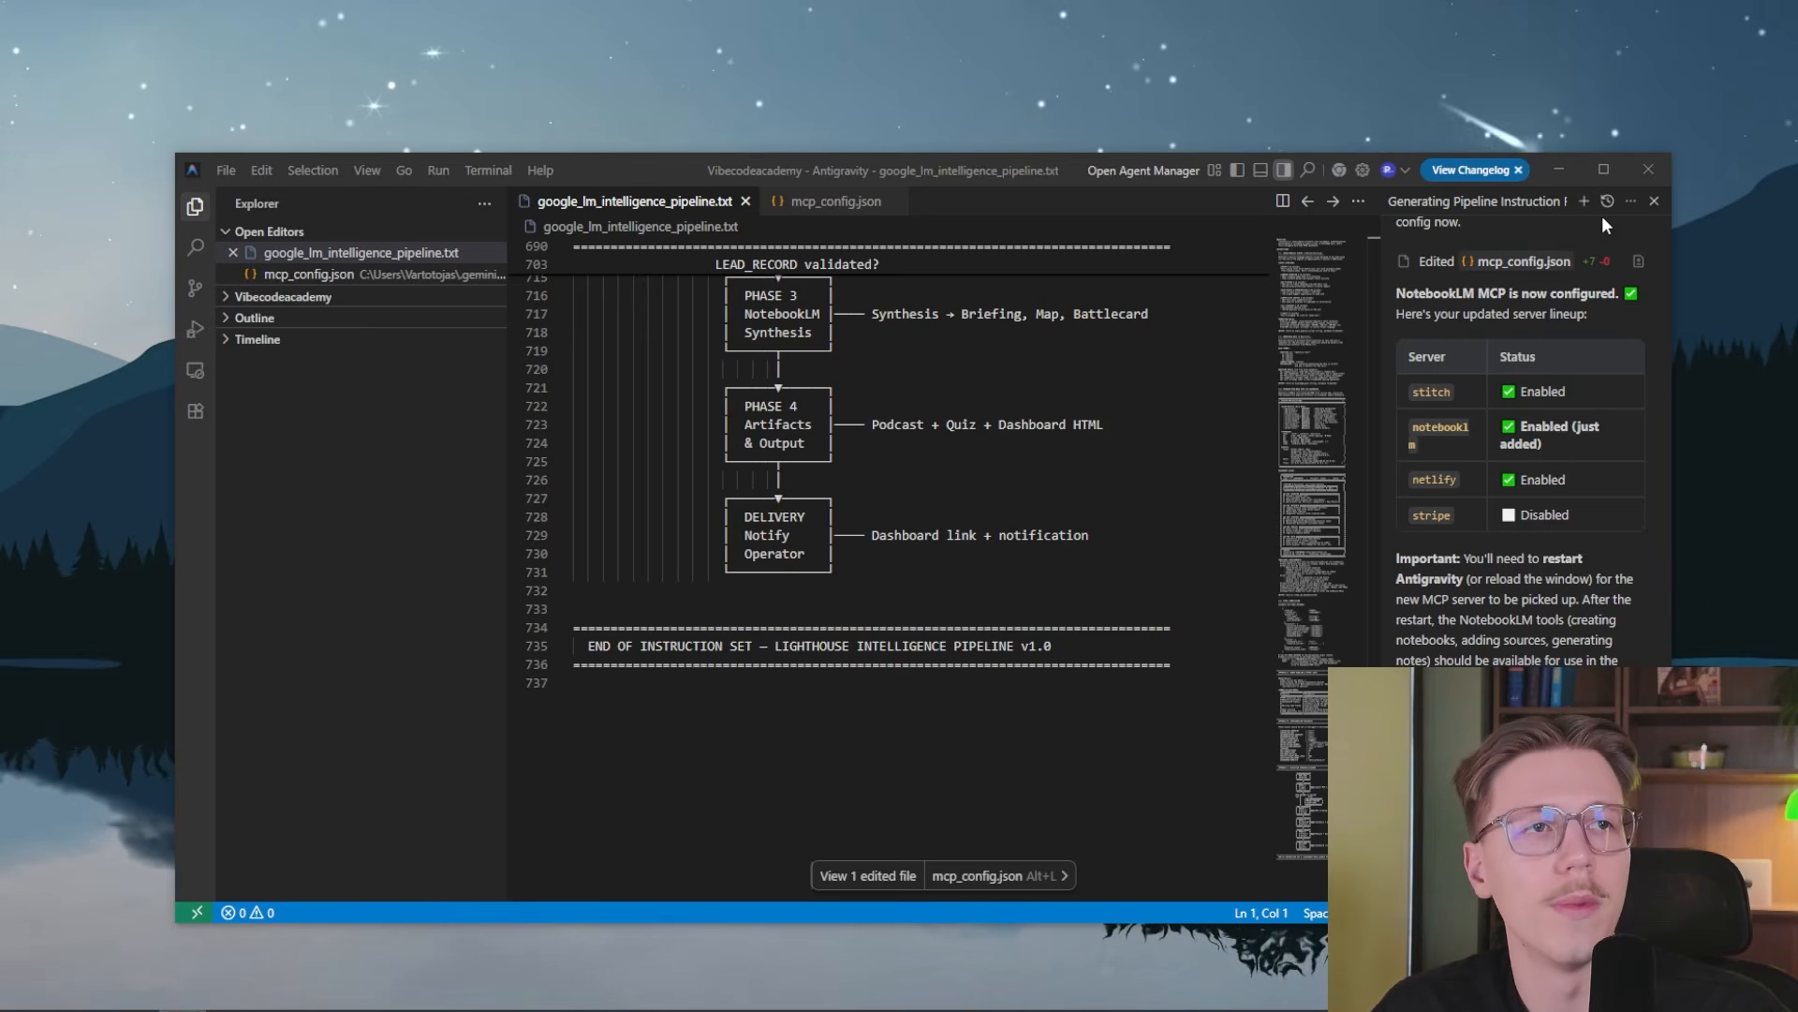
left_click(1630, 202)
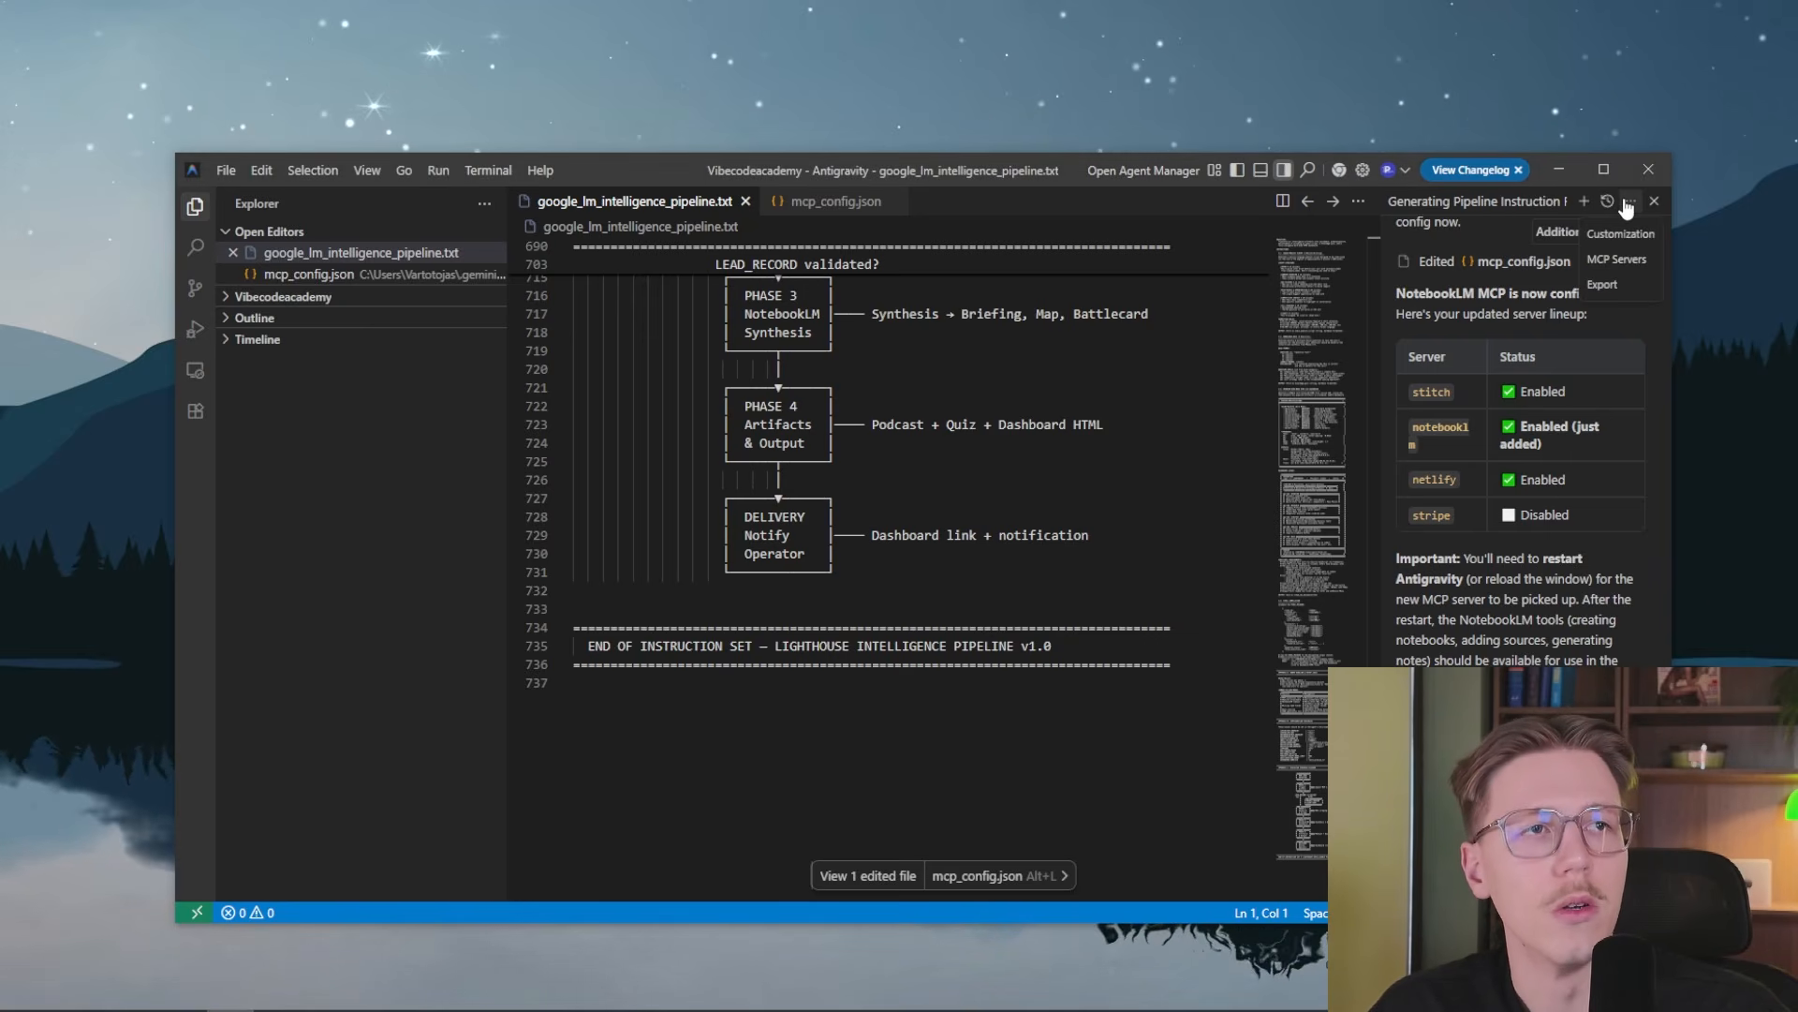
left_click(1630, 260)
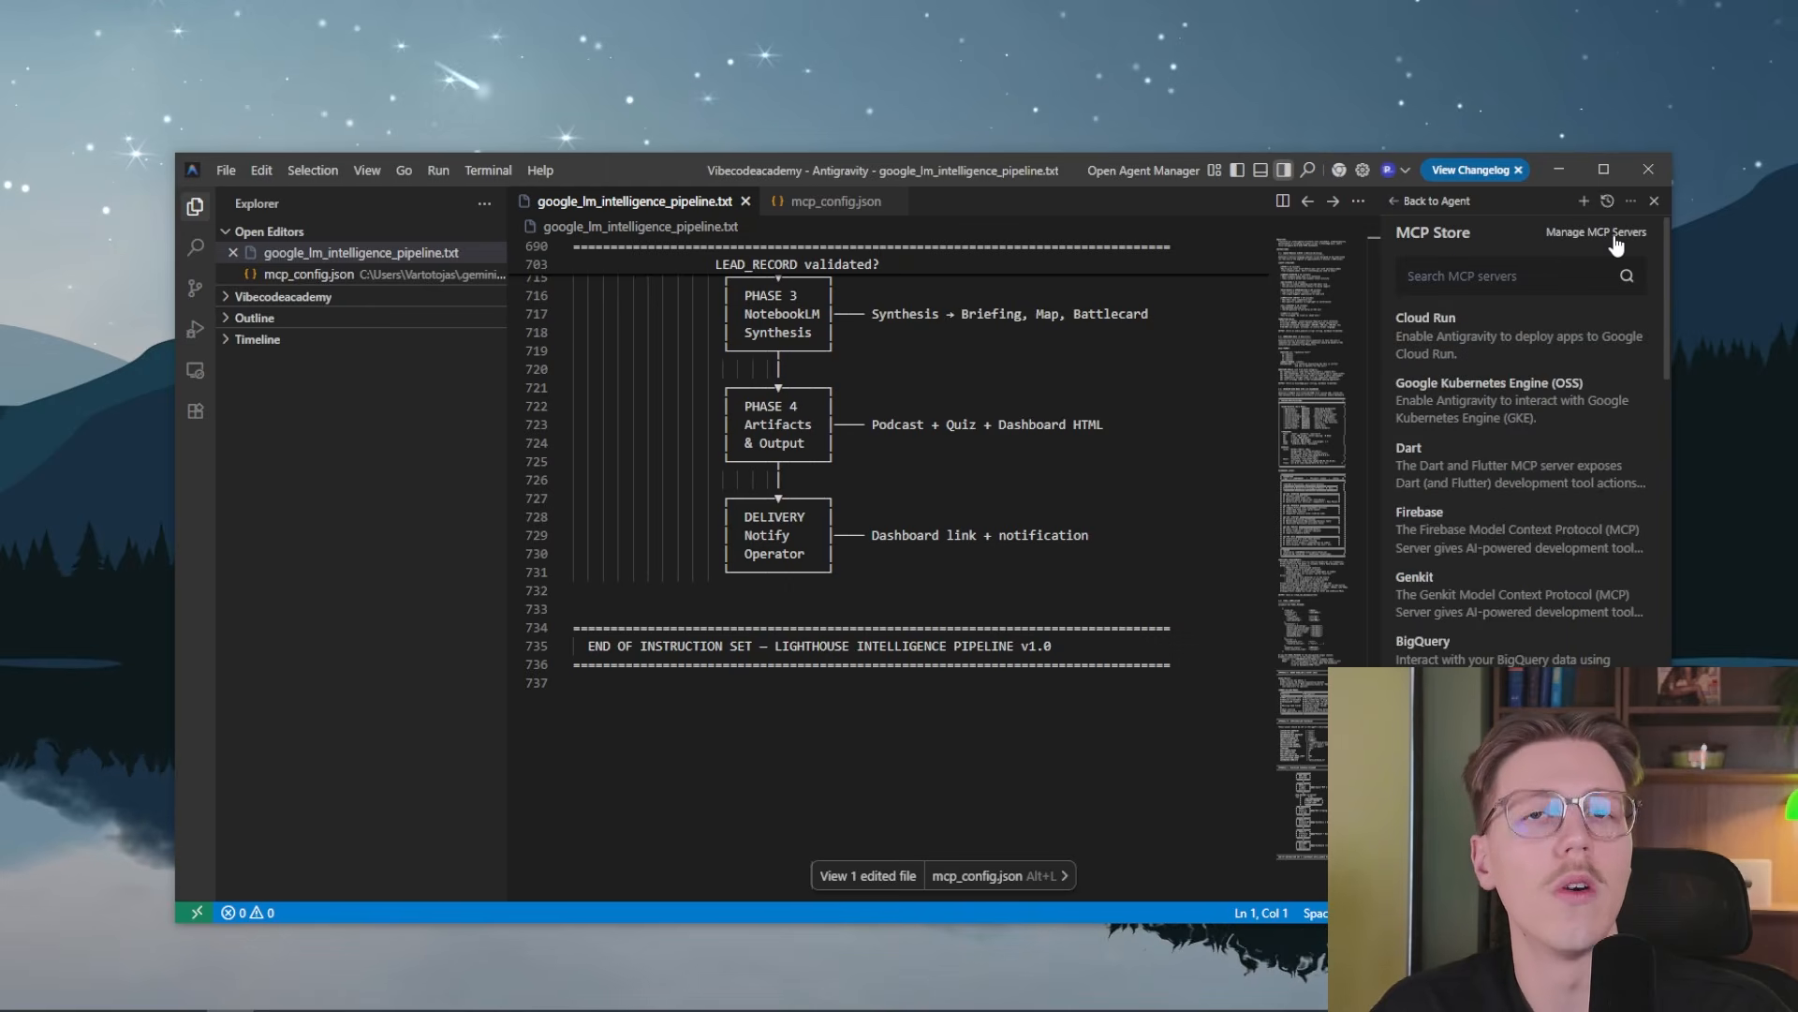
left_click(1577, 233)
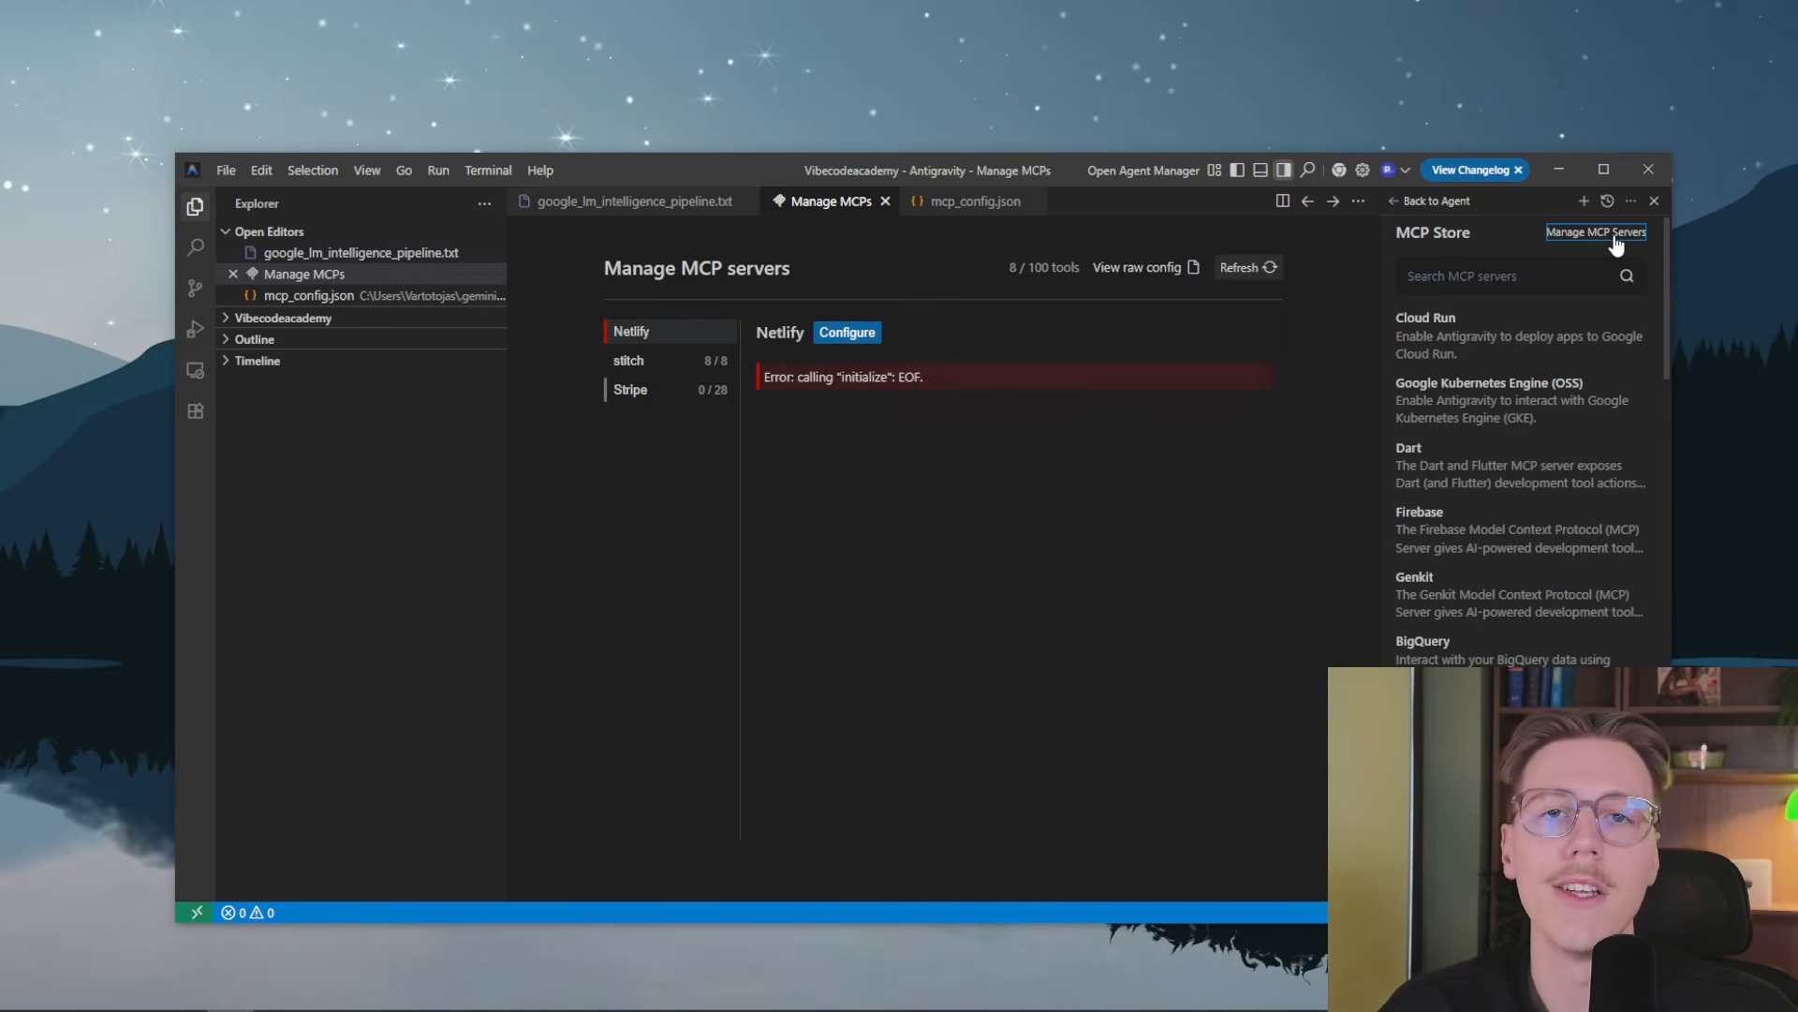
left_click(1261, 271)
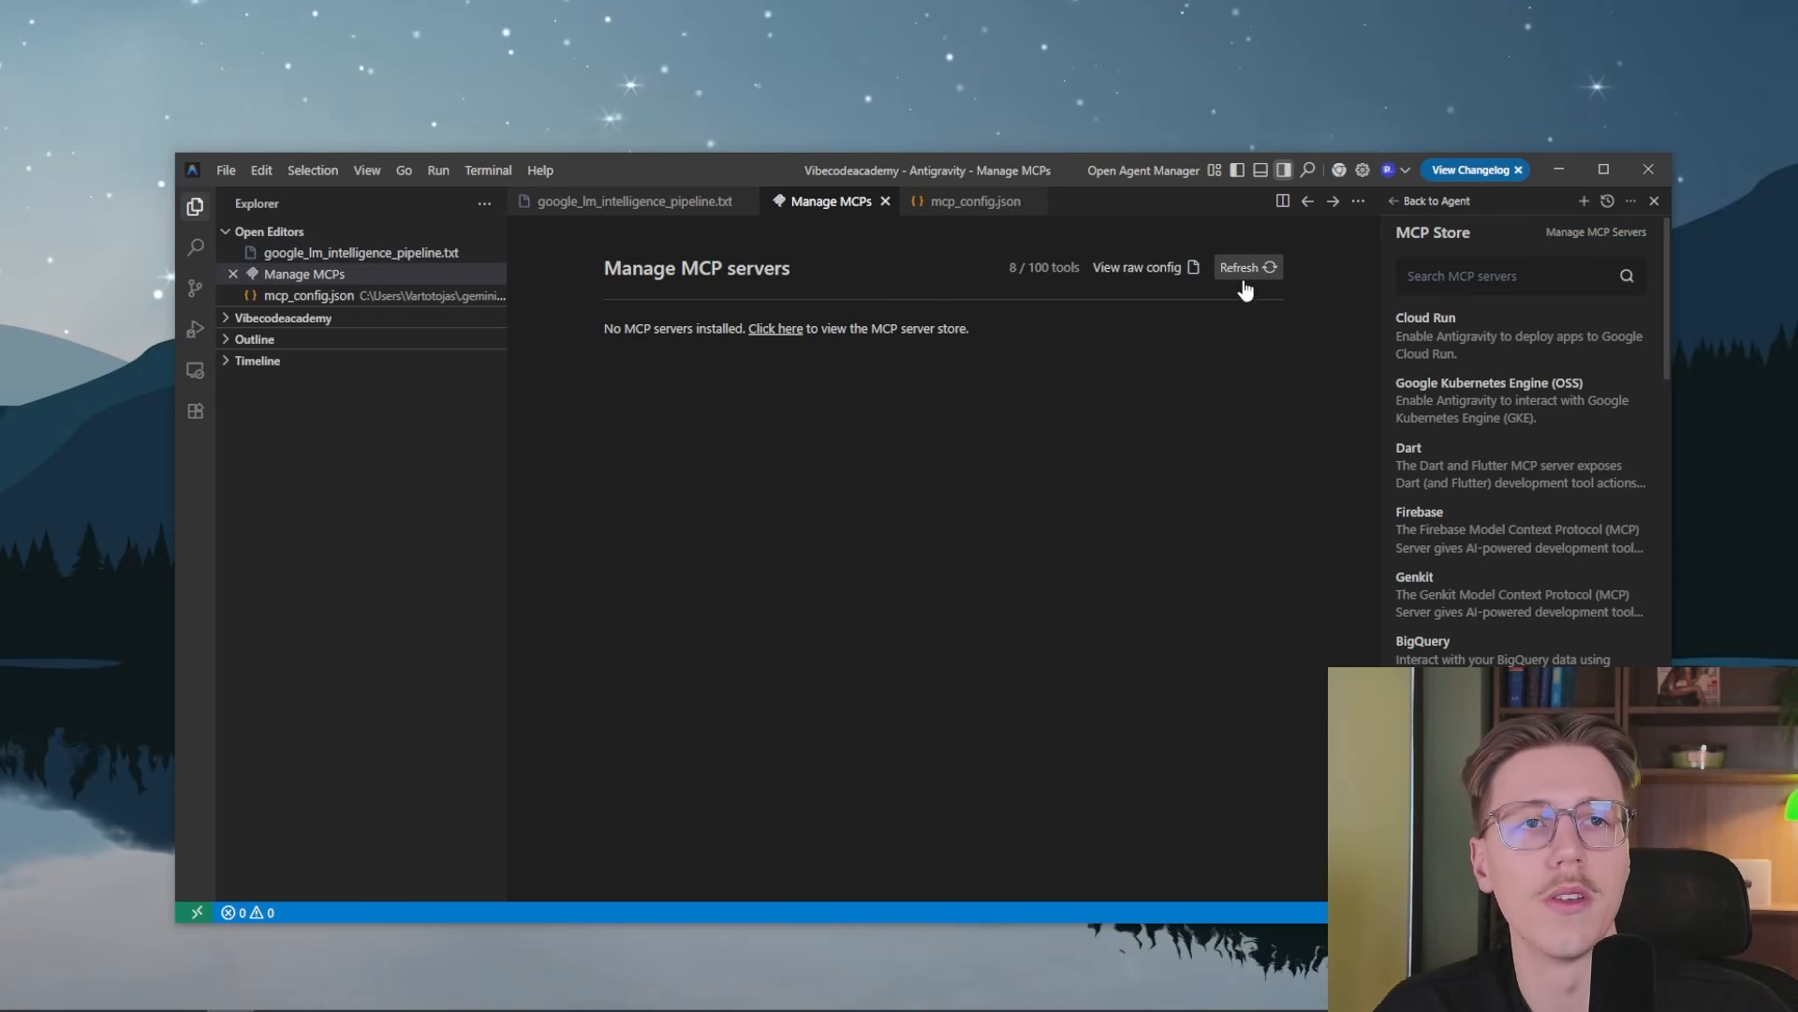
left_click(1274, 268)
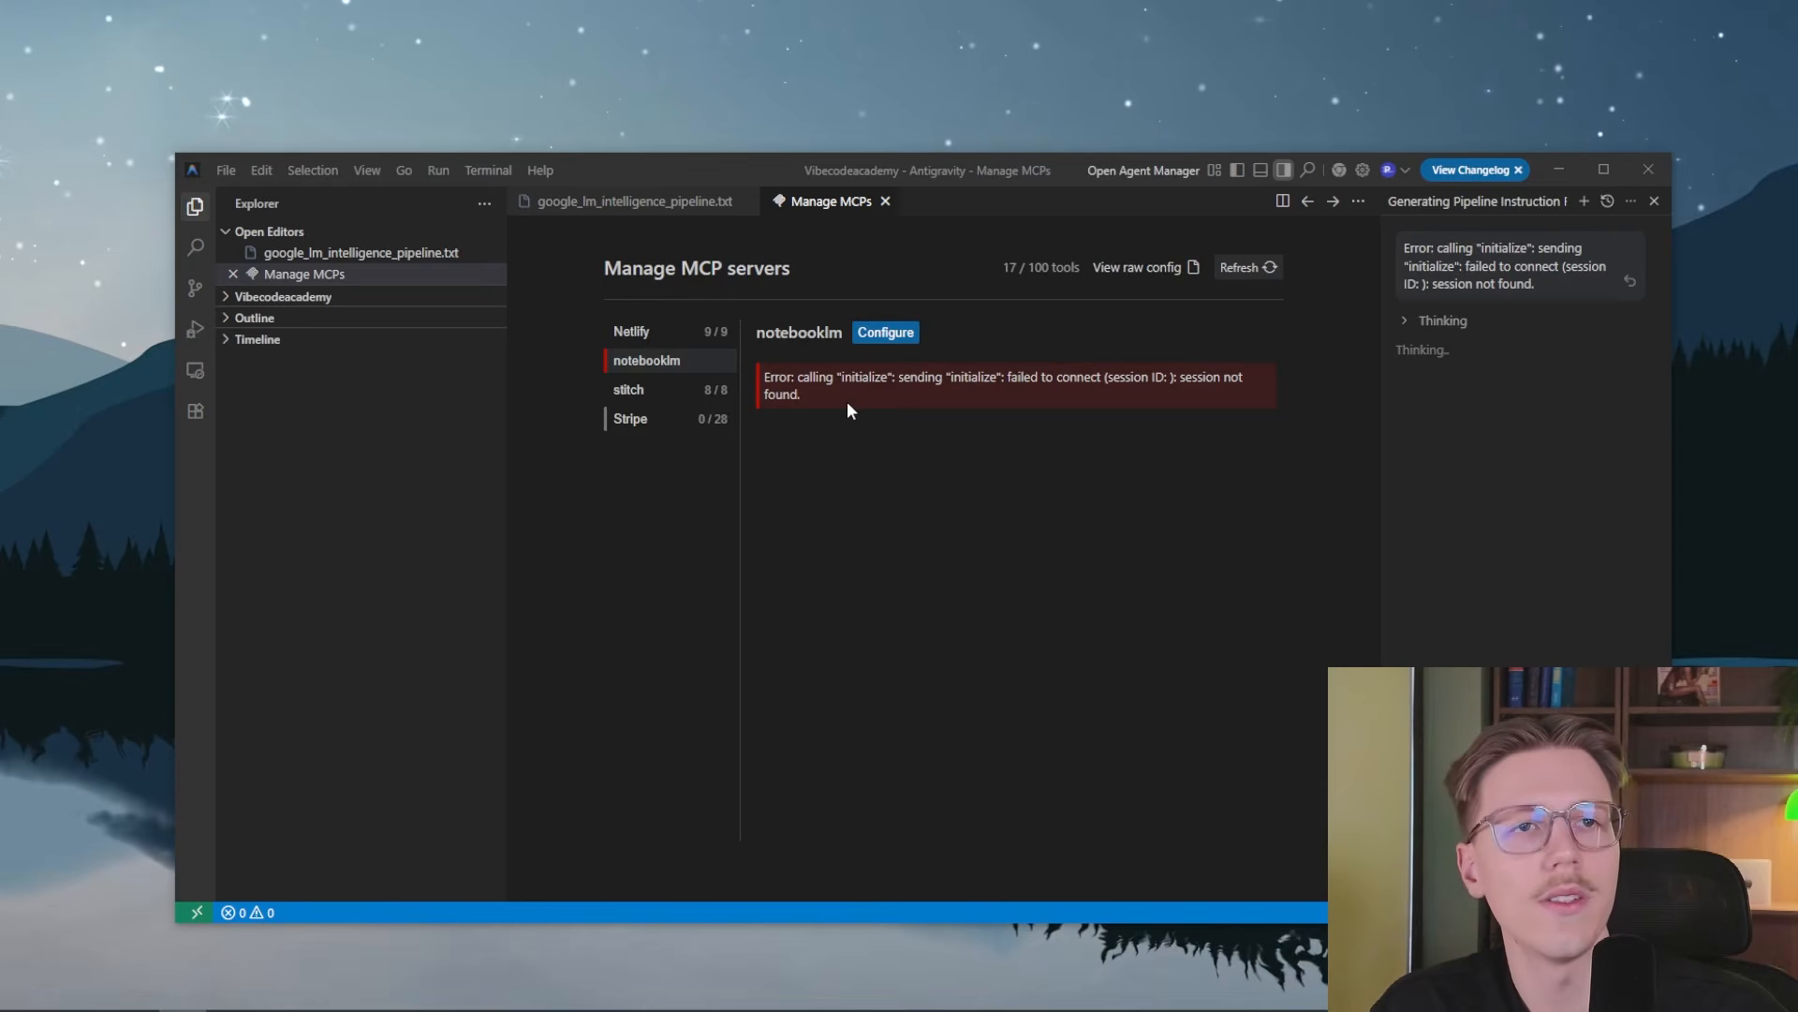
left_click_drag(840, 398, 753, 381)
left_click(873, 407)
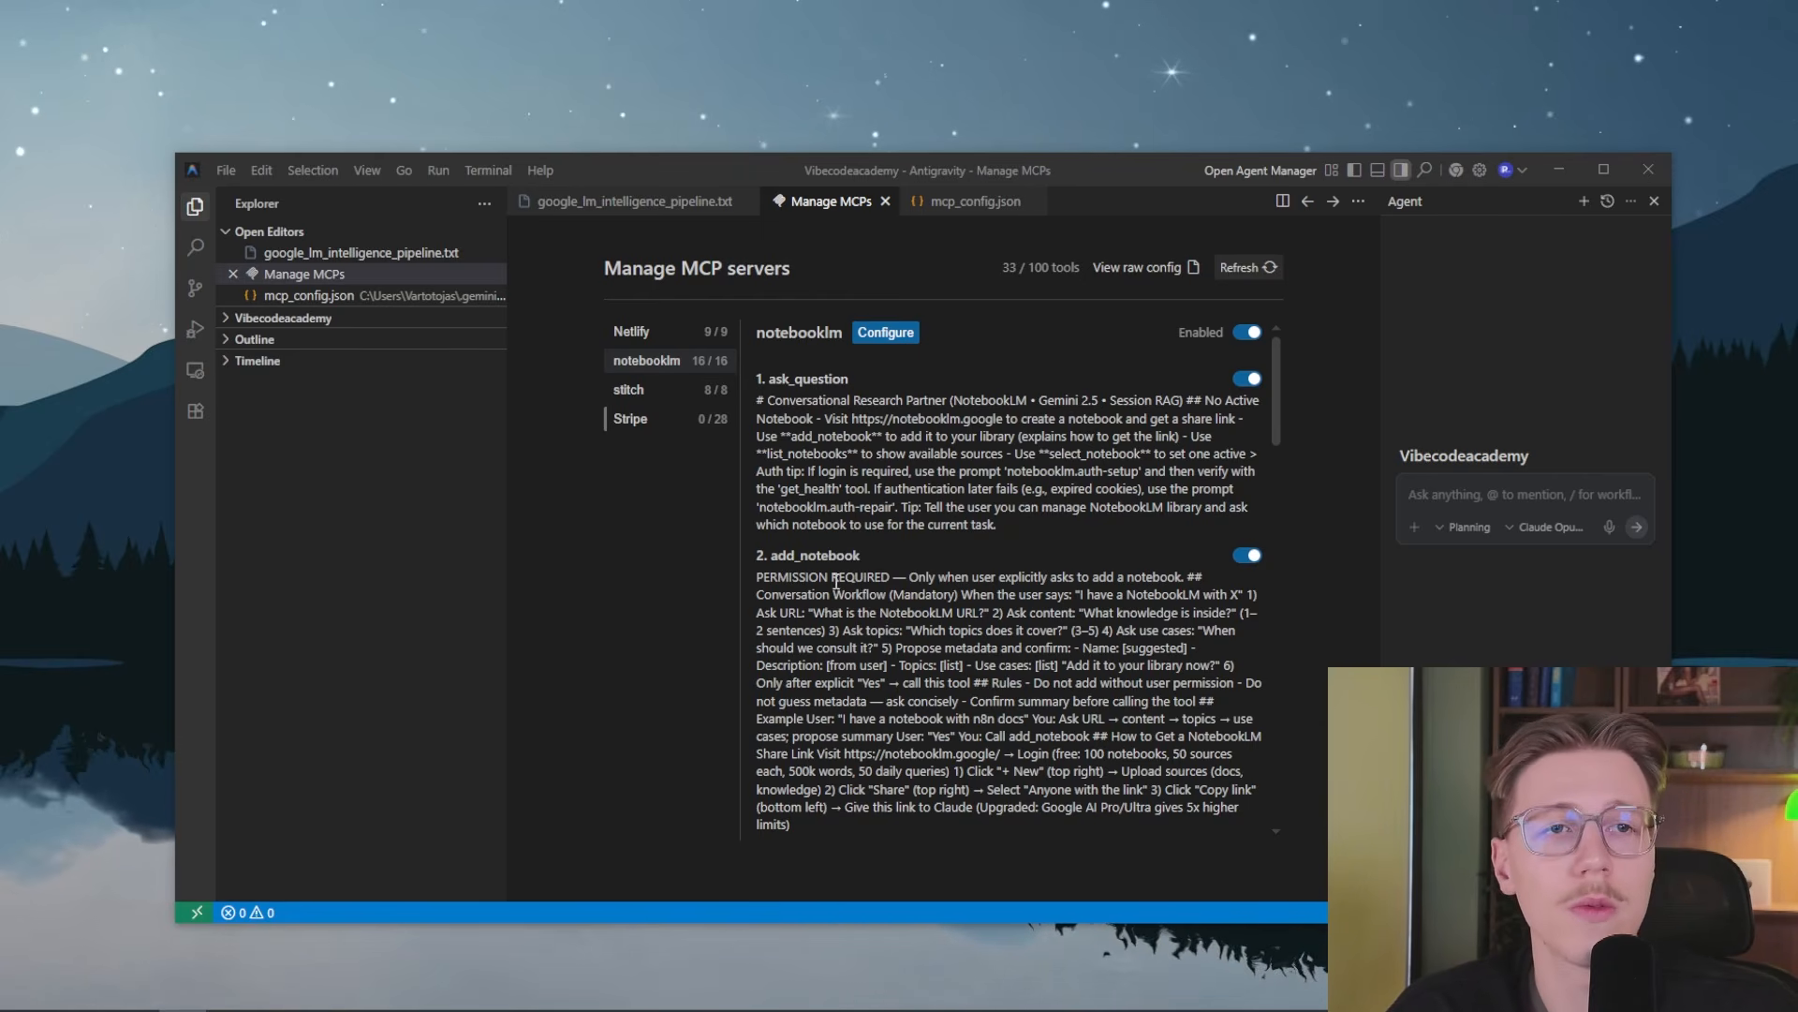
Examine the notebooklm server's tools and their descriptions, from ask_question through cleanup_data
scroll(864, 571, "down", 6)
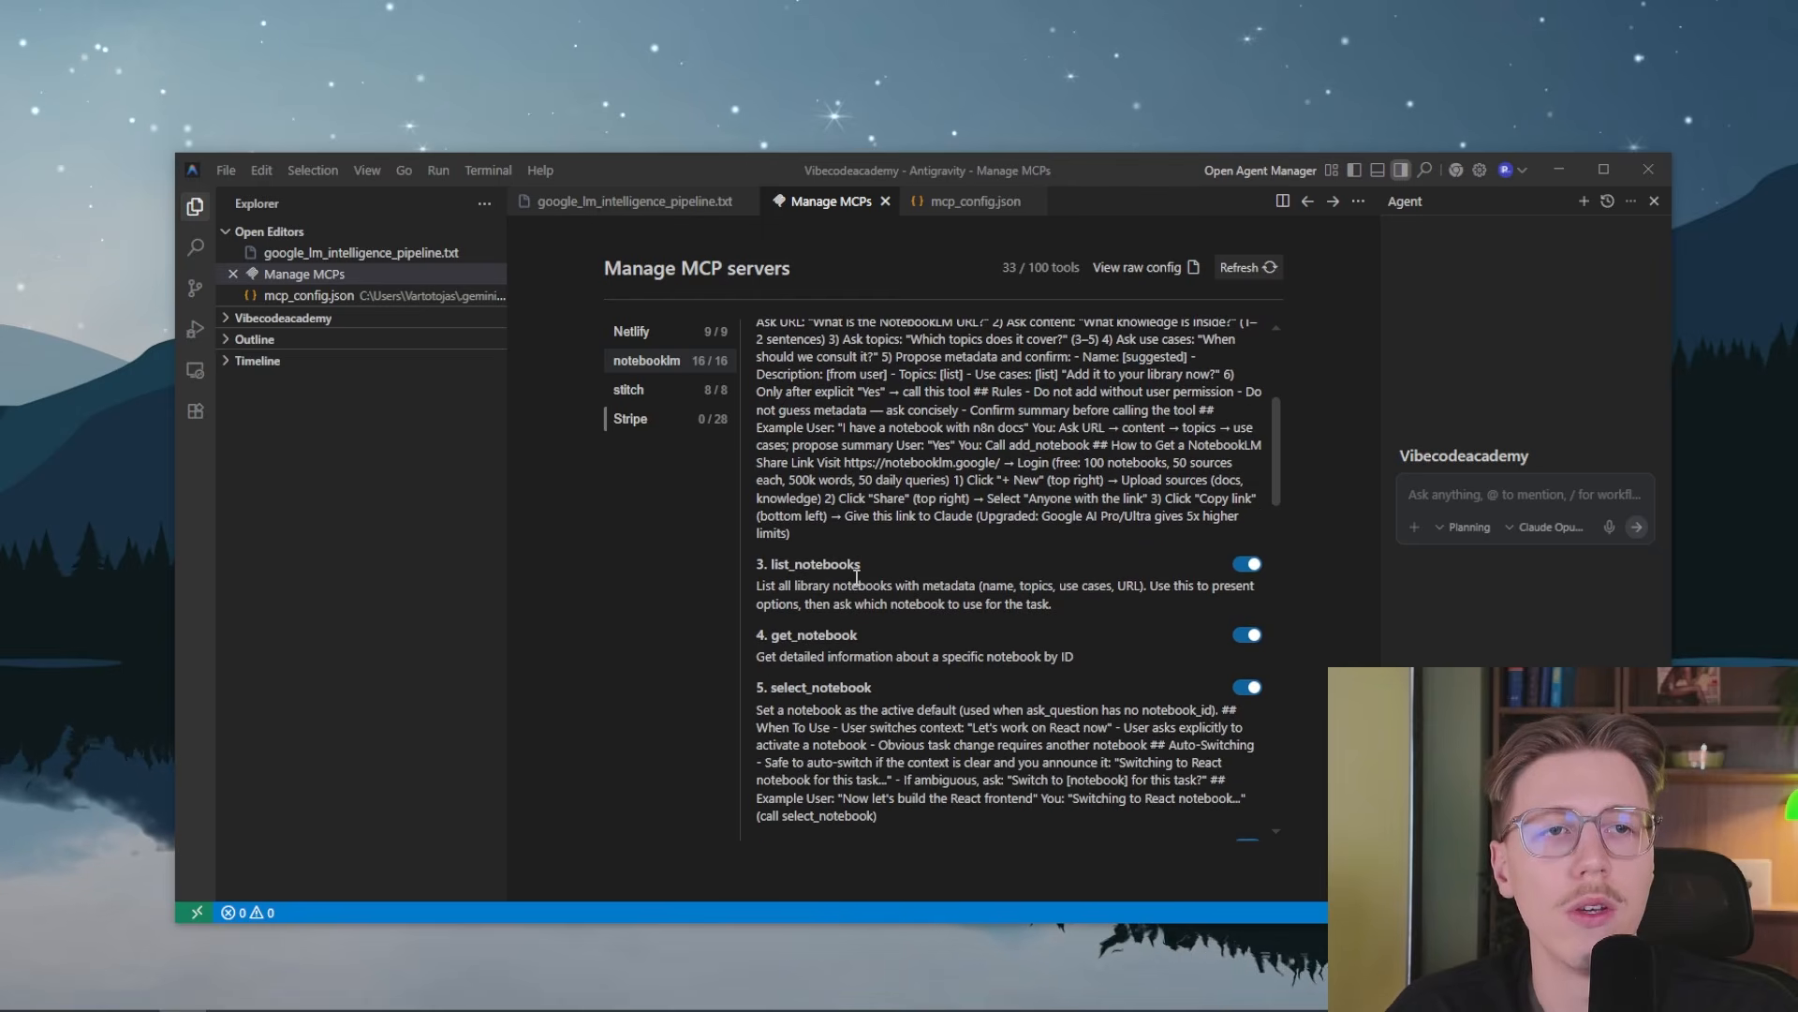
scroll(884, 582, "down", 2)
scroll(886, 655, "down", 2)
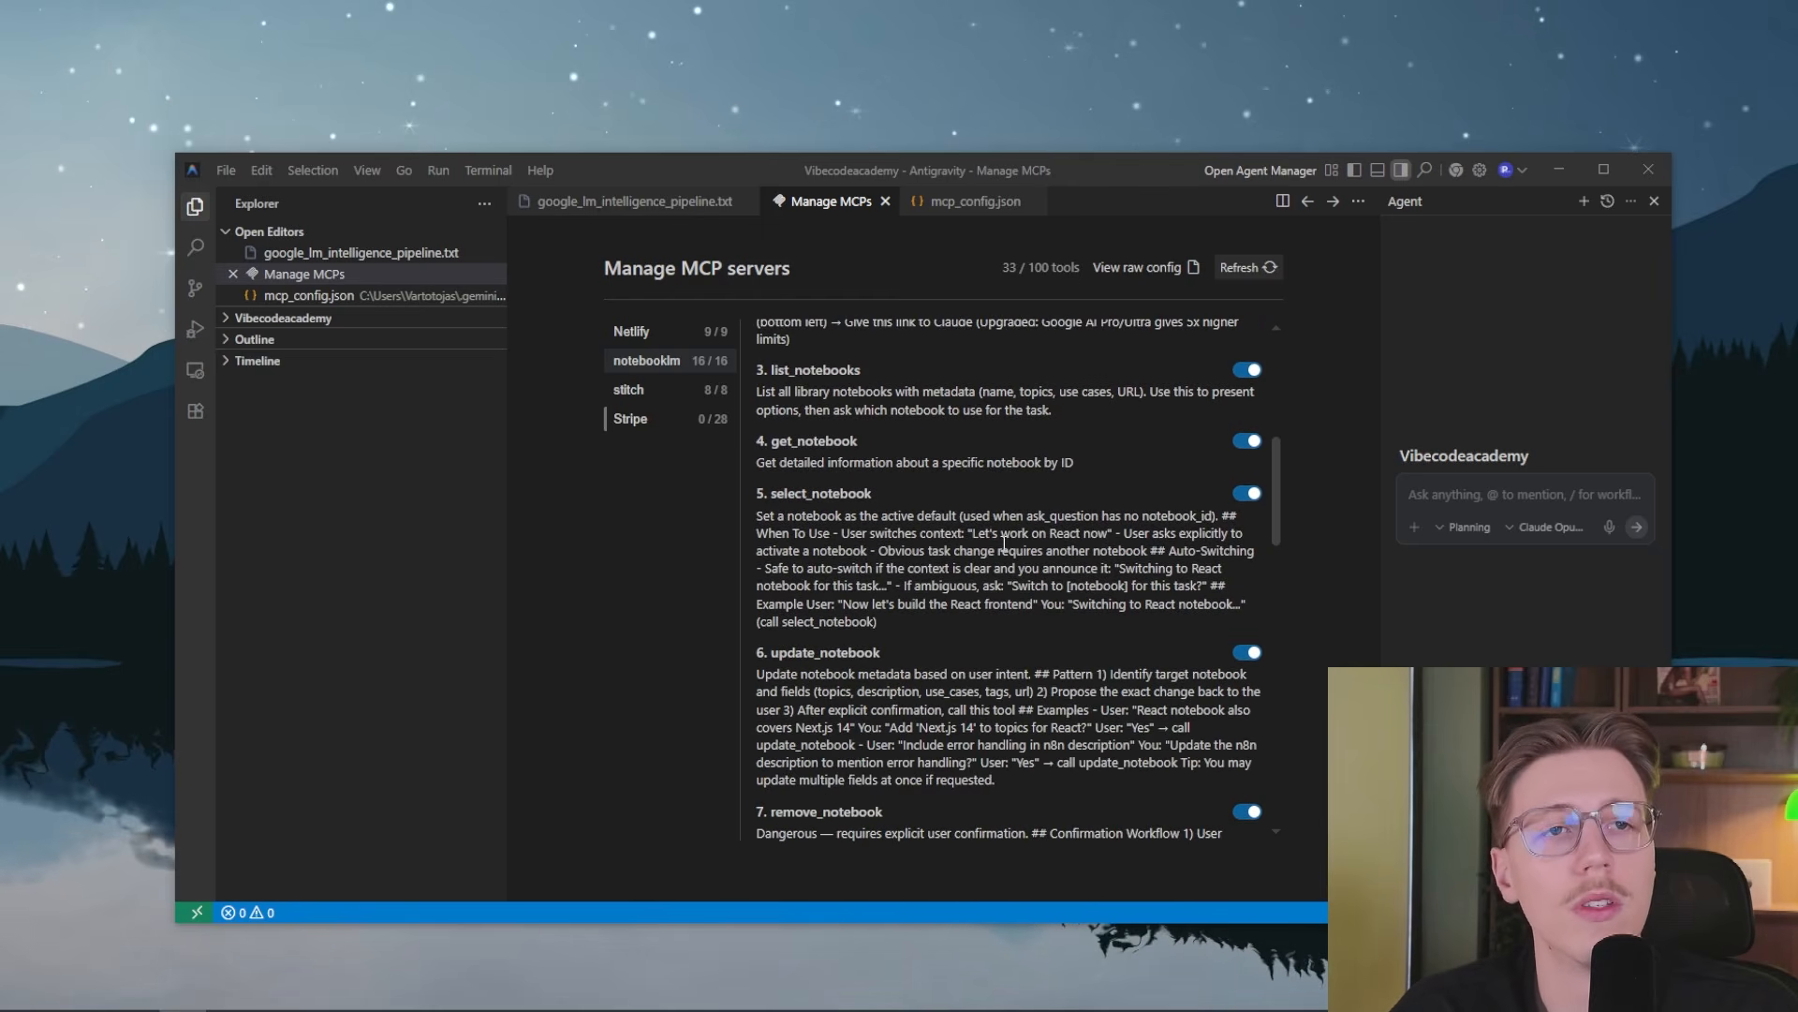
scroll(897, 657, "down", 8)
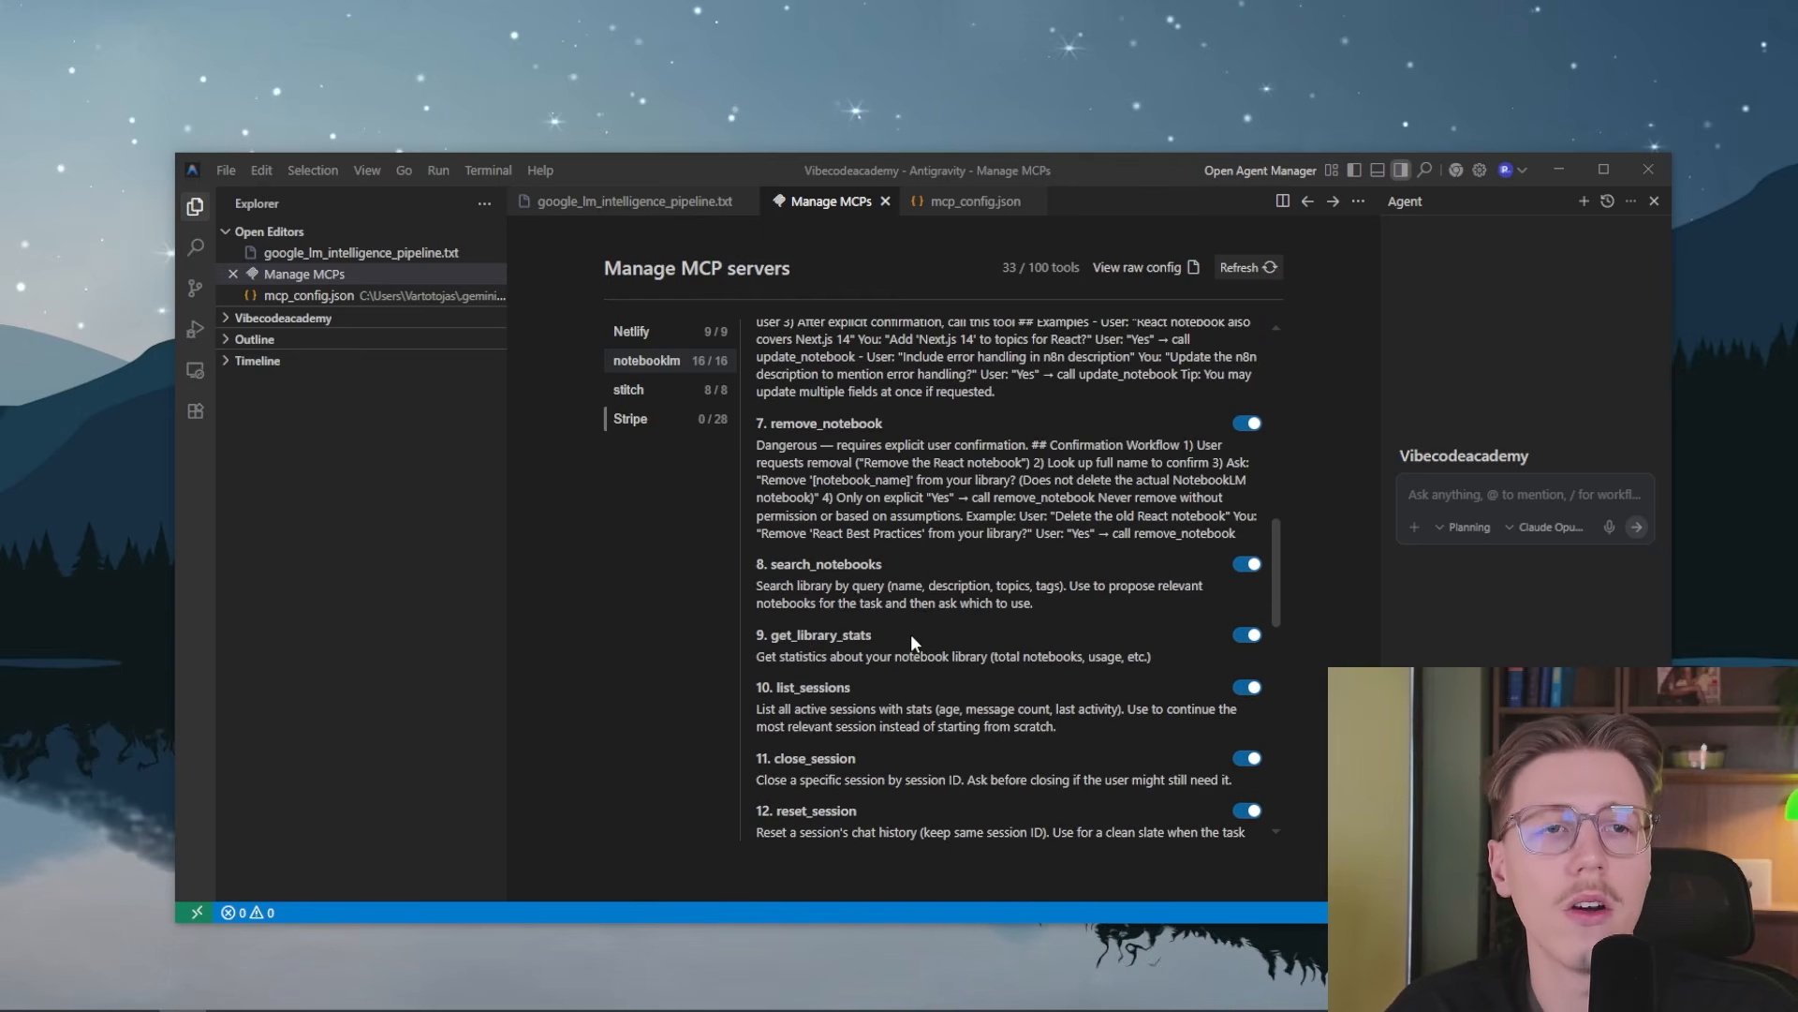
scroll(840, 543, "down", 2)
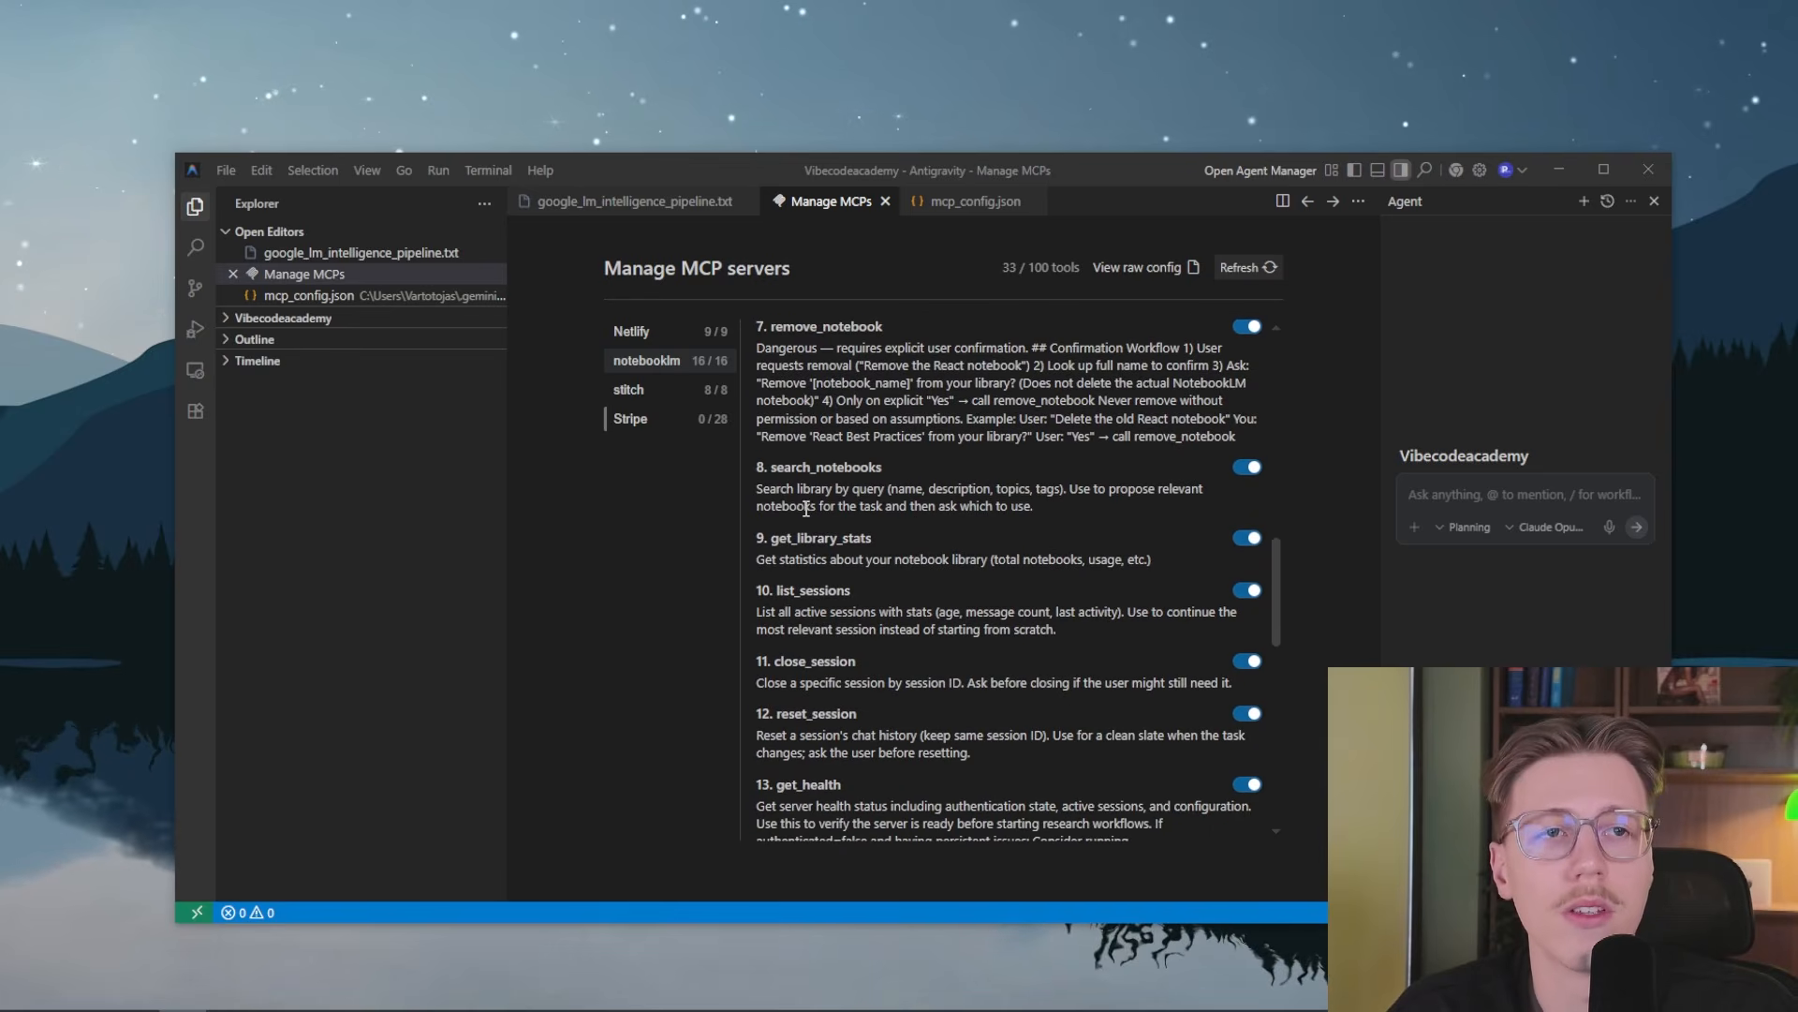
scroll(824, 499, "down", 2)
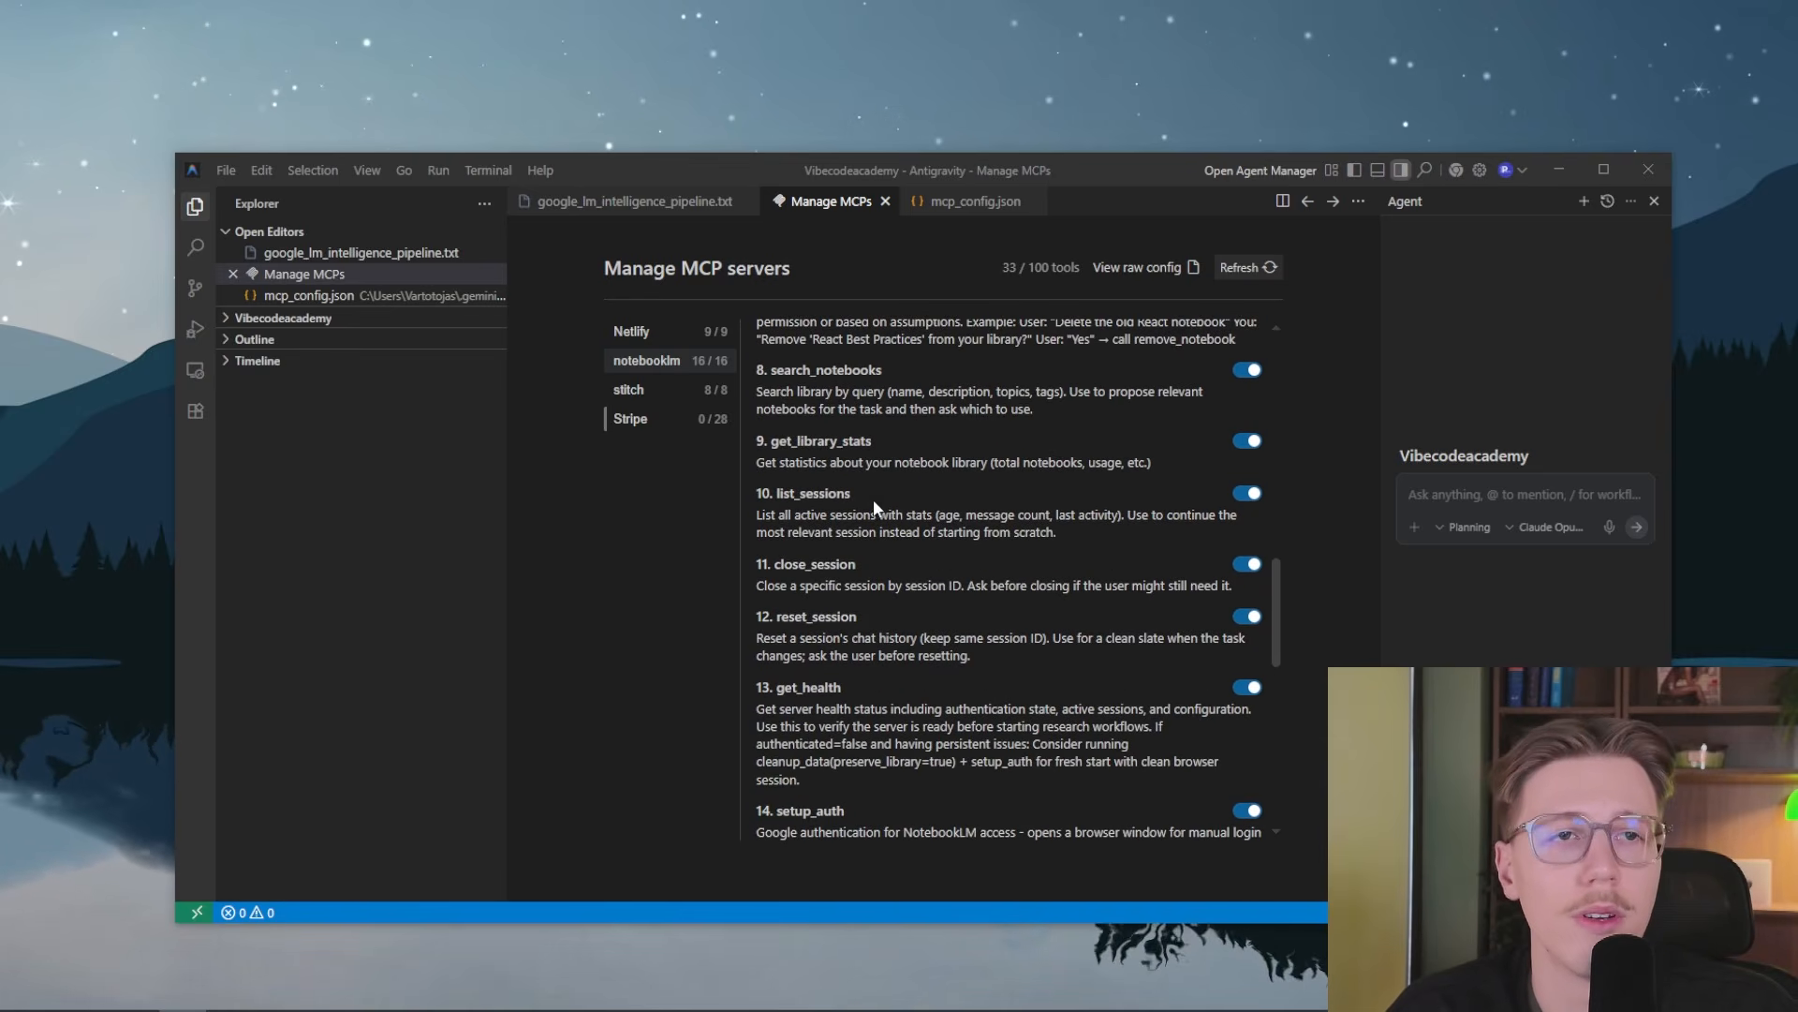
scroll(871, 506, "down", 4)
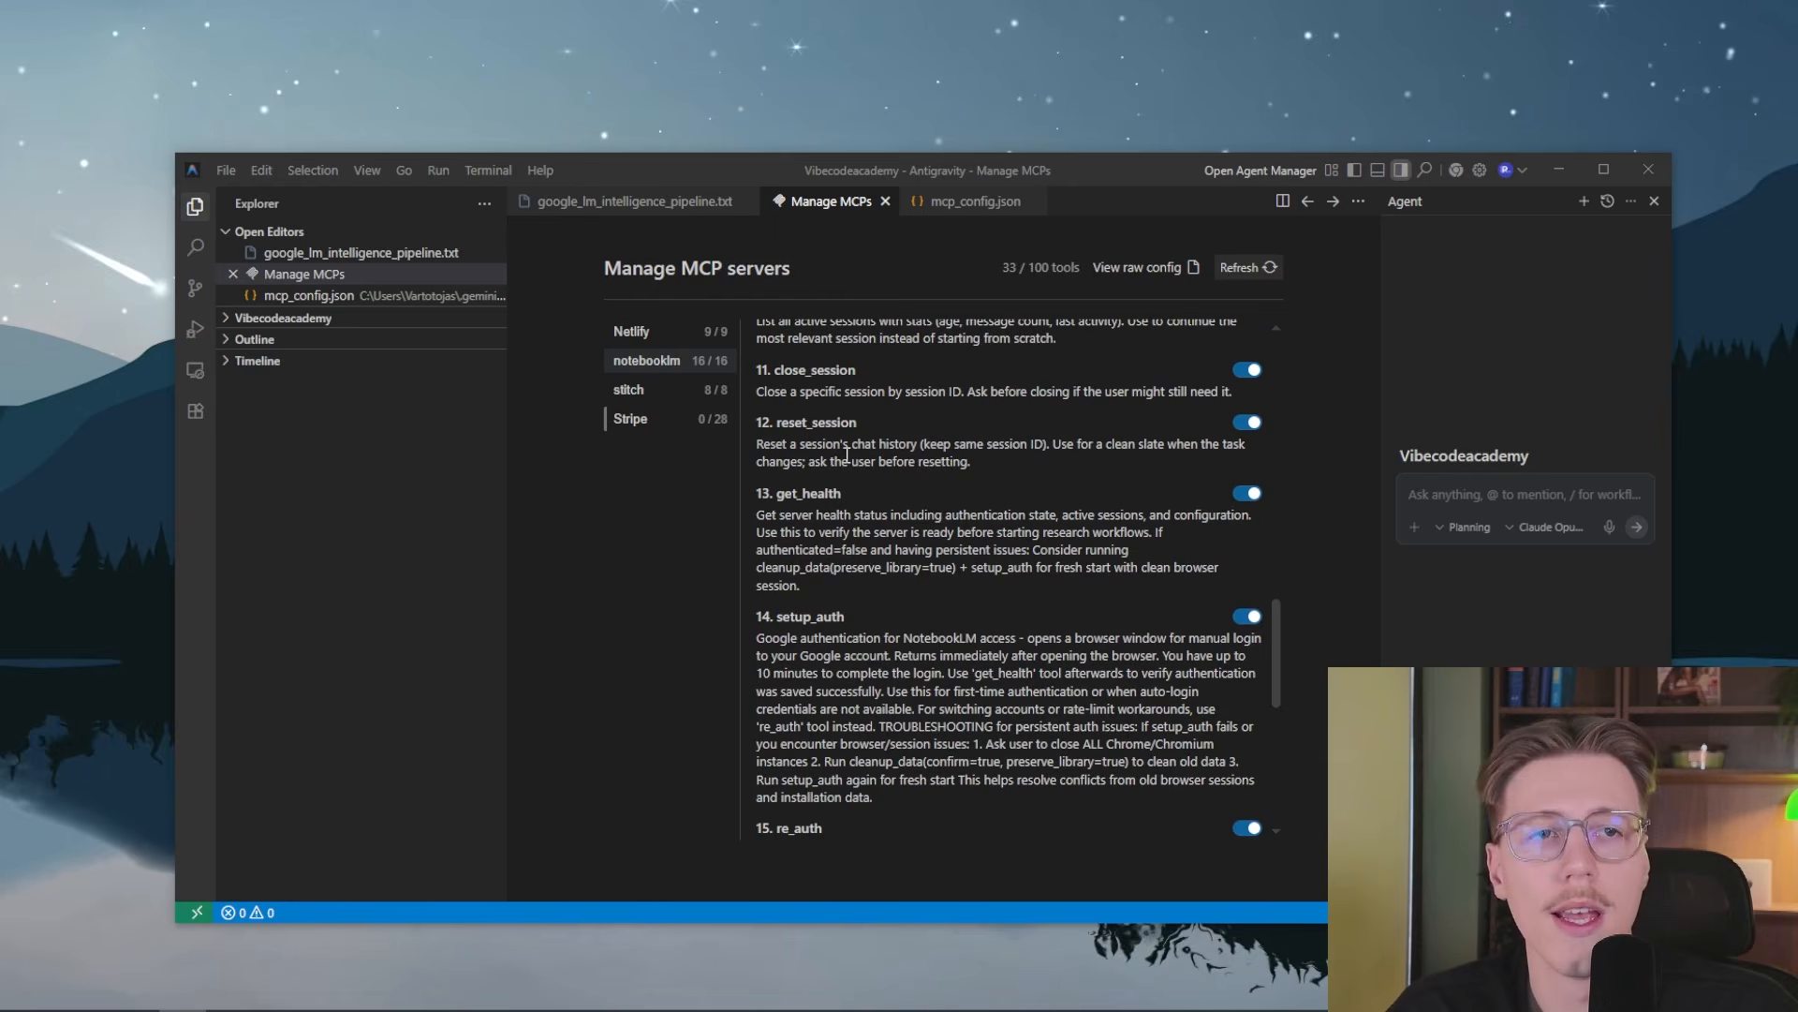
scroll(950, 683, "down", 10)
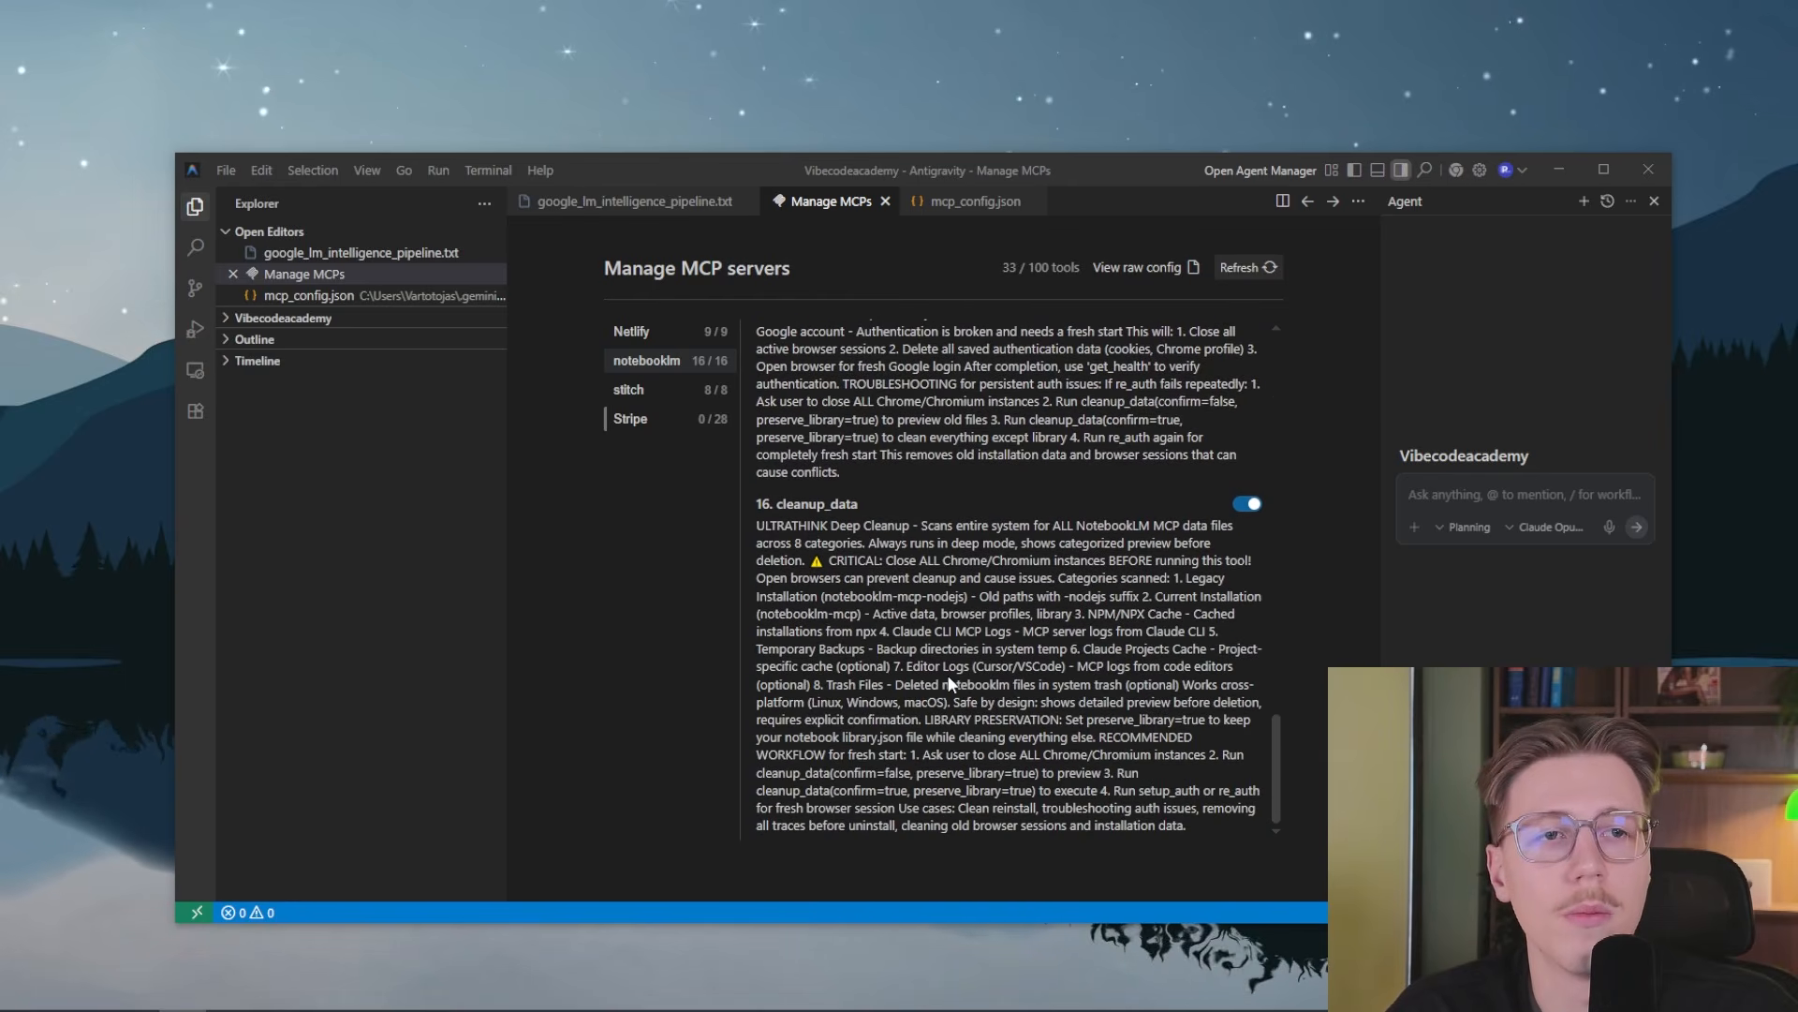
scroll(937, 580, "up", 15)
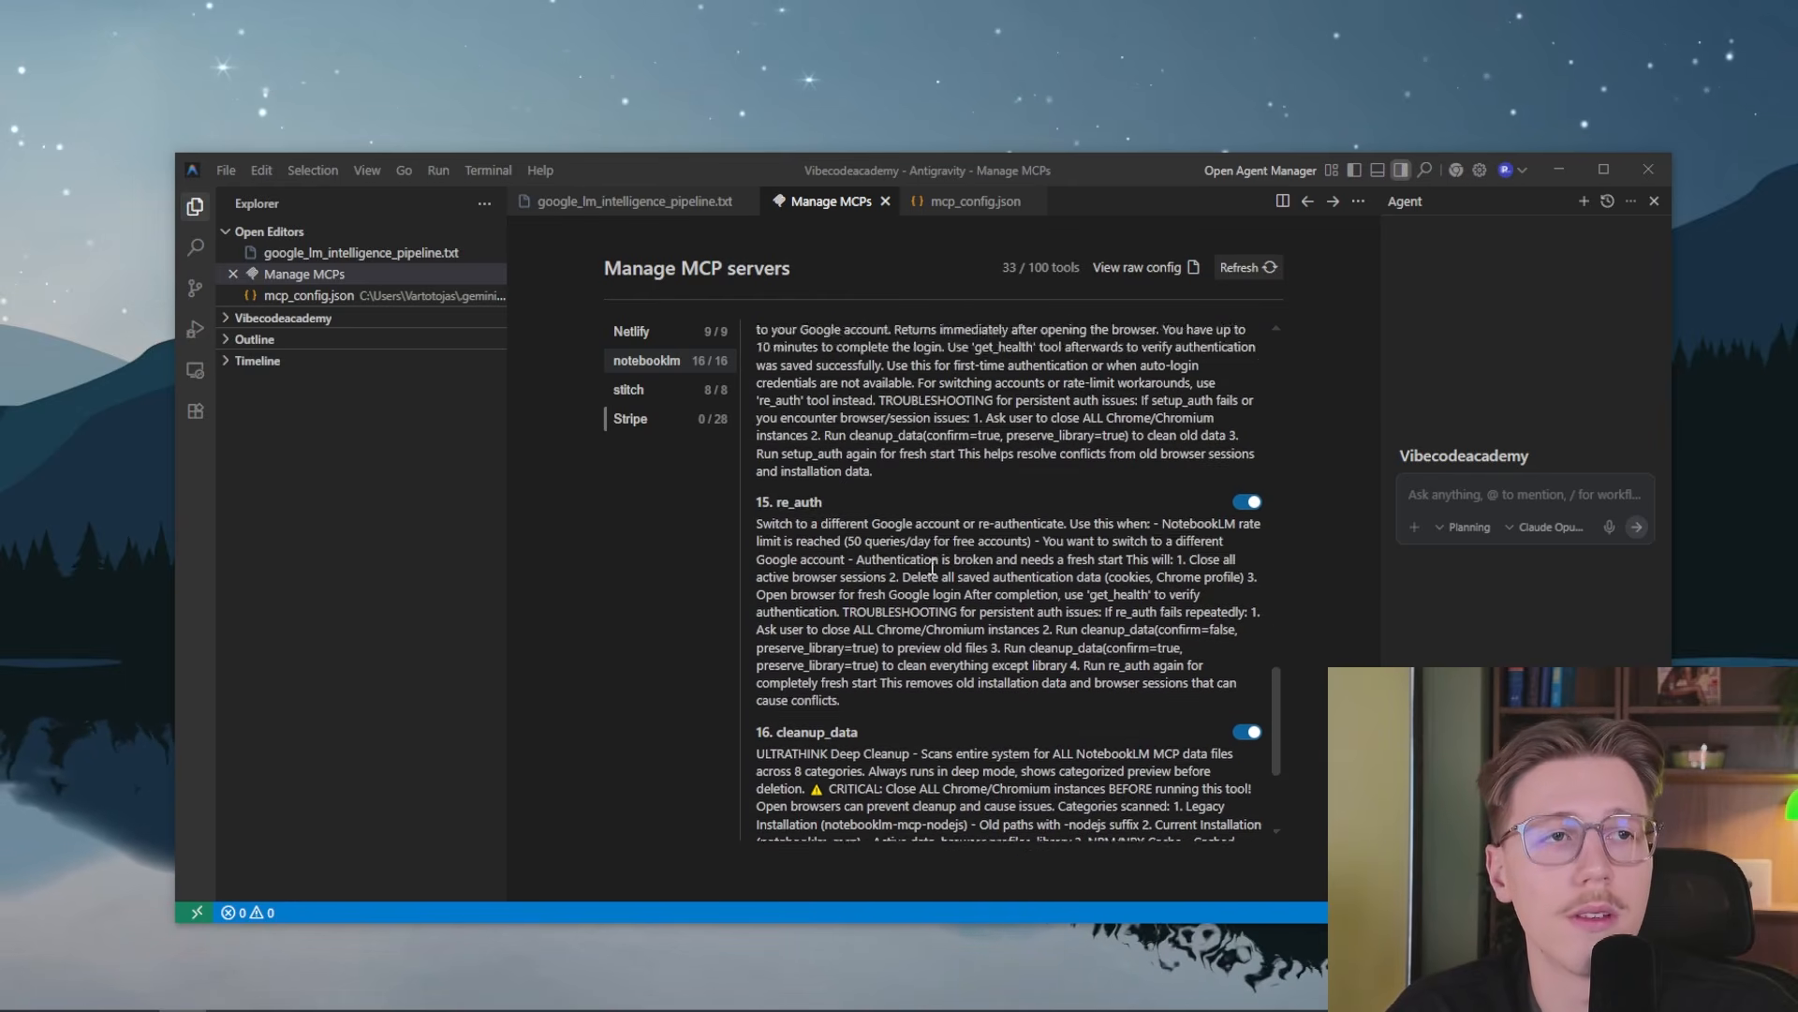
Show google_lm_intelligence_pipeline.txt again and switch to the Zapier MCP servers page in the browser
left_click(655, 201)
left_click(1480, 492)
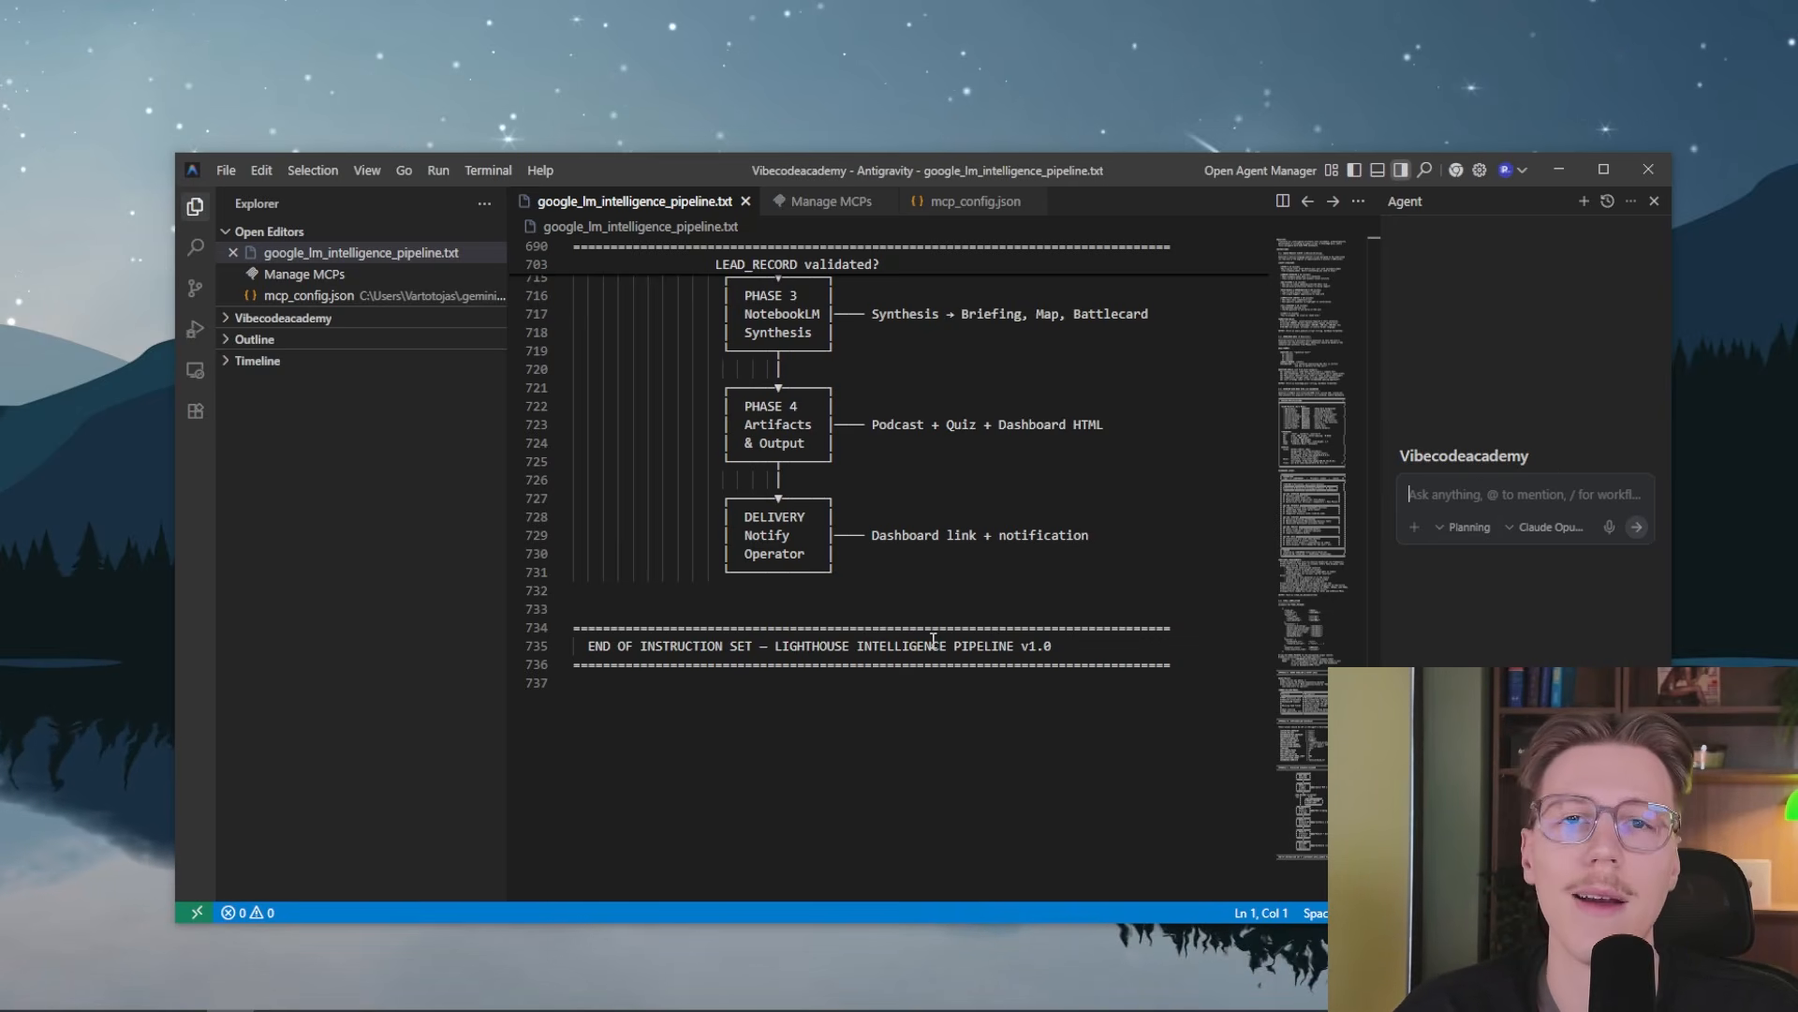
left_click(183, 1010)
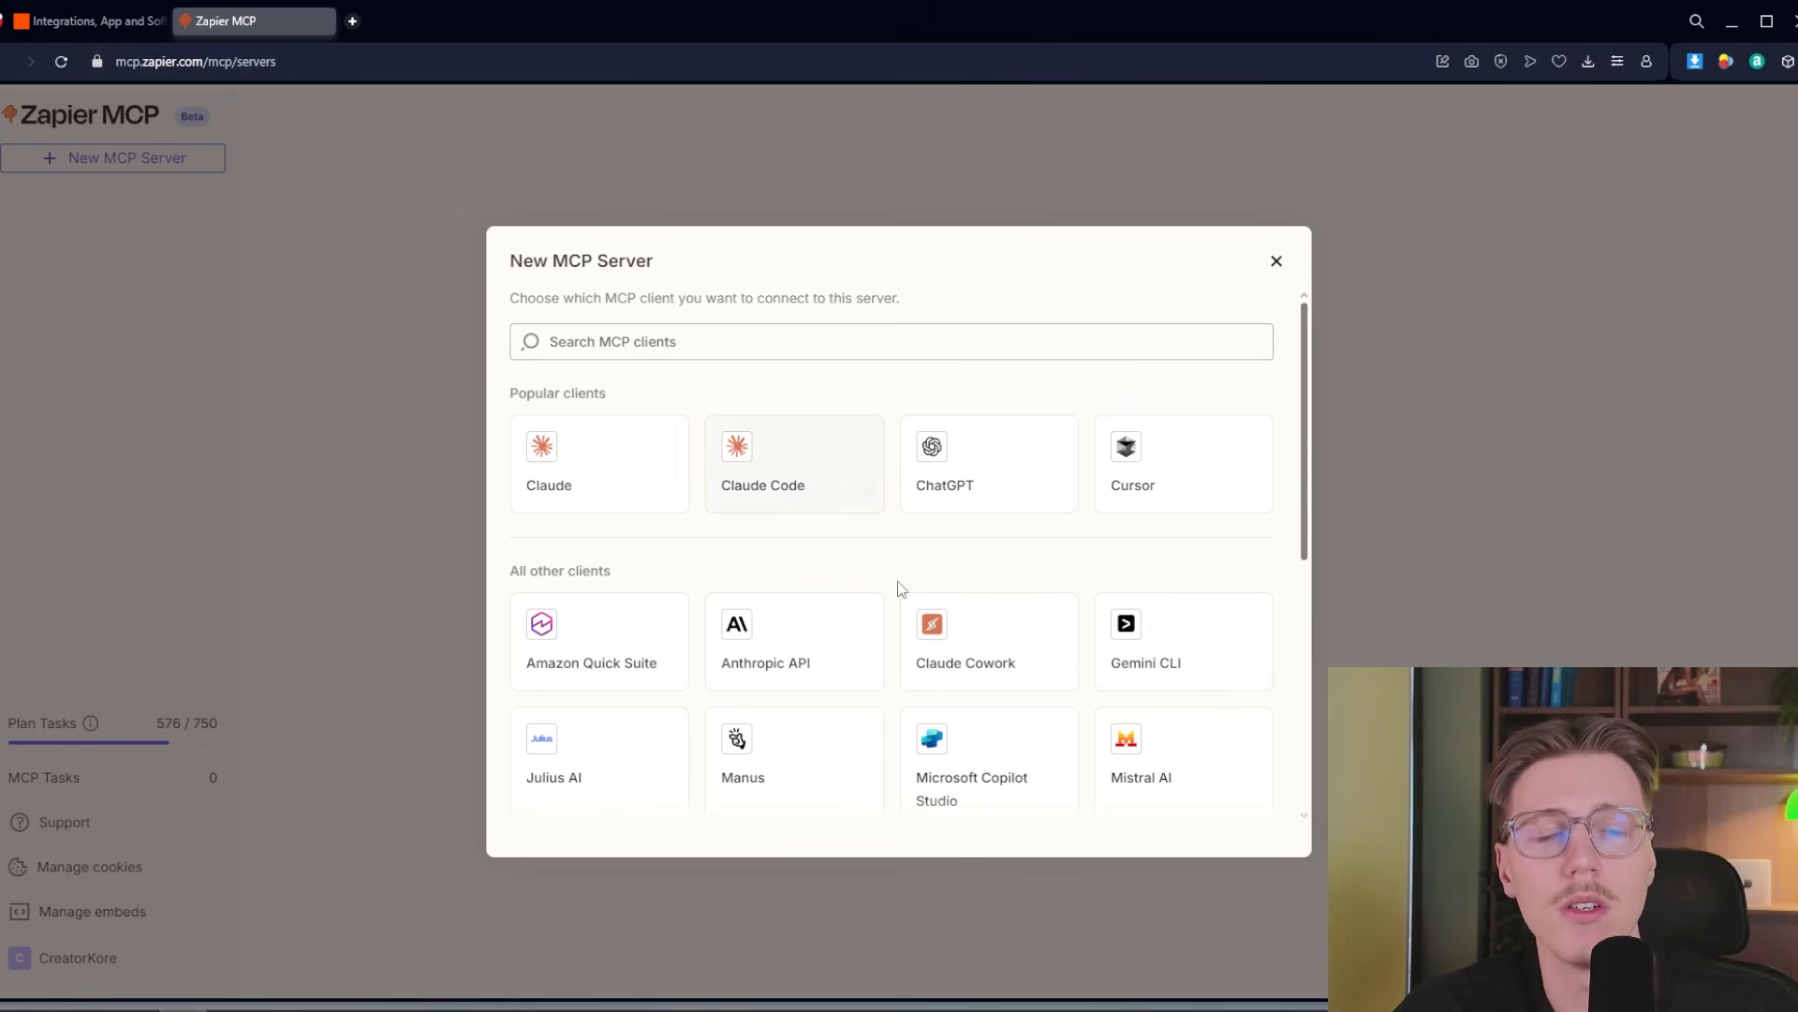
Create a Zapier MCP server for the Other client and add Gmail's Find Email tool to it
scroll(805, 608, "down", 1)
scroll(801, 571, "up", 1)
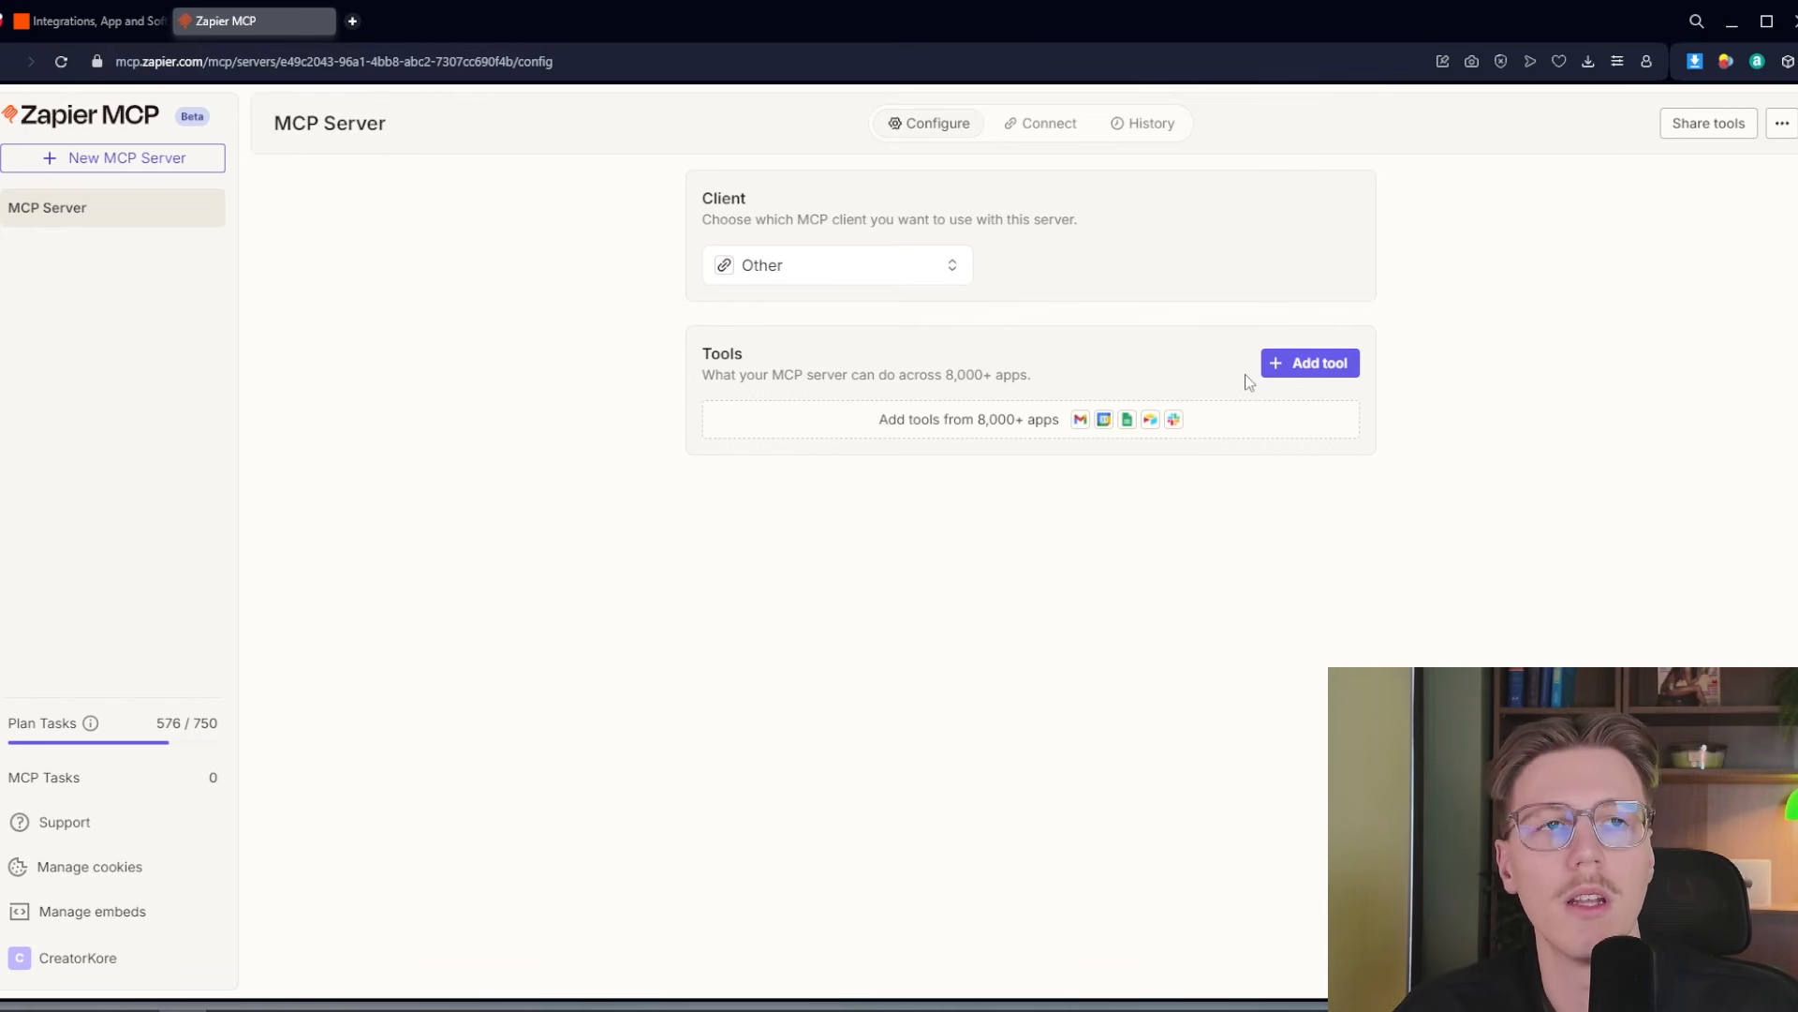
left_click(1302, 368)
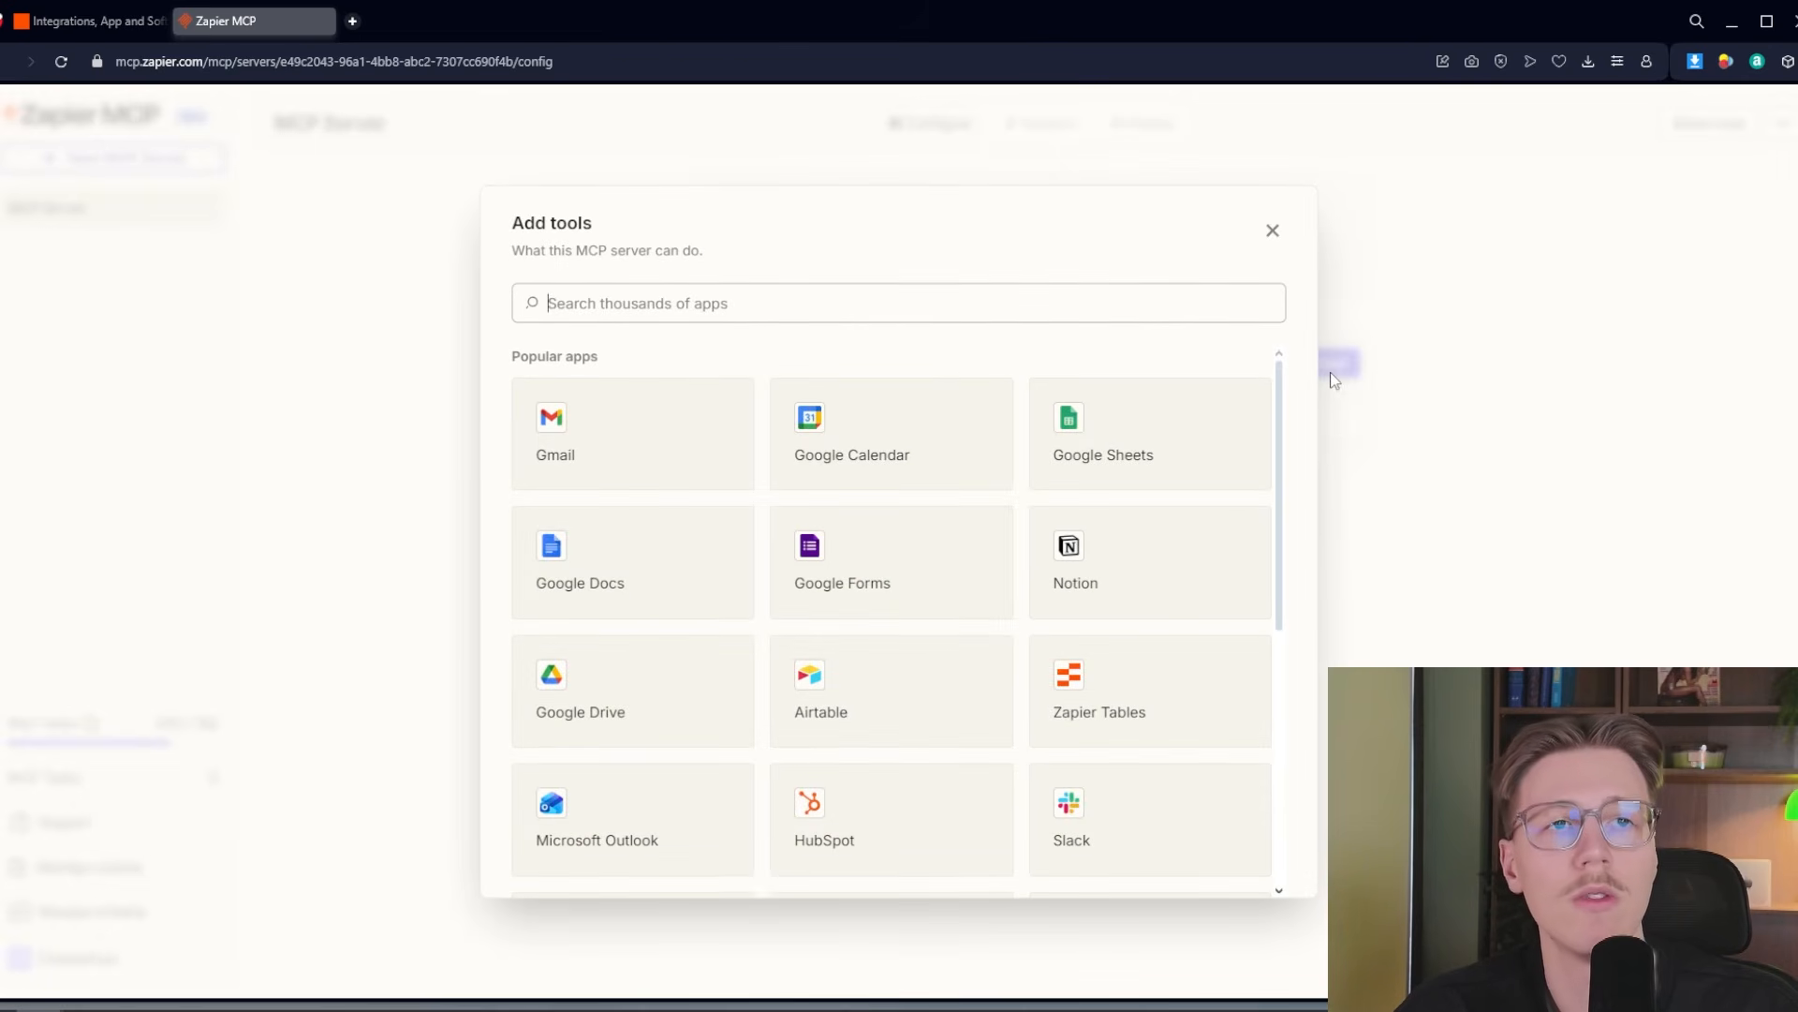
left_click(646, 435)
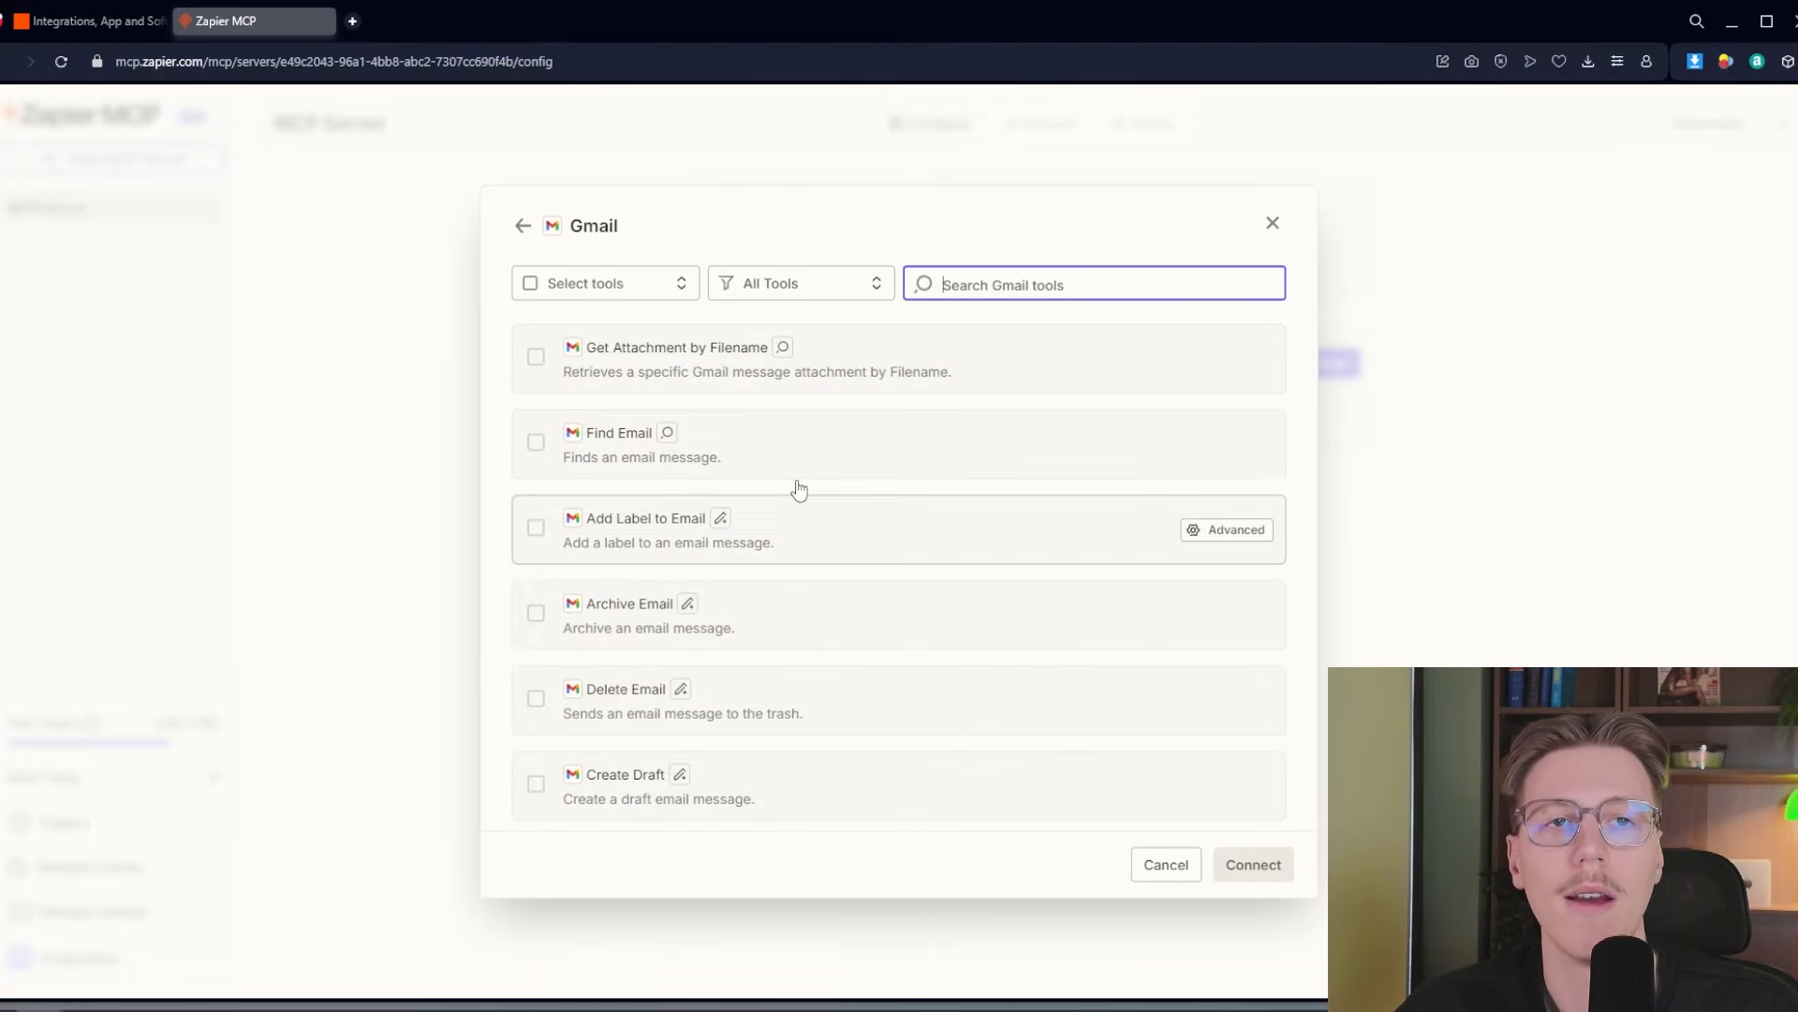
scroll(739, 658, "down", 2)
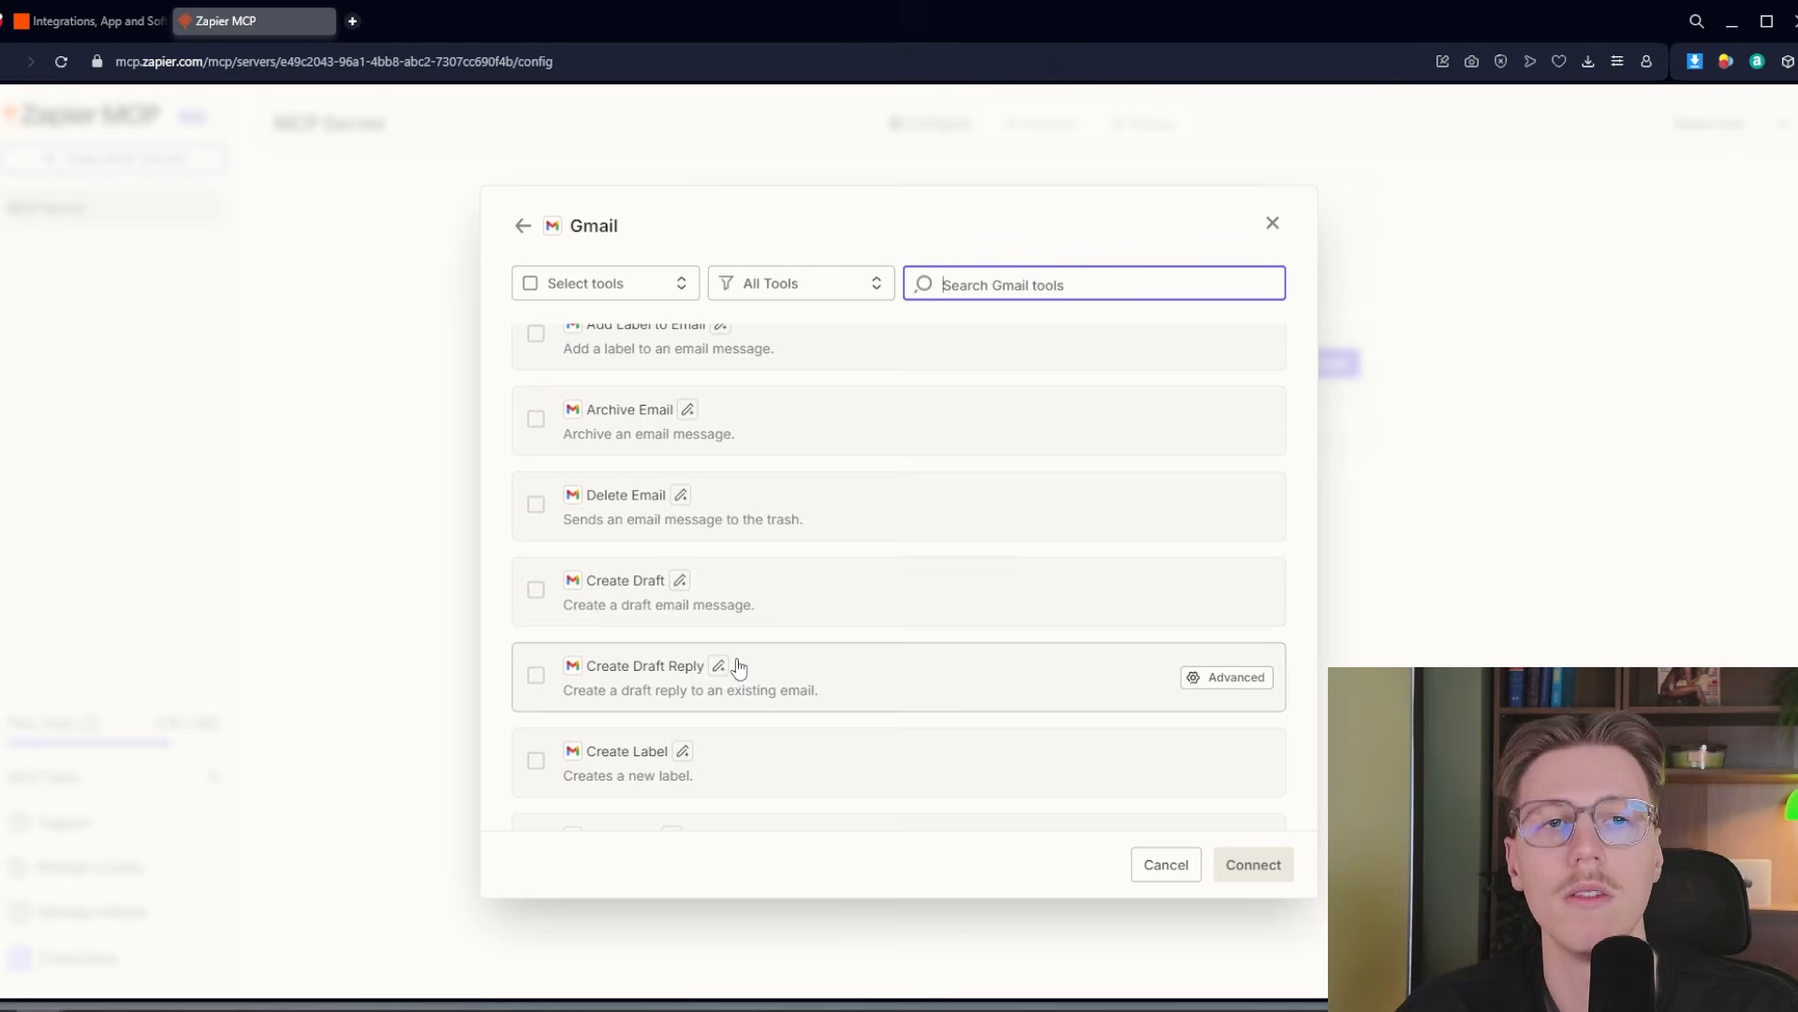
scroll(741, 660, "down", 2)
scroll(731, 585, "down", 1)
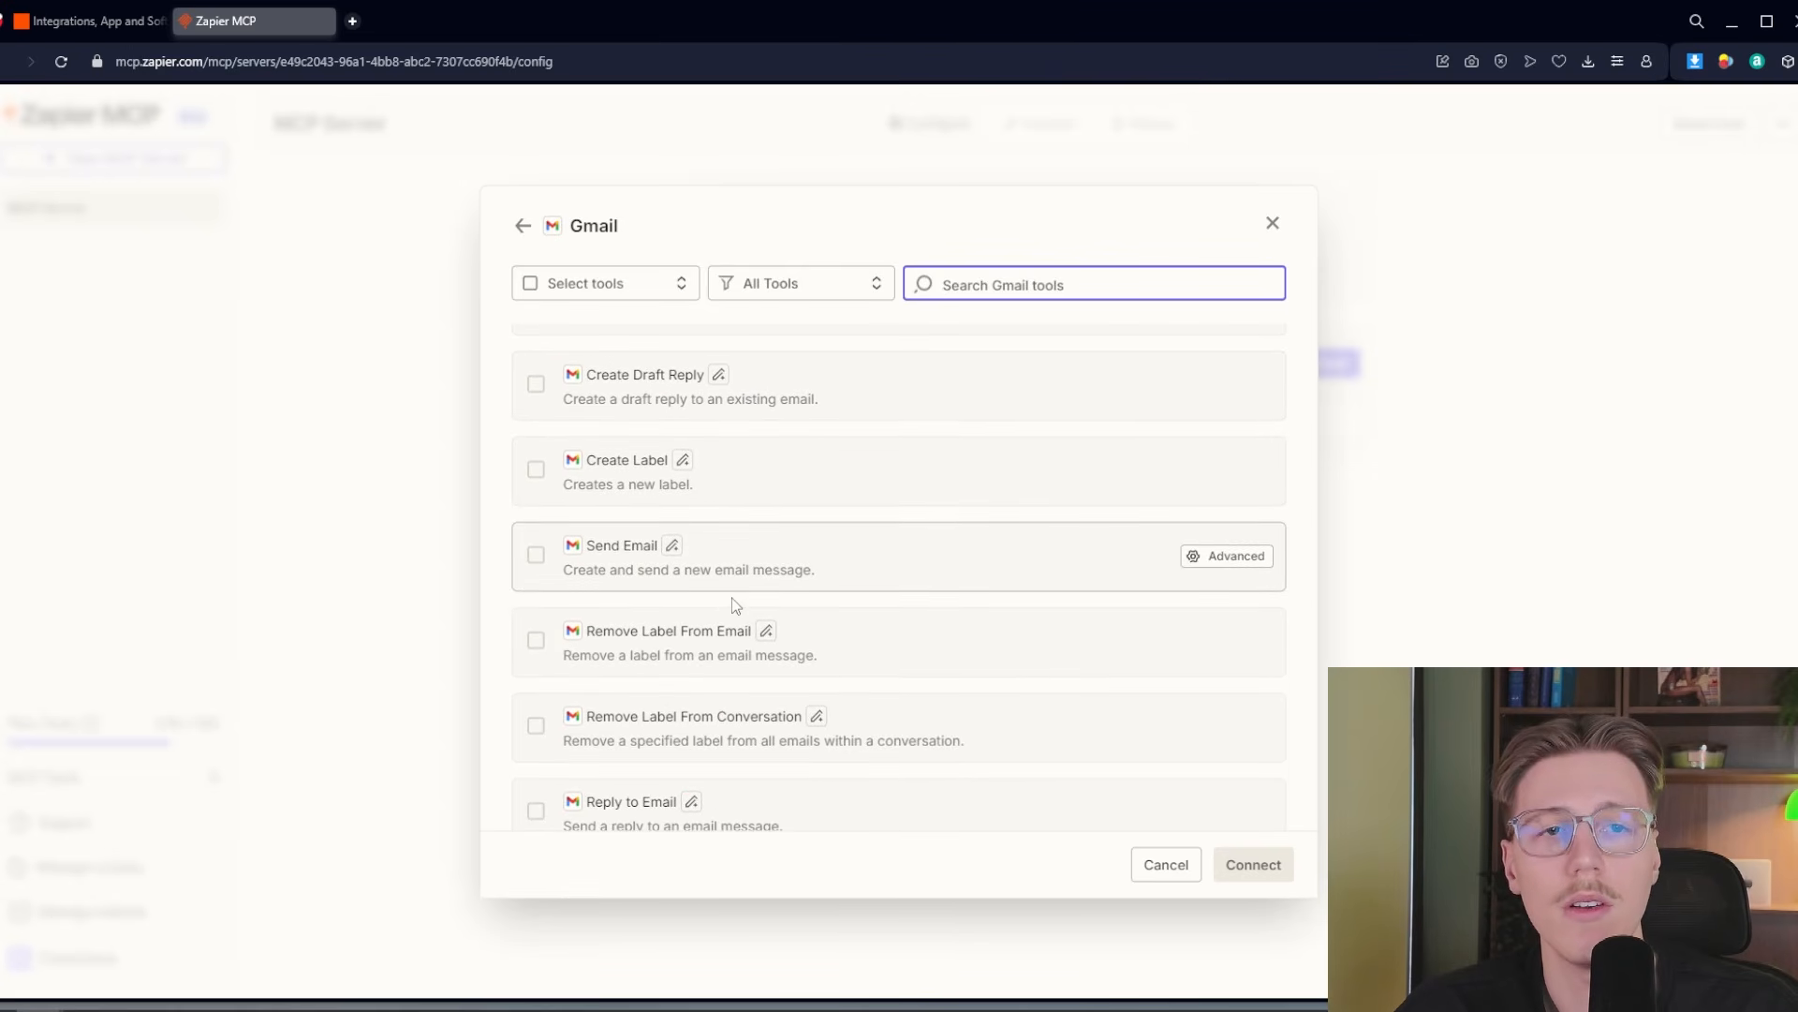
scroll(712, 590, "up", 5)
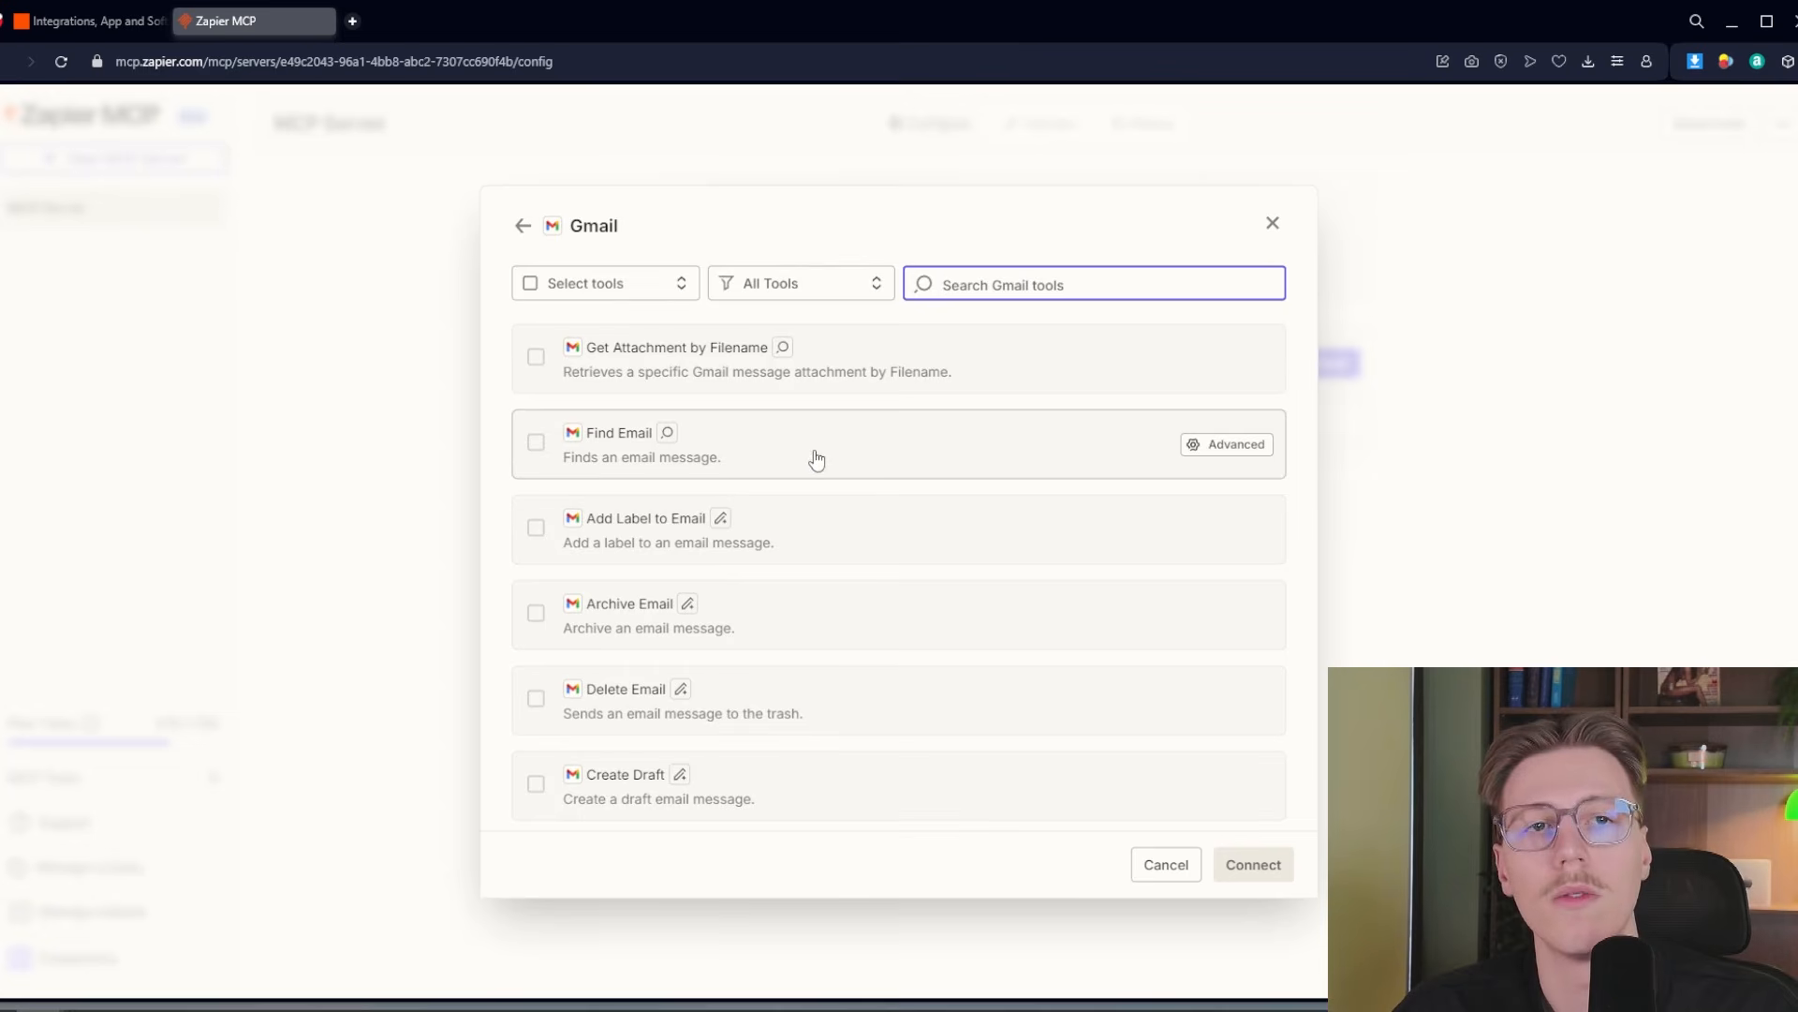
left_click(539, 442)
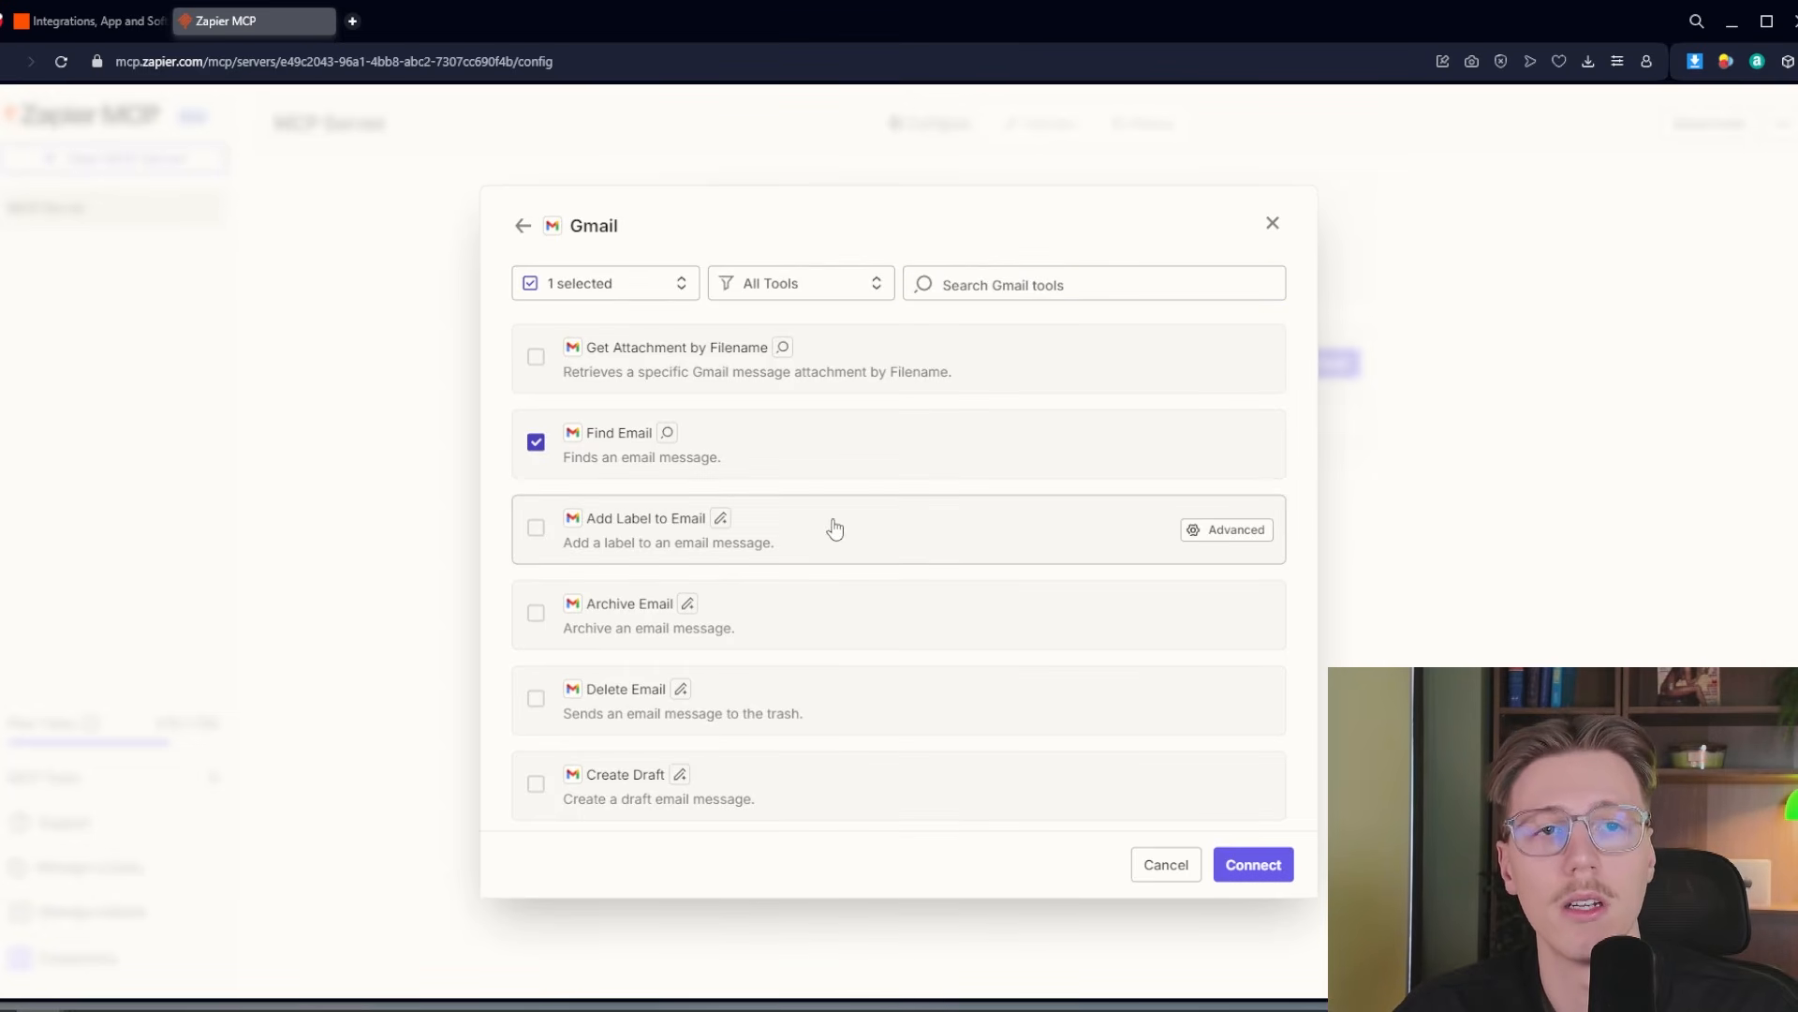
left_click(1253, 862)
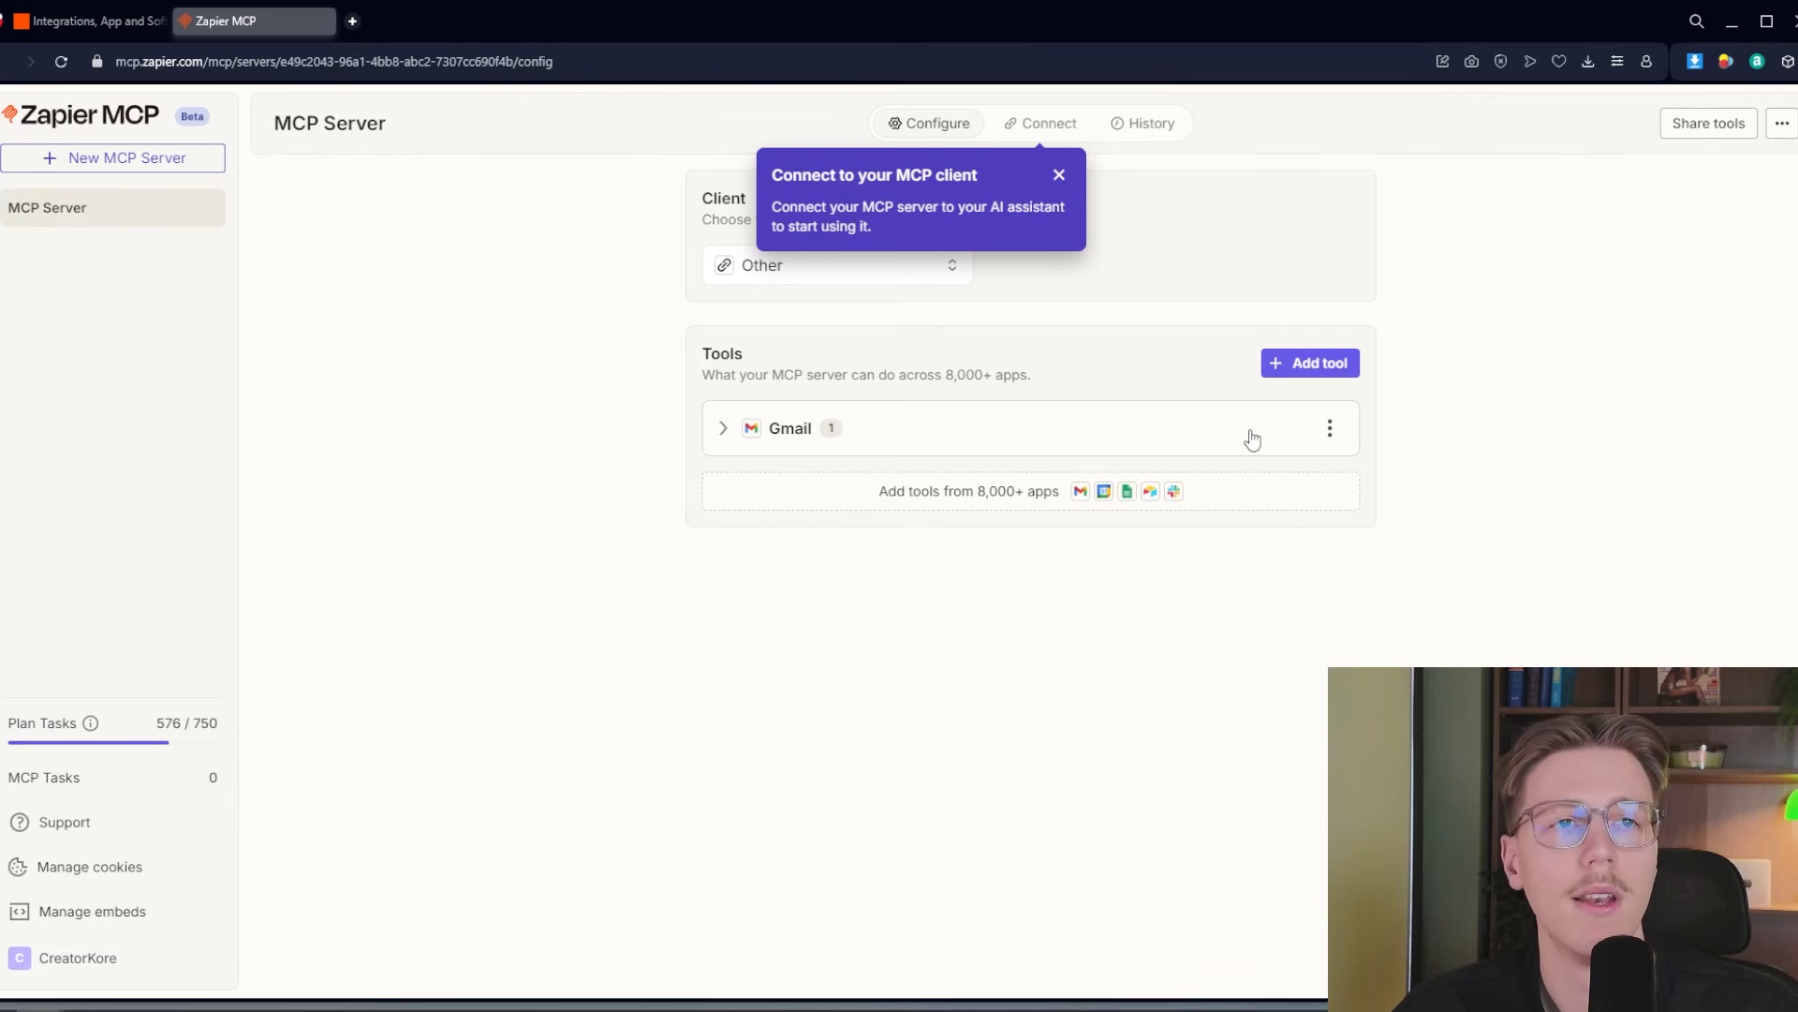
Choose the Find Events tool from Google Calendar's tools for the MCP server
left_click(1321, 365)
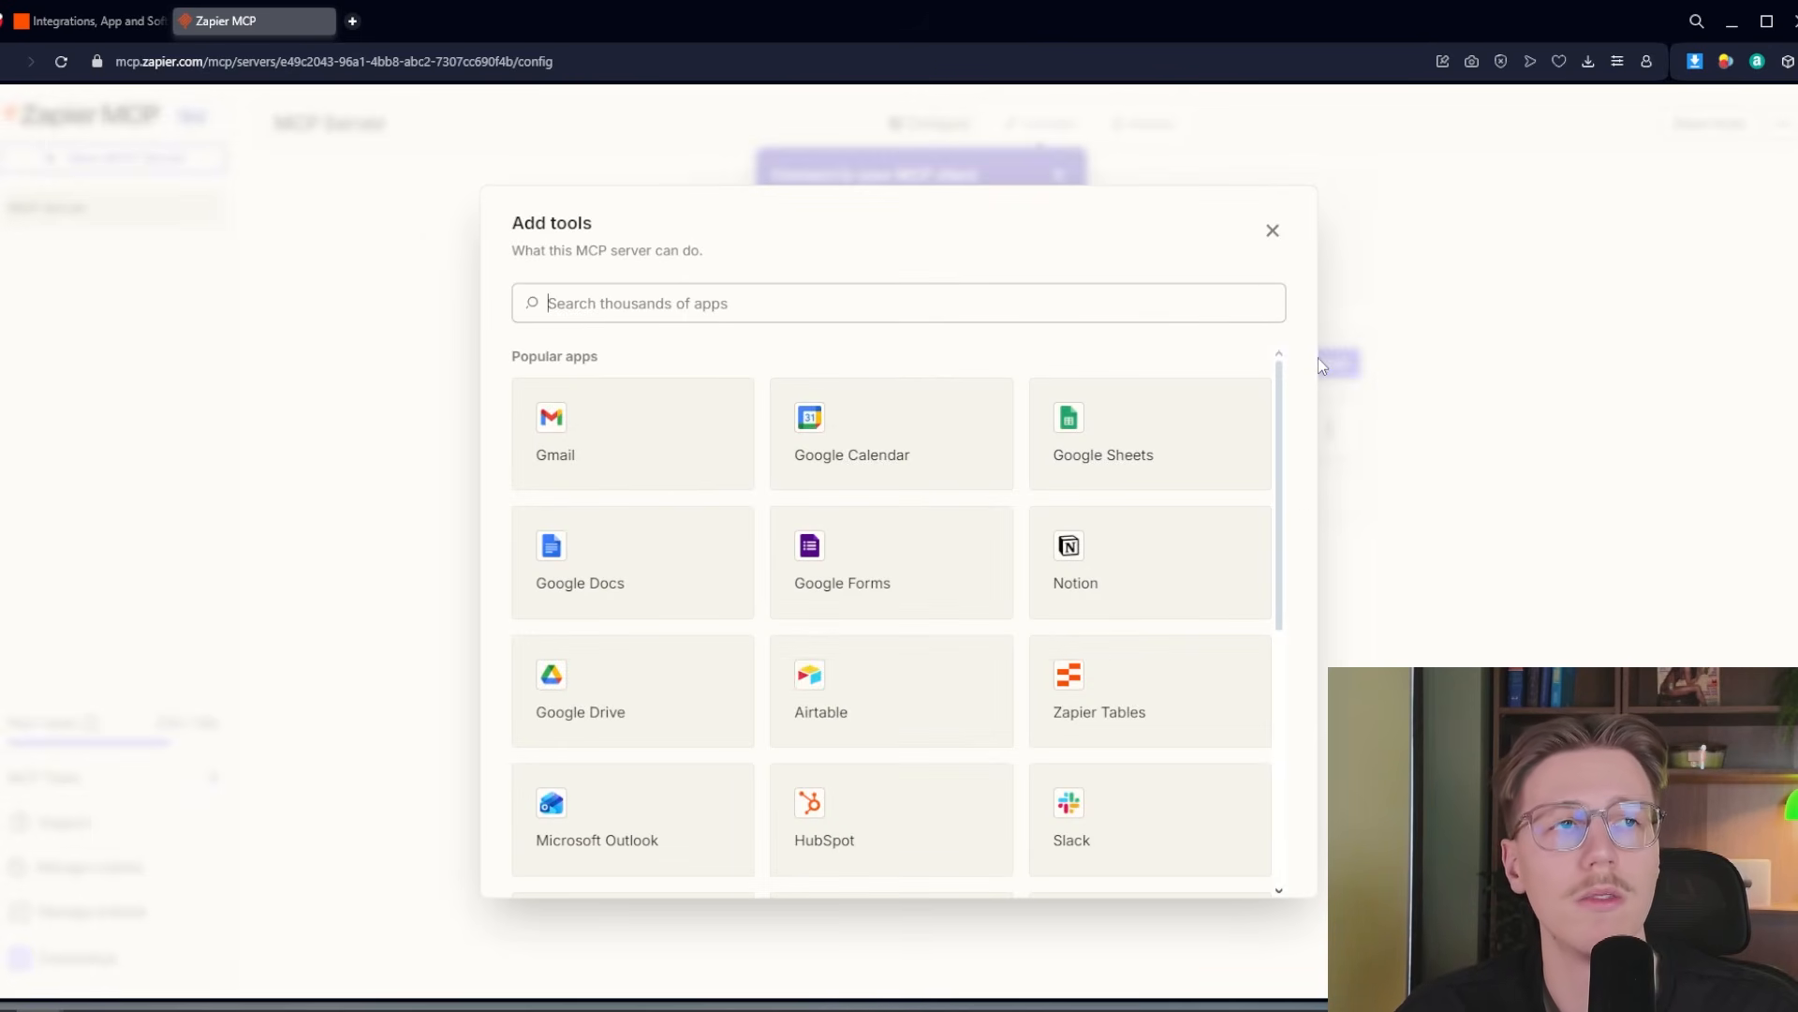
left_click(897, 442)
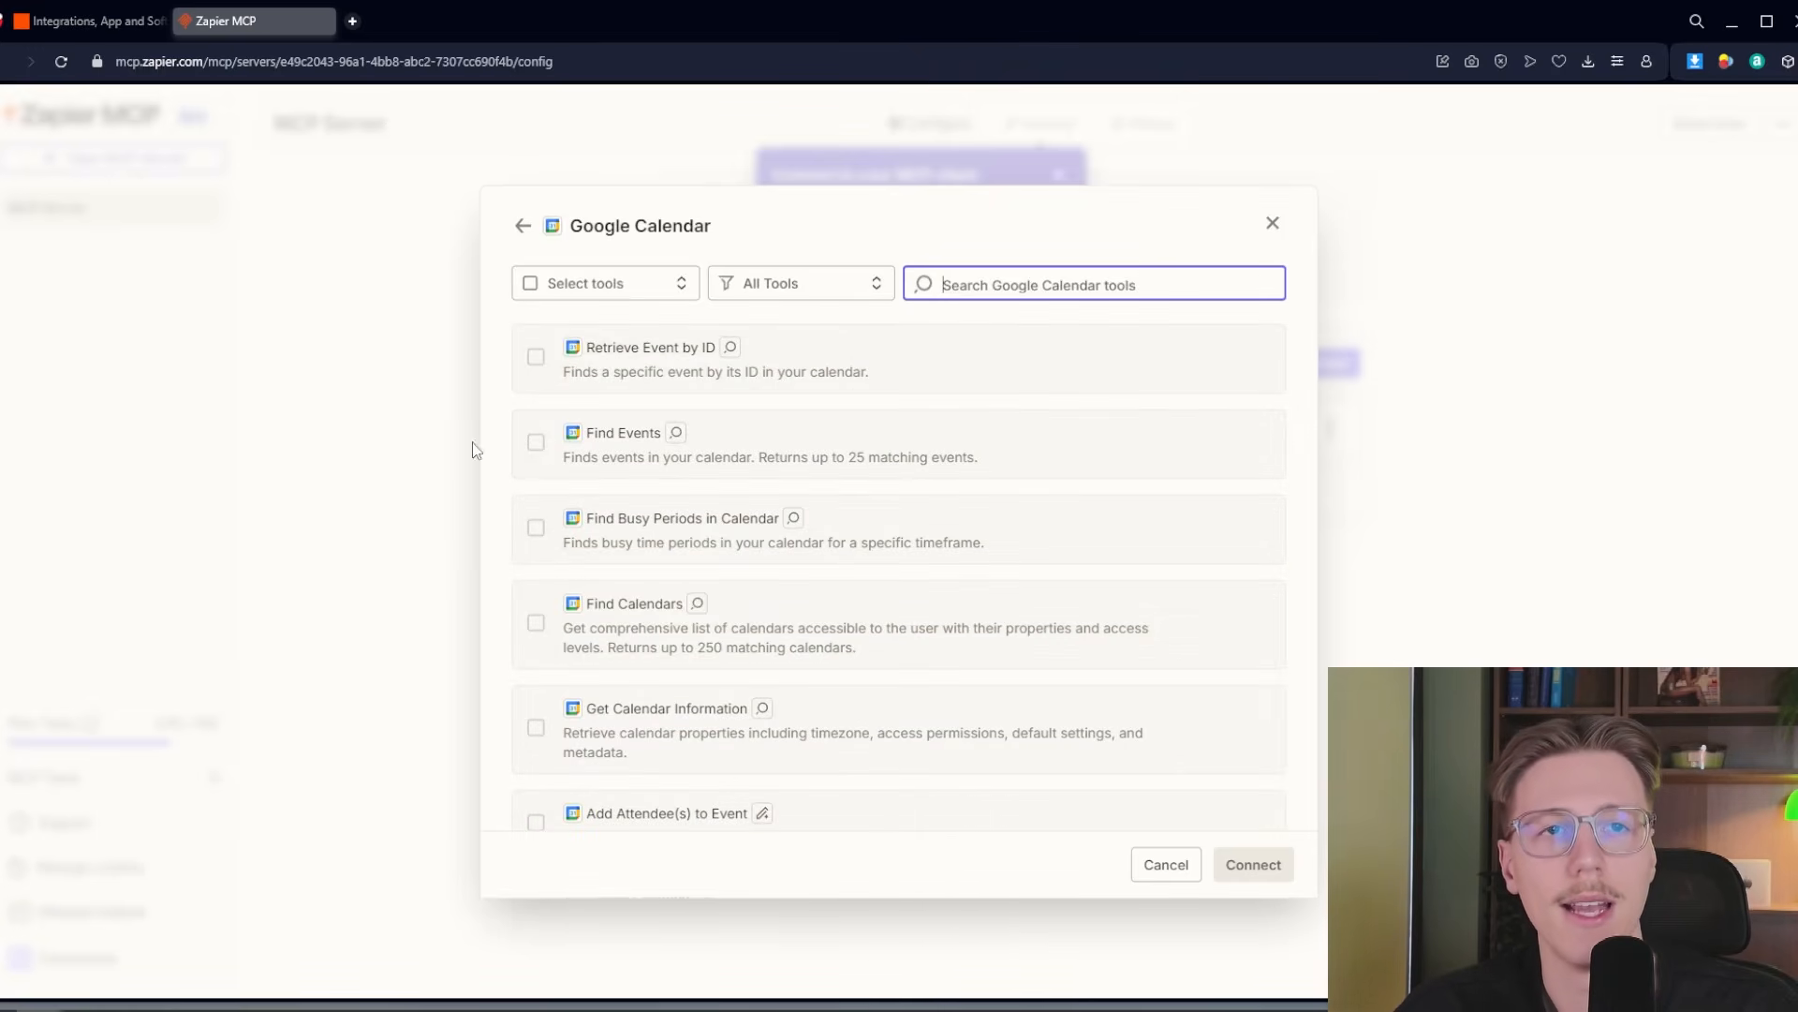
left_click(549, 439)
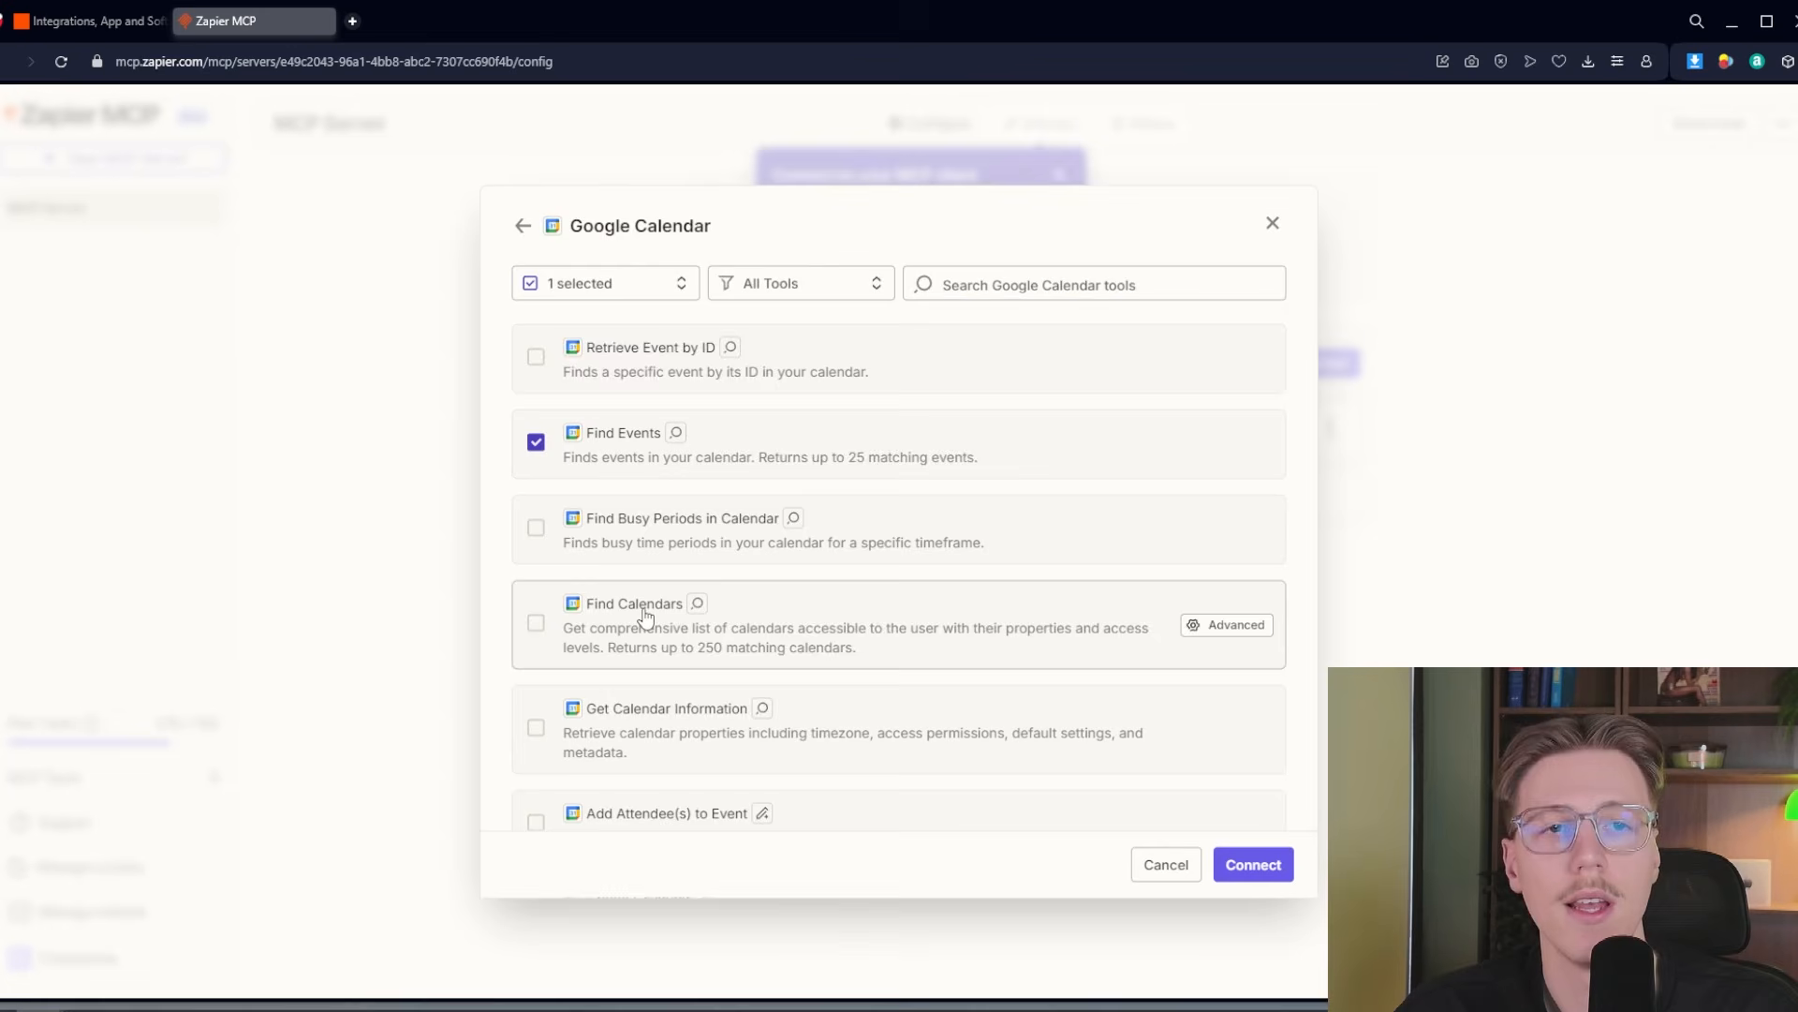
scroll(642, 610, "down", 1)
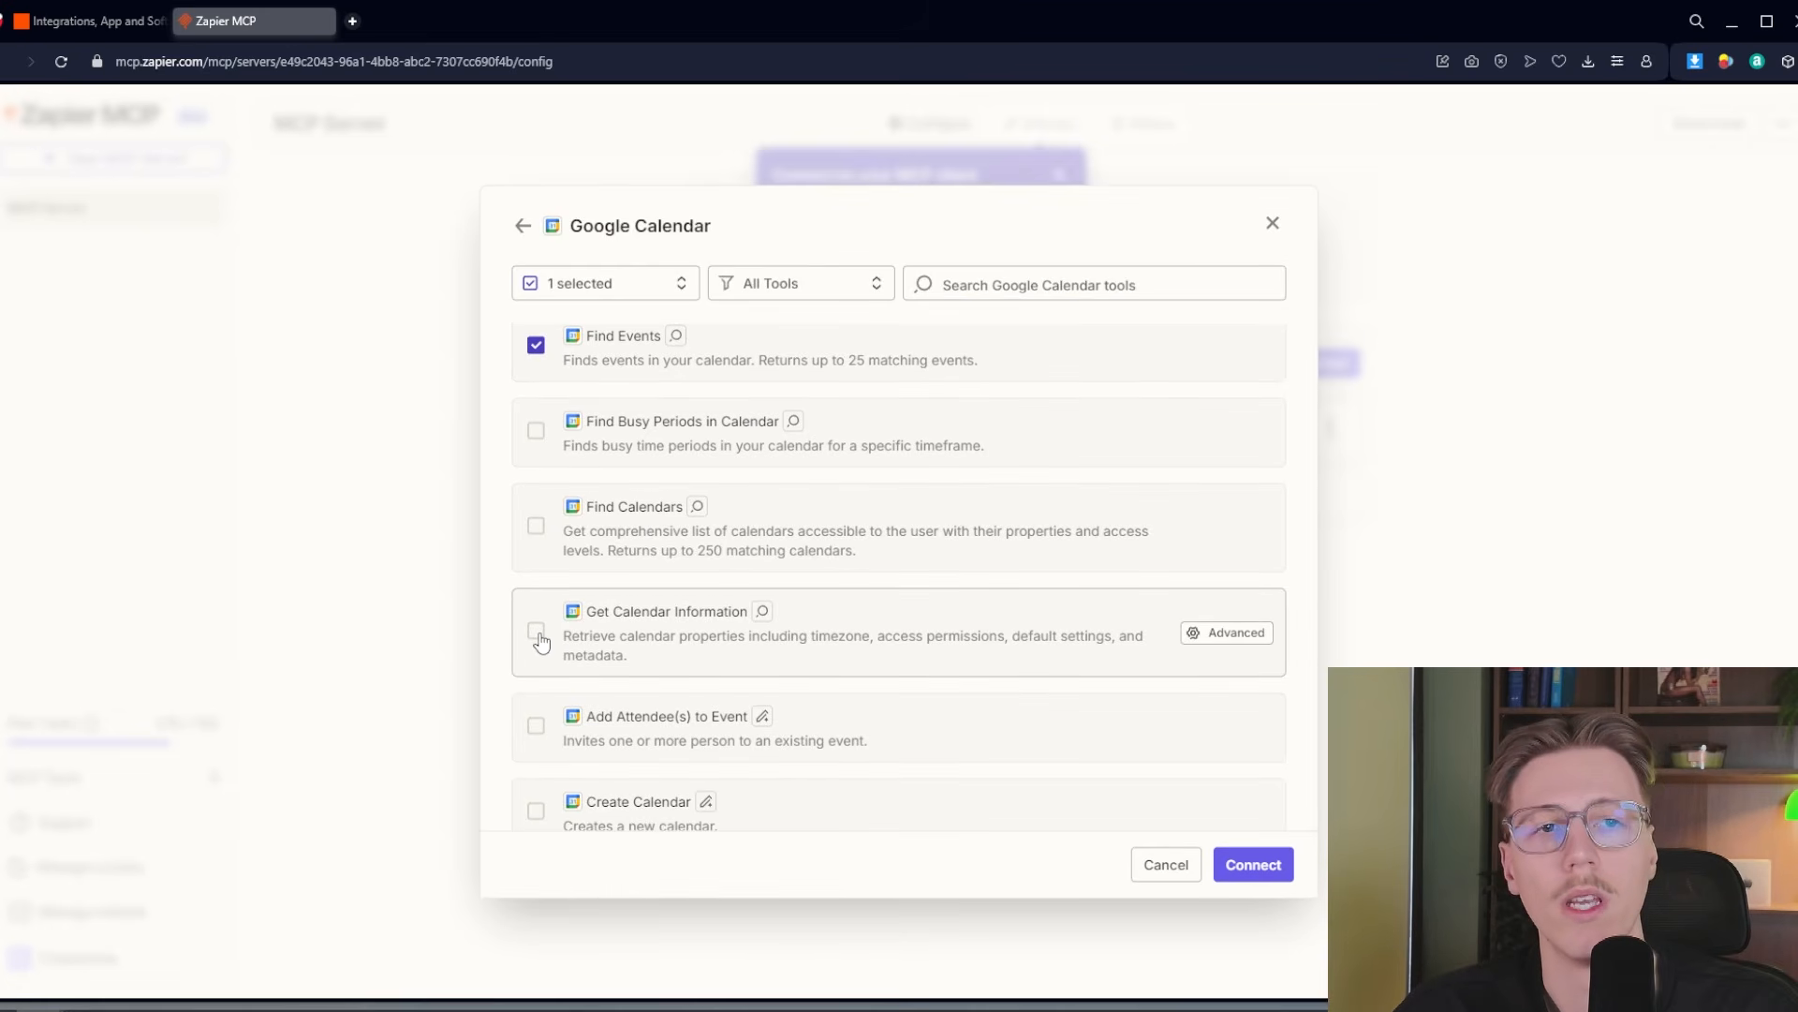
scroll(553, 632, "down", 1)
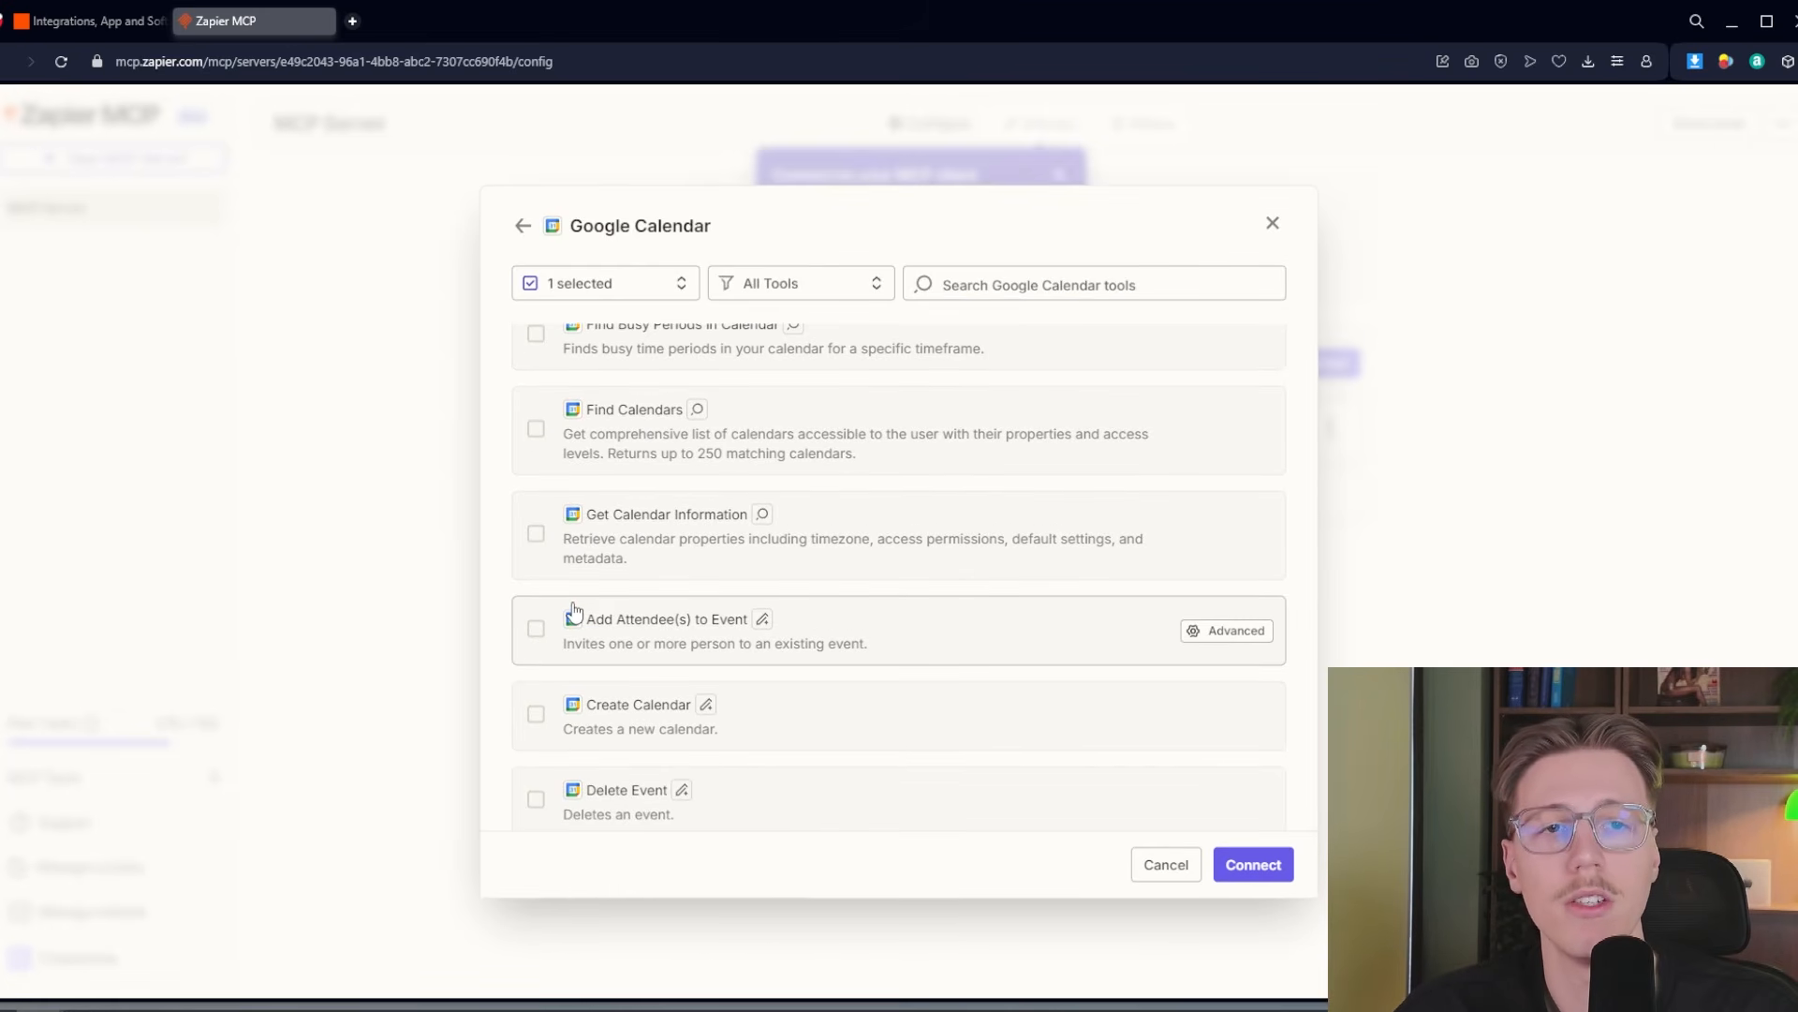
scroll(599, 632, "down", 1)
scroll(562, 543, "down", 2)
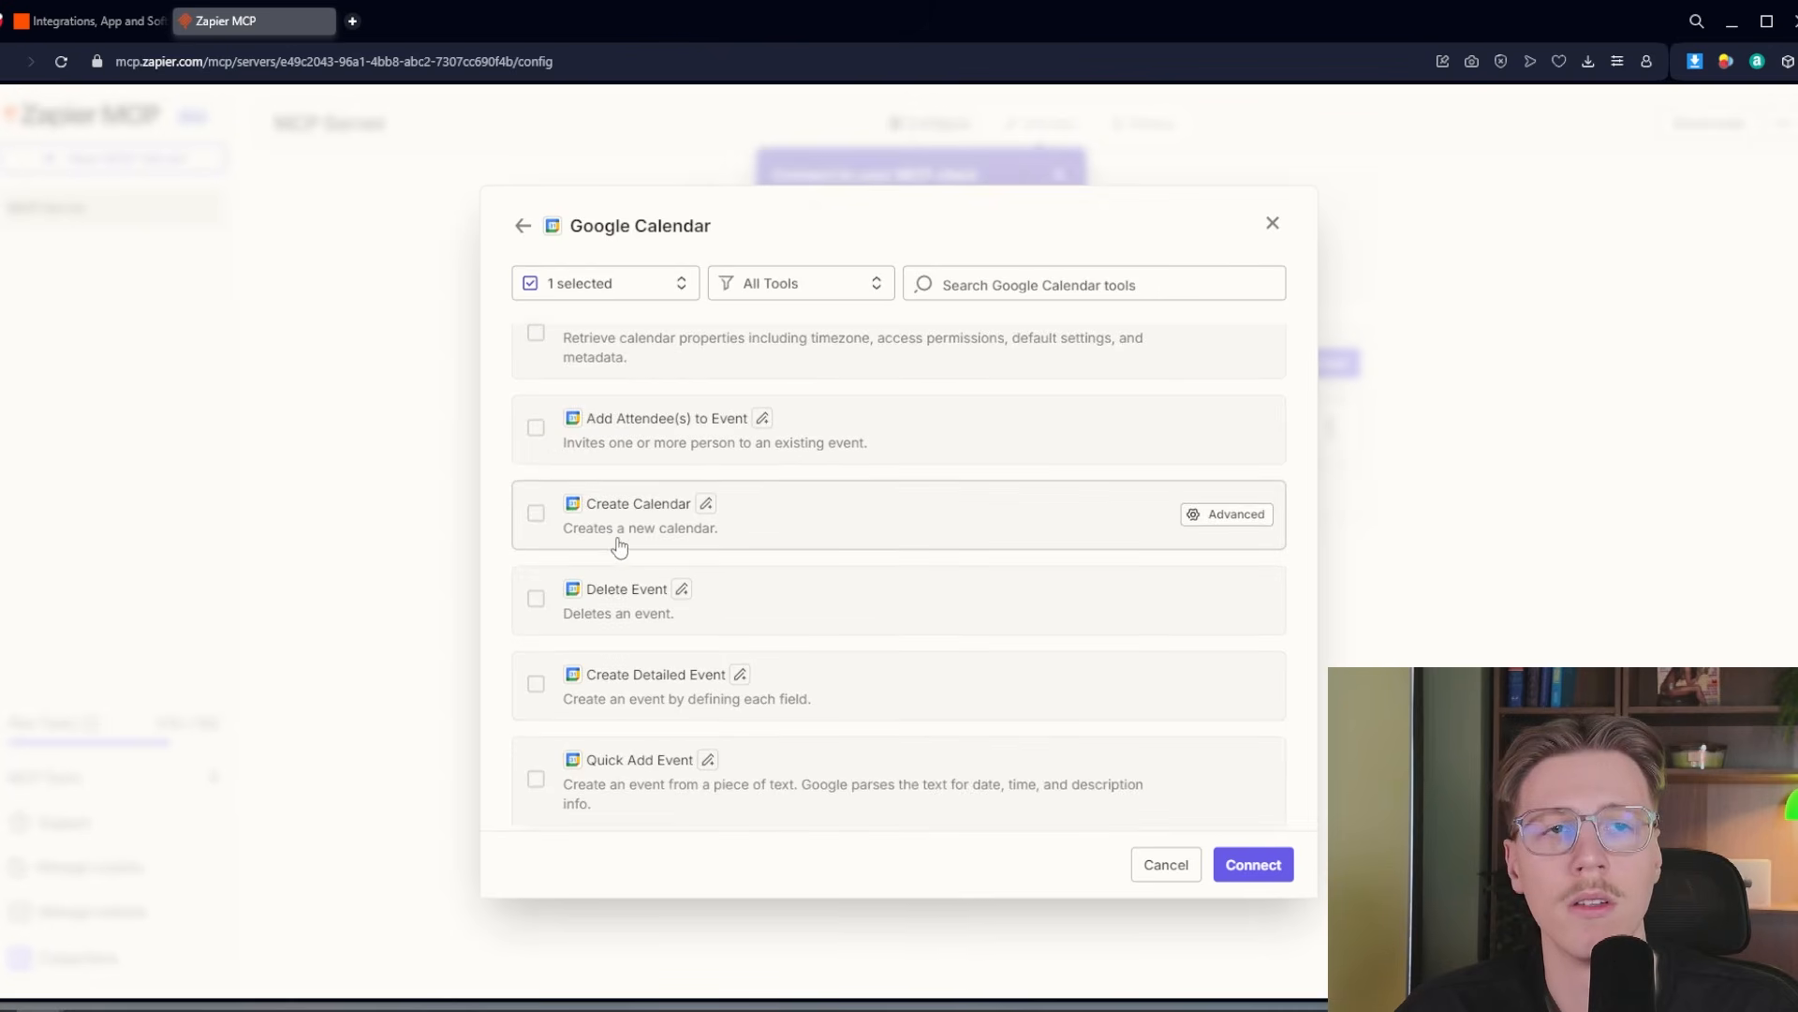
scroll(599, 667, "down", 1)
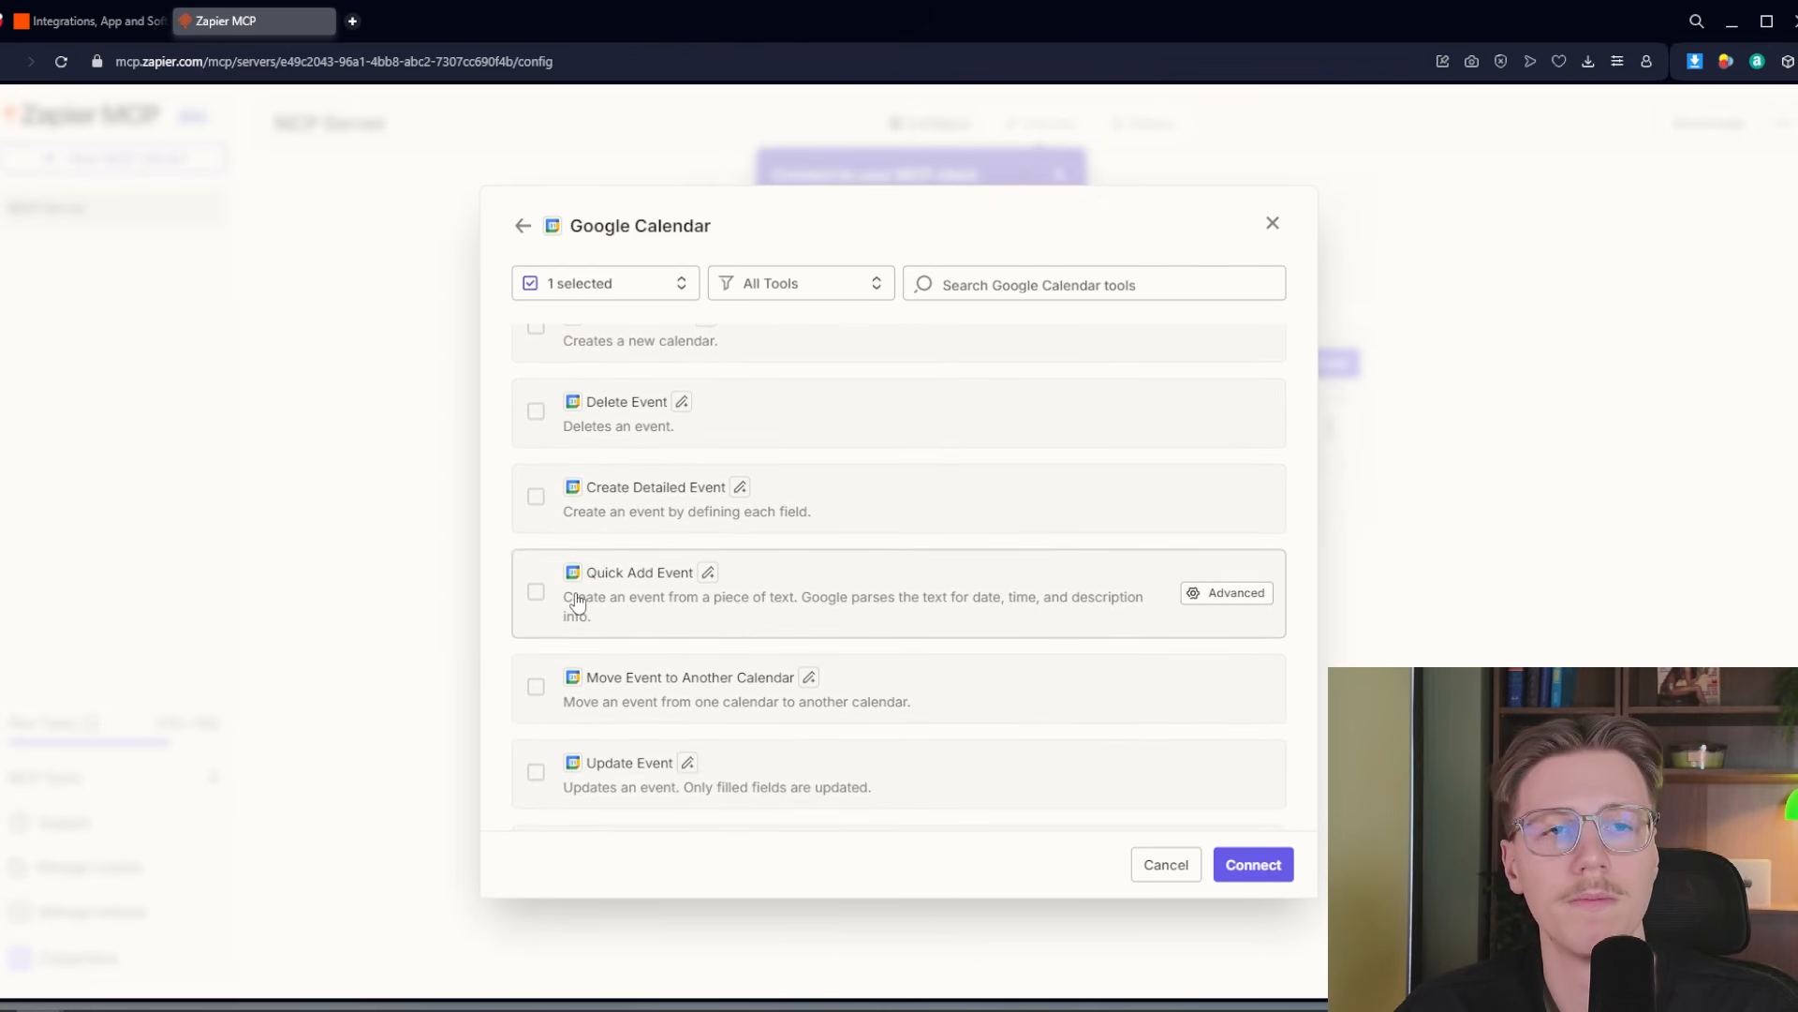
scroll(576, 610, "down", 1)
scroll(630, 586, "up", 7)
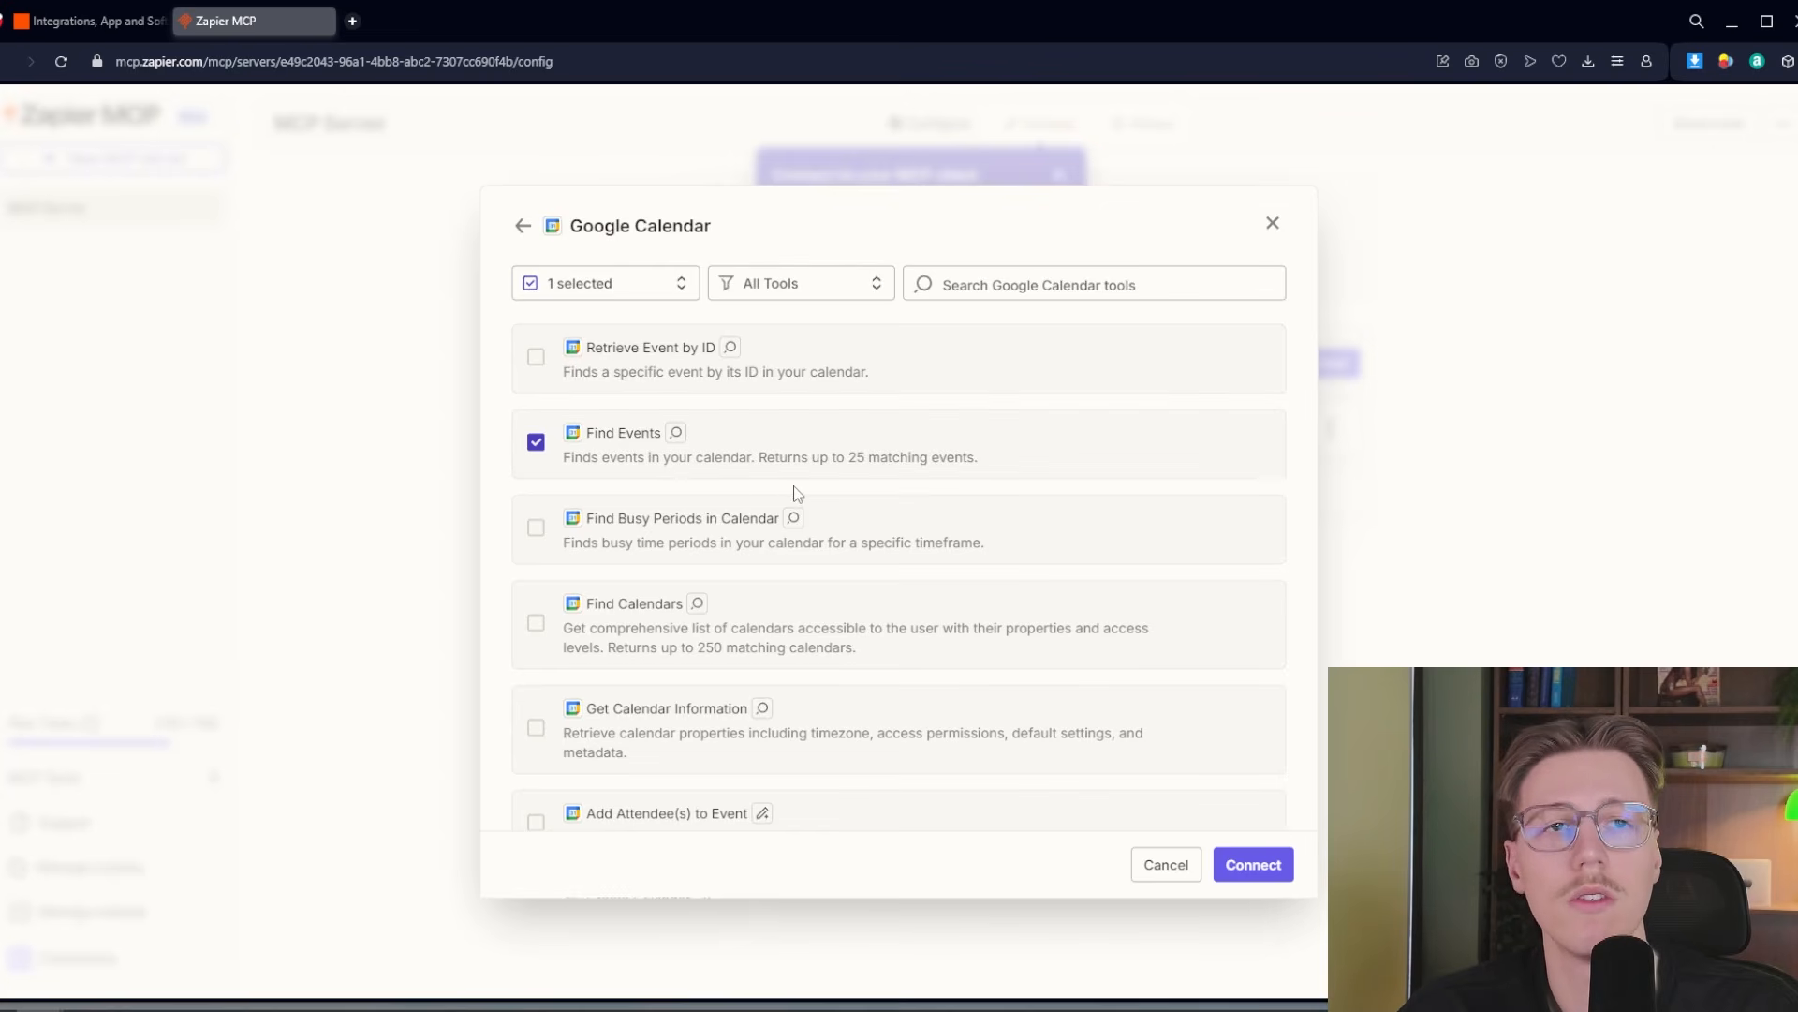
Connect the Google Calendar account and add the selected calendar tool to the server
left_click(1251, 863)
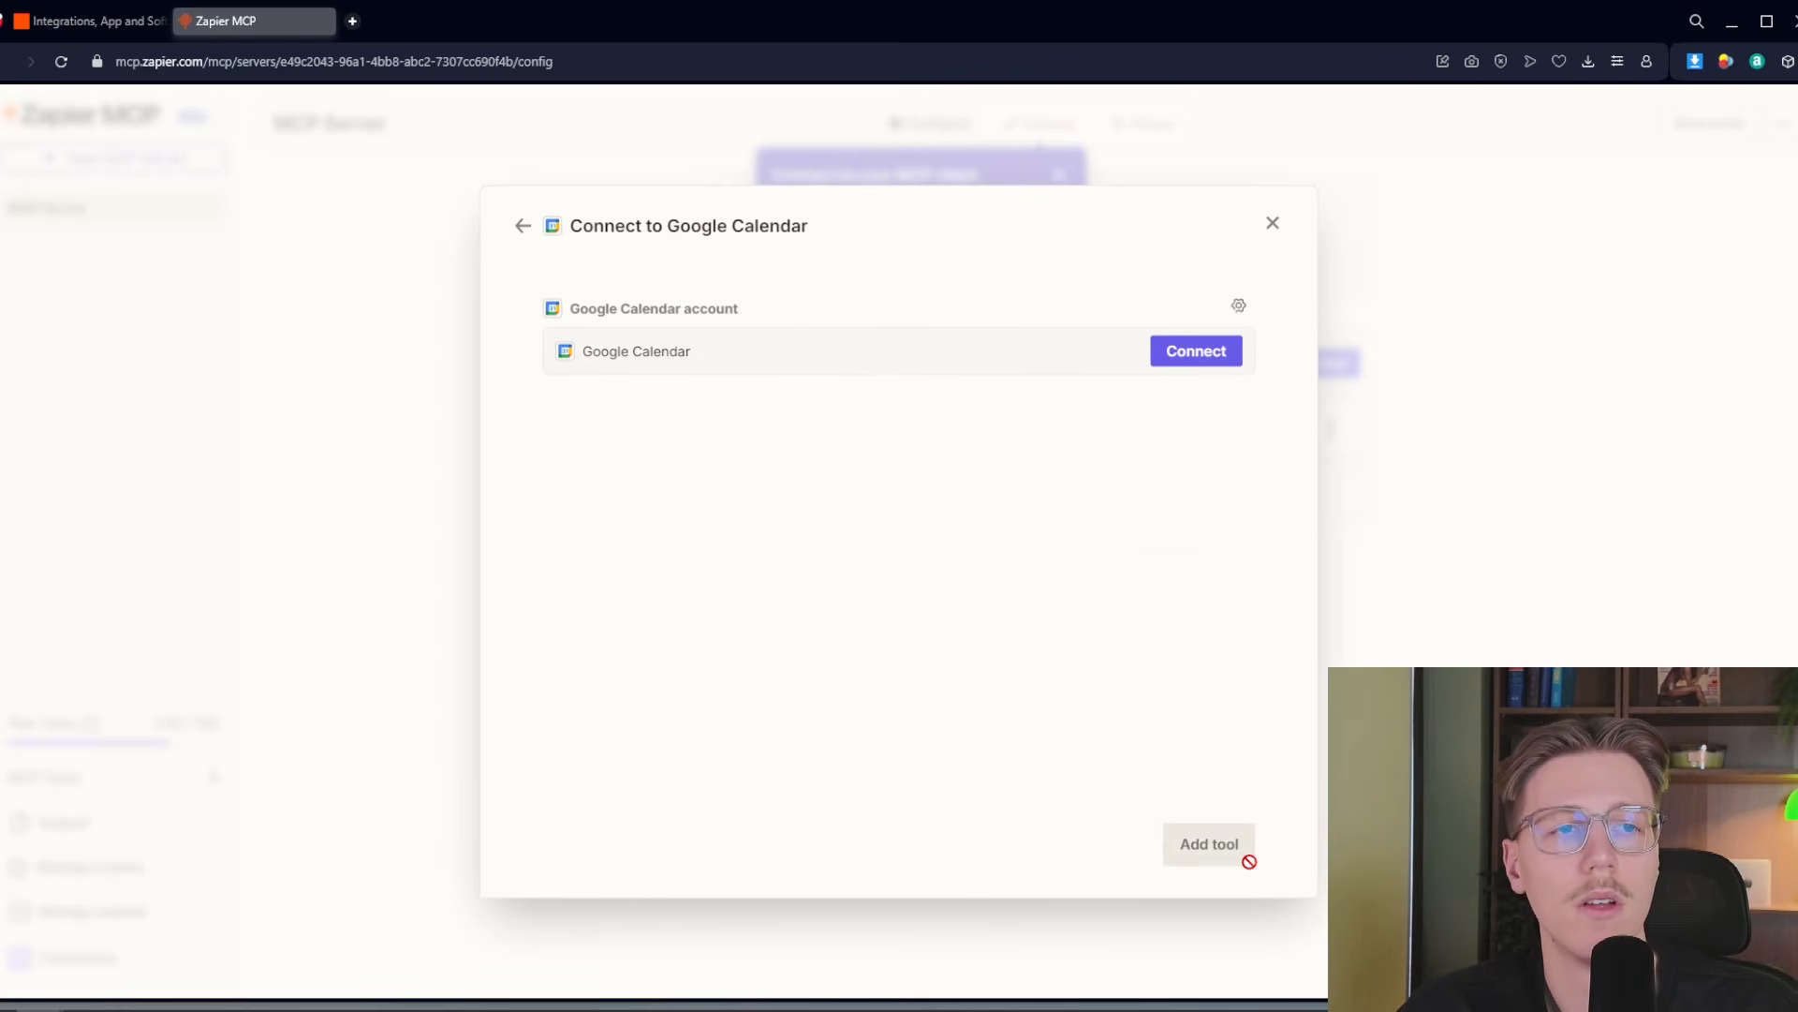
left_click(1225, 353)
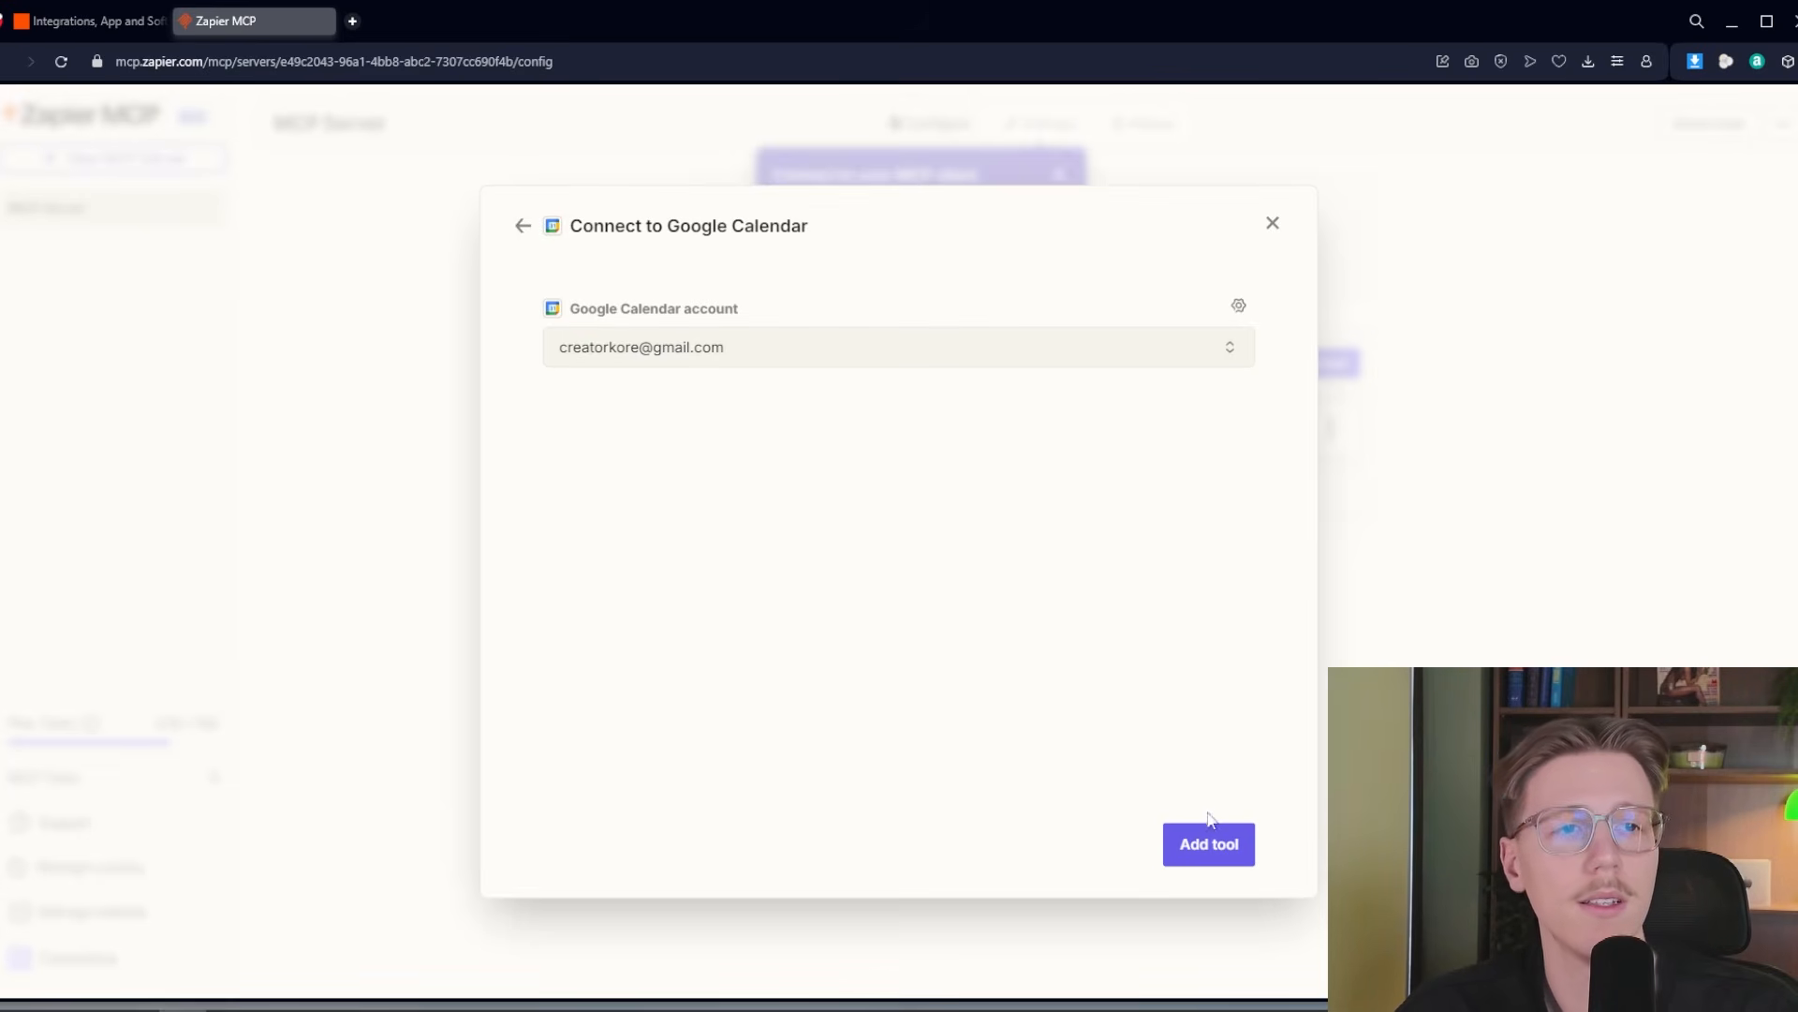
left_click(1209, 840)
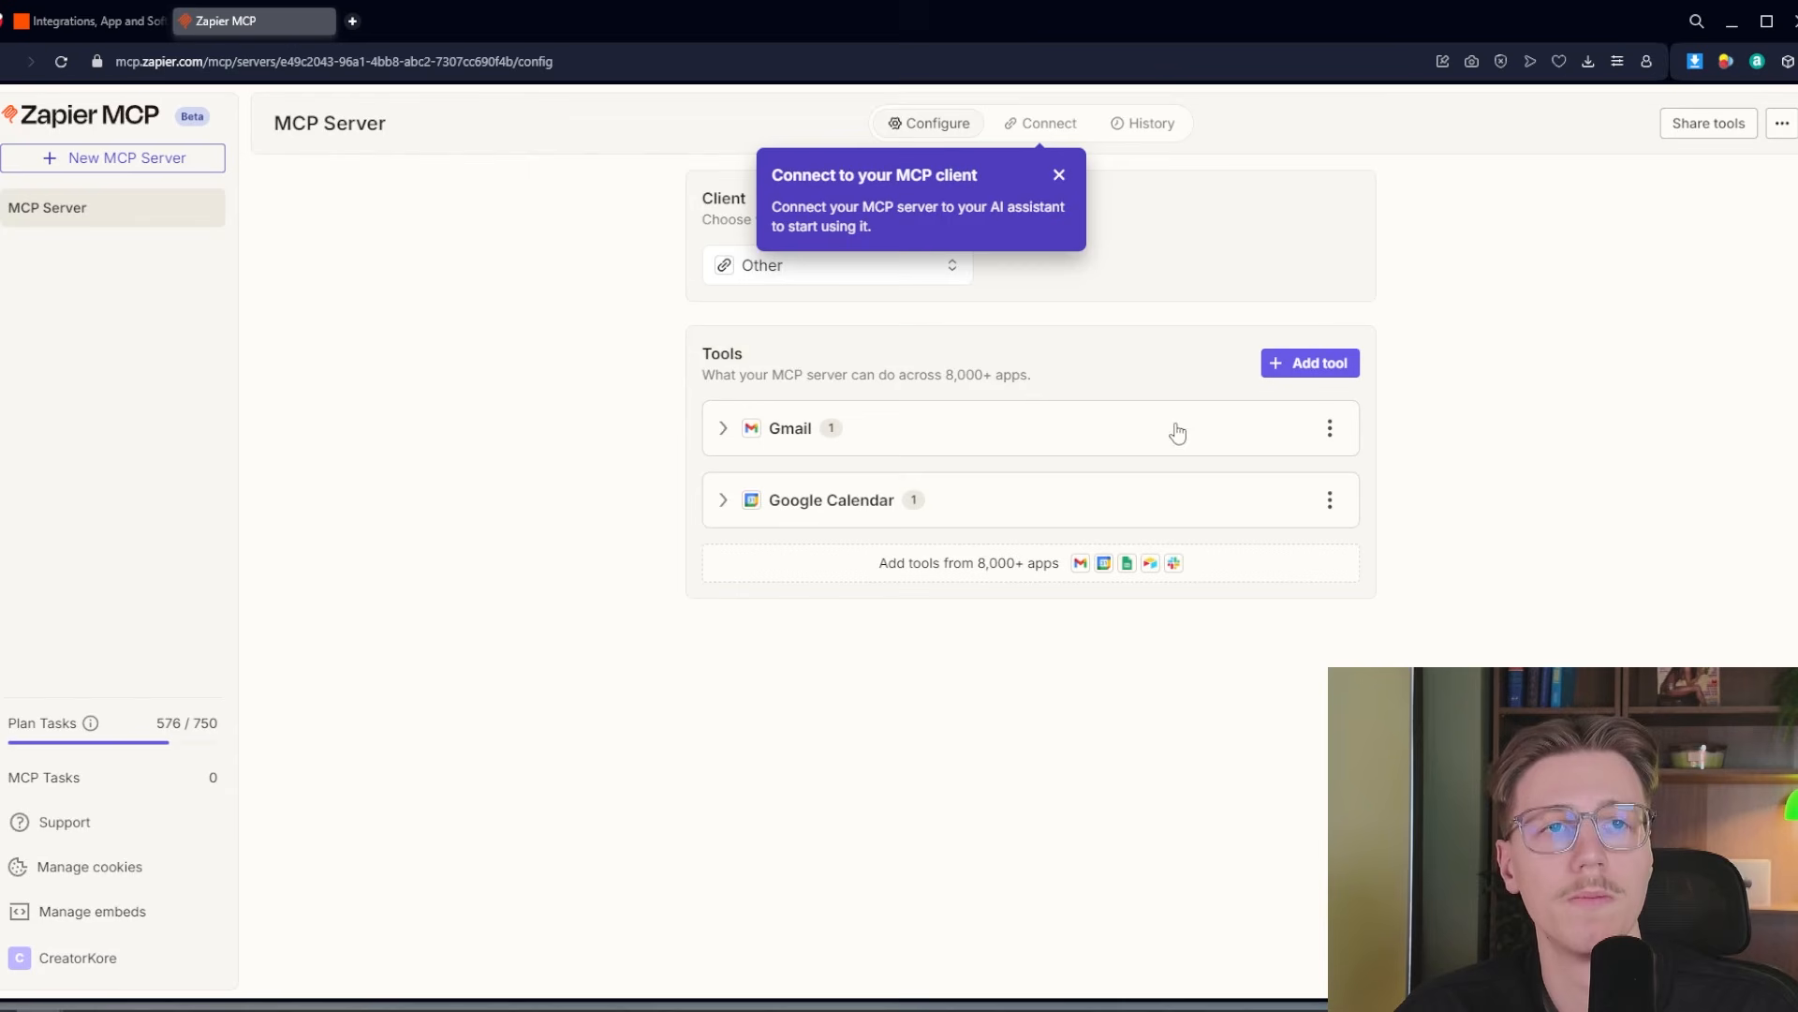
Expand the server's Gmail and Google Calendar entries to check their tools, and dismiss the client connection tip
left_click(1037, 447)
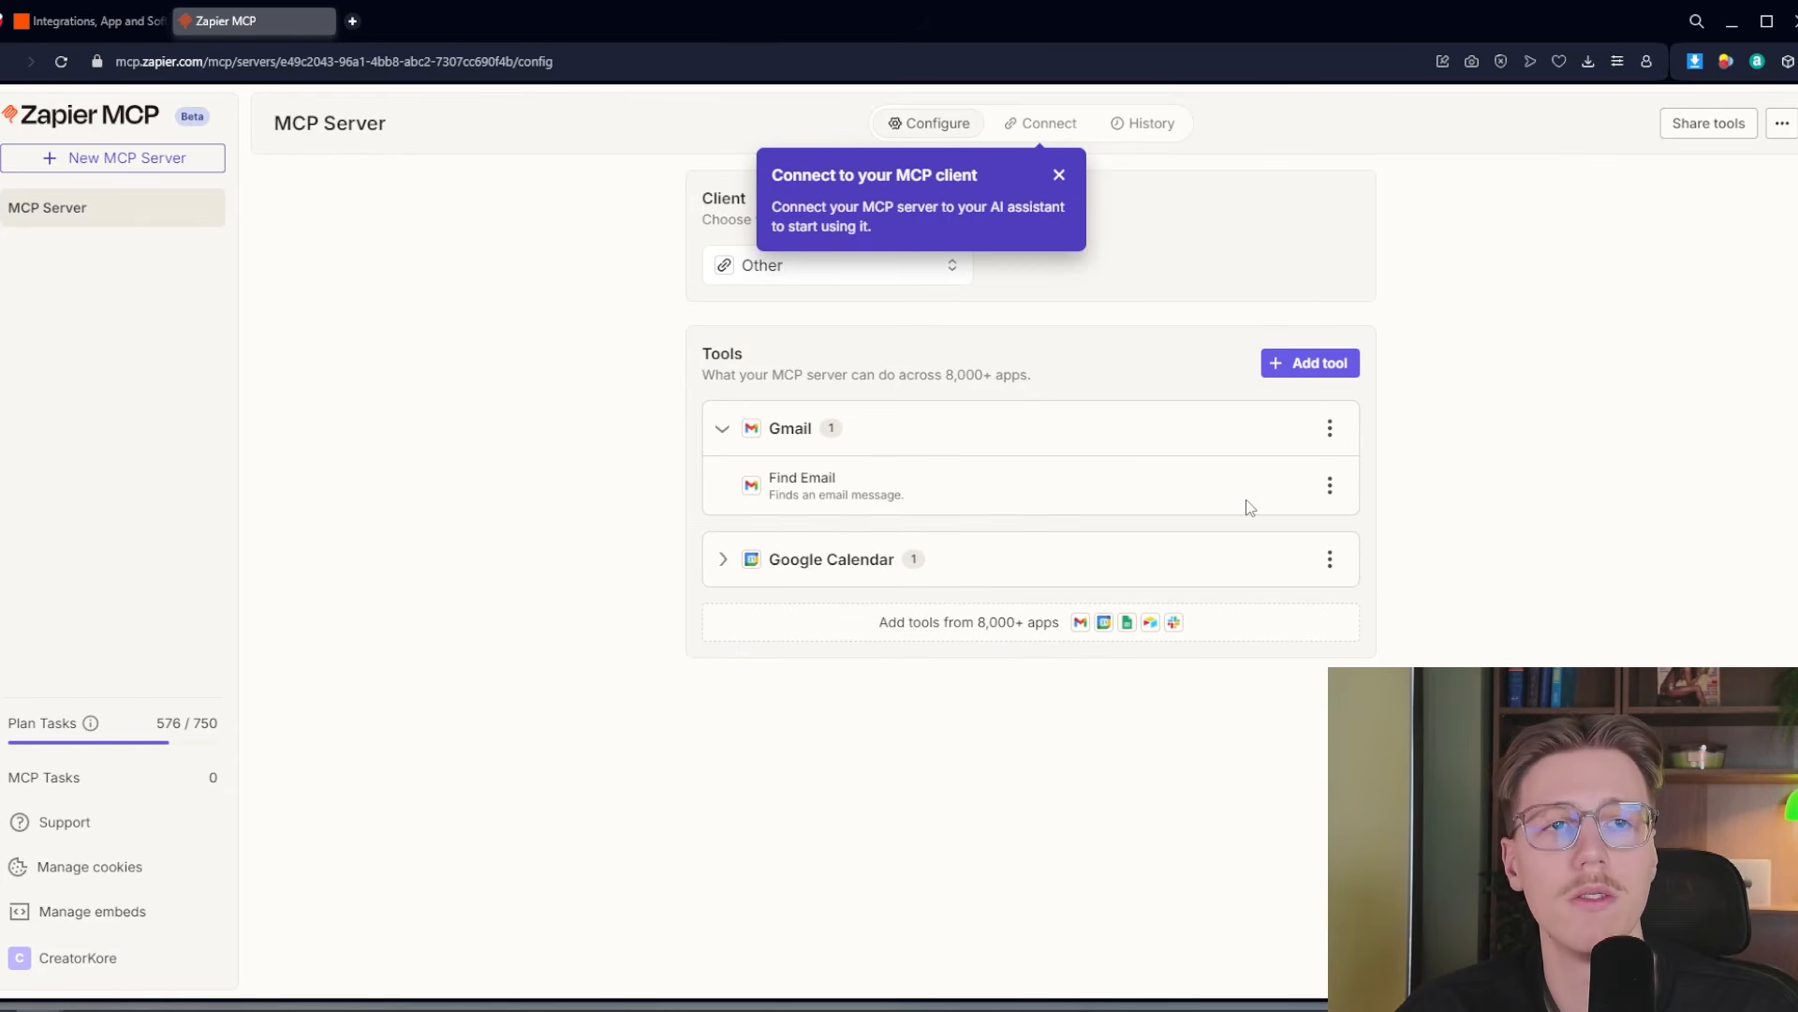
left_click(1330, 489)
left_click(1447, 506)
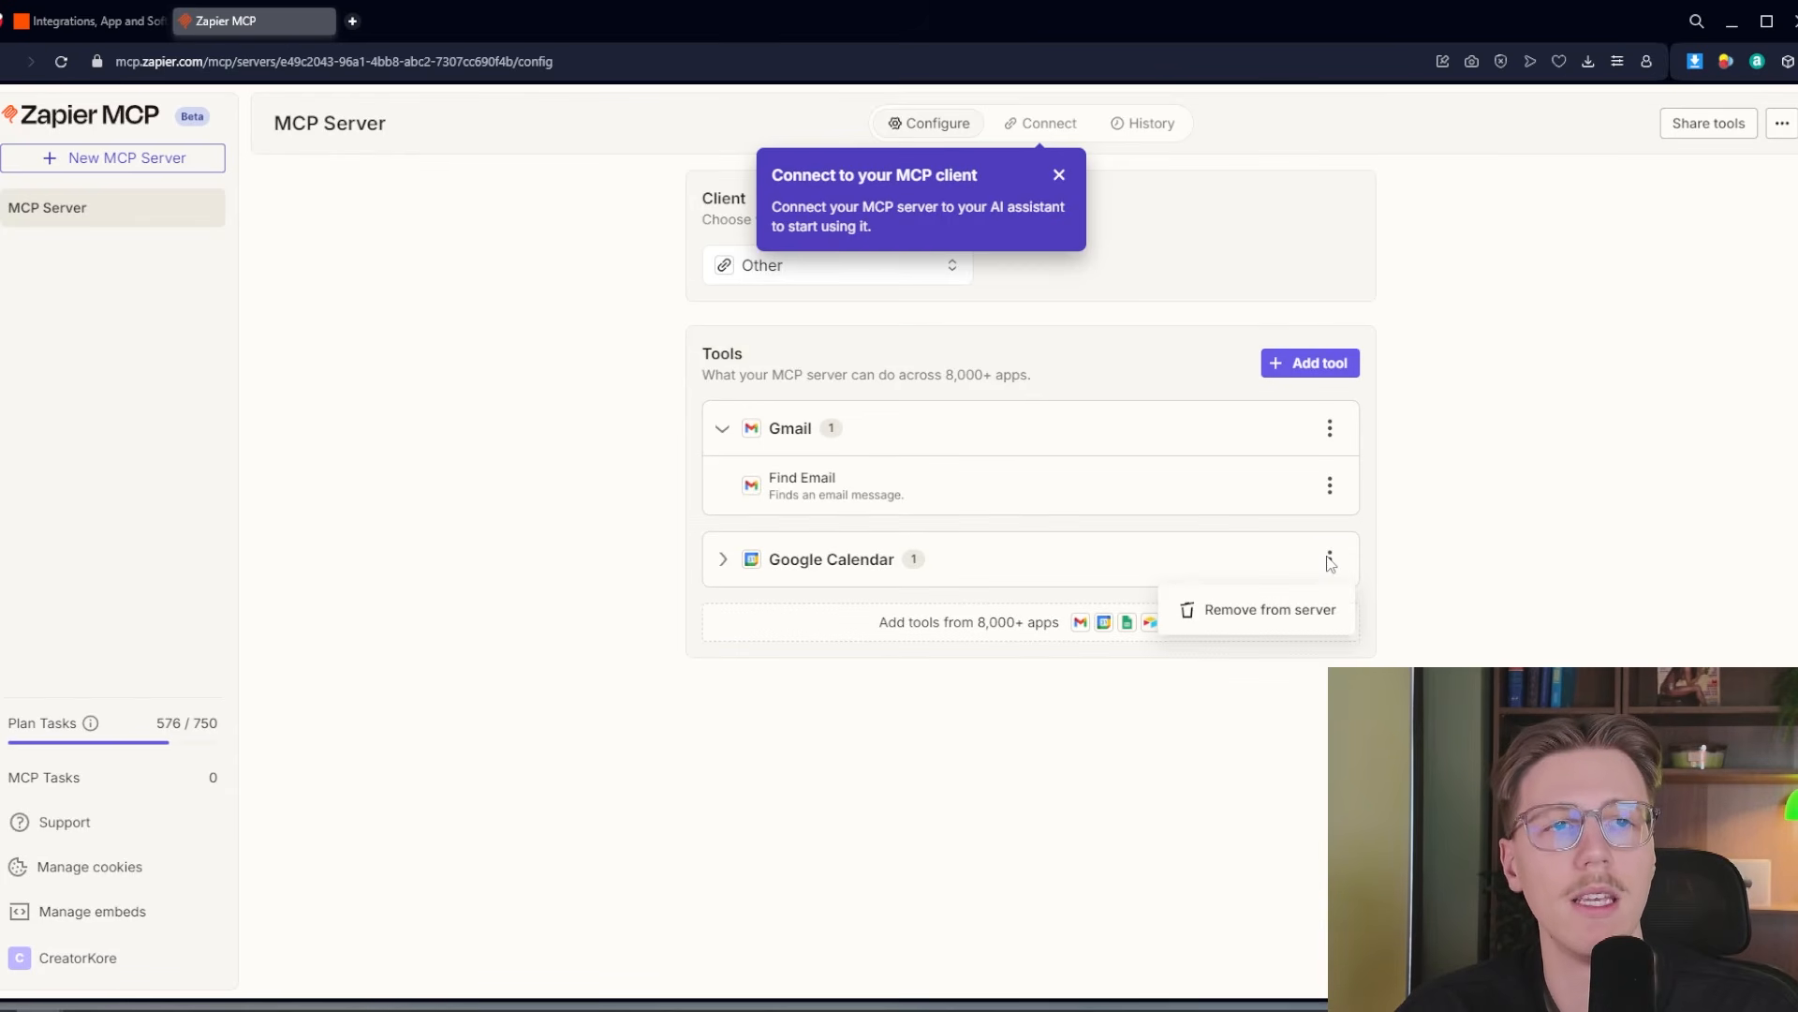
left_click(1114, 557)
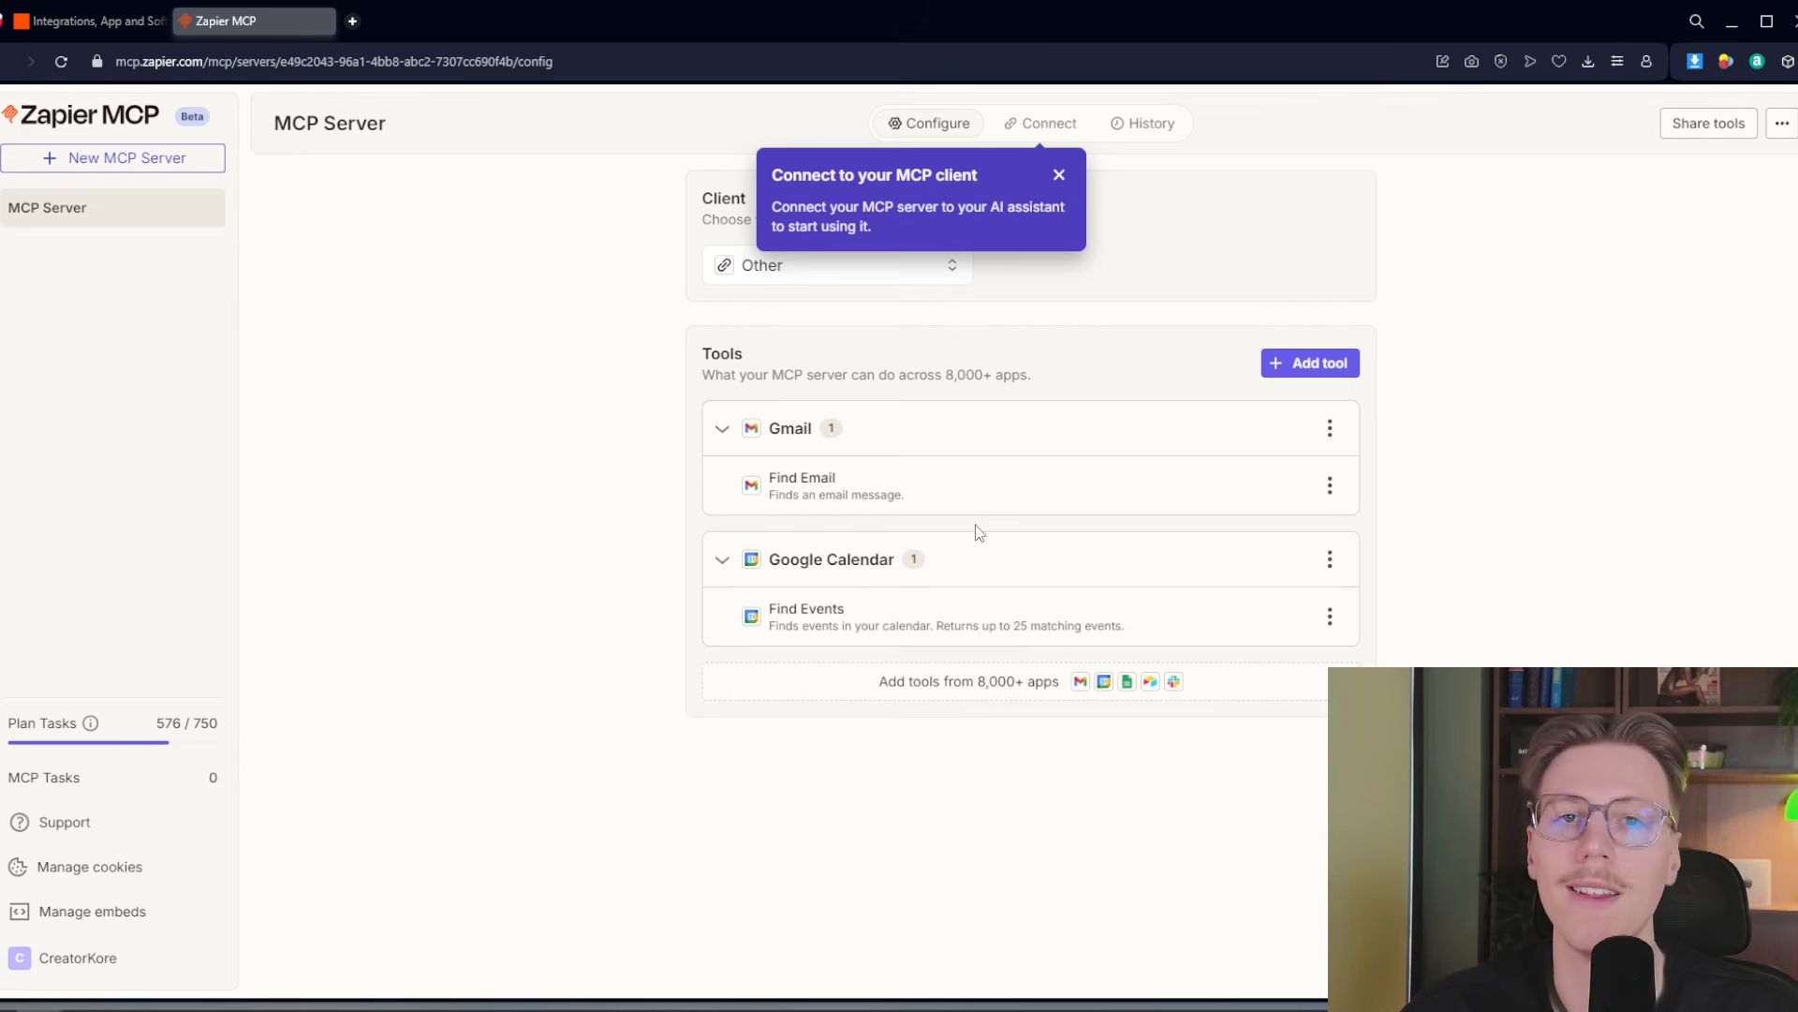
left_click(1060, 176)
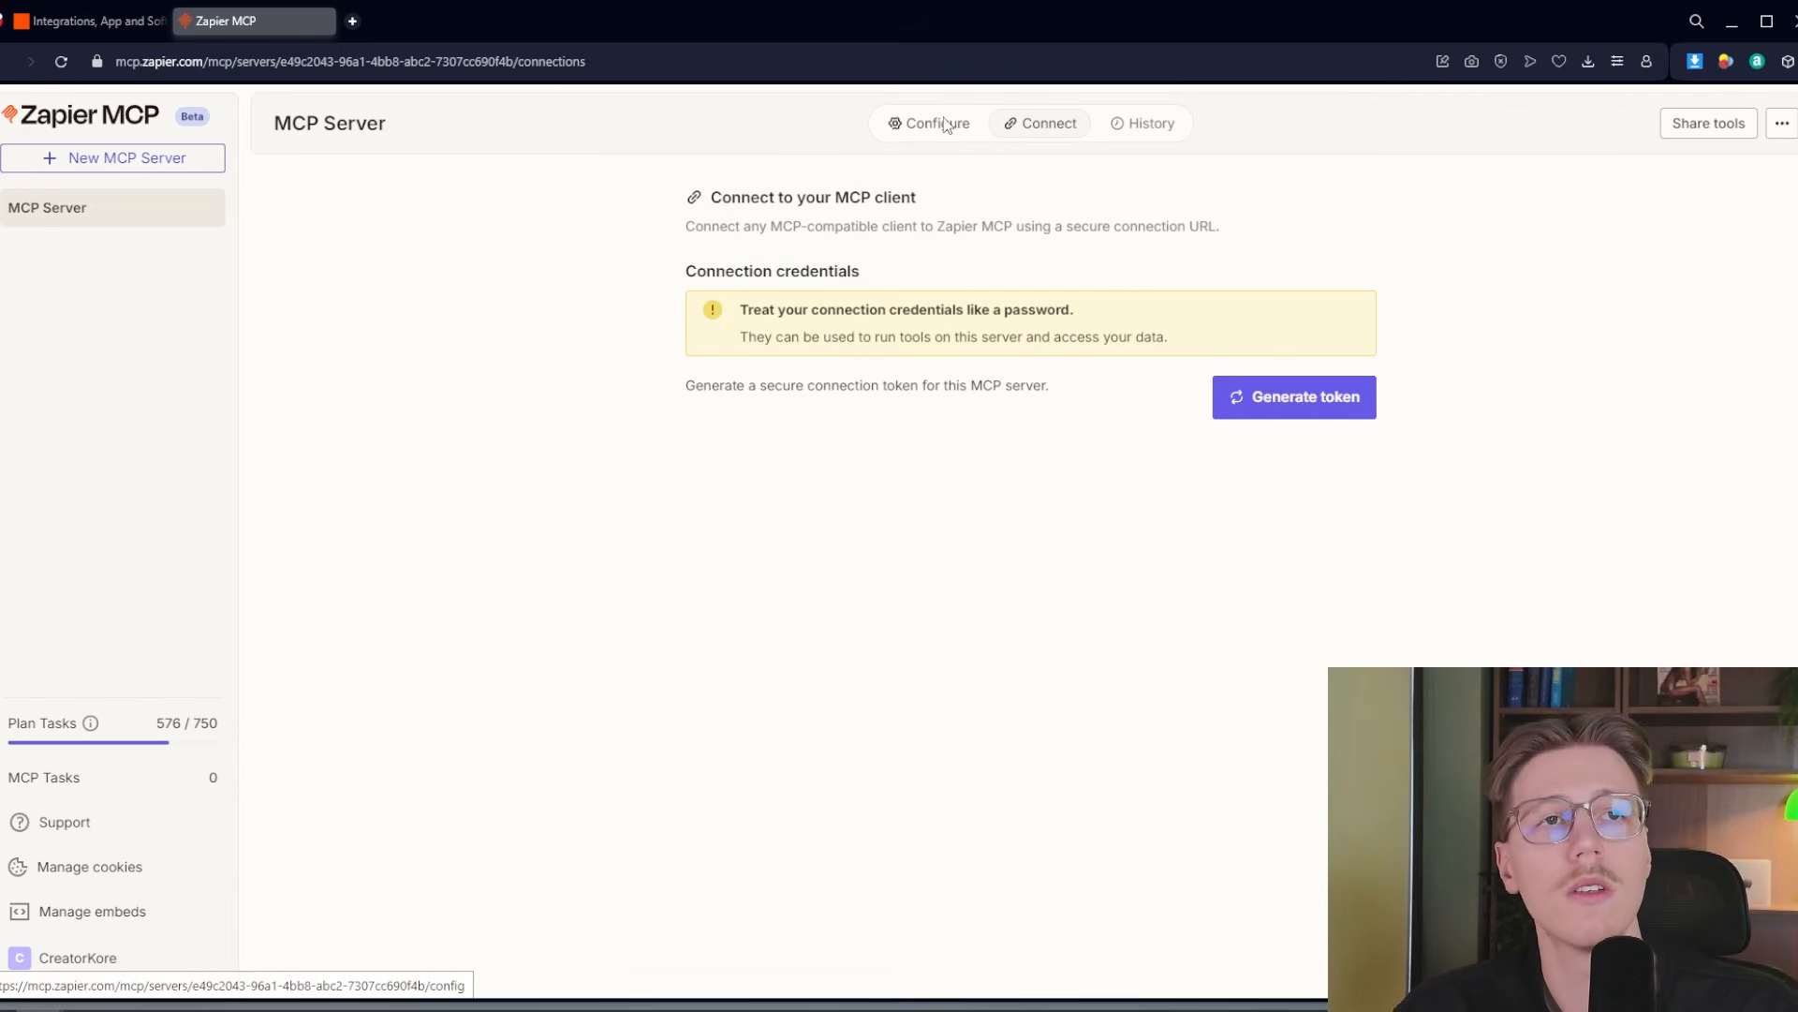
Generate a secure connection token for the Zapier MCP server
left_click(929, 123)
left_click(1049, 124)
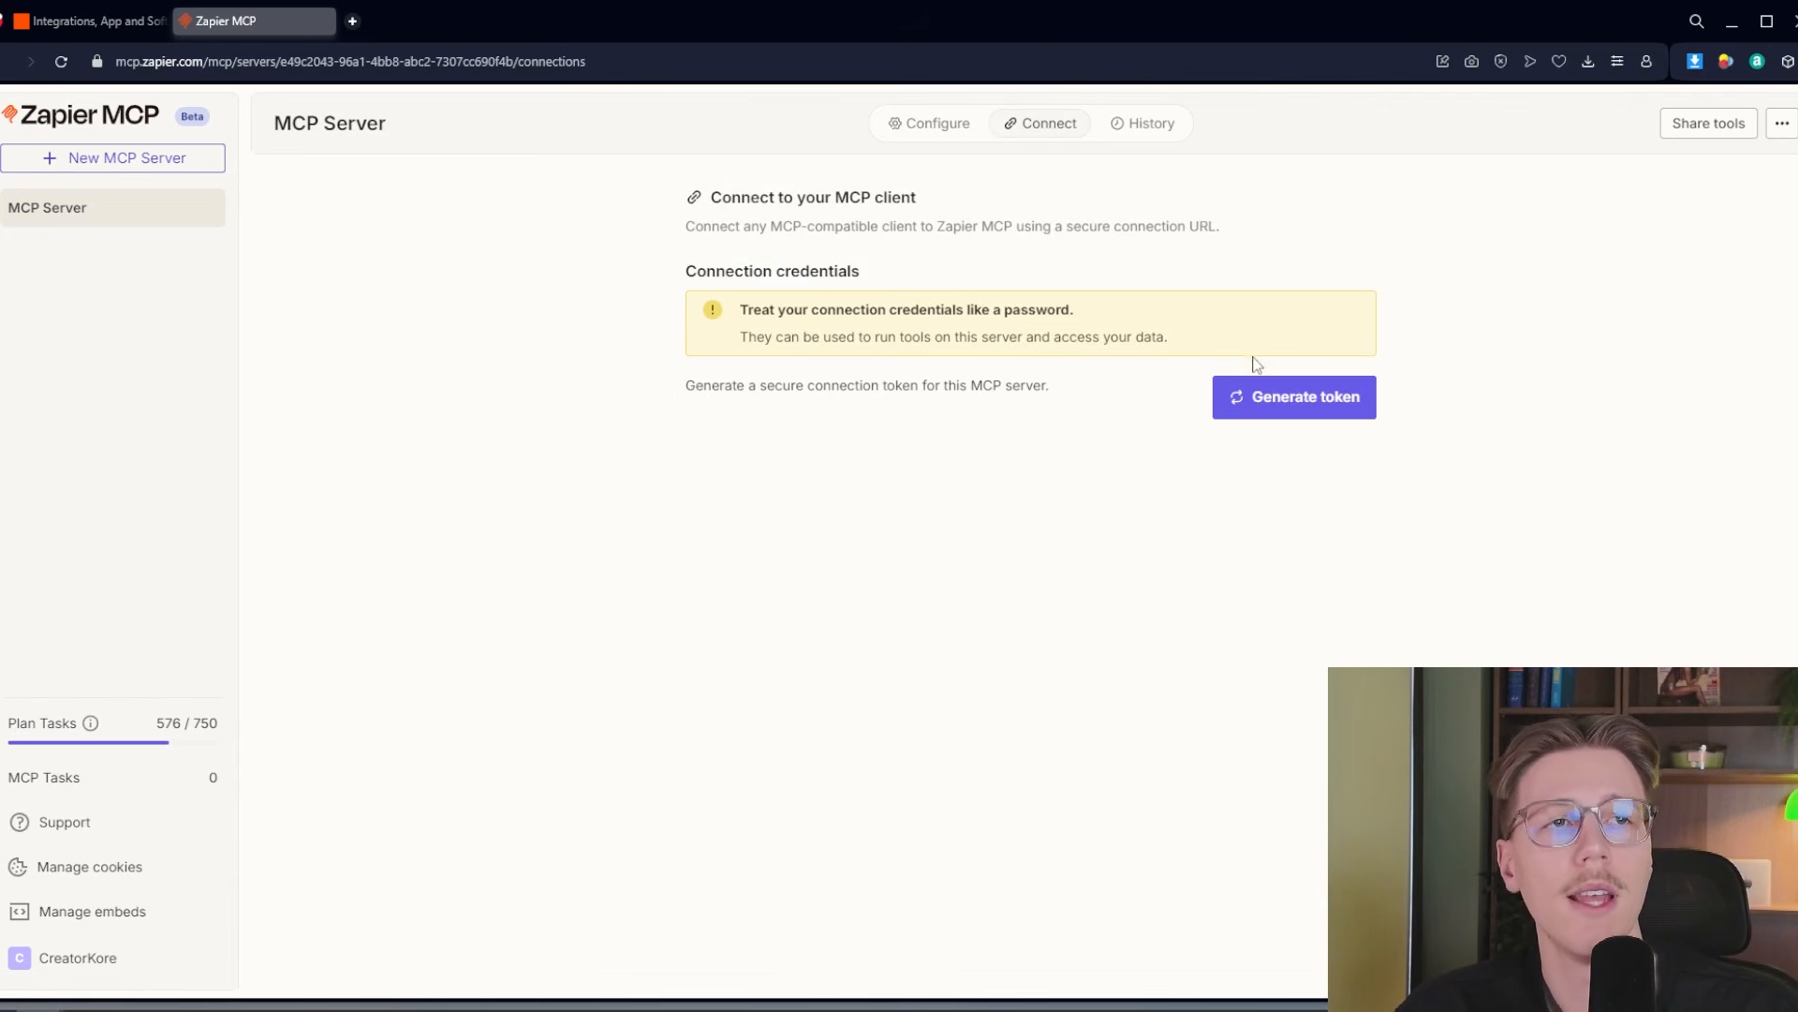
left_click(1297, 415)
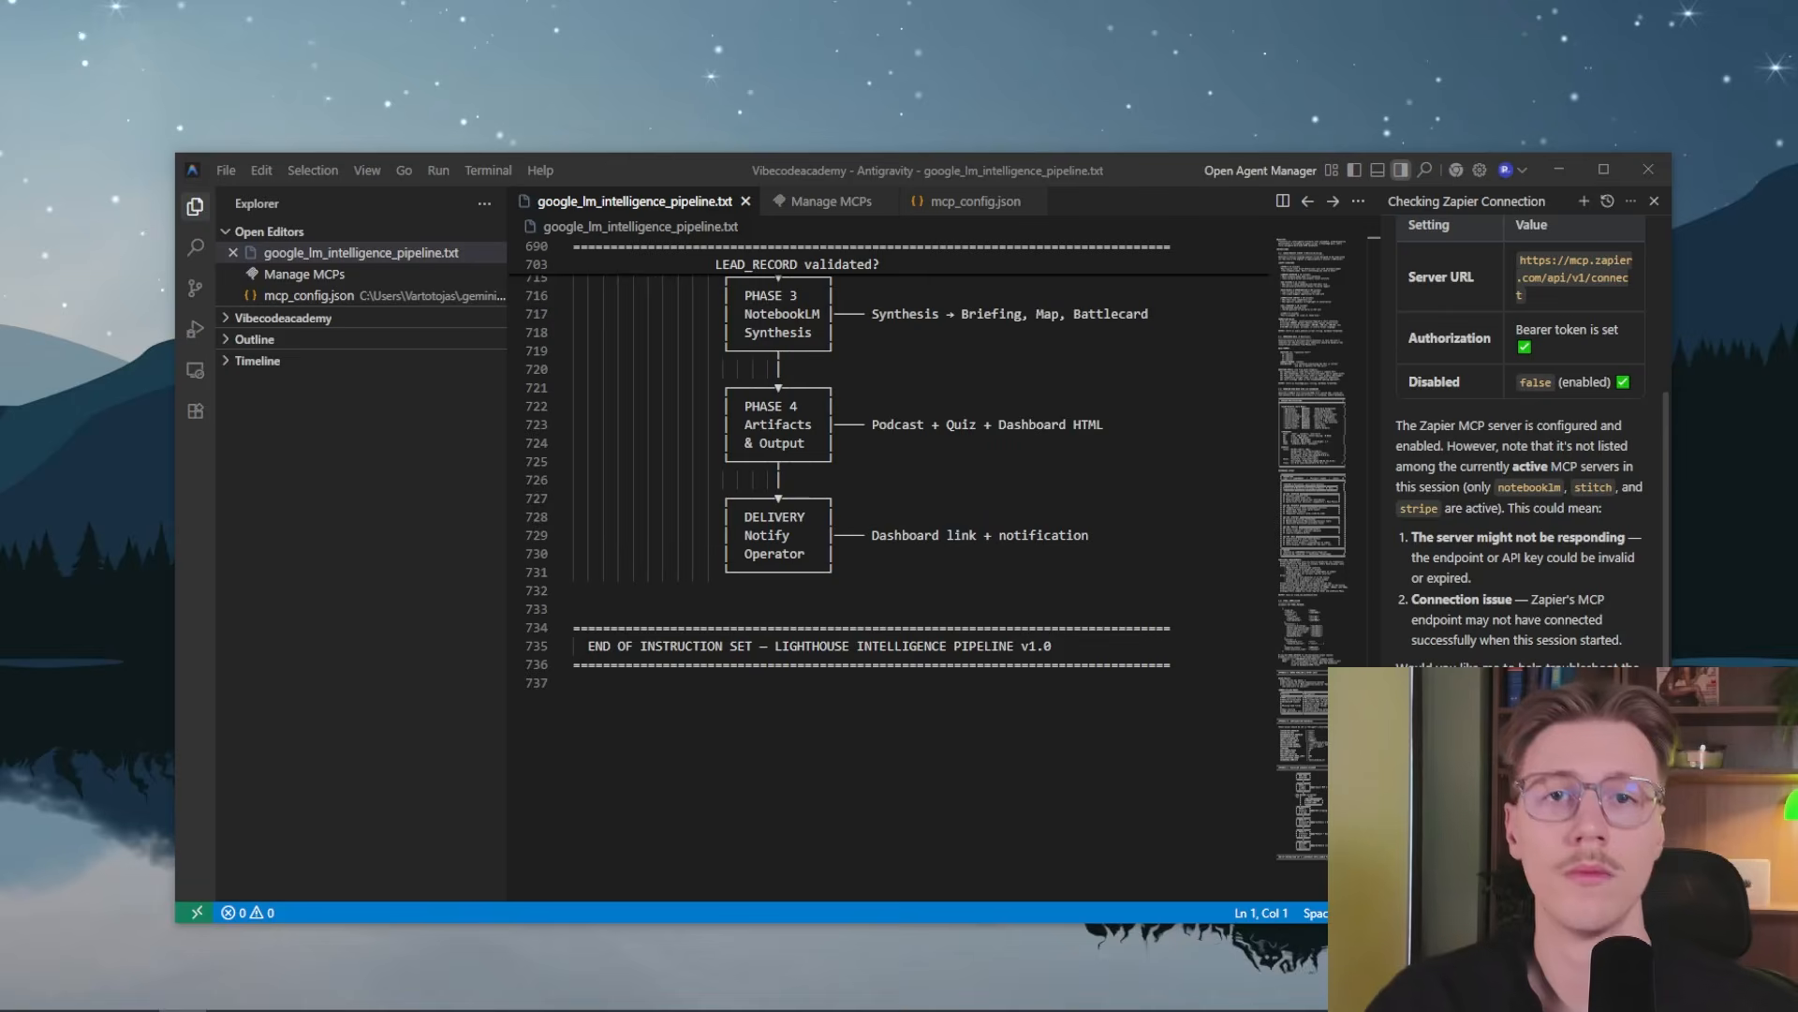
Switch to Antigravity and open the MCP server management page to check which servers are listed
scroll(1467, 377, "up", 2)
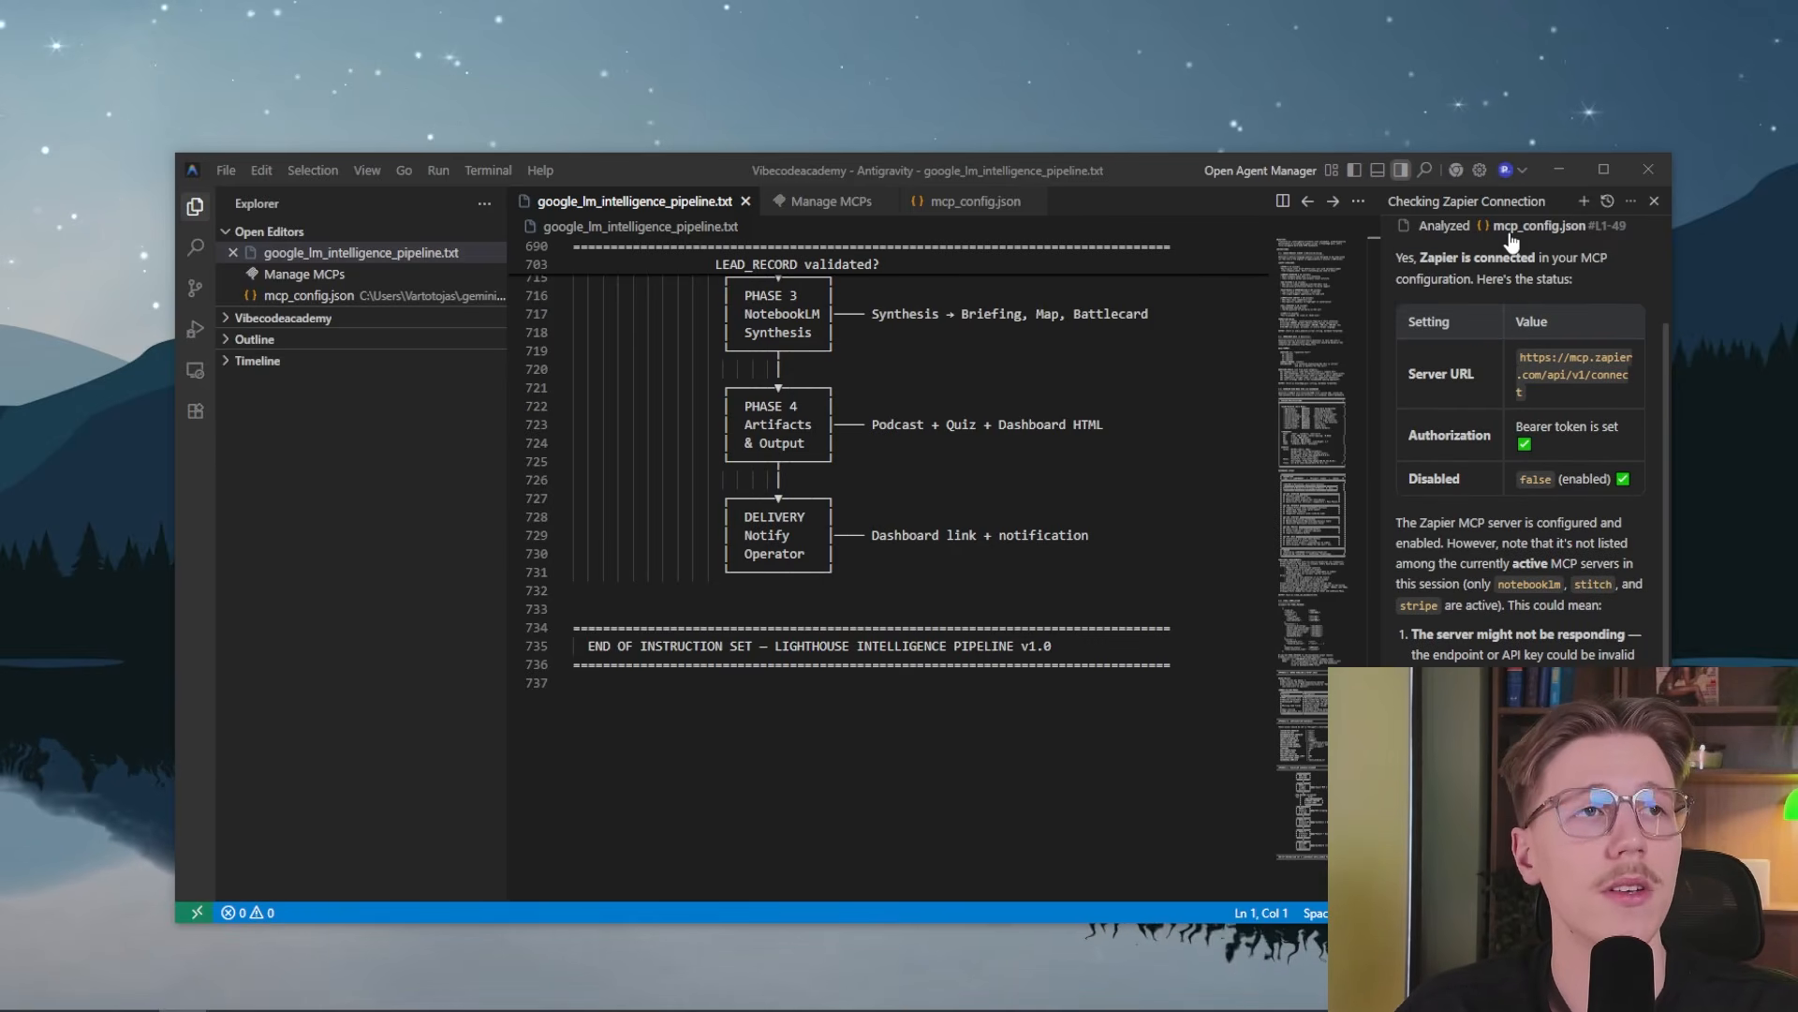
left_click(1630, 200)
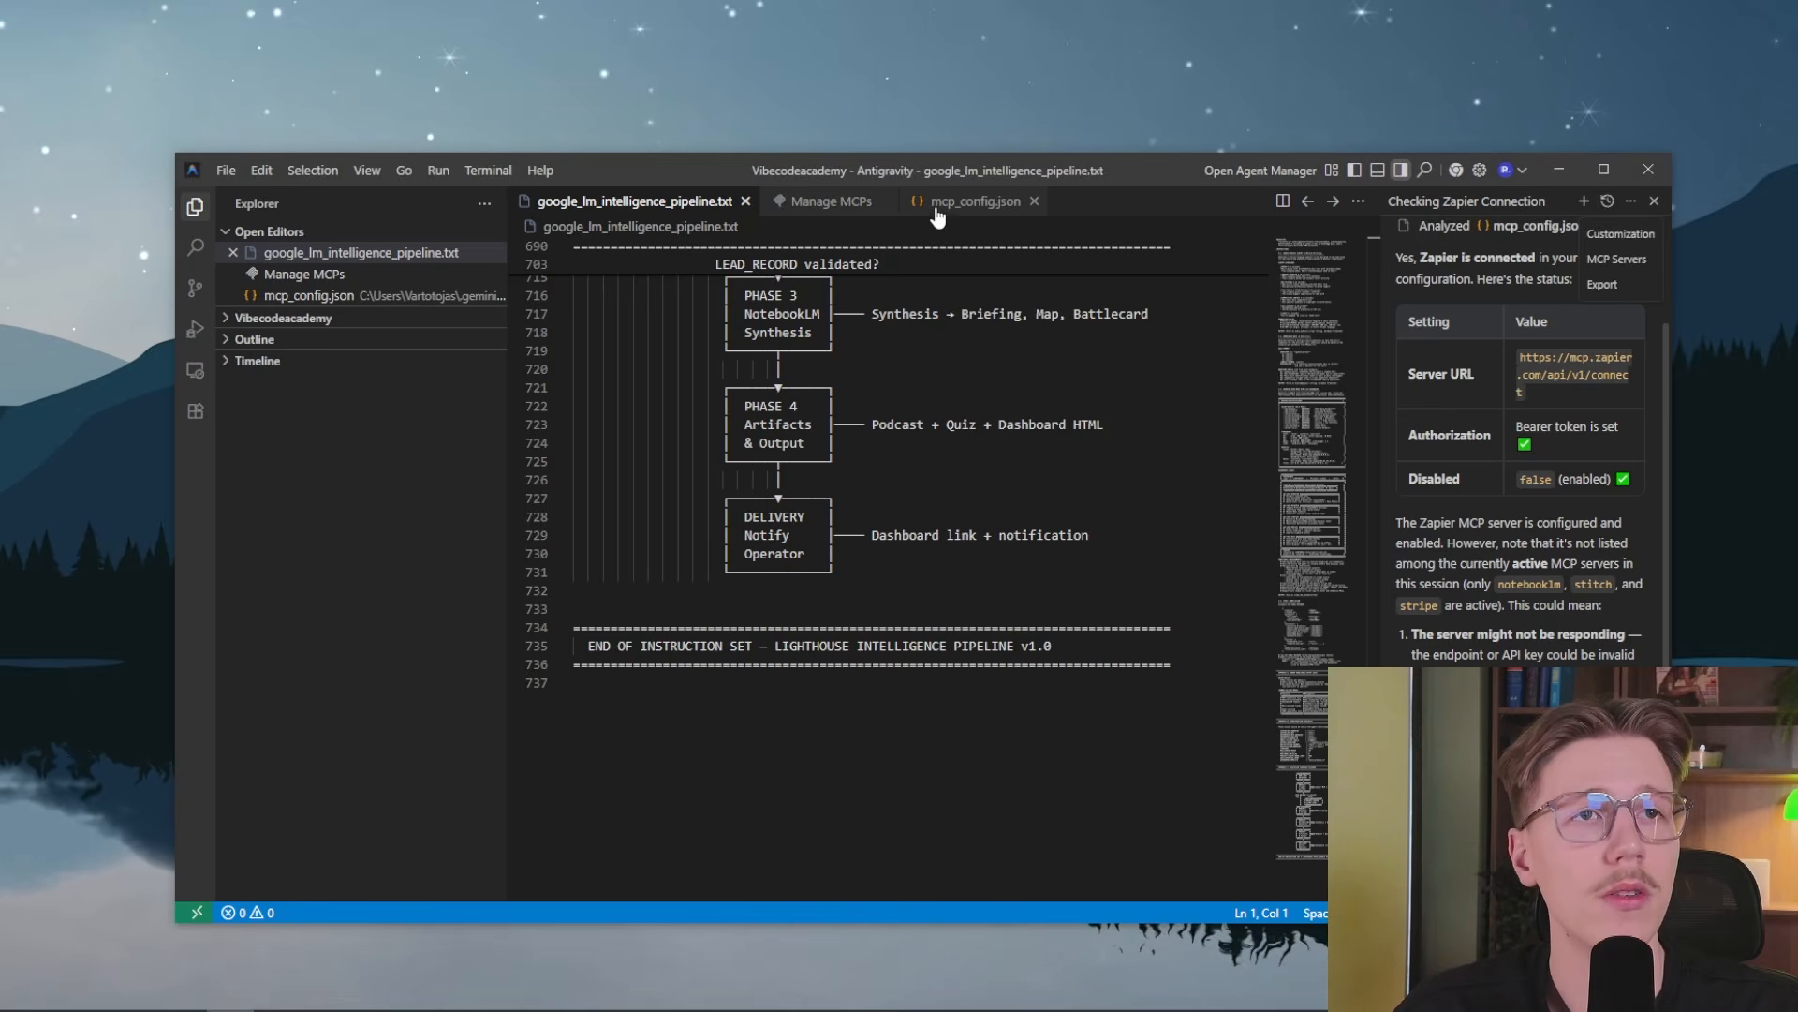
left_click(1604, 258)
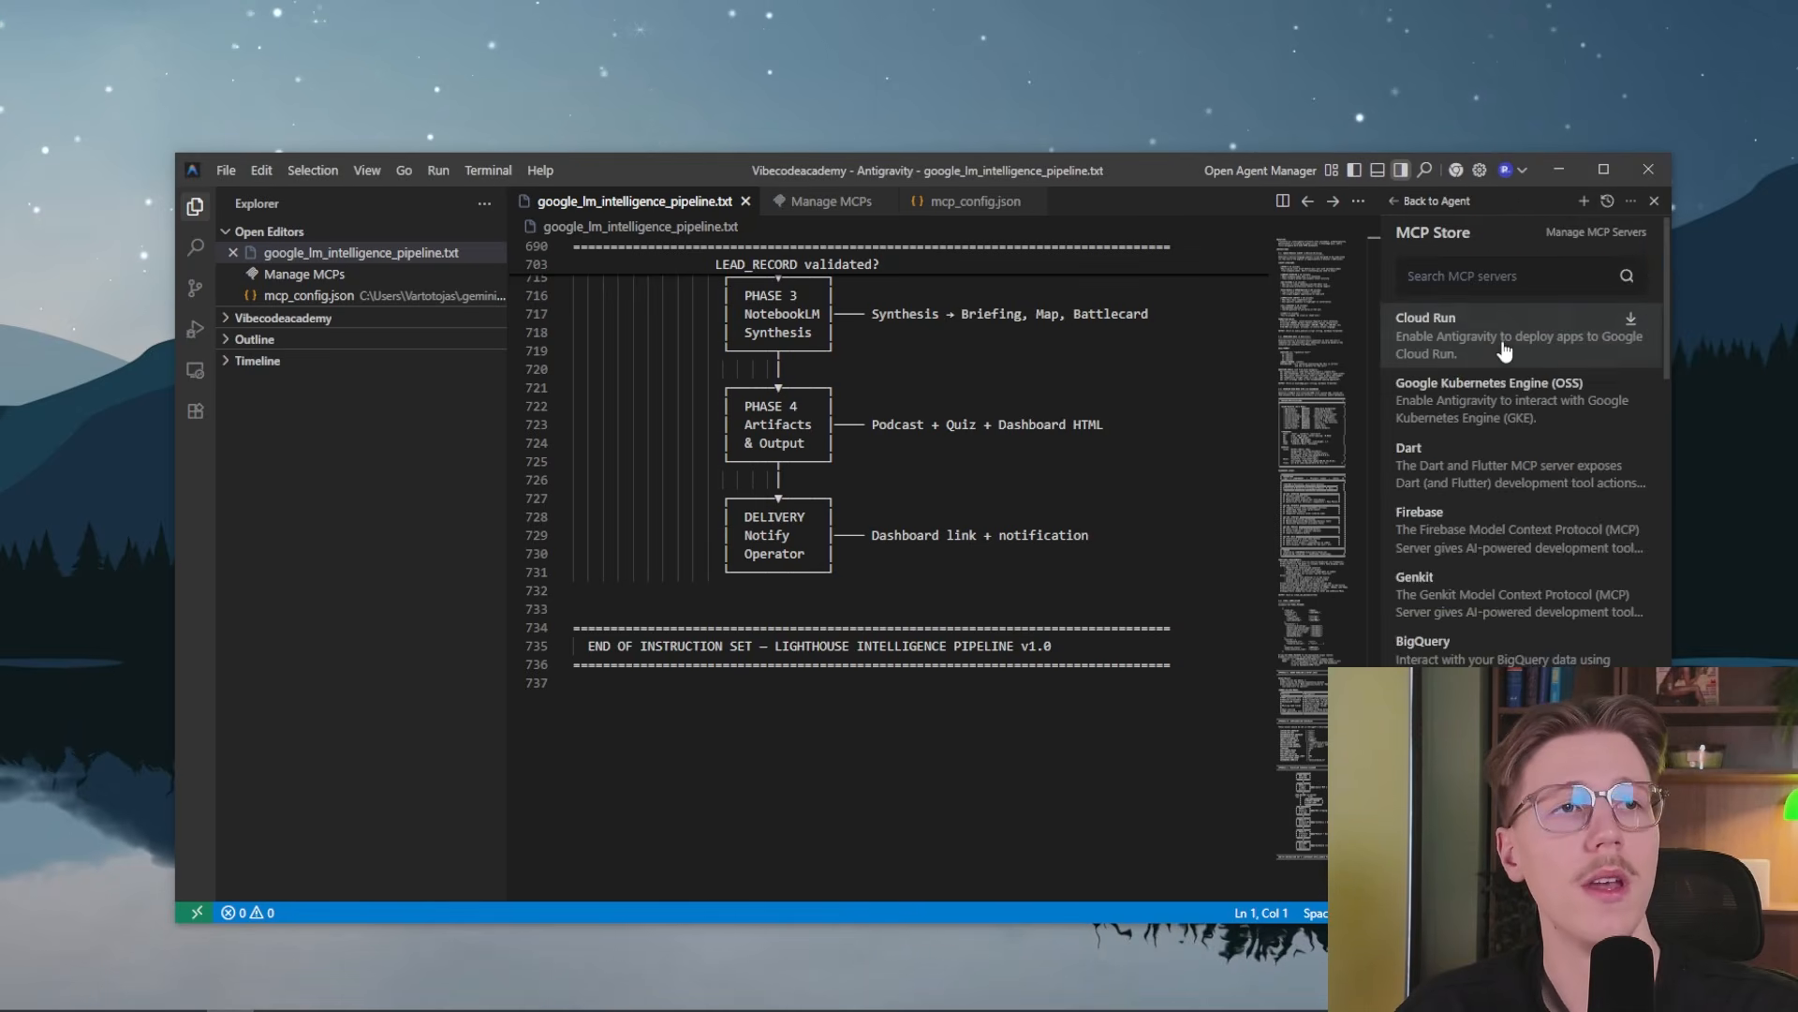
left_click(1596, 233)
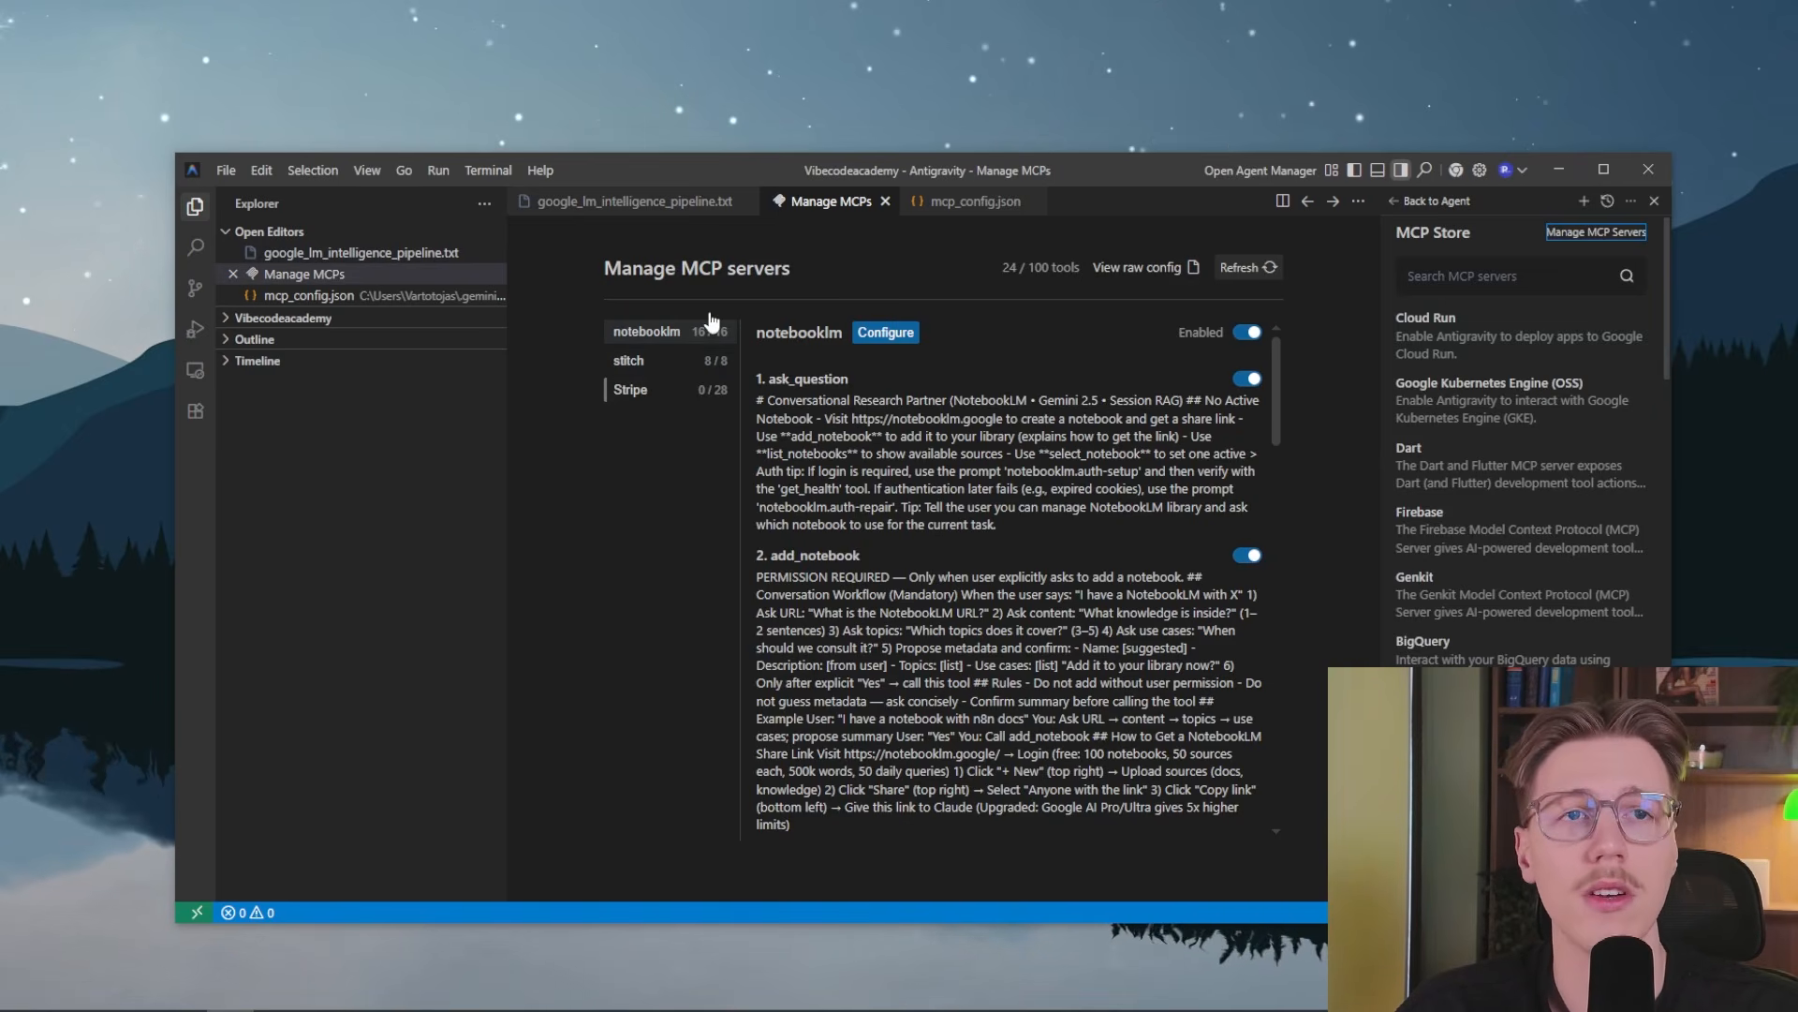
Send the agent a request about Zapier's entry in the MCP server list, and examine the zapier server's tools
left_click(1426, 202)
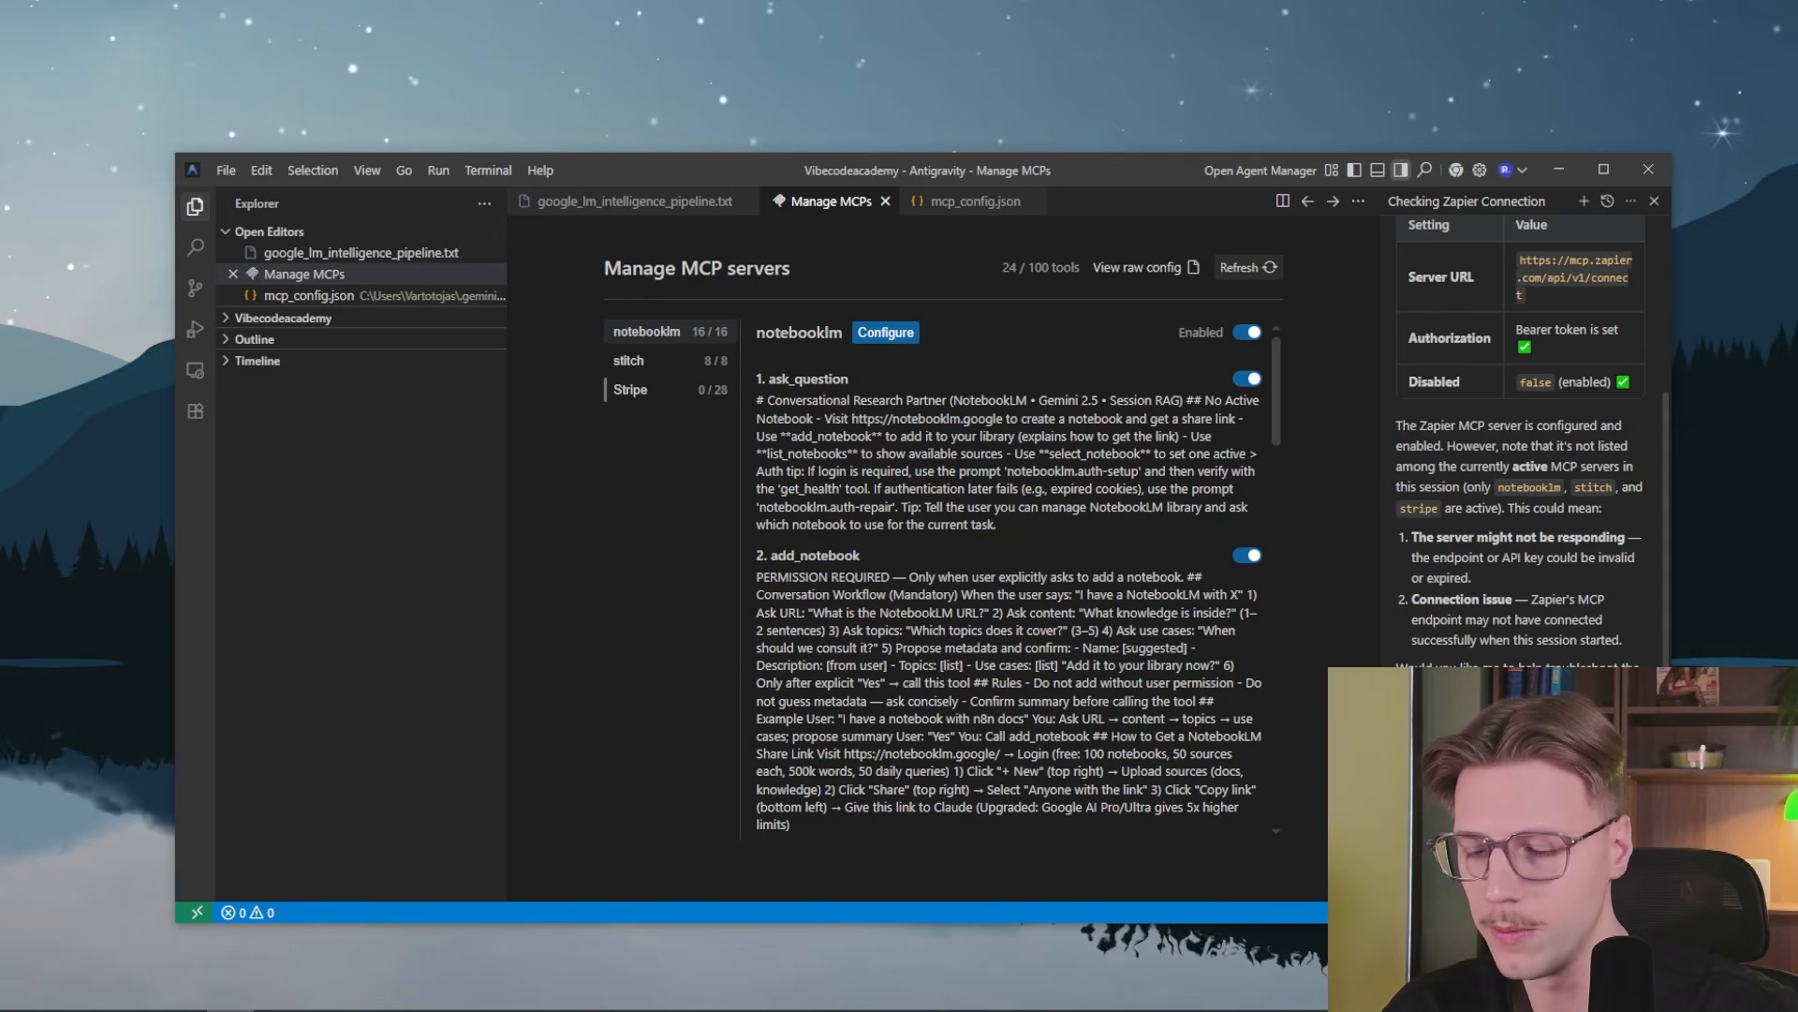
key("Return")
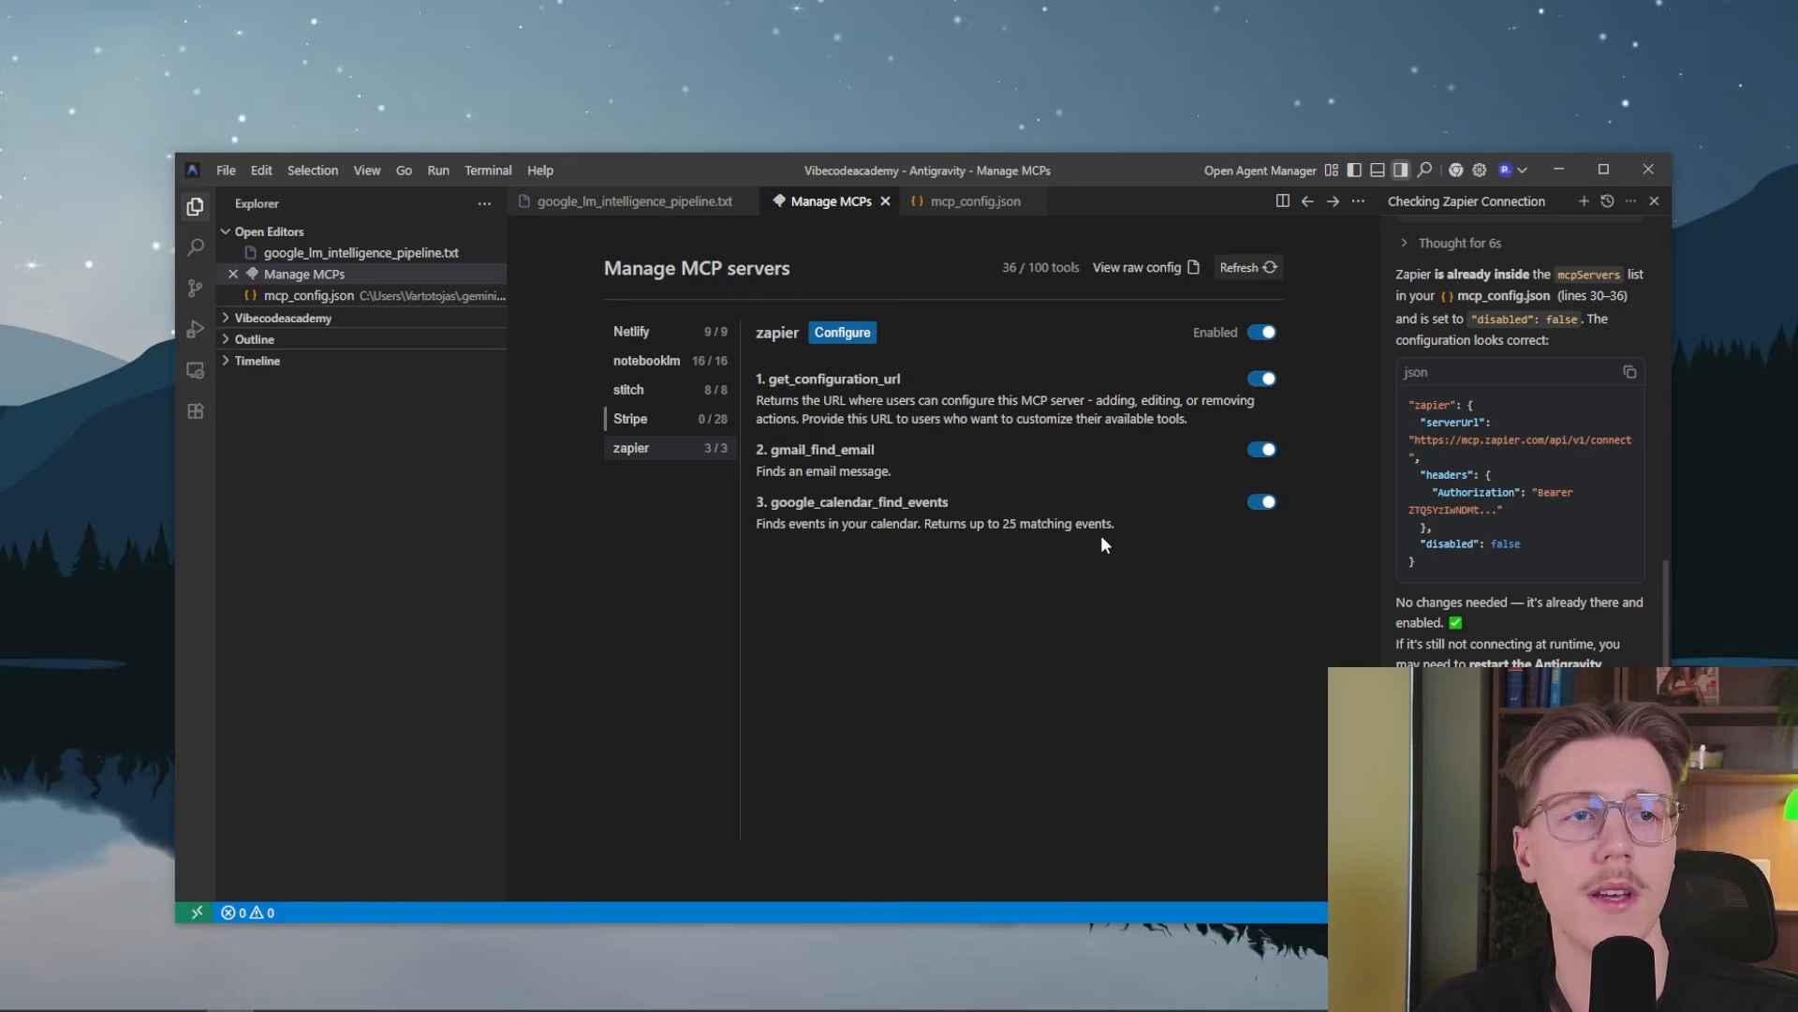
left_click_drag(1097, 525, 1075, 524)
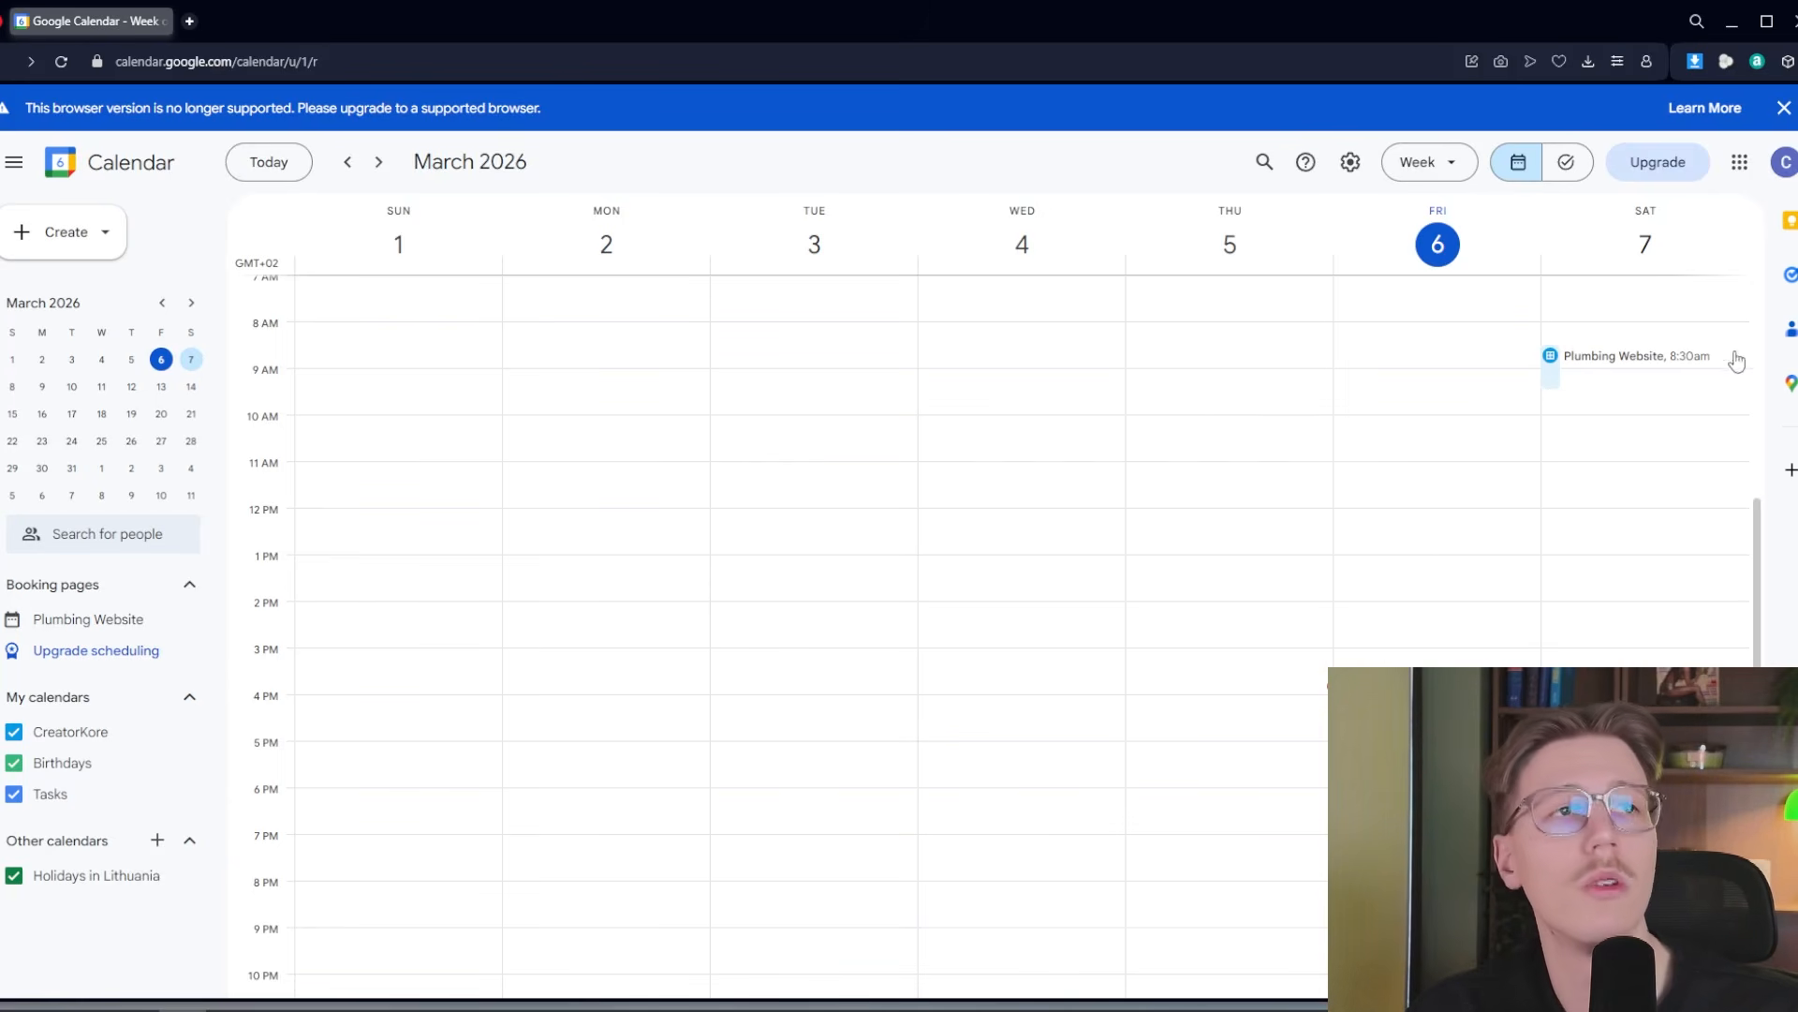
Switch to Google Calendar, dismiss the unsupported-browser notice and view the Plumbing Website appointment's details on Saturday, March 7
left_click(1783, 108)
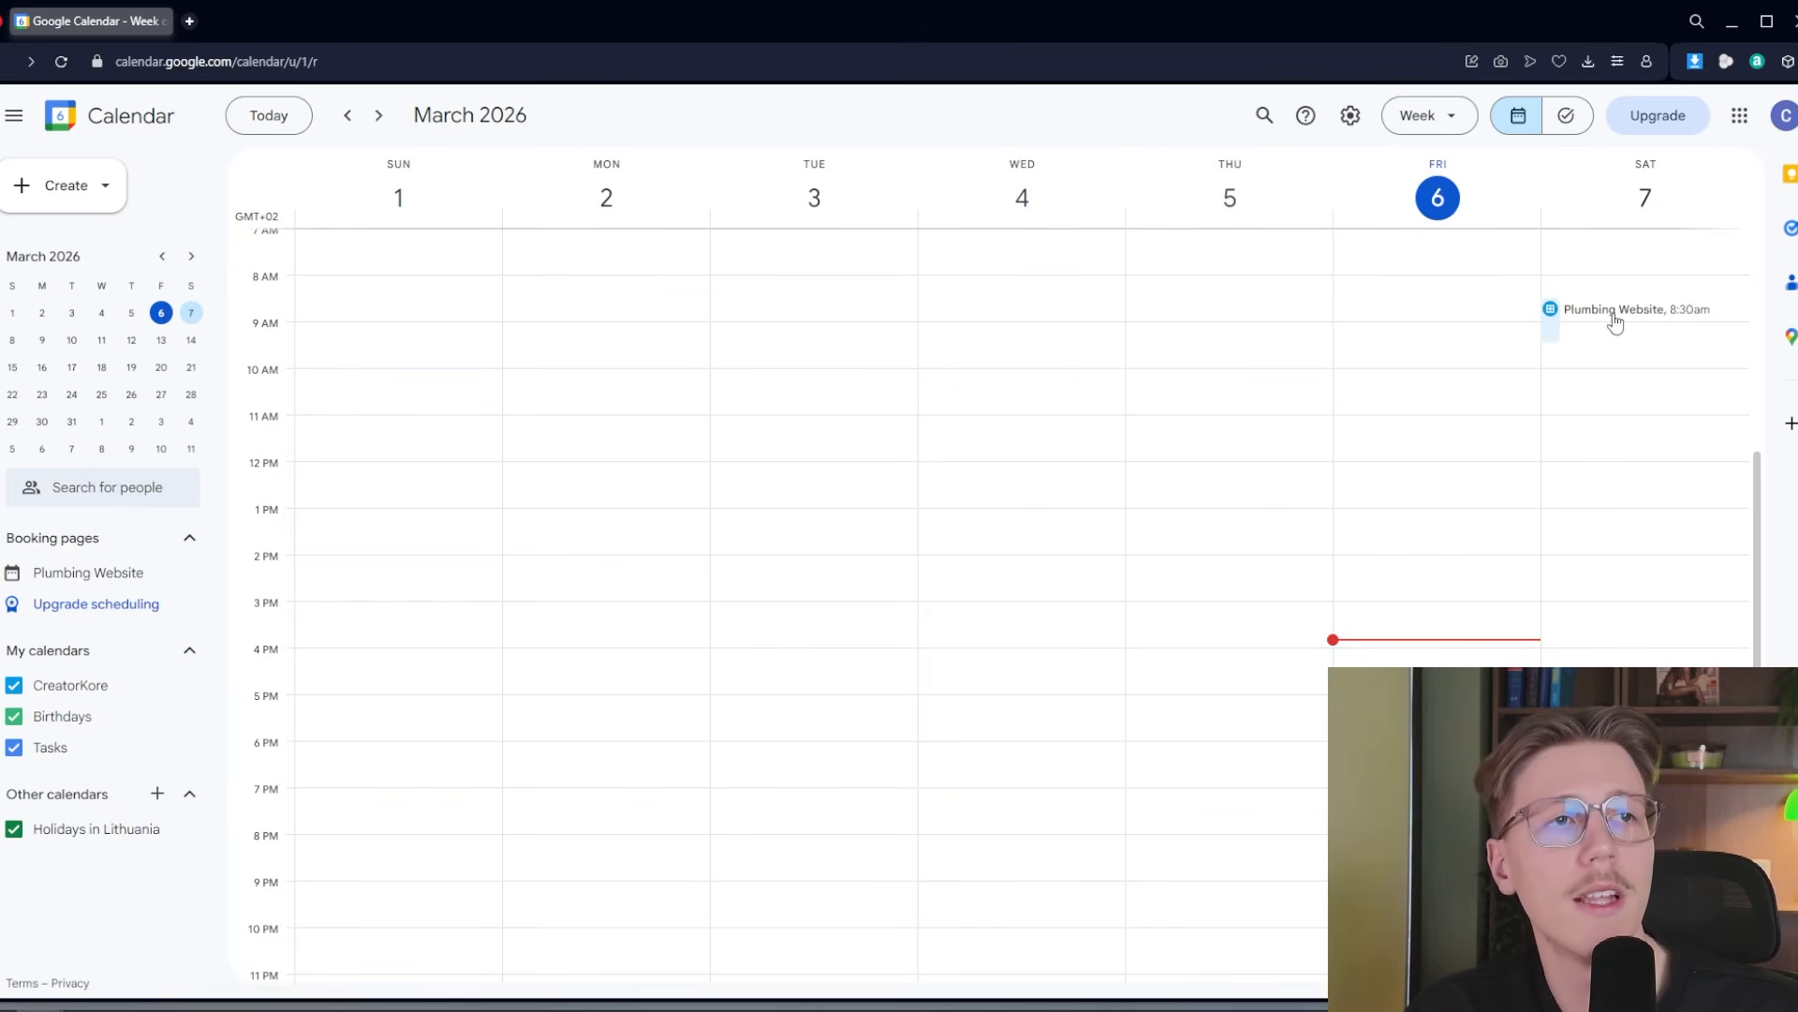
left_click(1613, 321)
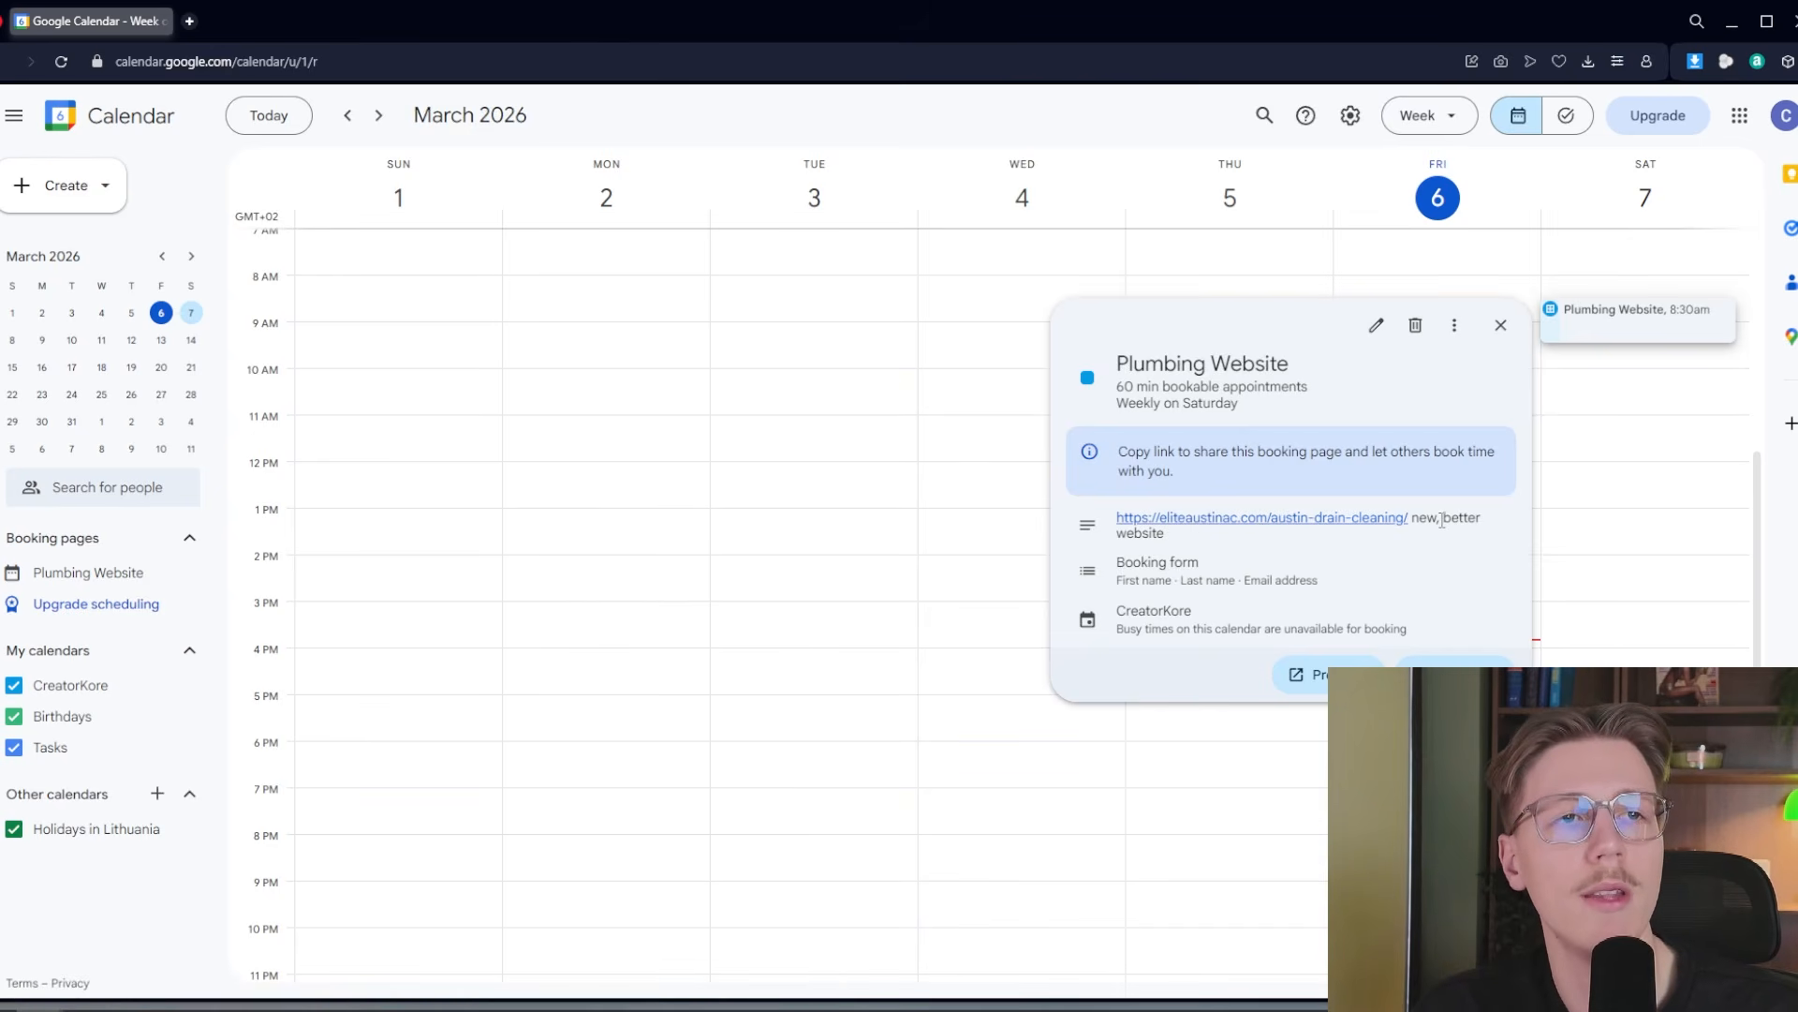
left_click(1638, 614)
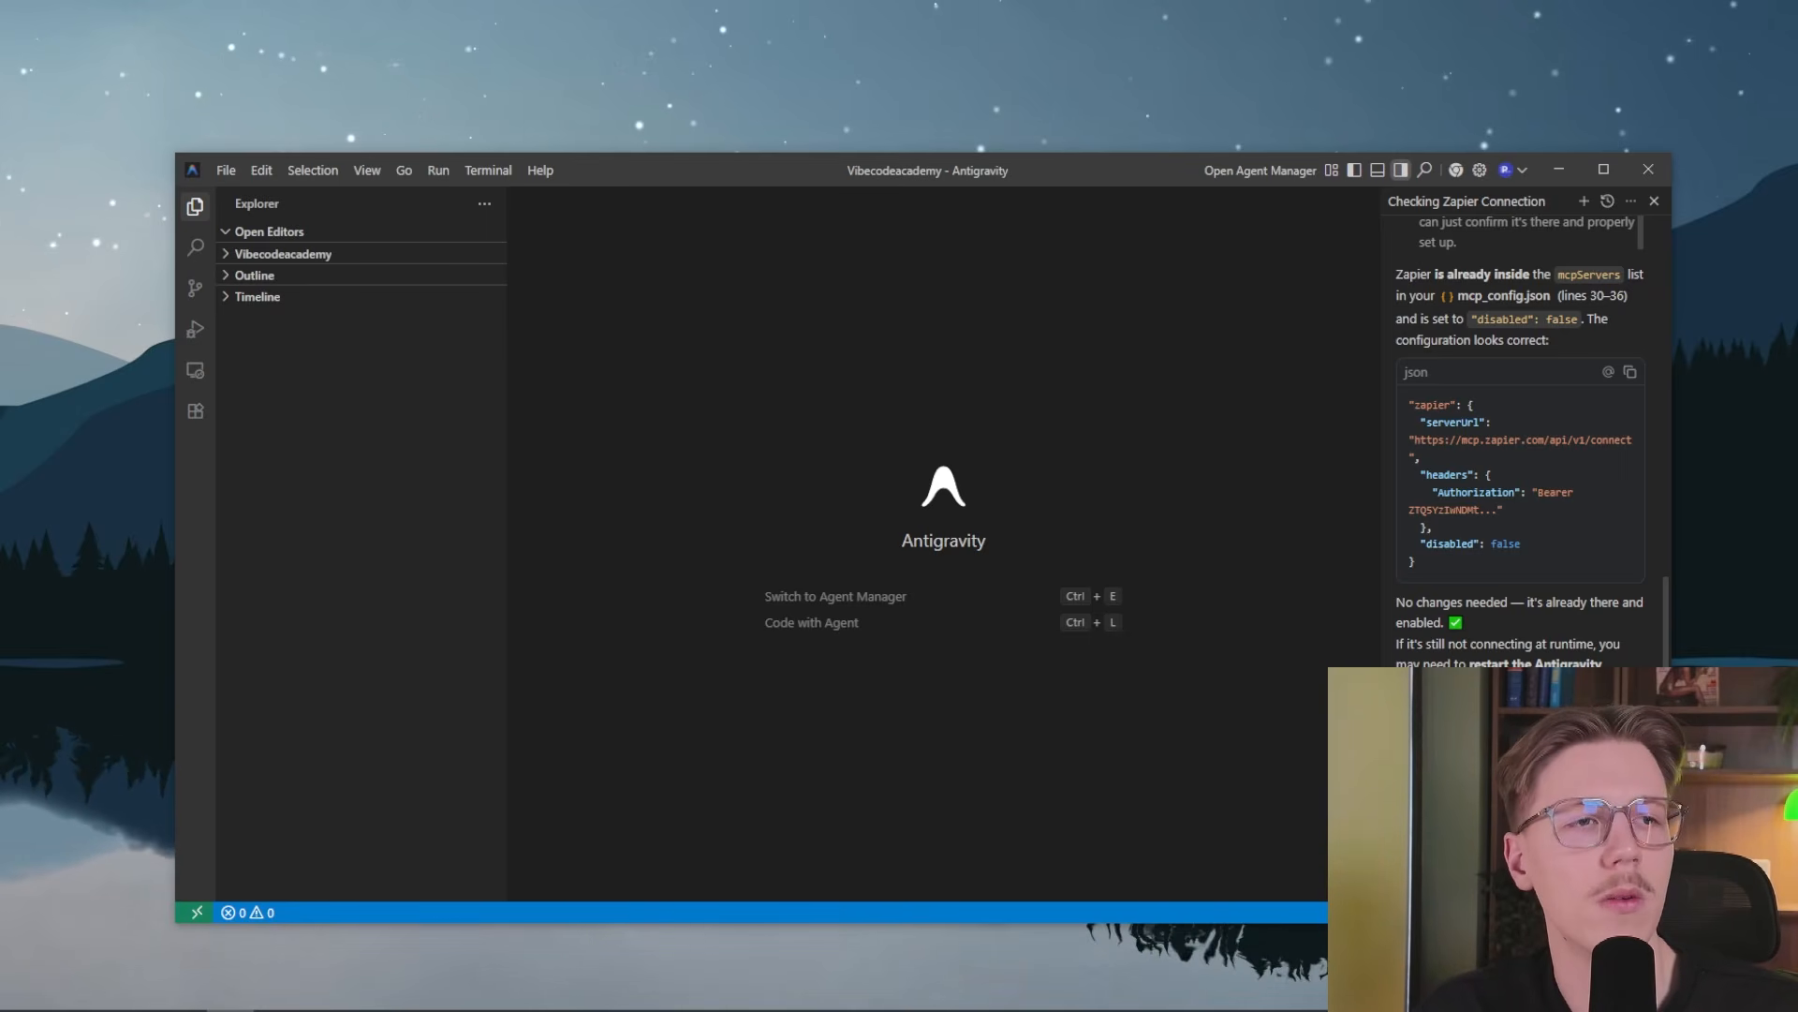
Have the agent initialize the Agency Intelligence Pipeline for the next booked meeting, and open google_lm_intelligence_pipeline.txt from the Vibecodeacademy folder
key("Return")
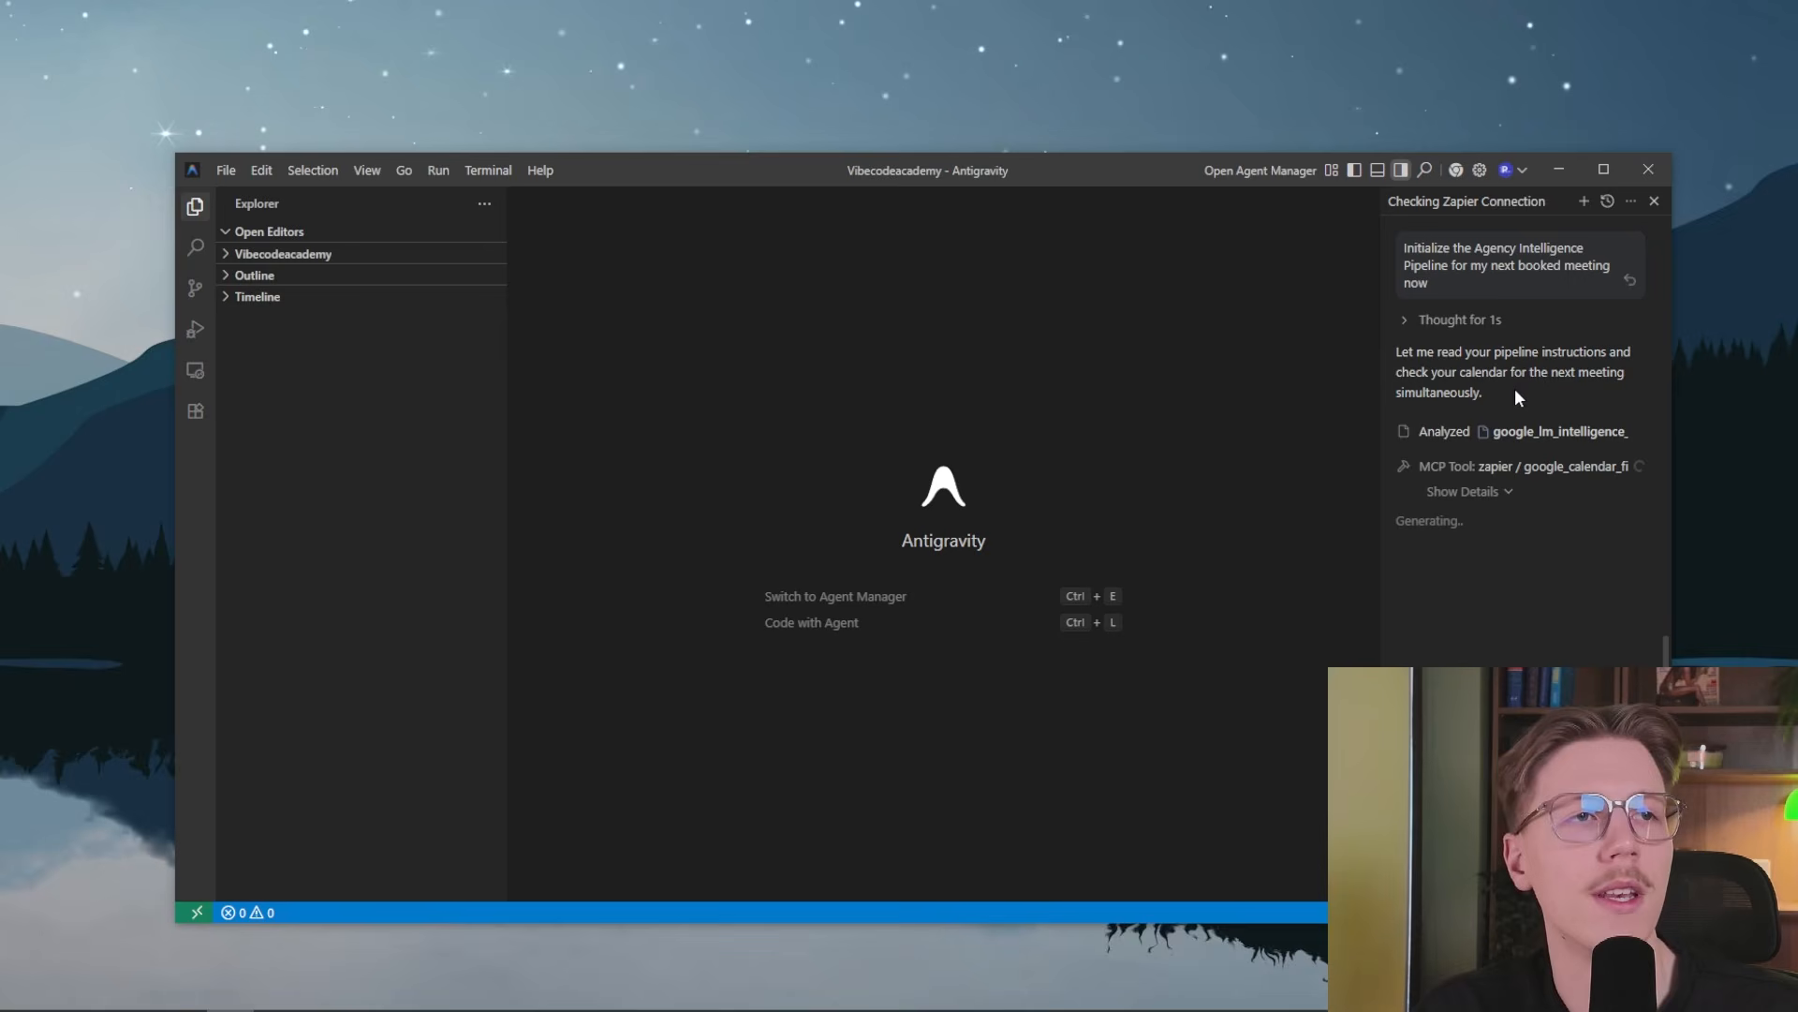
left_click(273, 234)
left_click(239, 255)
left_click(281, 273)
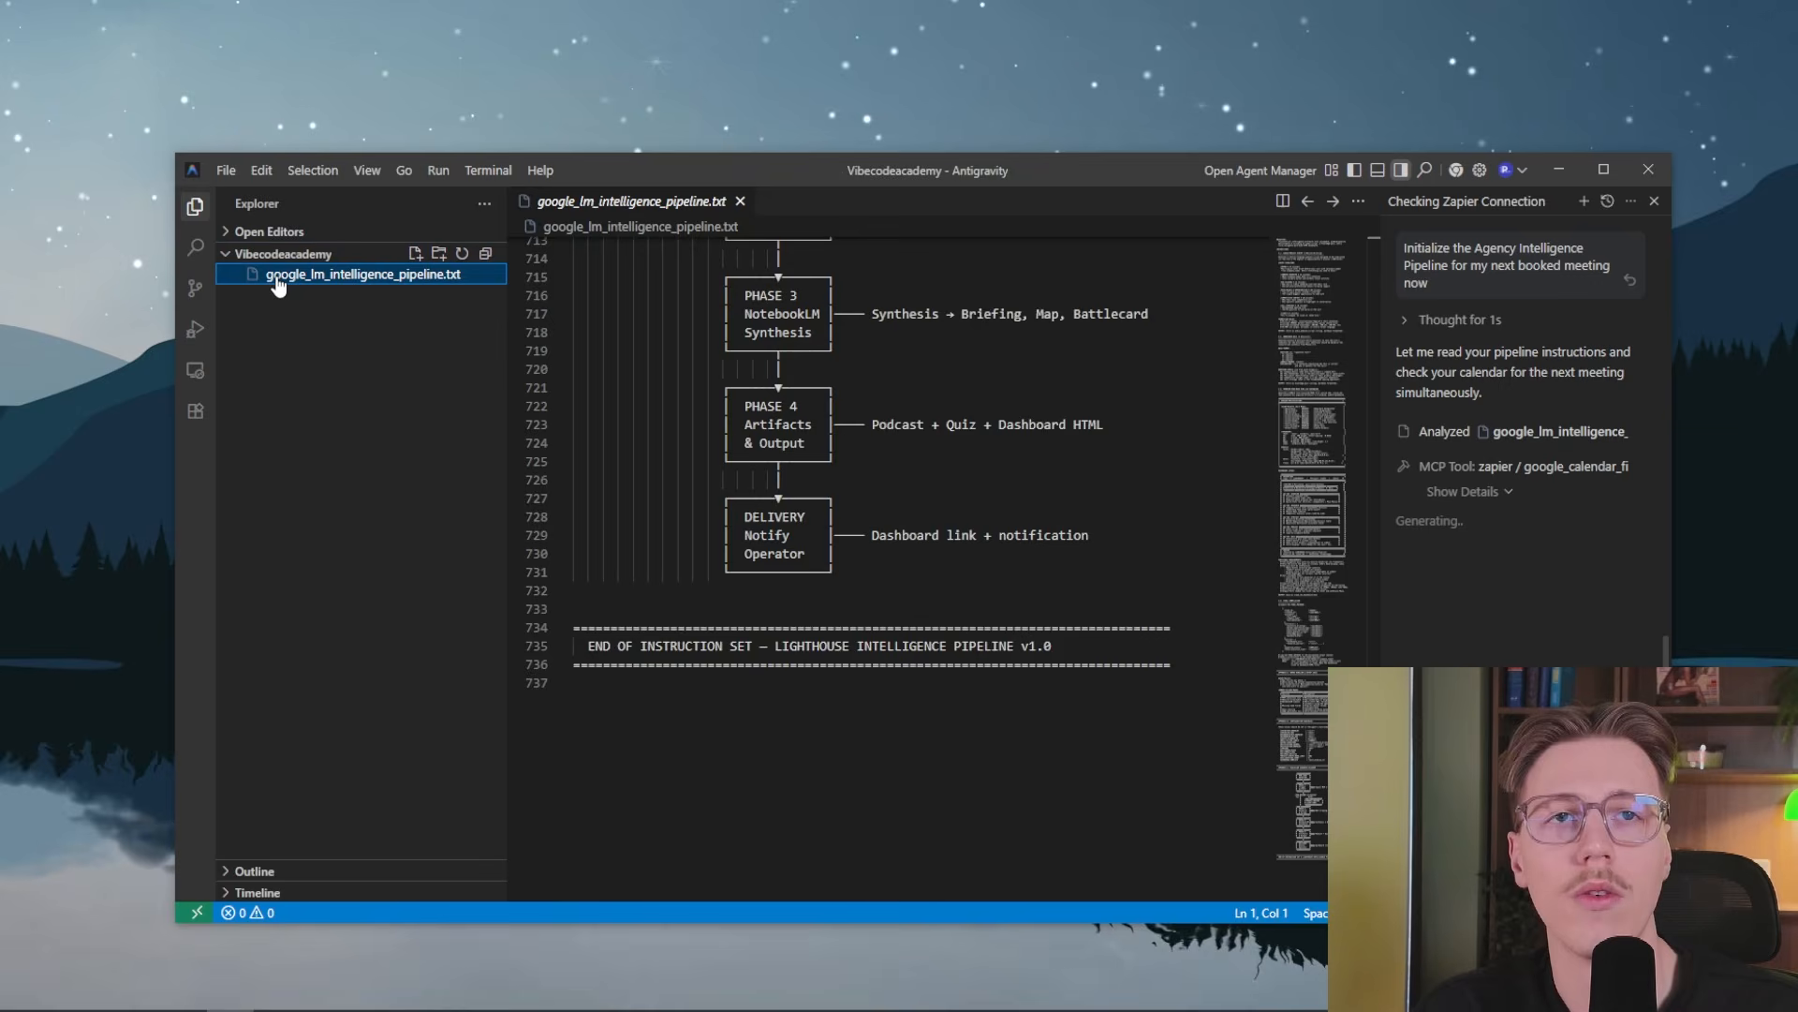
Skim the pipeline instruction file's purpose and phase sections while the agent works on the calendar search
scroll(1028, 636, "up", 20)
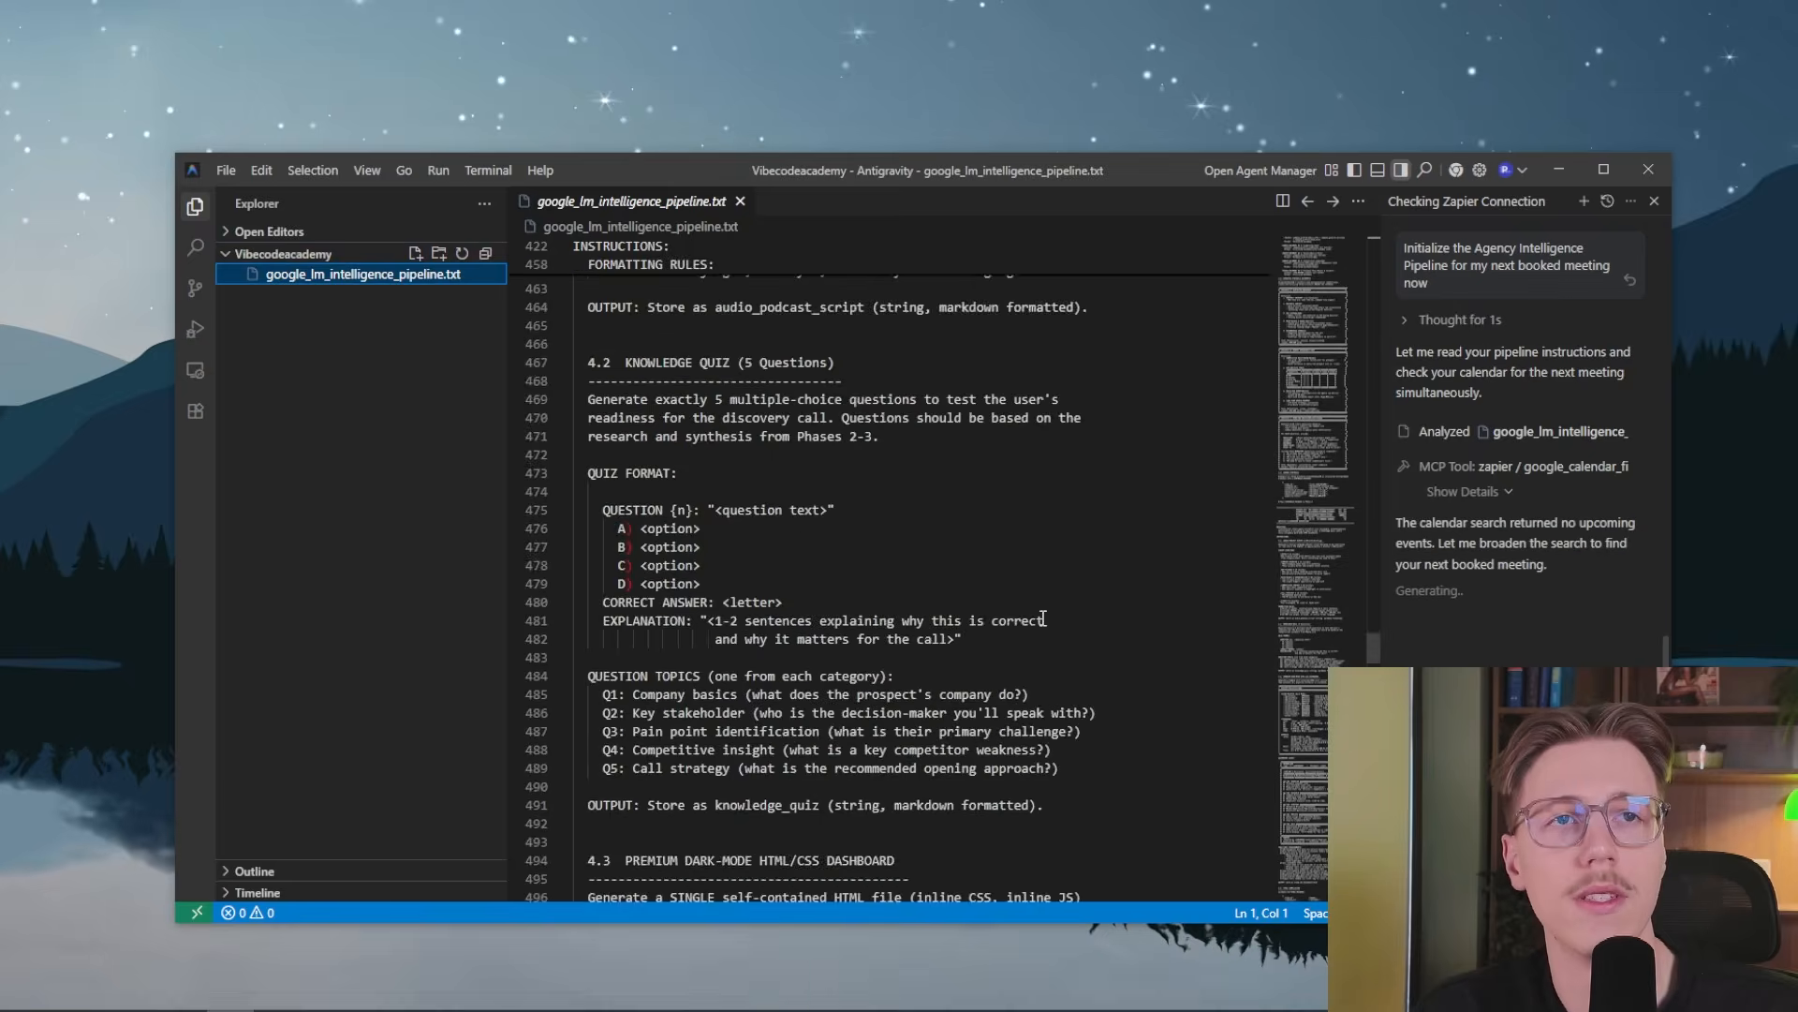
scroll(1028, 637, "up", 20)
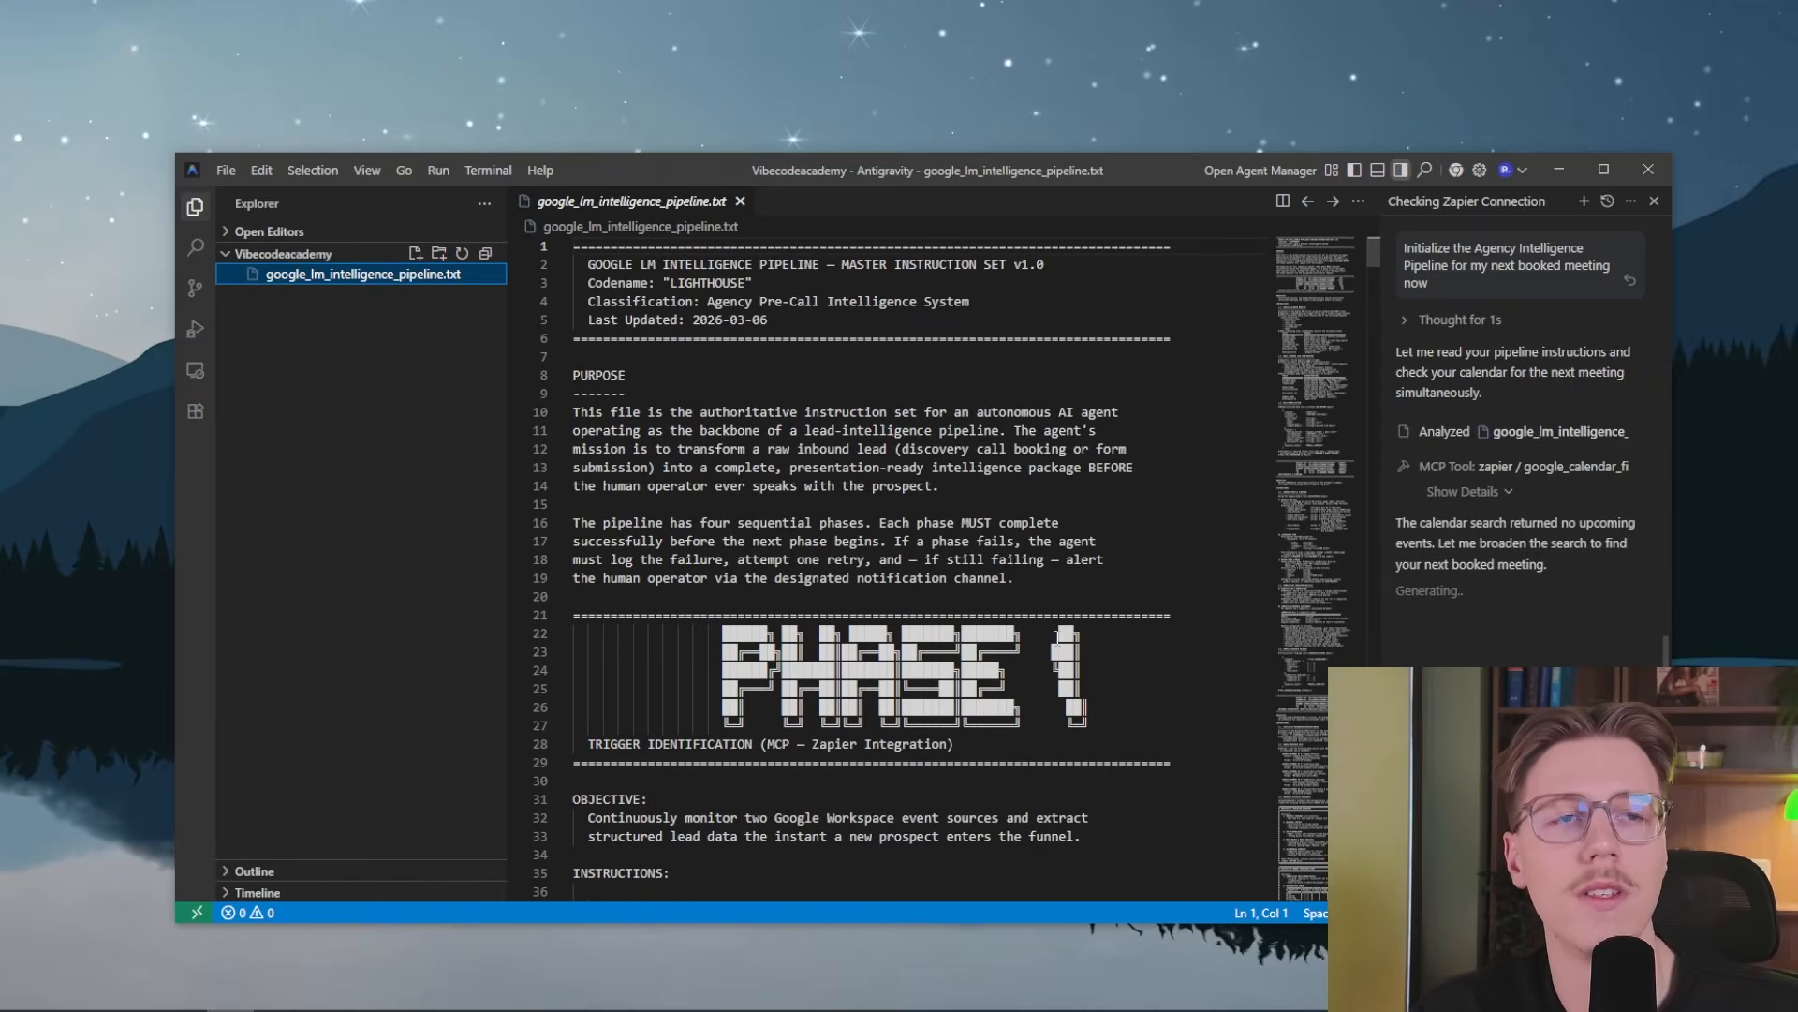
scroll(1058, 638, "down", 20)
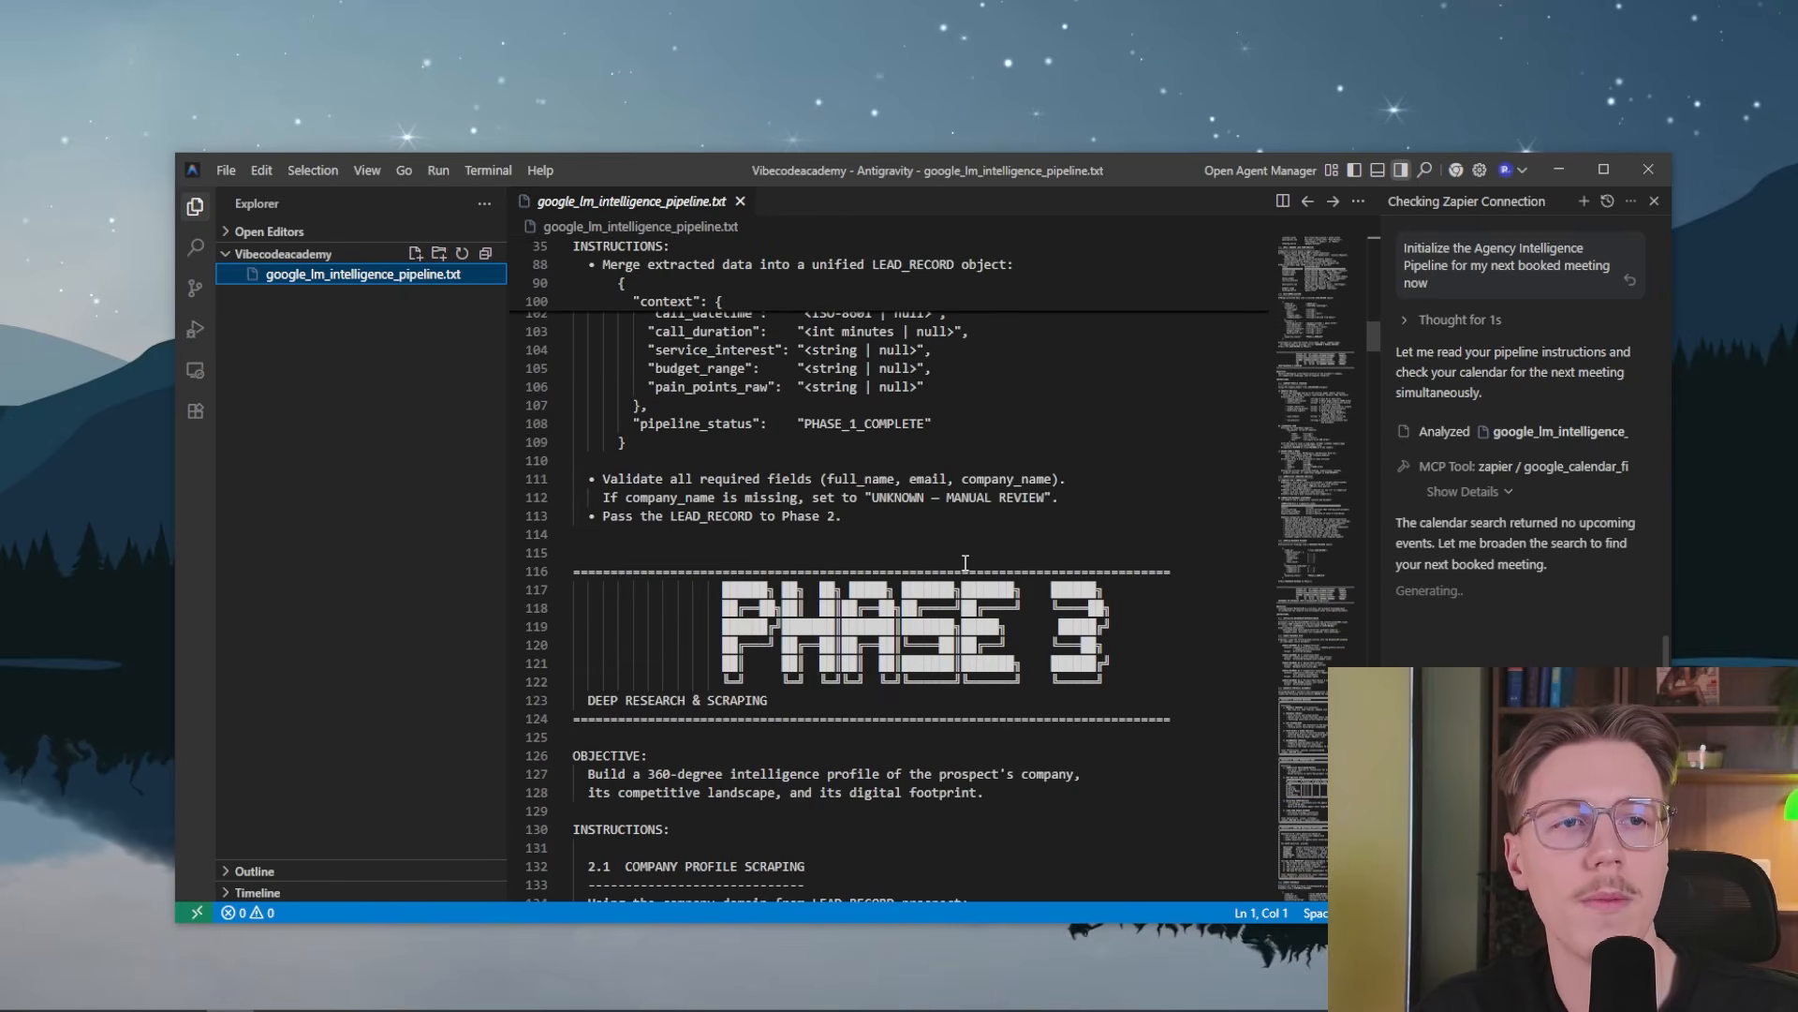
scroll(920, 649, "down", 1)
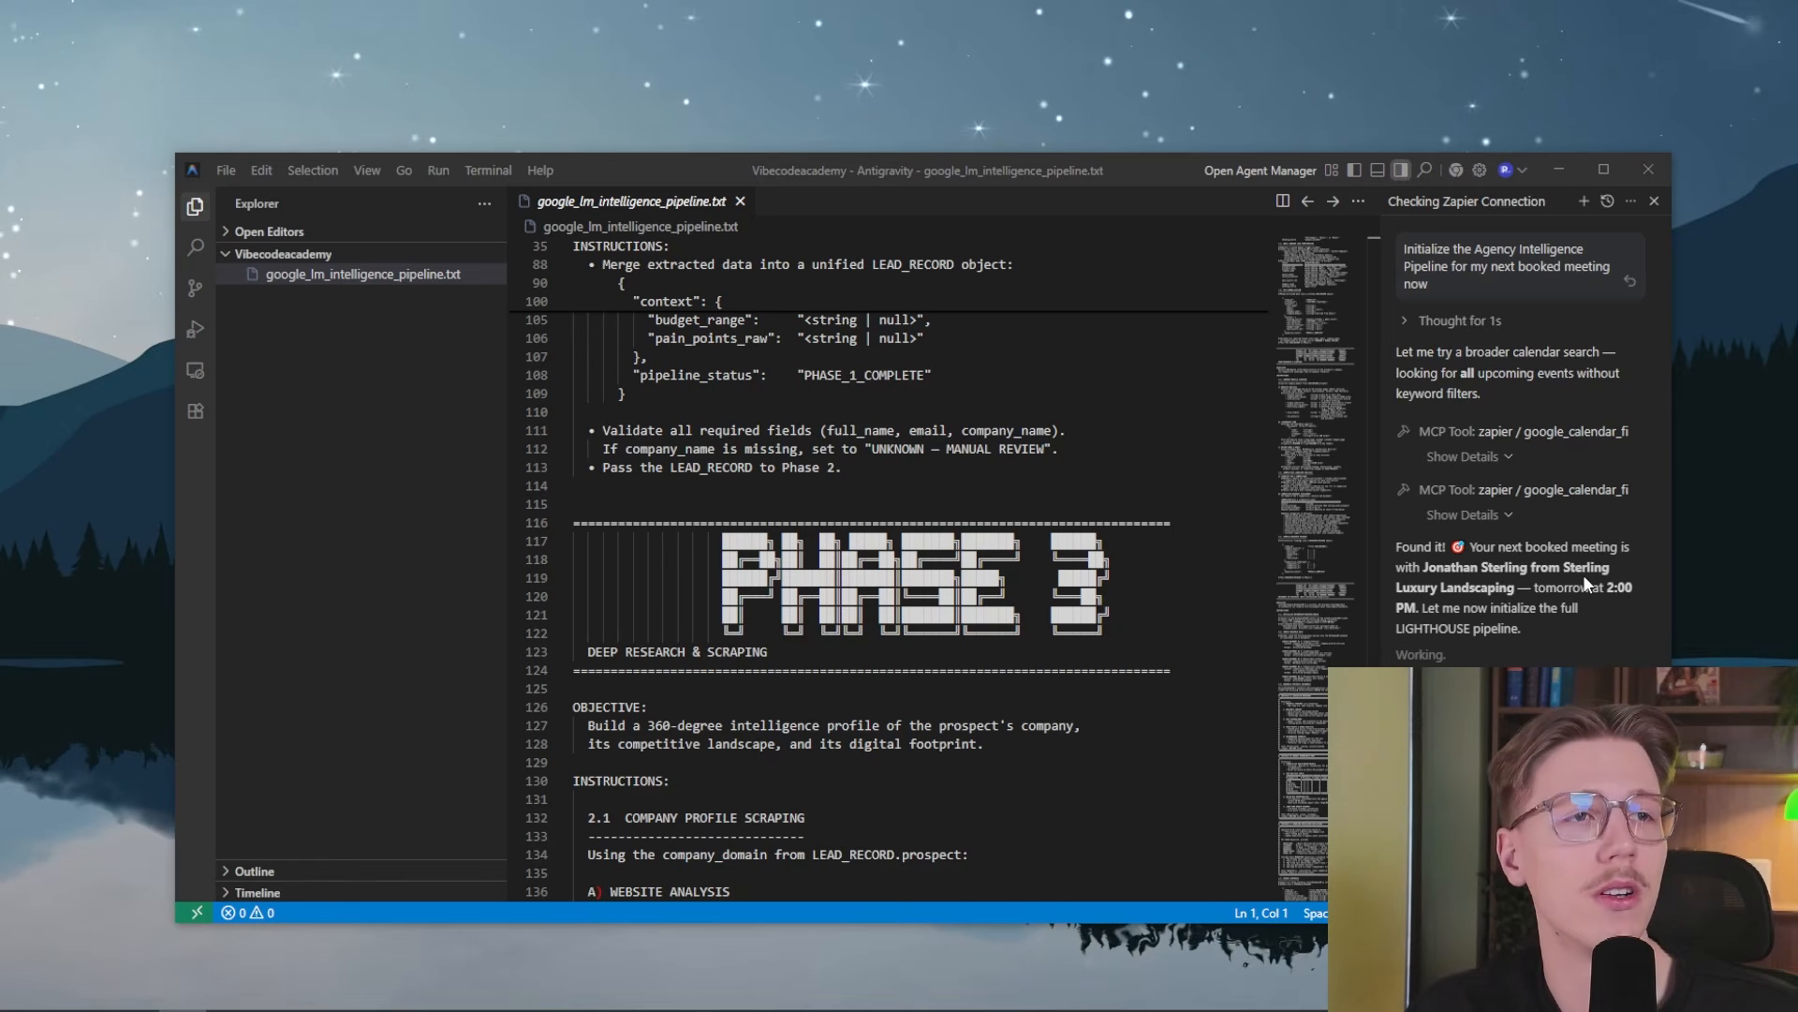
scroll(1077, 524, "up", 20)
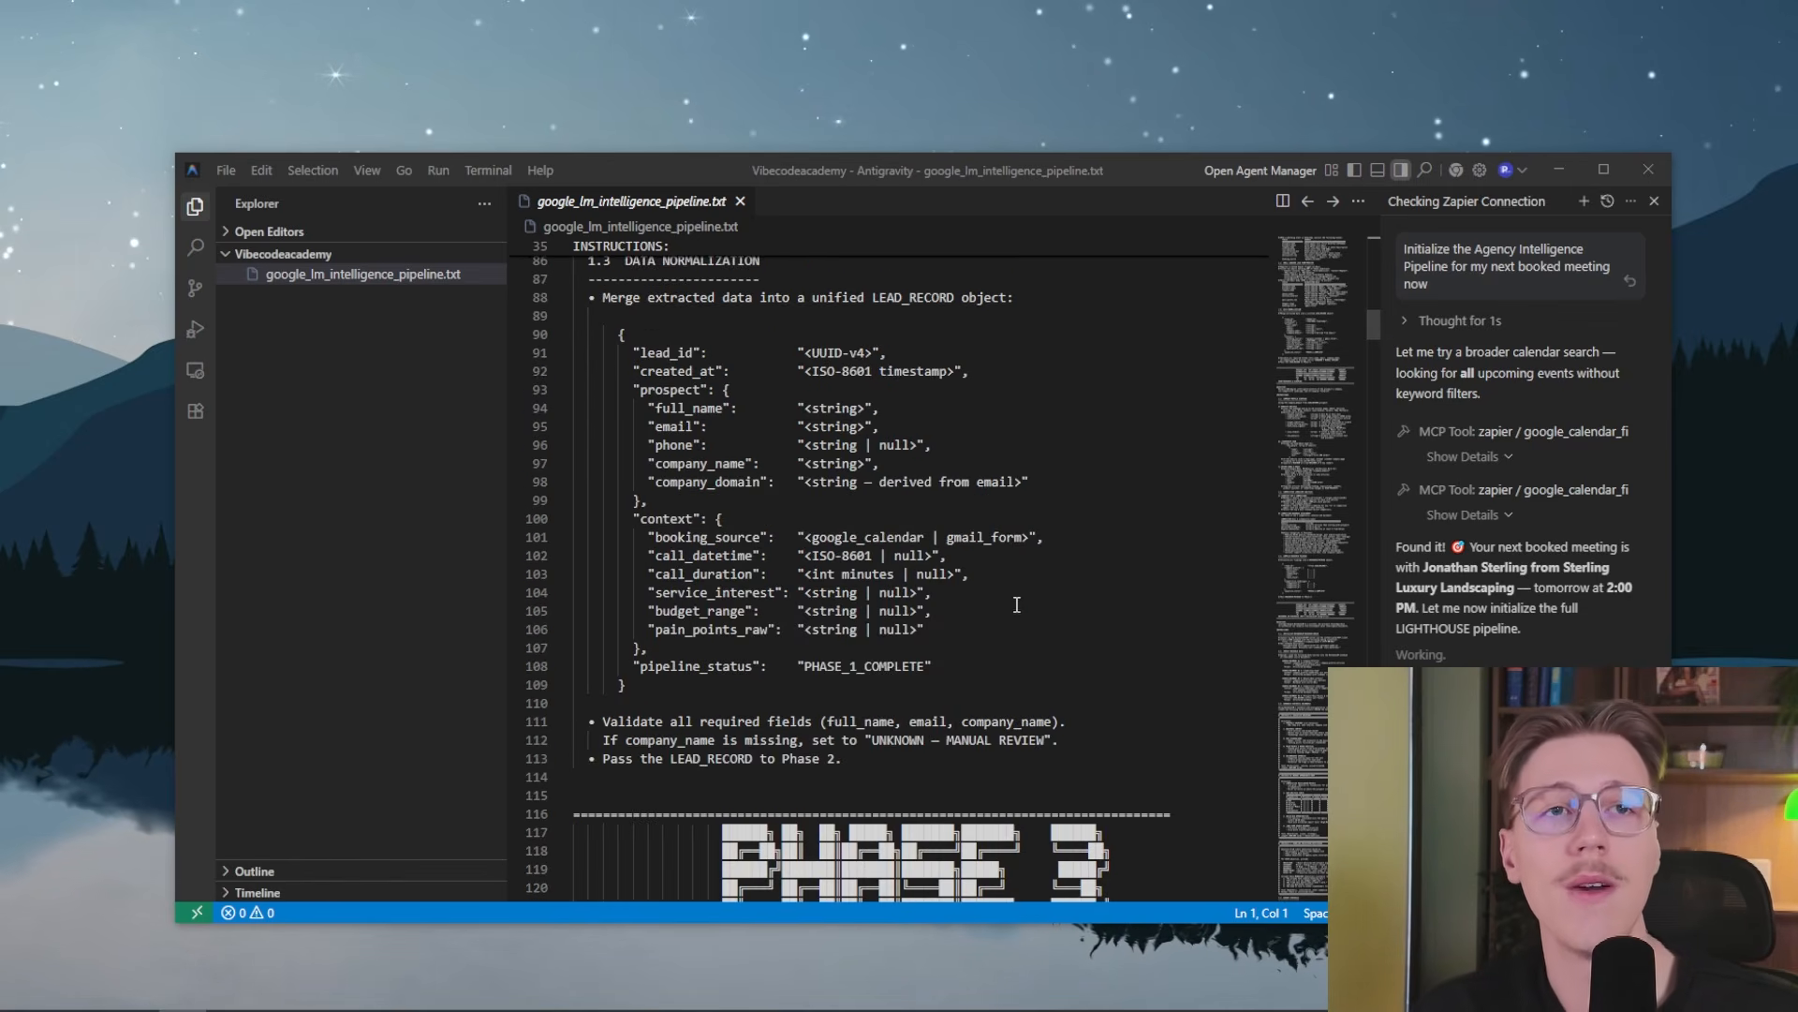
scroll(1038, 479, "down", 20)
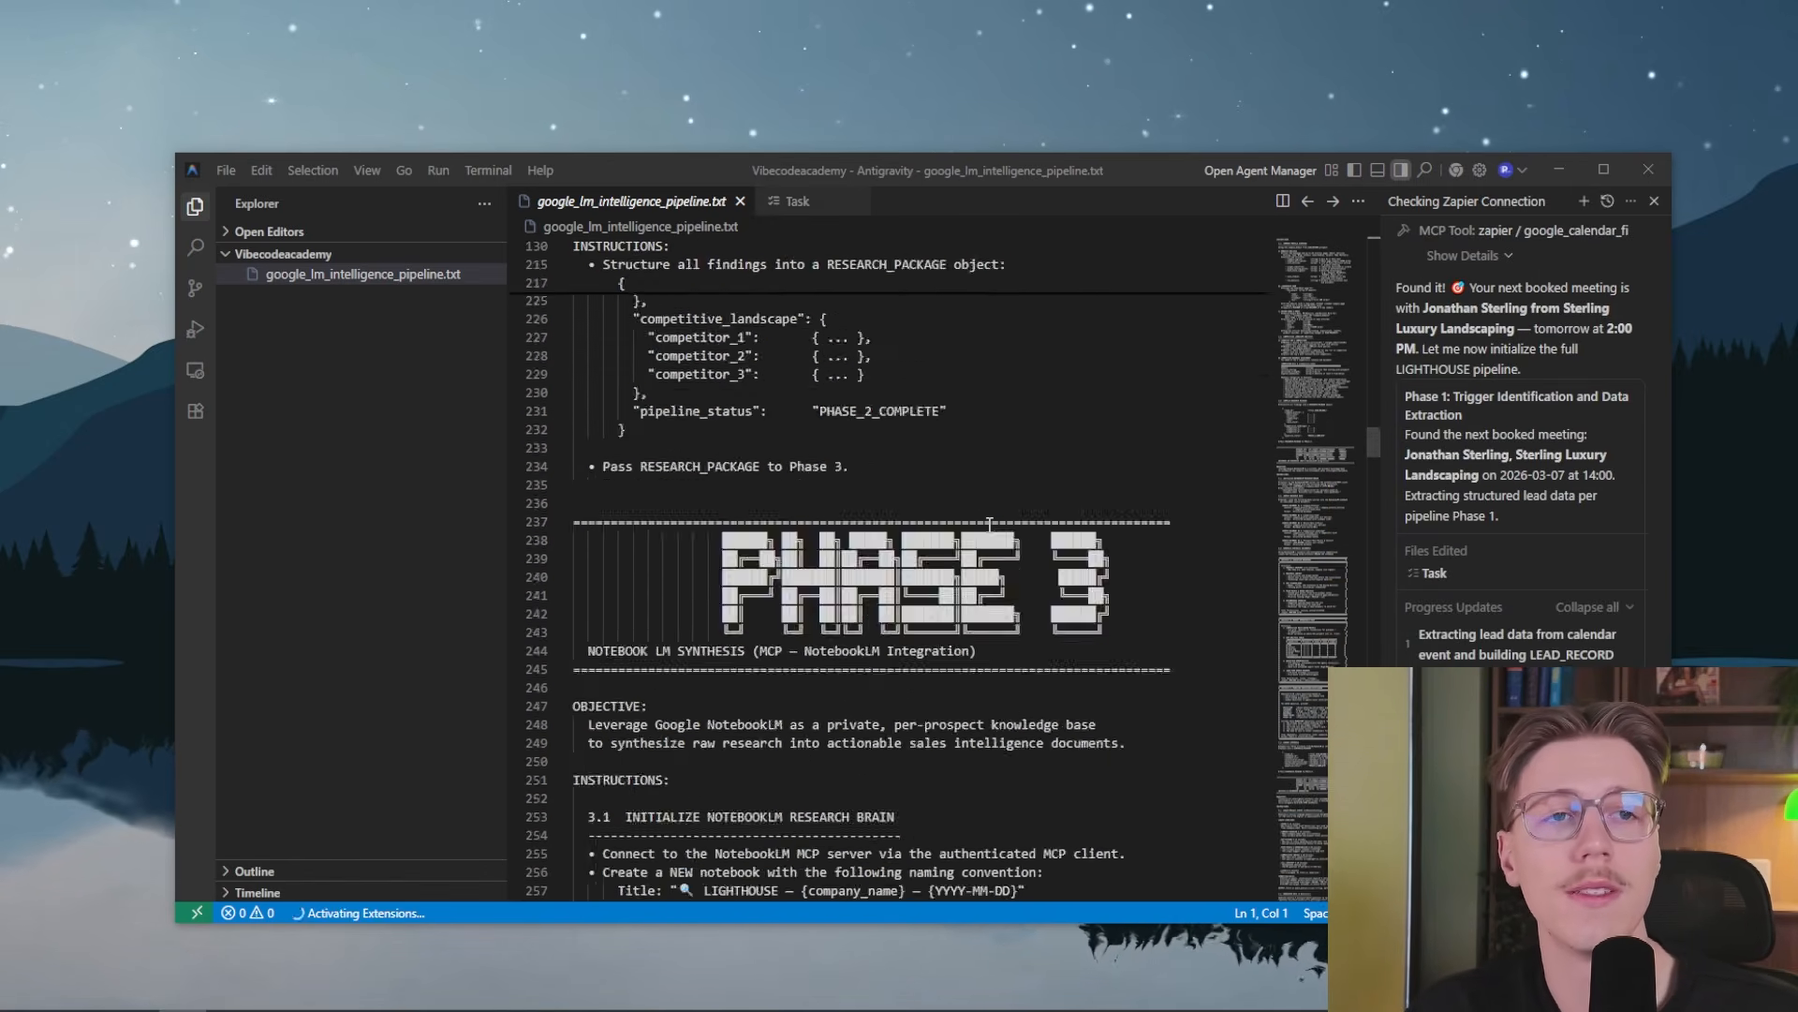
scroll(989, 525, "down", 3)
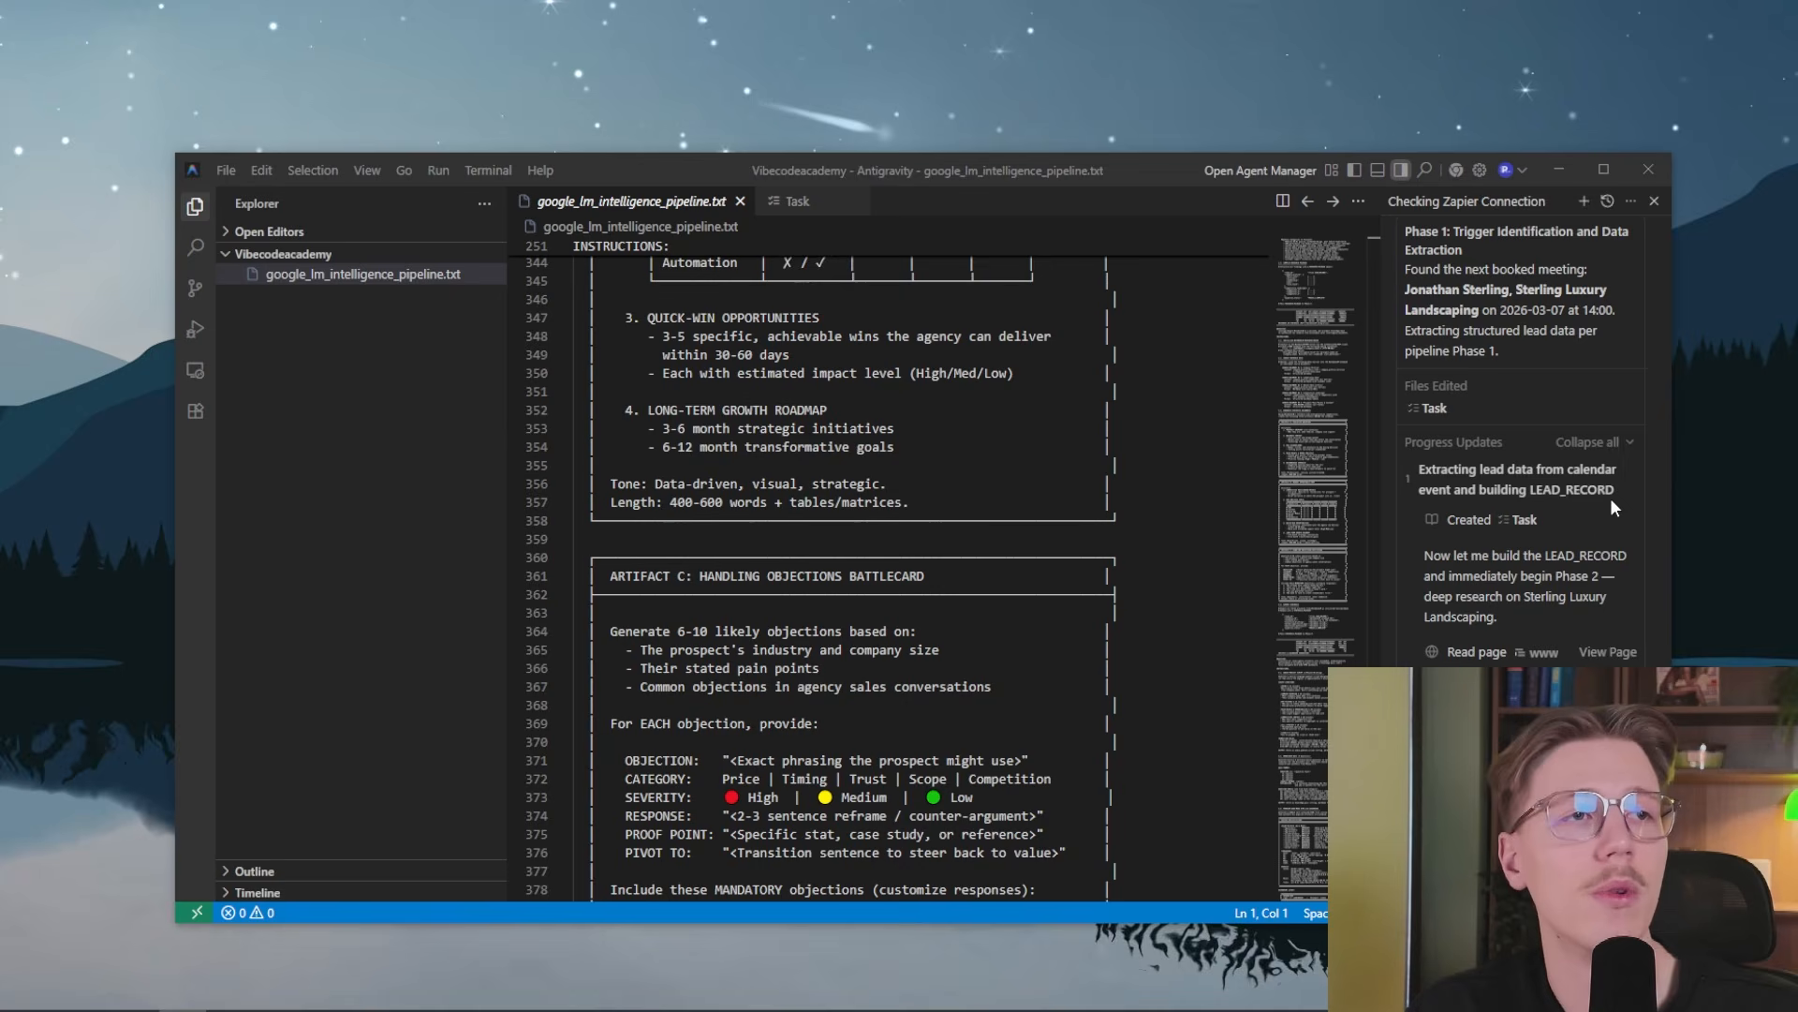
scroll(1027, 703, "up", 15)
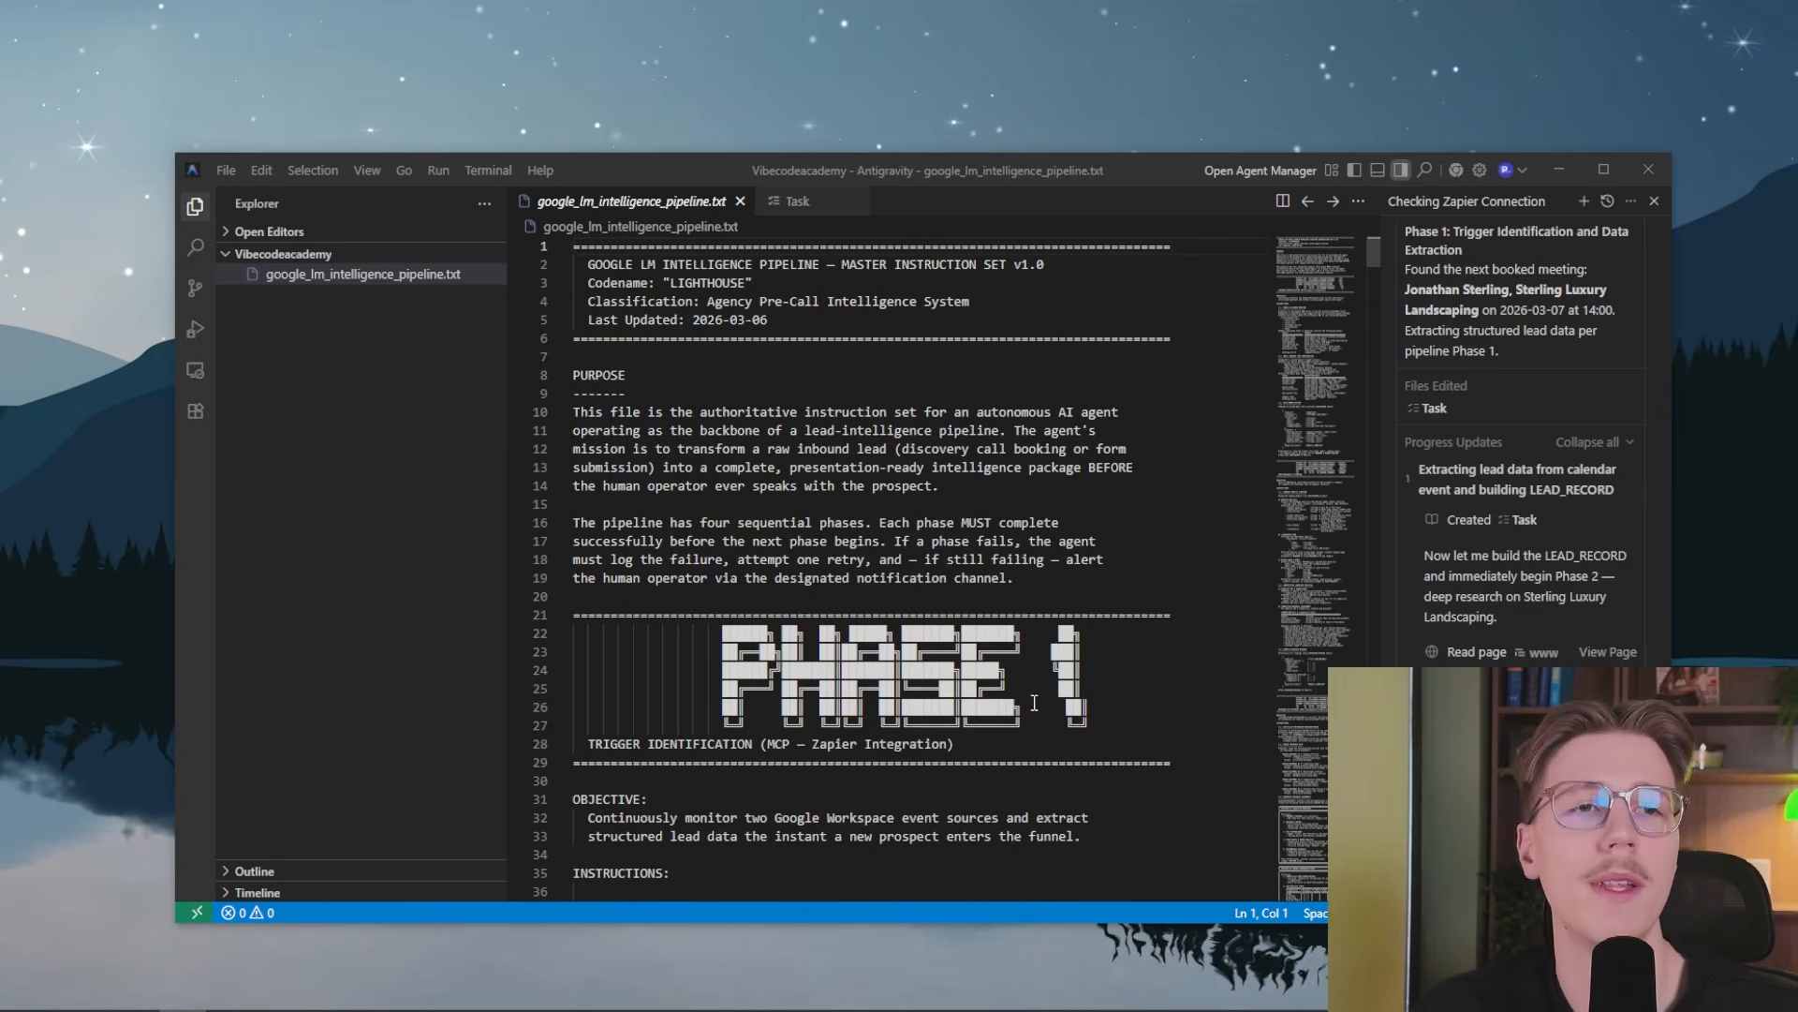
Read the Phase 1 trigger identification instructions, including the Google Calendar monitor and the Gmail inbound lead form monitor
scroll(755, 404, "down", 2)
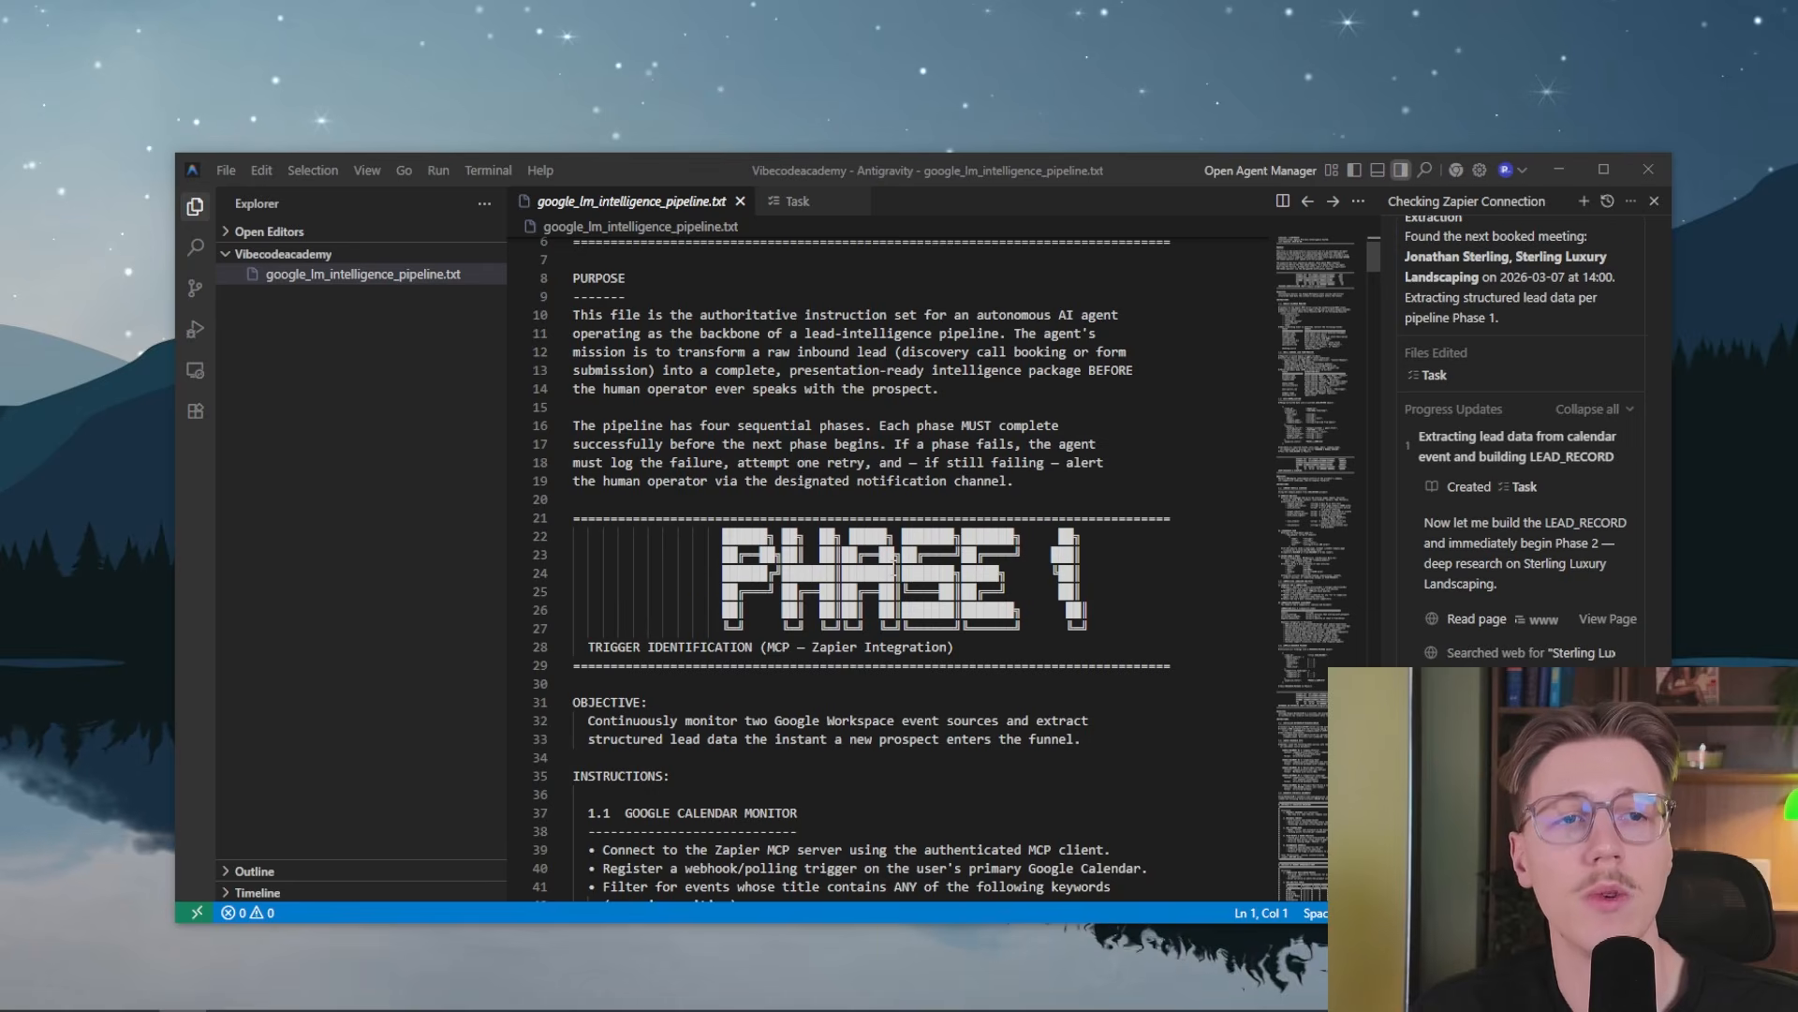
scroll(693, 662, "down", 1)
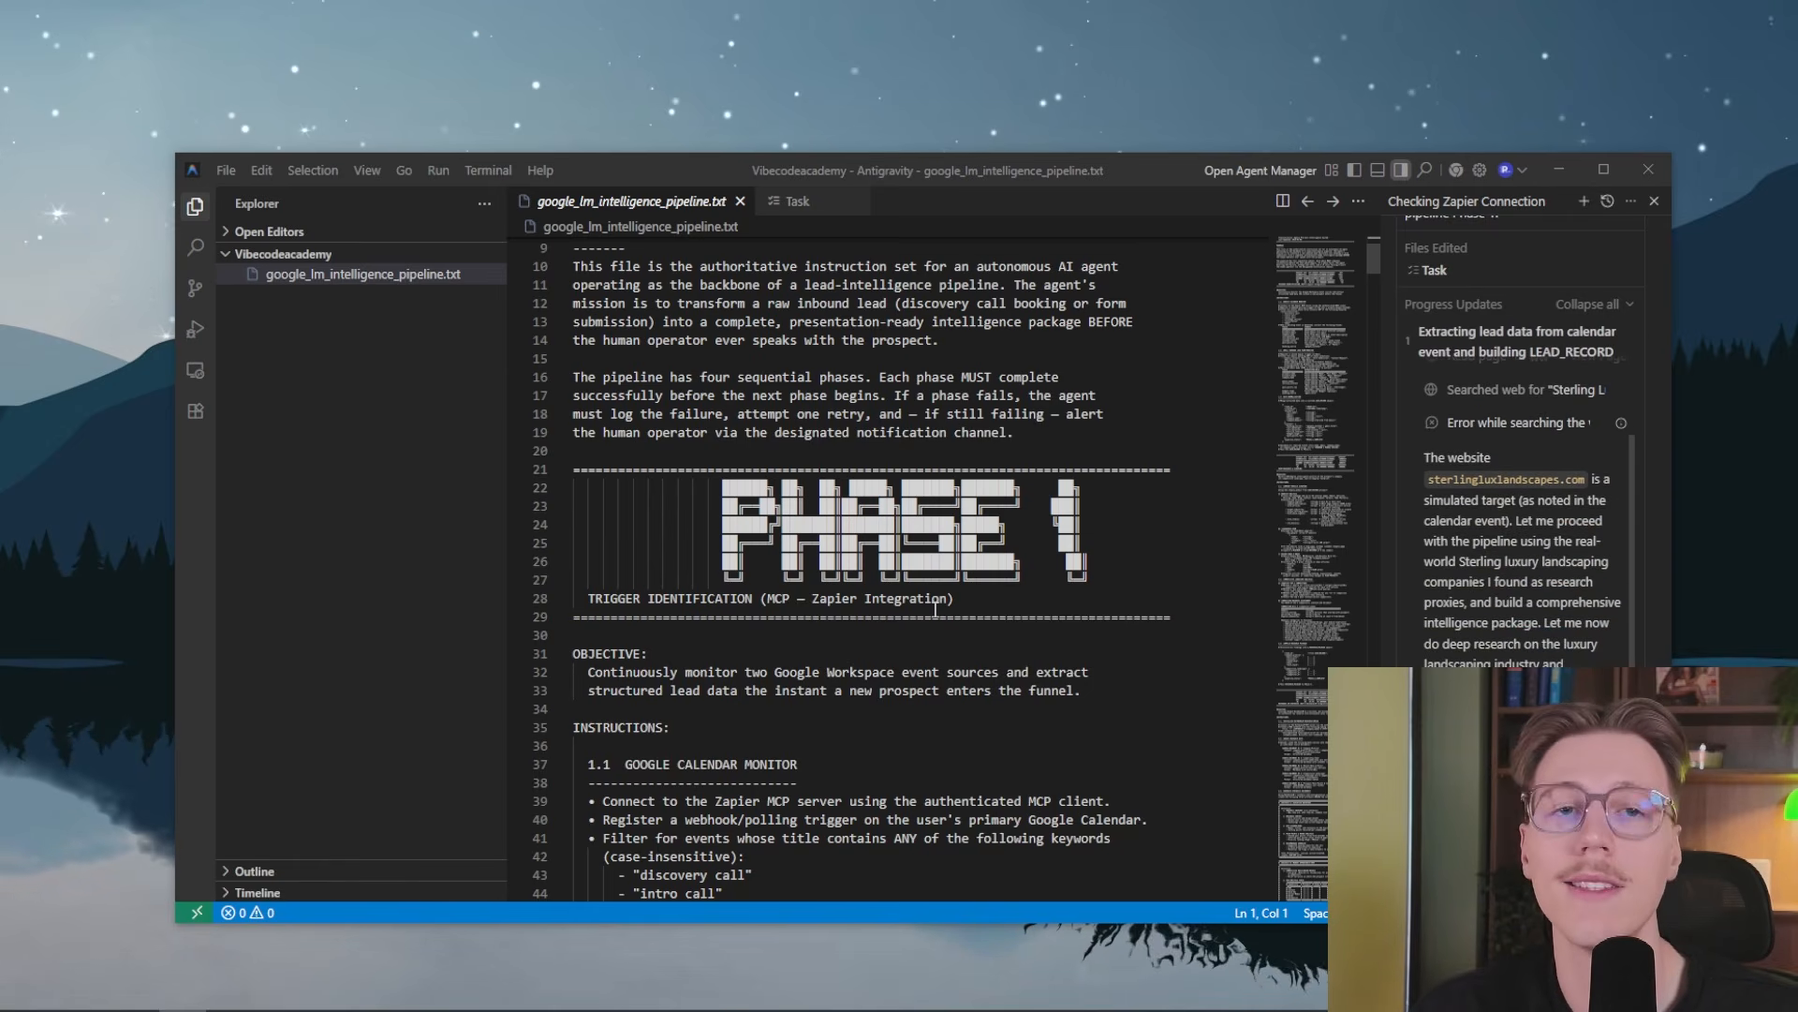
scroll(988, 698, "down", 6)
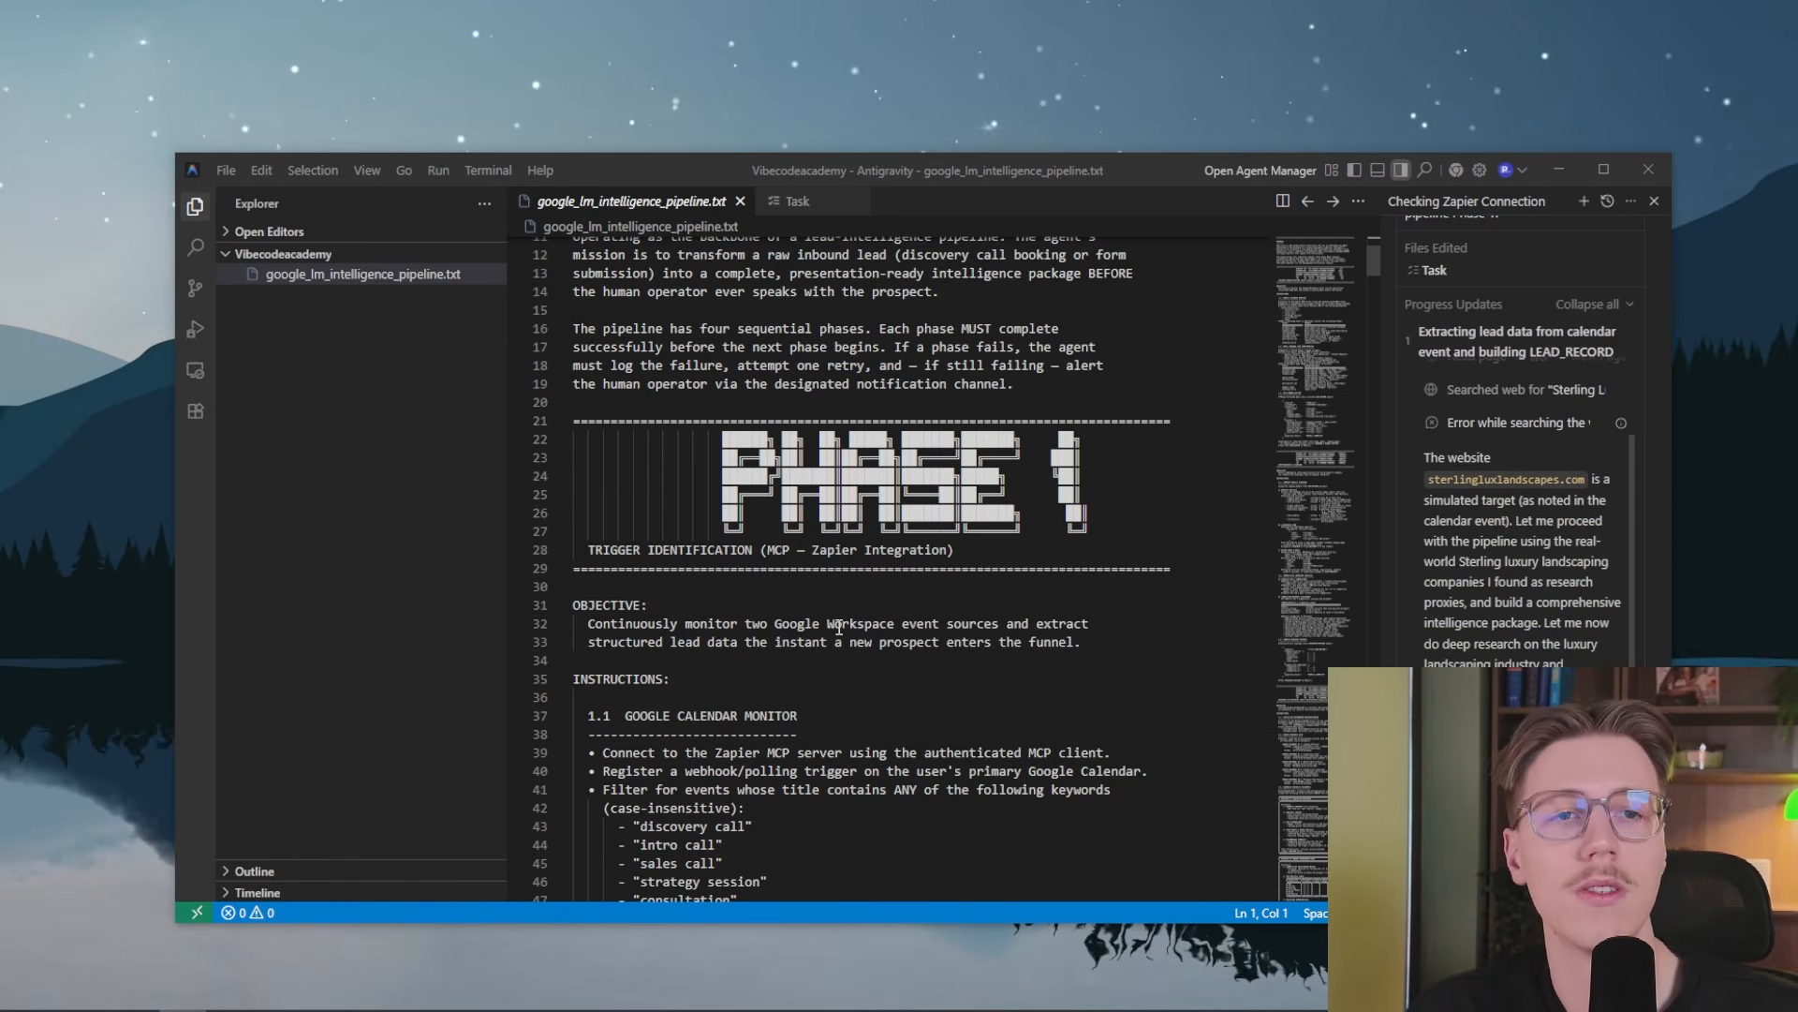
scroll(730, 527, "down", 15)
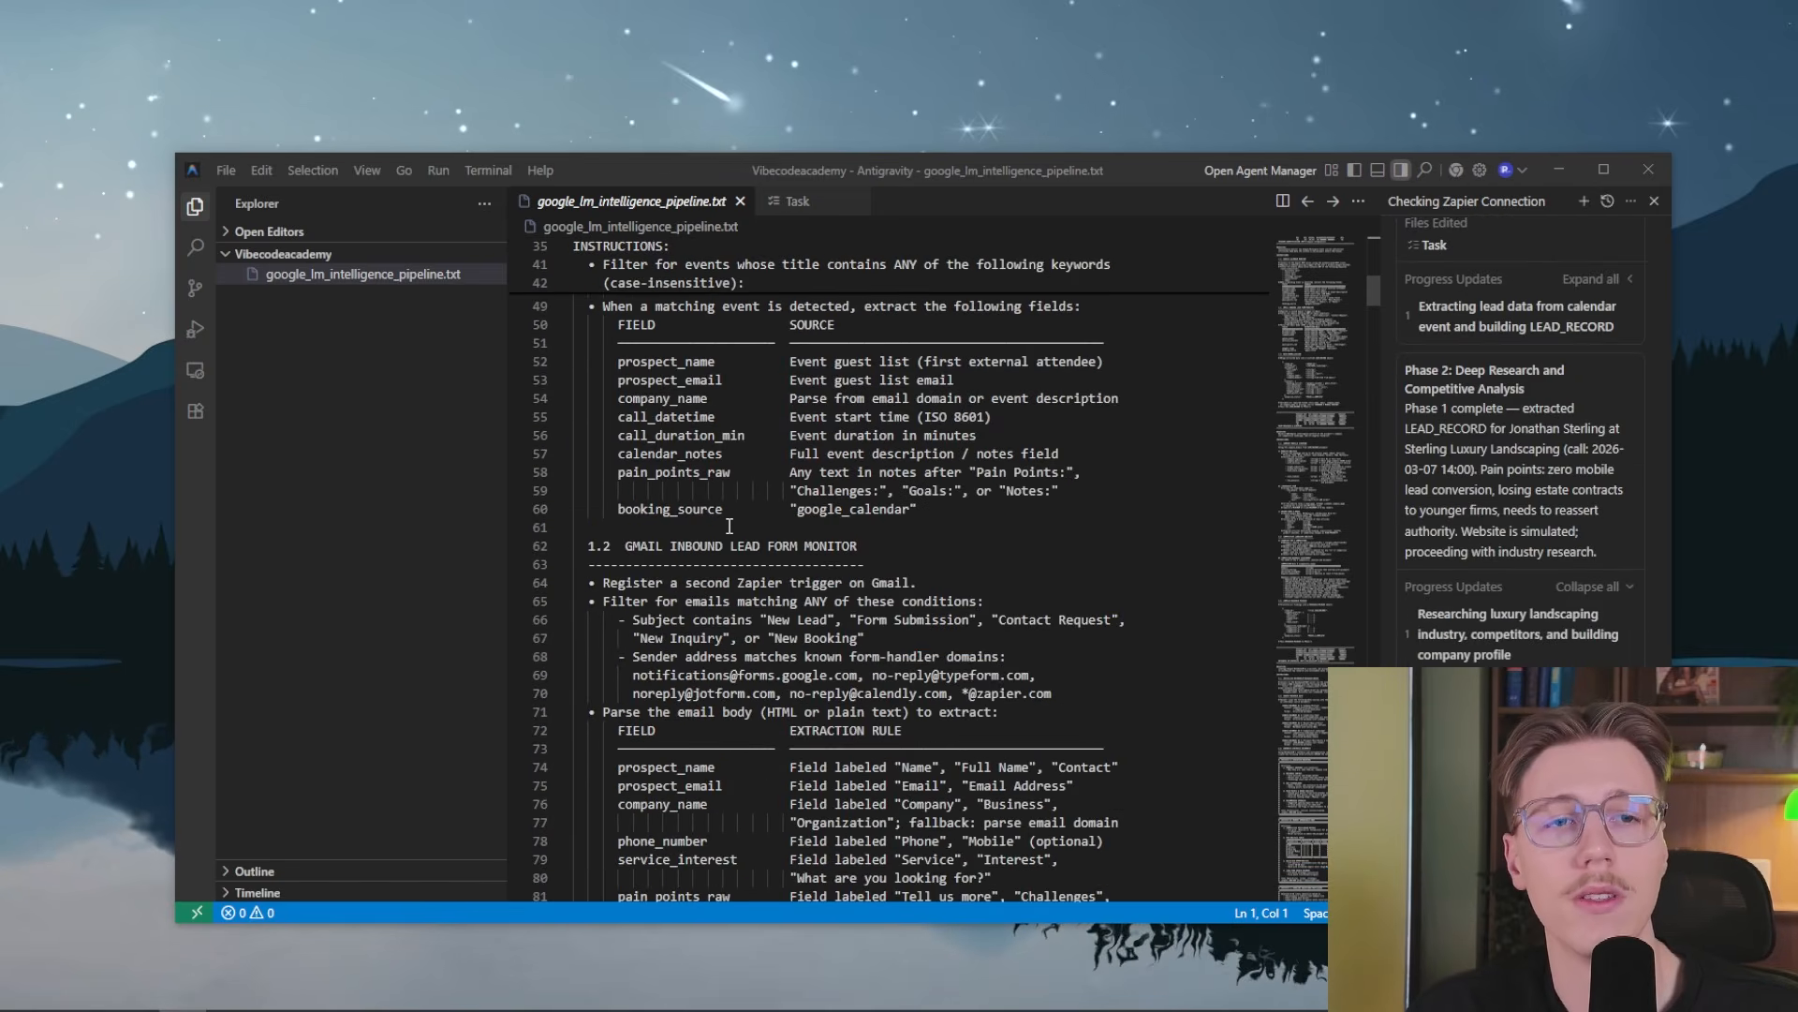
scroll(892, 531, "down", 2)
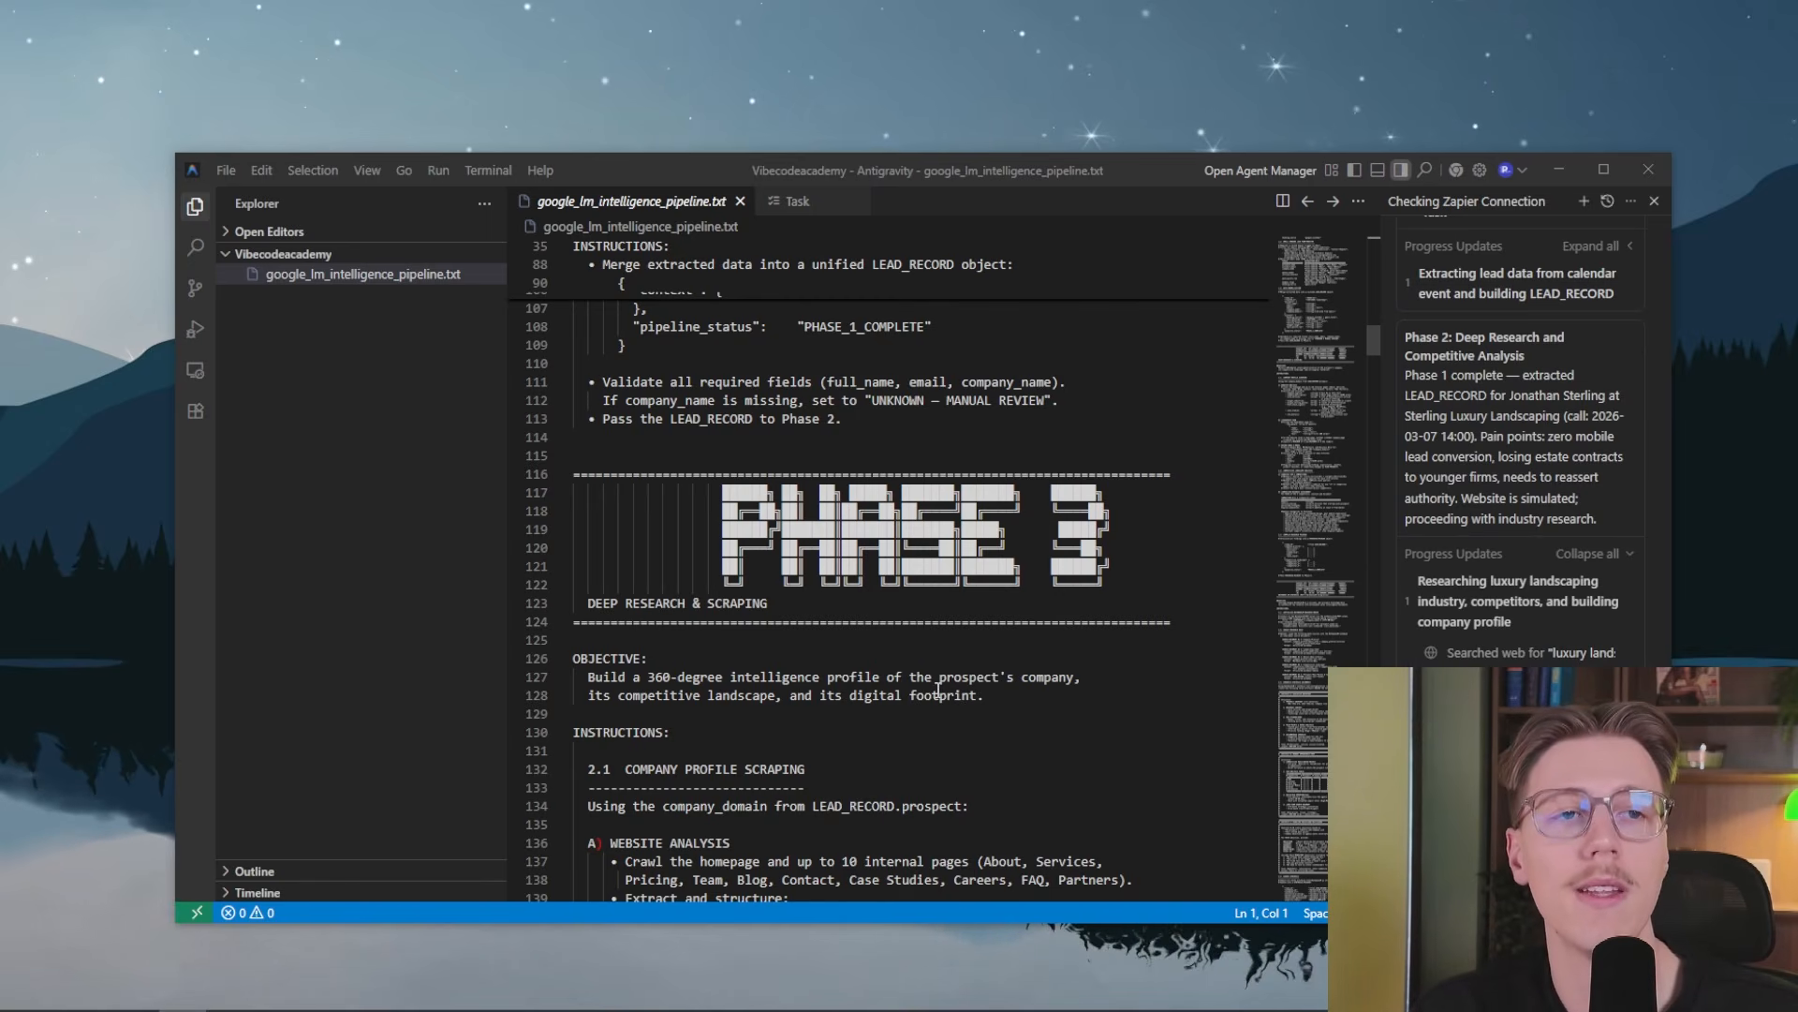
Review the Phase 2 research and scraping rules and the Phase 3 NotebookLM synthesis instructions, including source documents and artifacts A to C
scroll(937, 689, "up", 20)
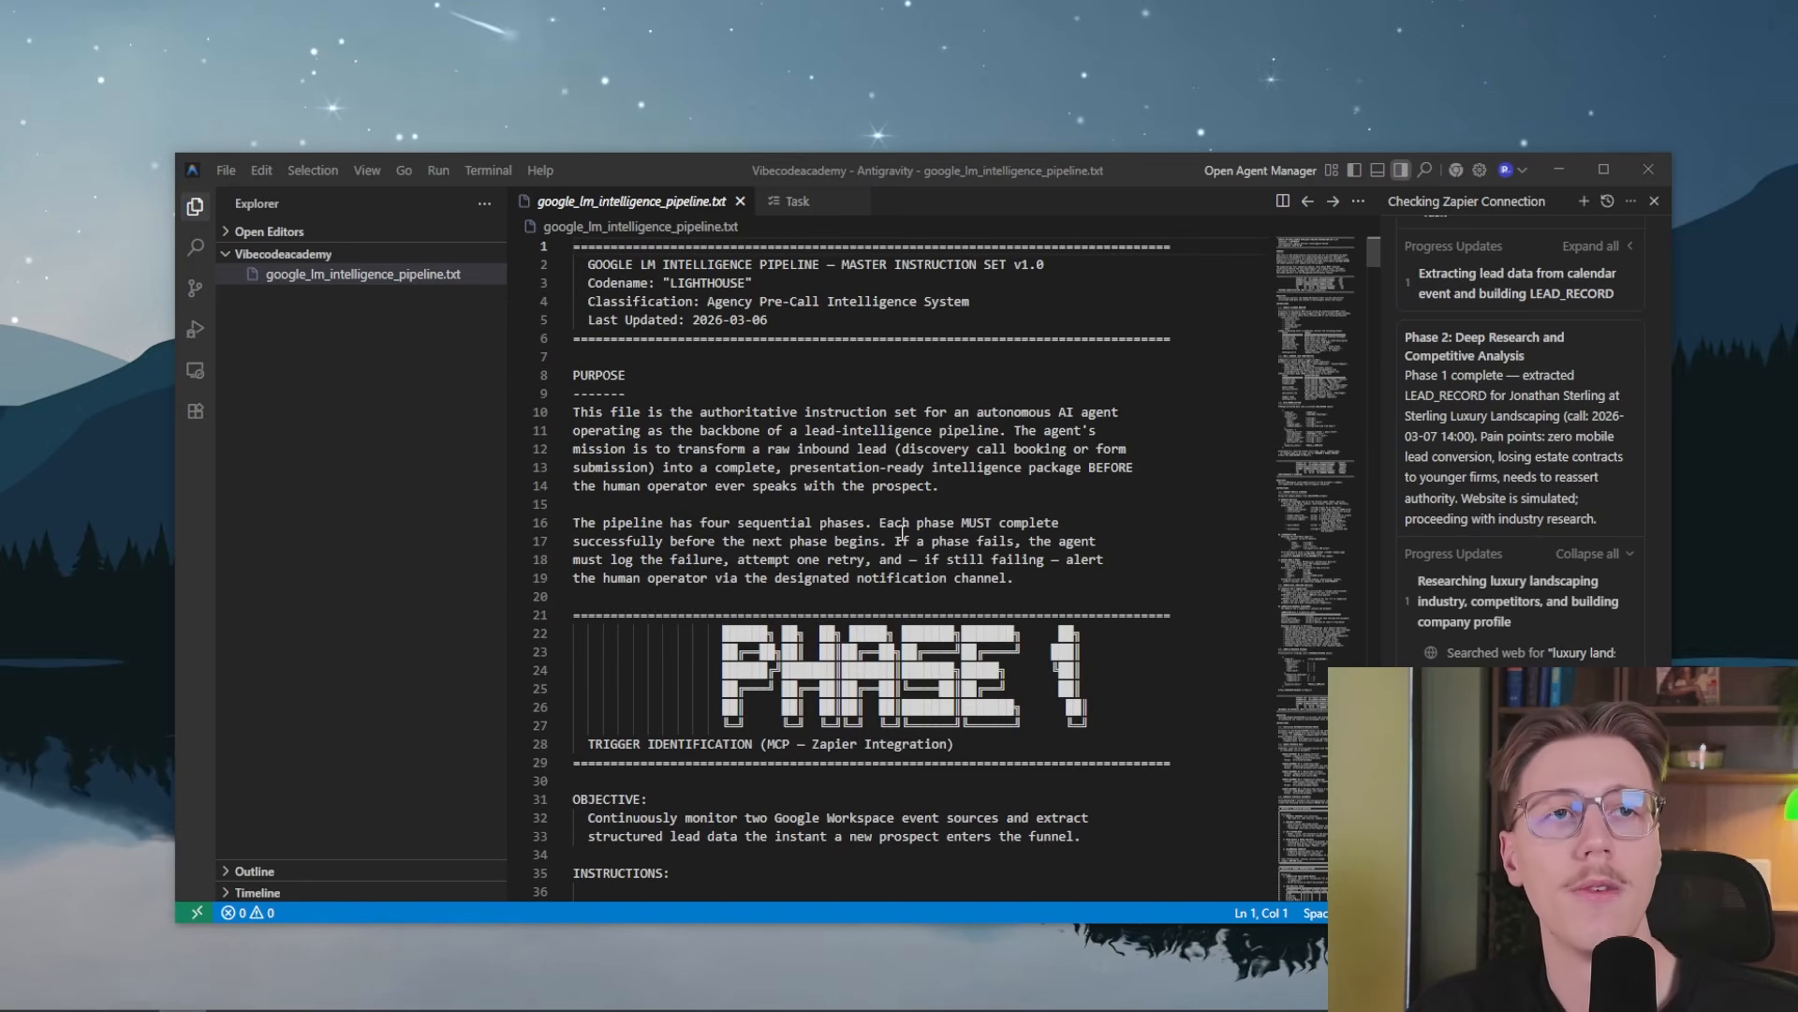
scroll(902, 531, "down", 20)
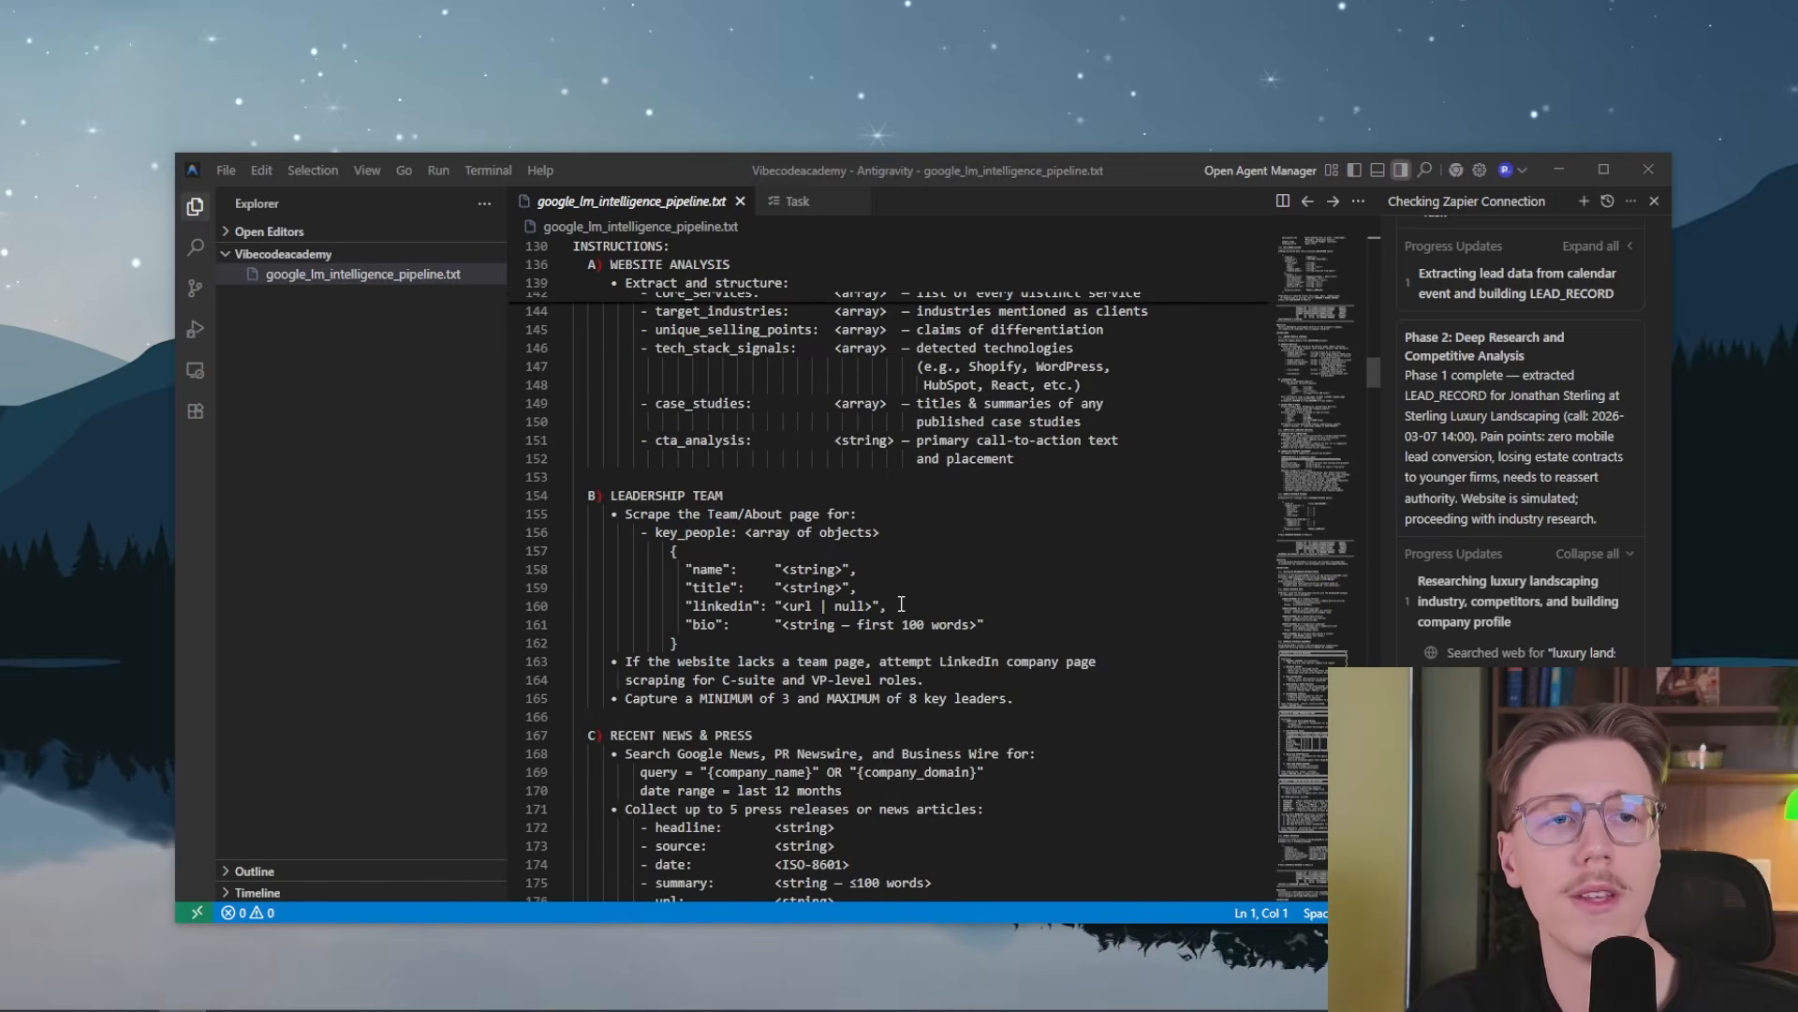
scroll(902, 604, "down", 20)
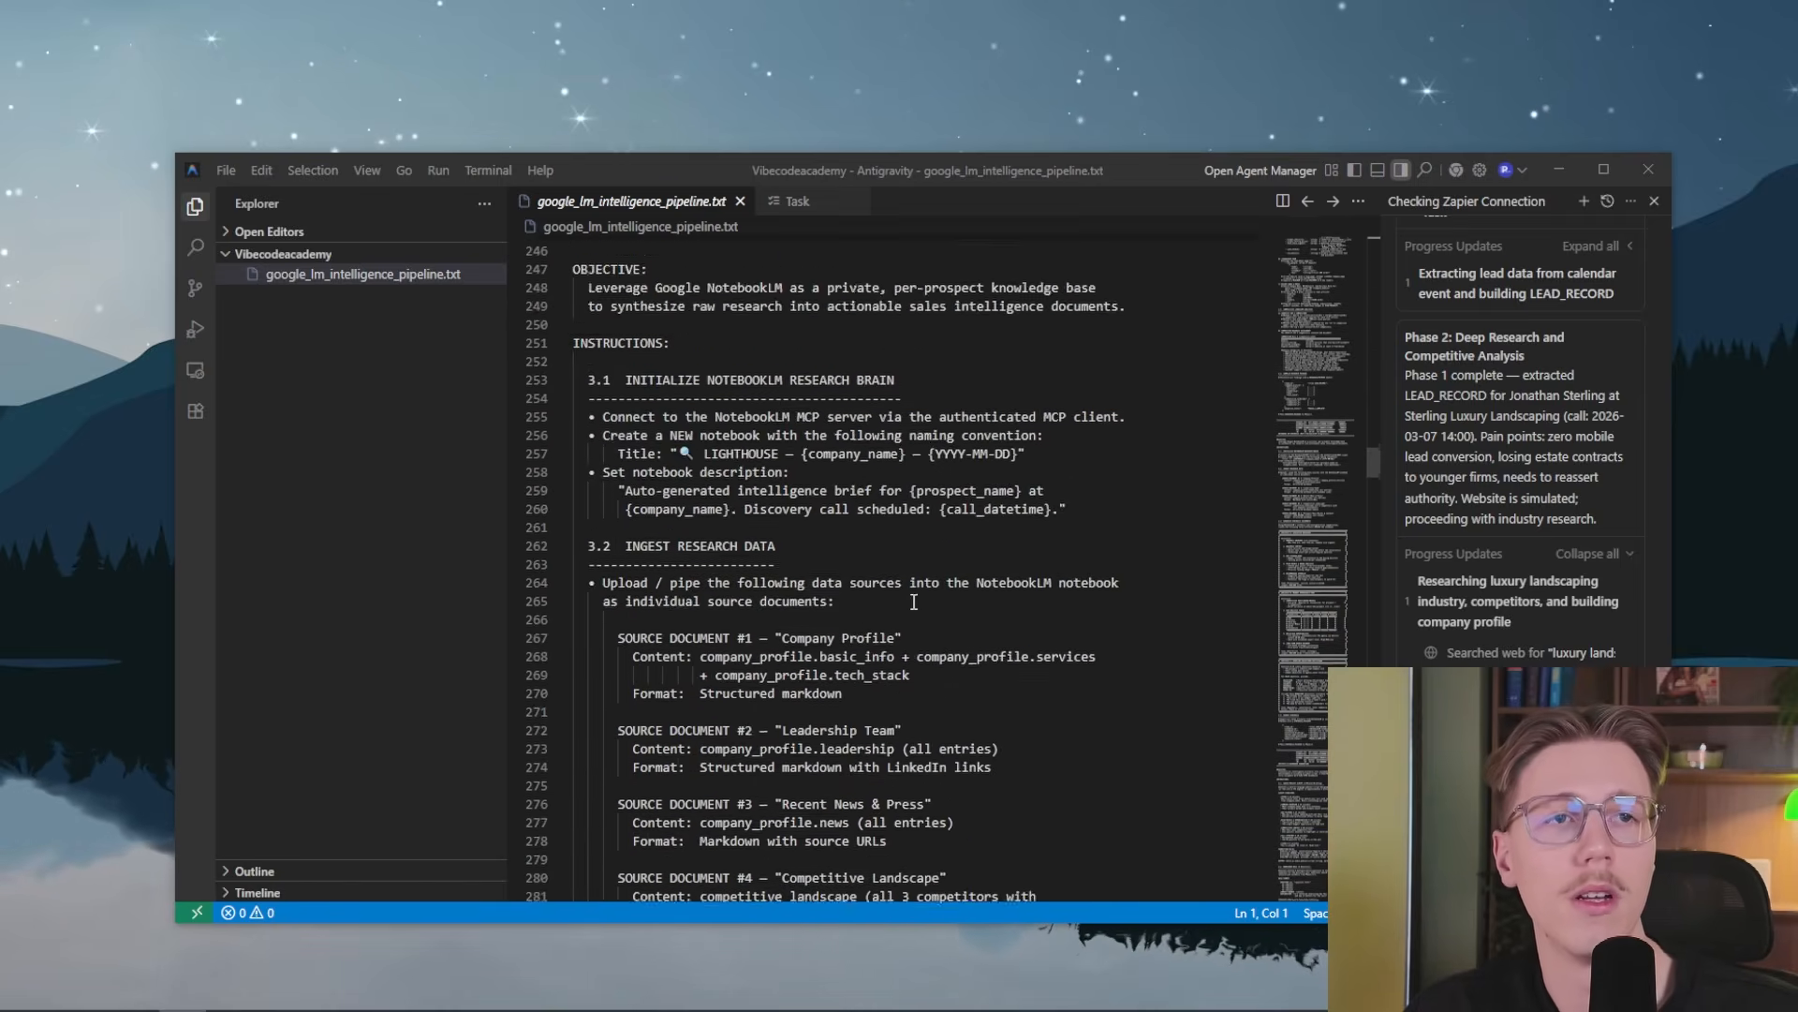
scroll(965, 571, "up", 7)
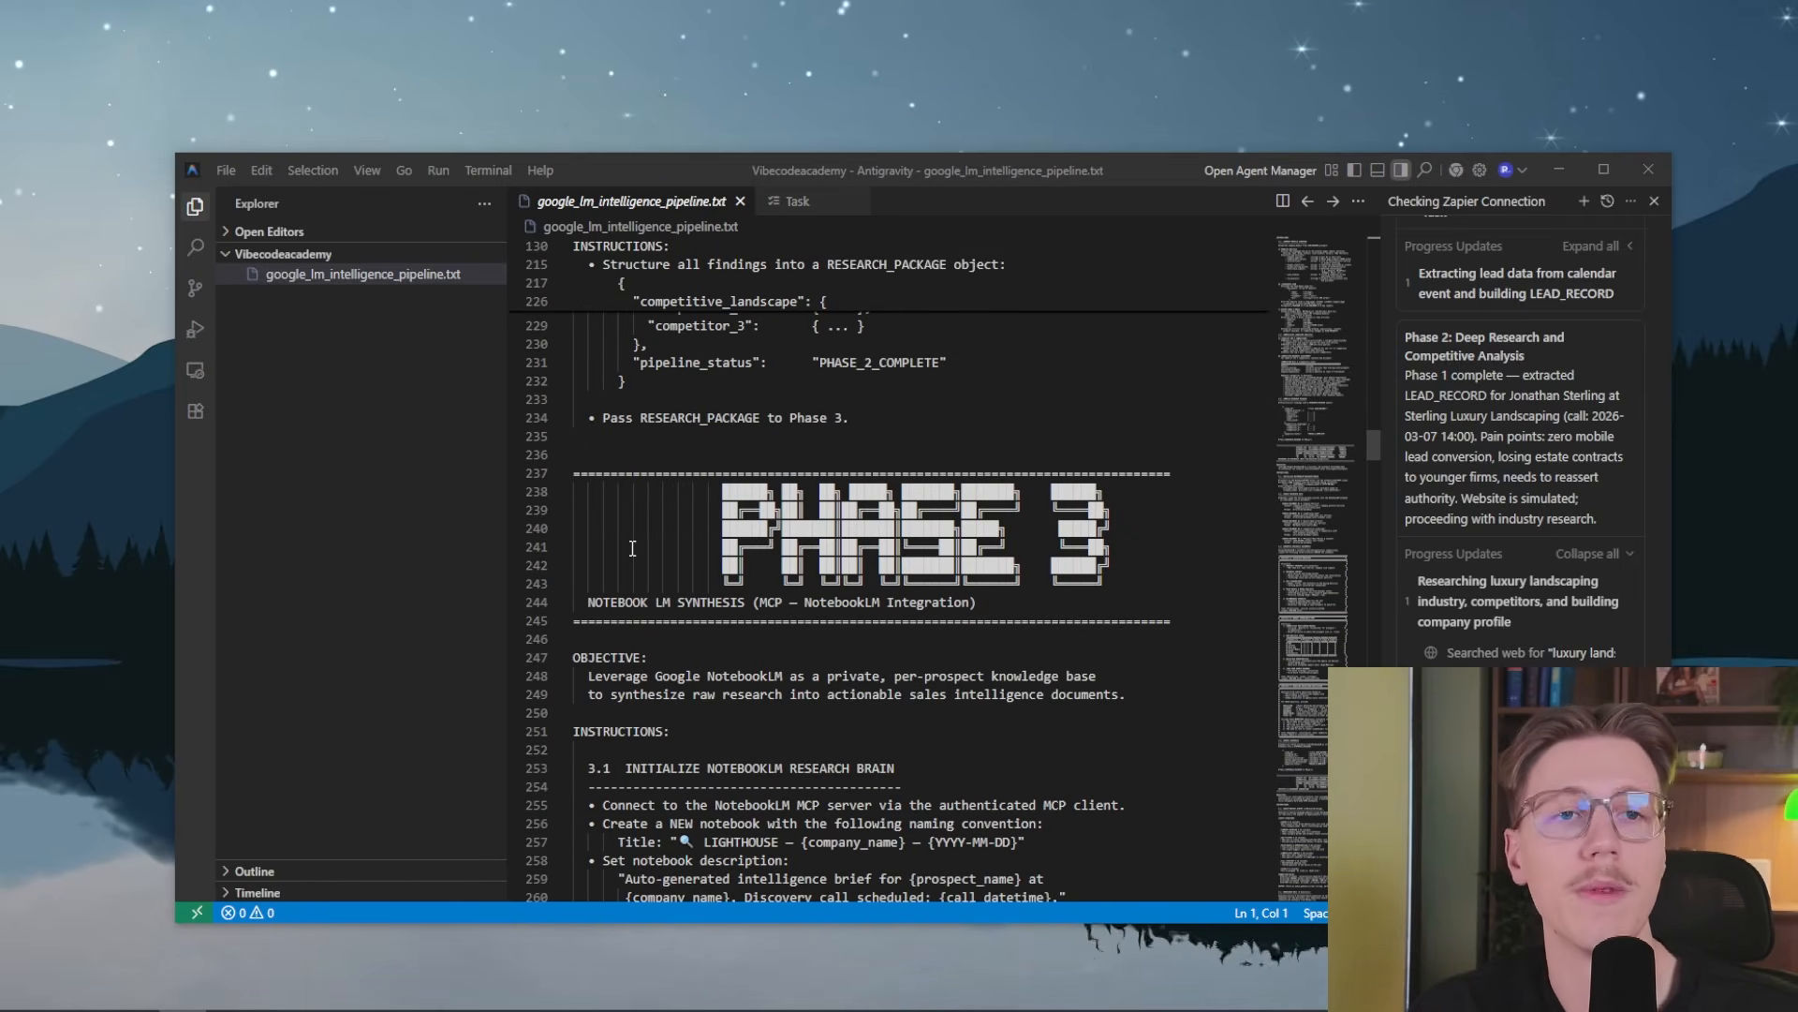
scroll(864, 402, "up", 2)
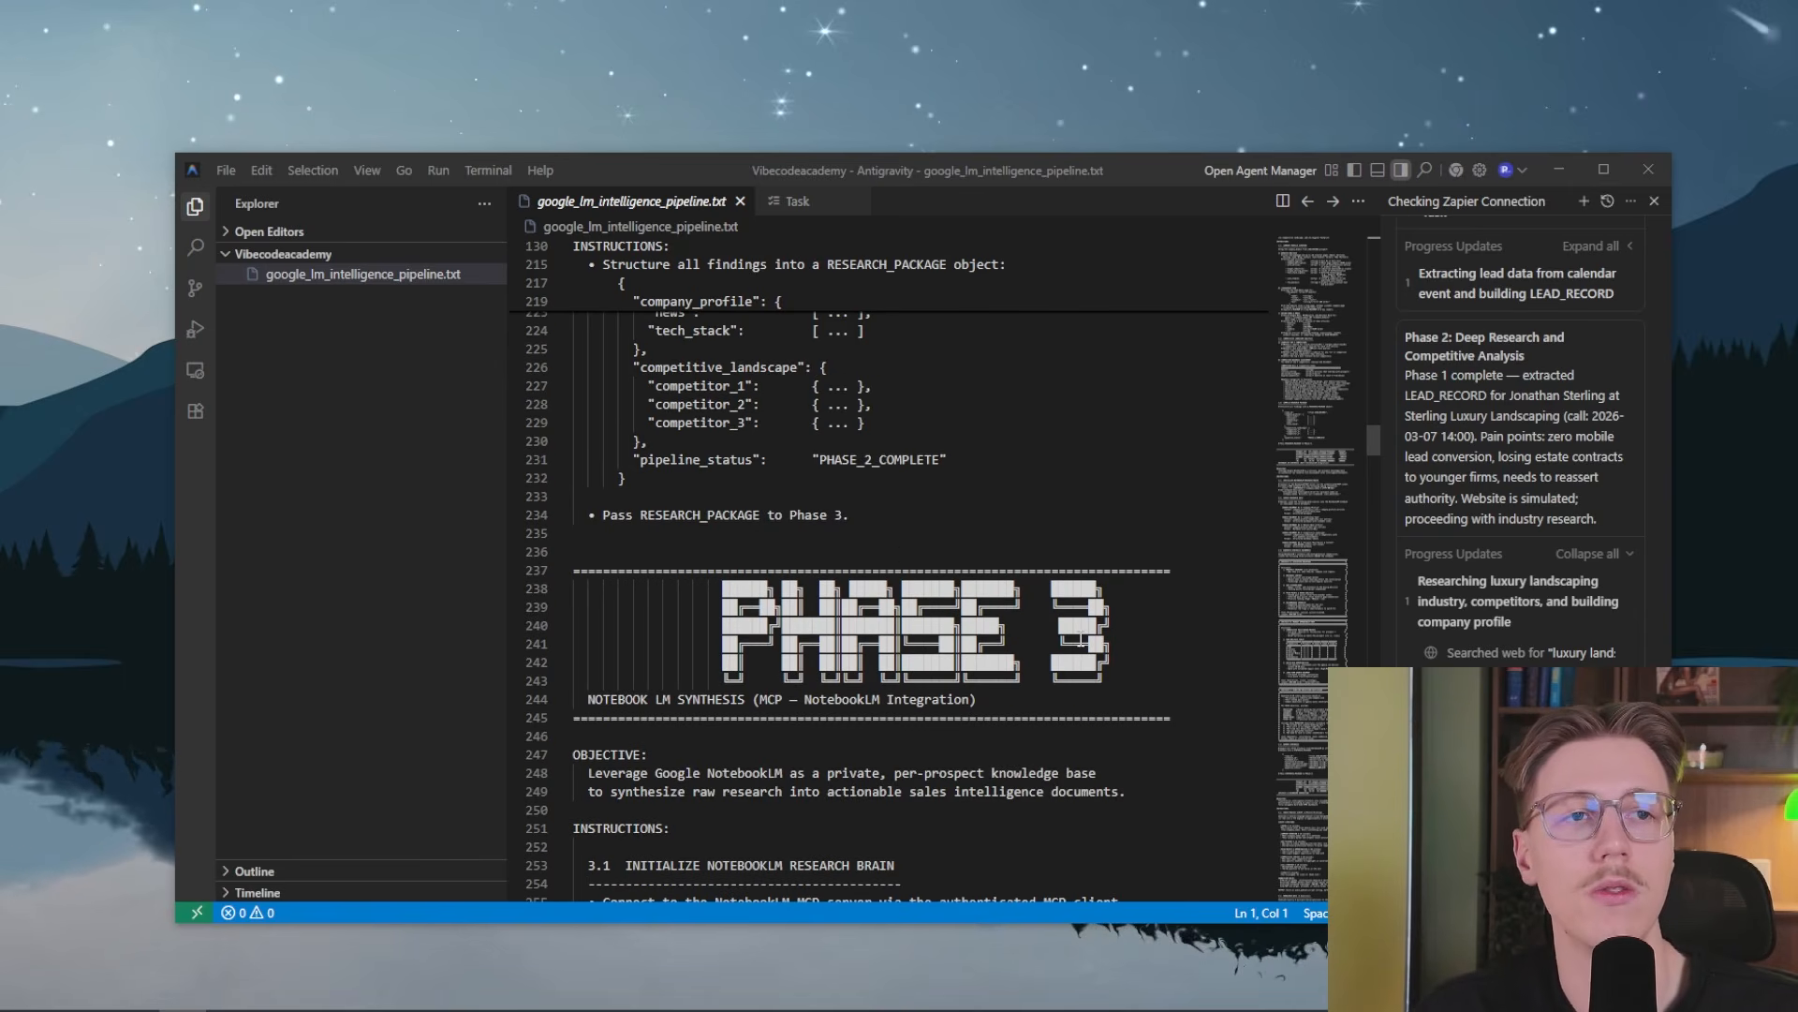
scroll(1021, 642, "down", 2)
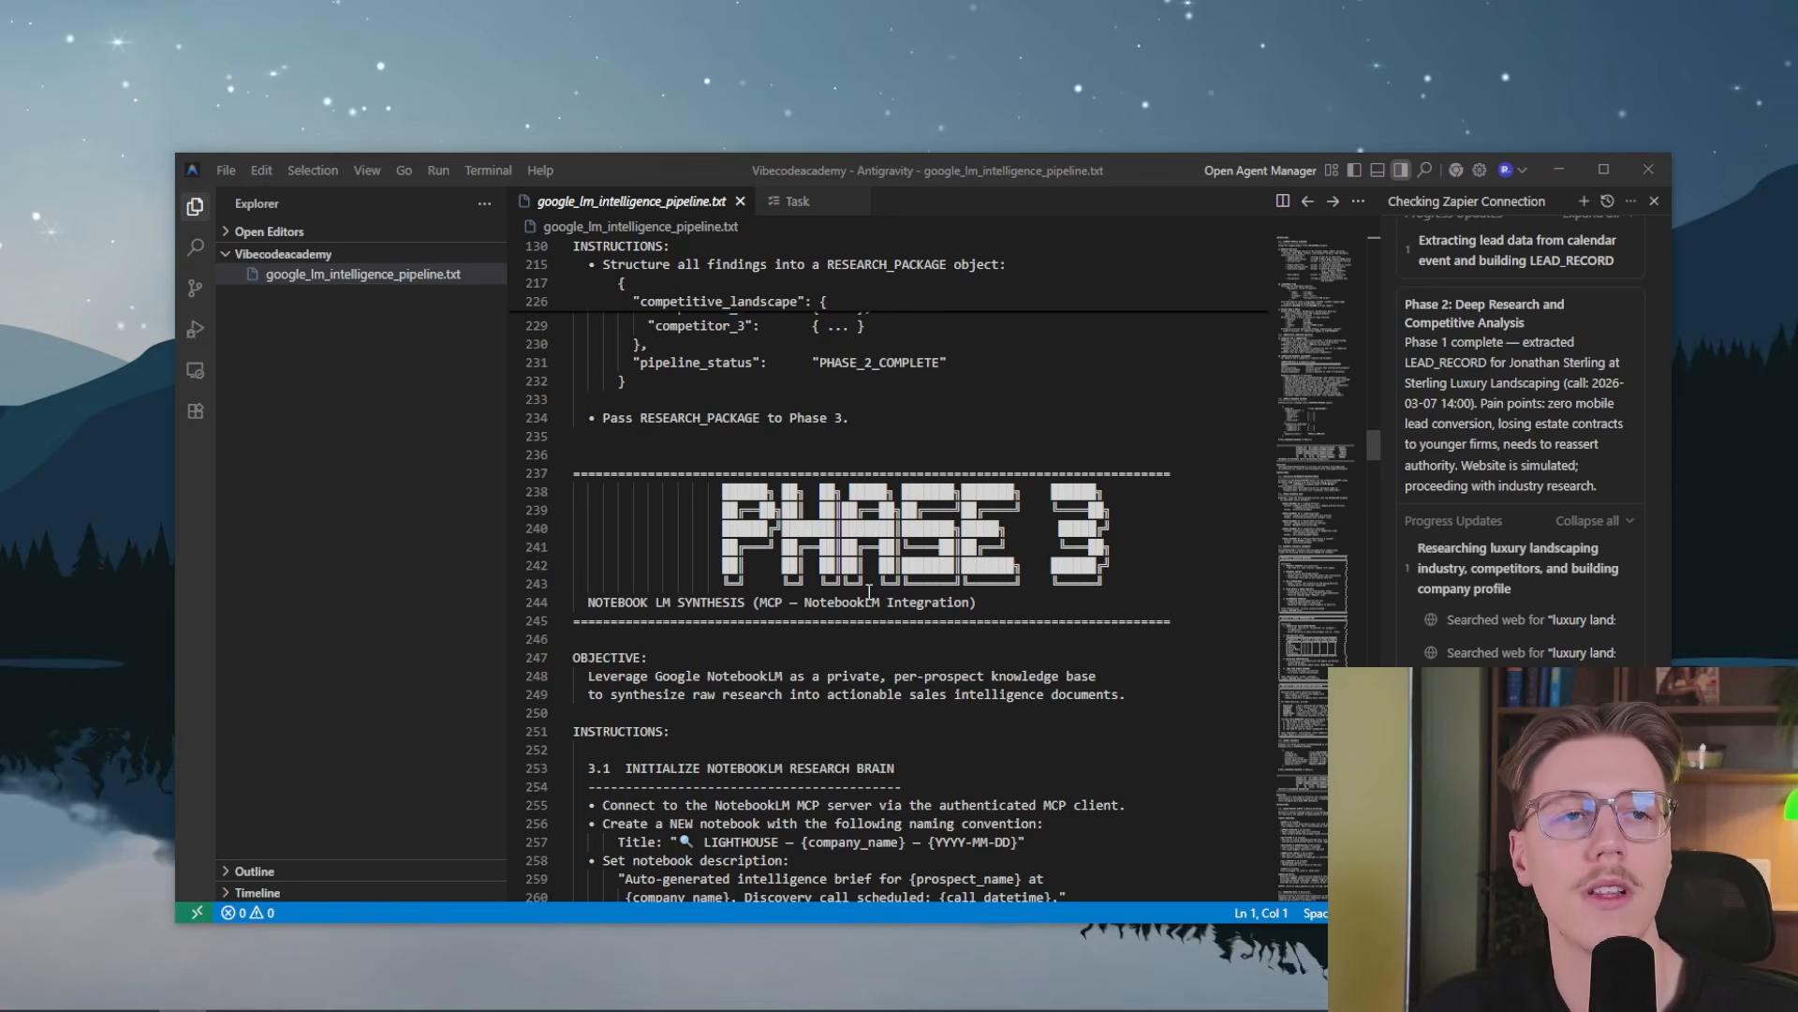
scroll(785, 558, "down", 2)
scroll(798, 571, "down", 18)
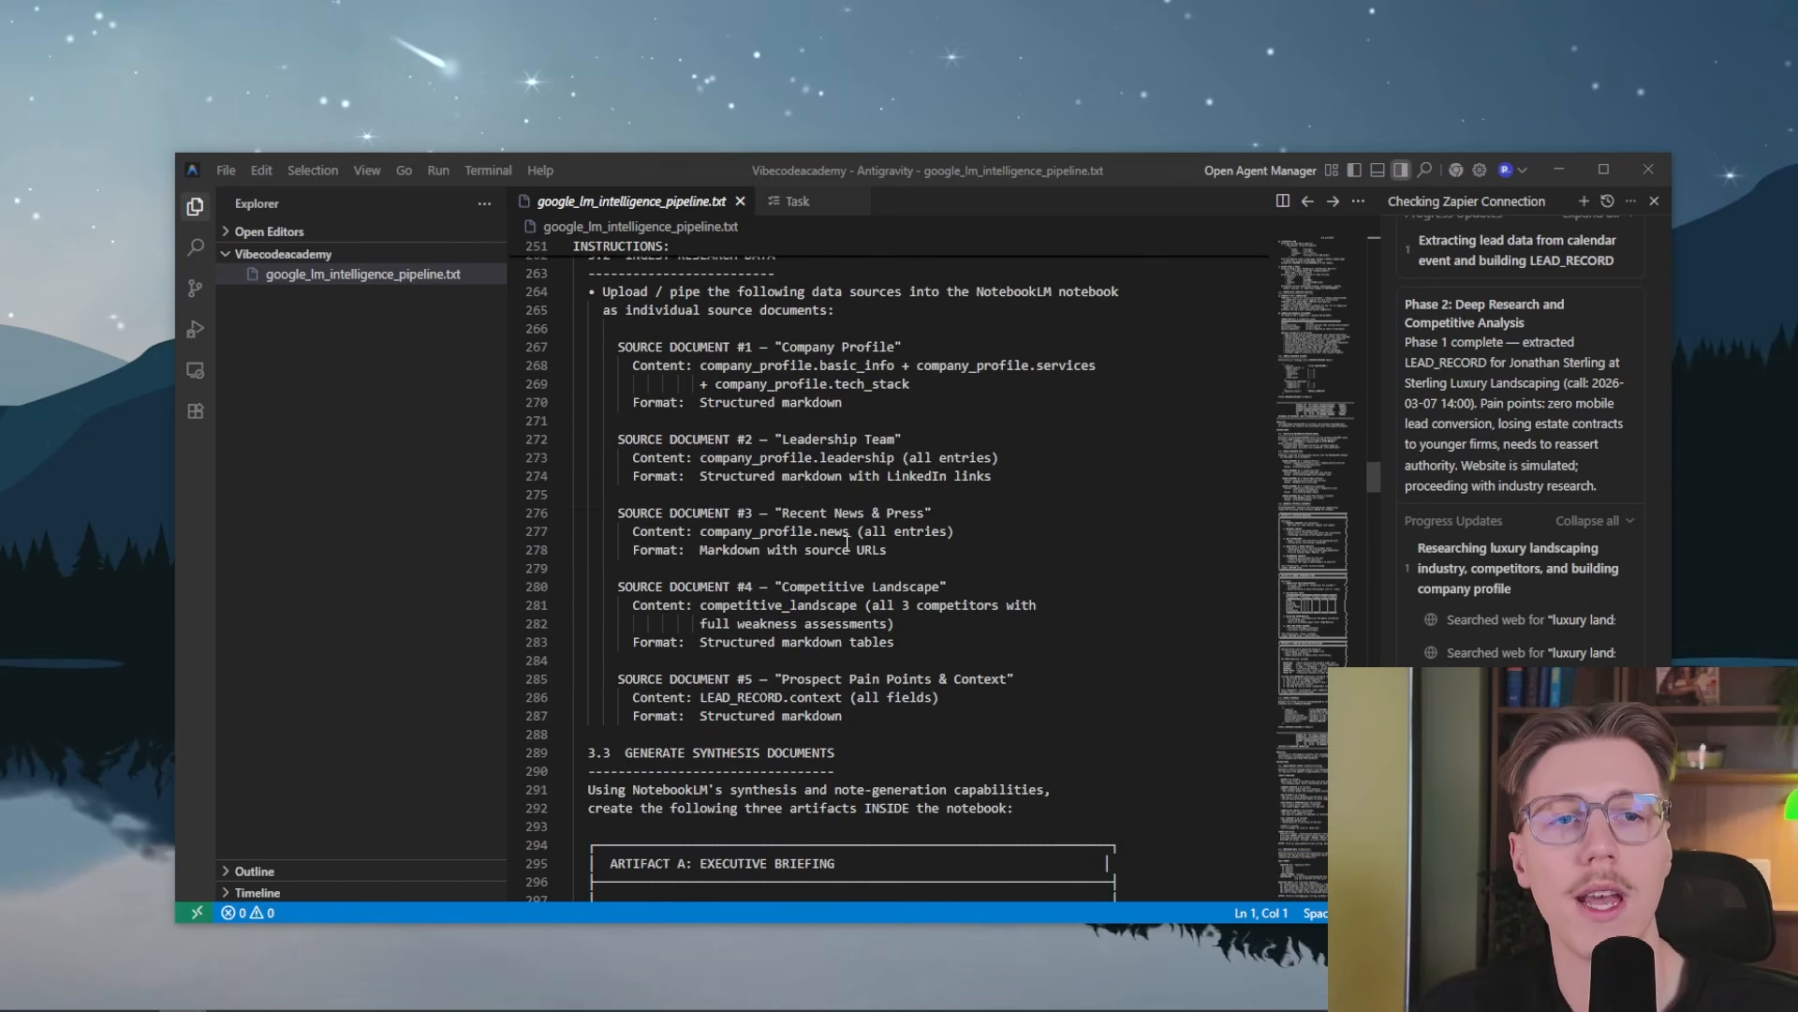
scroll(728, 585, "down", 14)
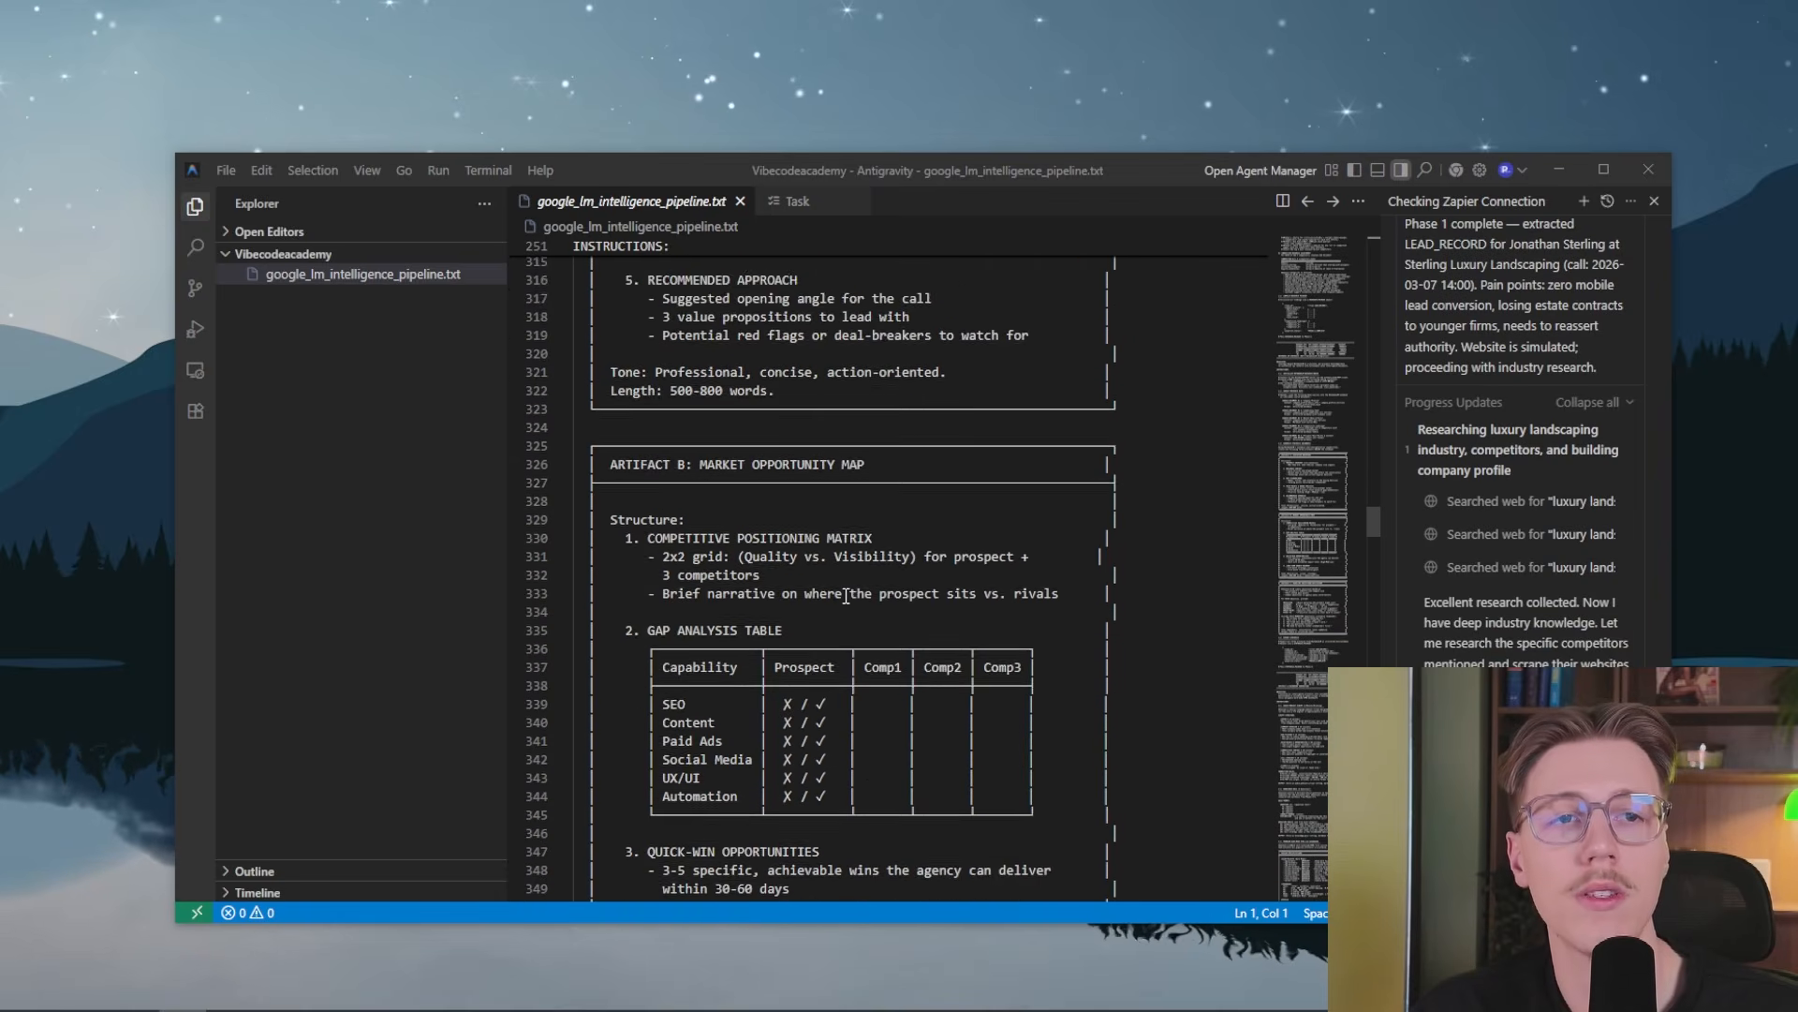
scroll(846, 596, "down", 19)
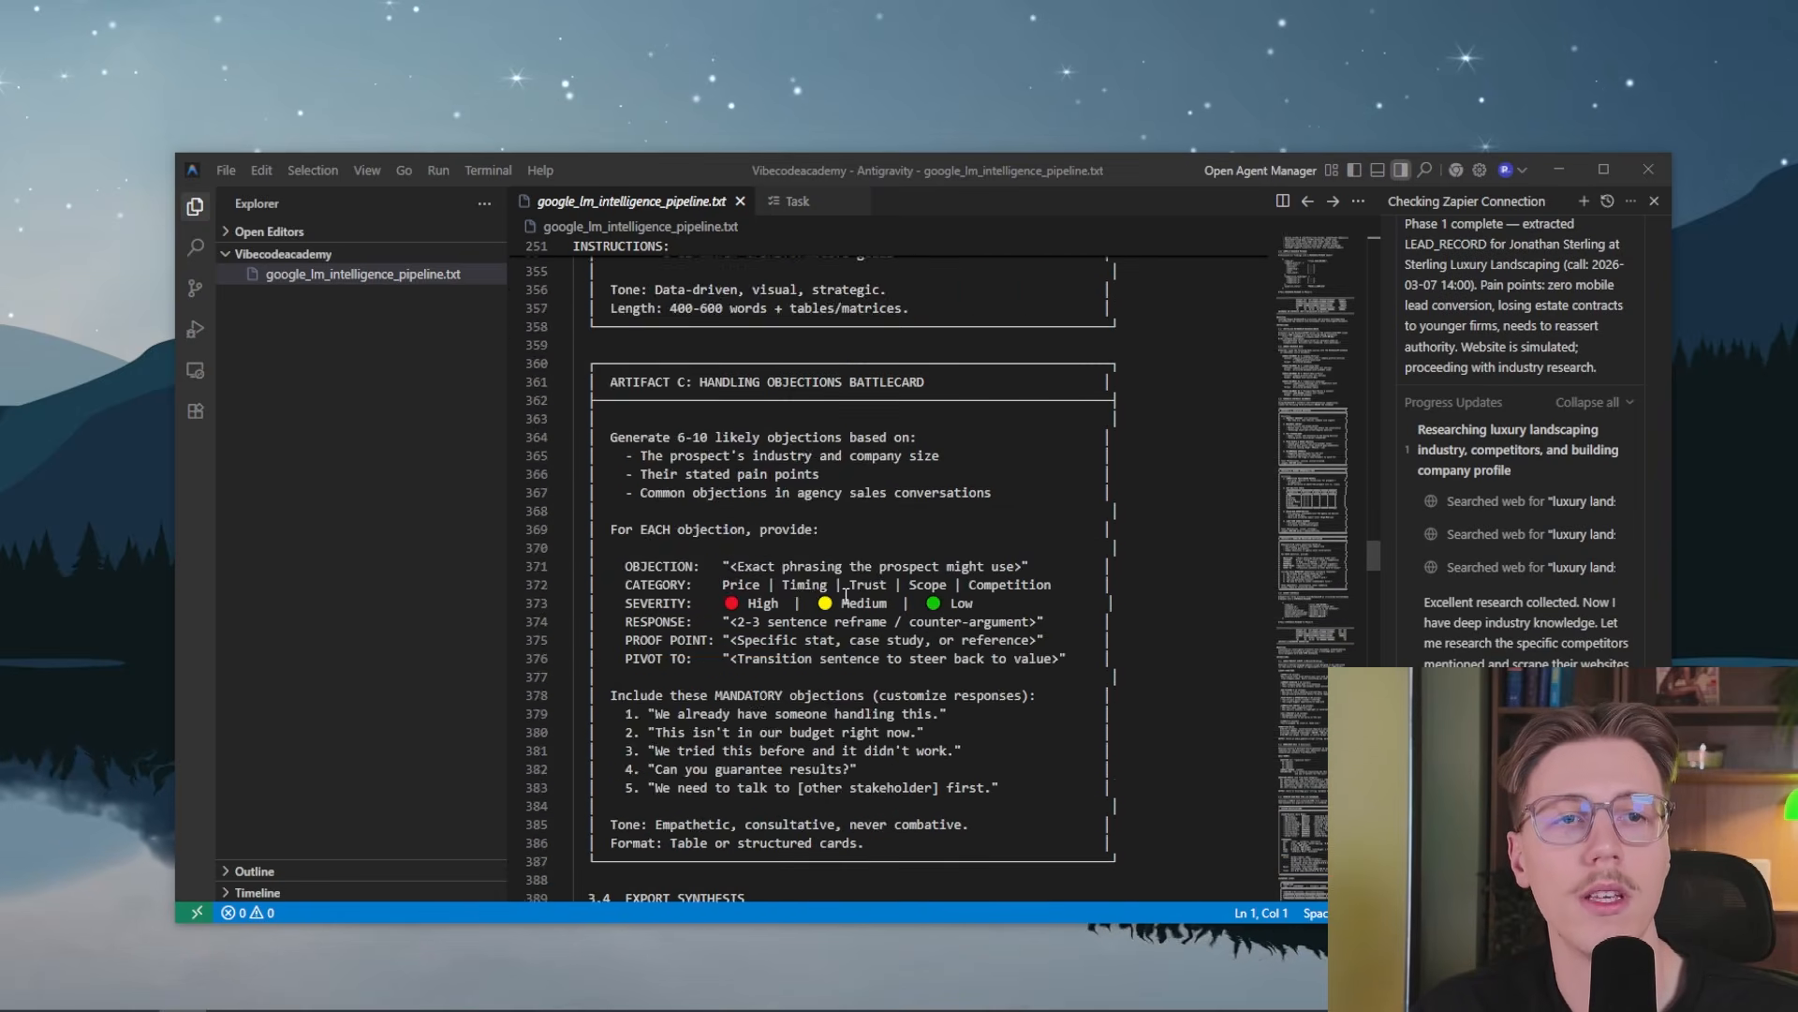
Review the Phase 4 artifact and dashboard generation instructions, from the audio podcast script to the dark-mode dashboard design specifications
scroll(730, 674, "down", 1)
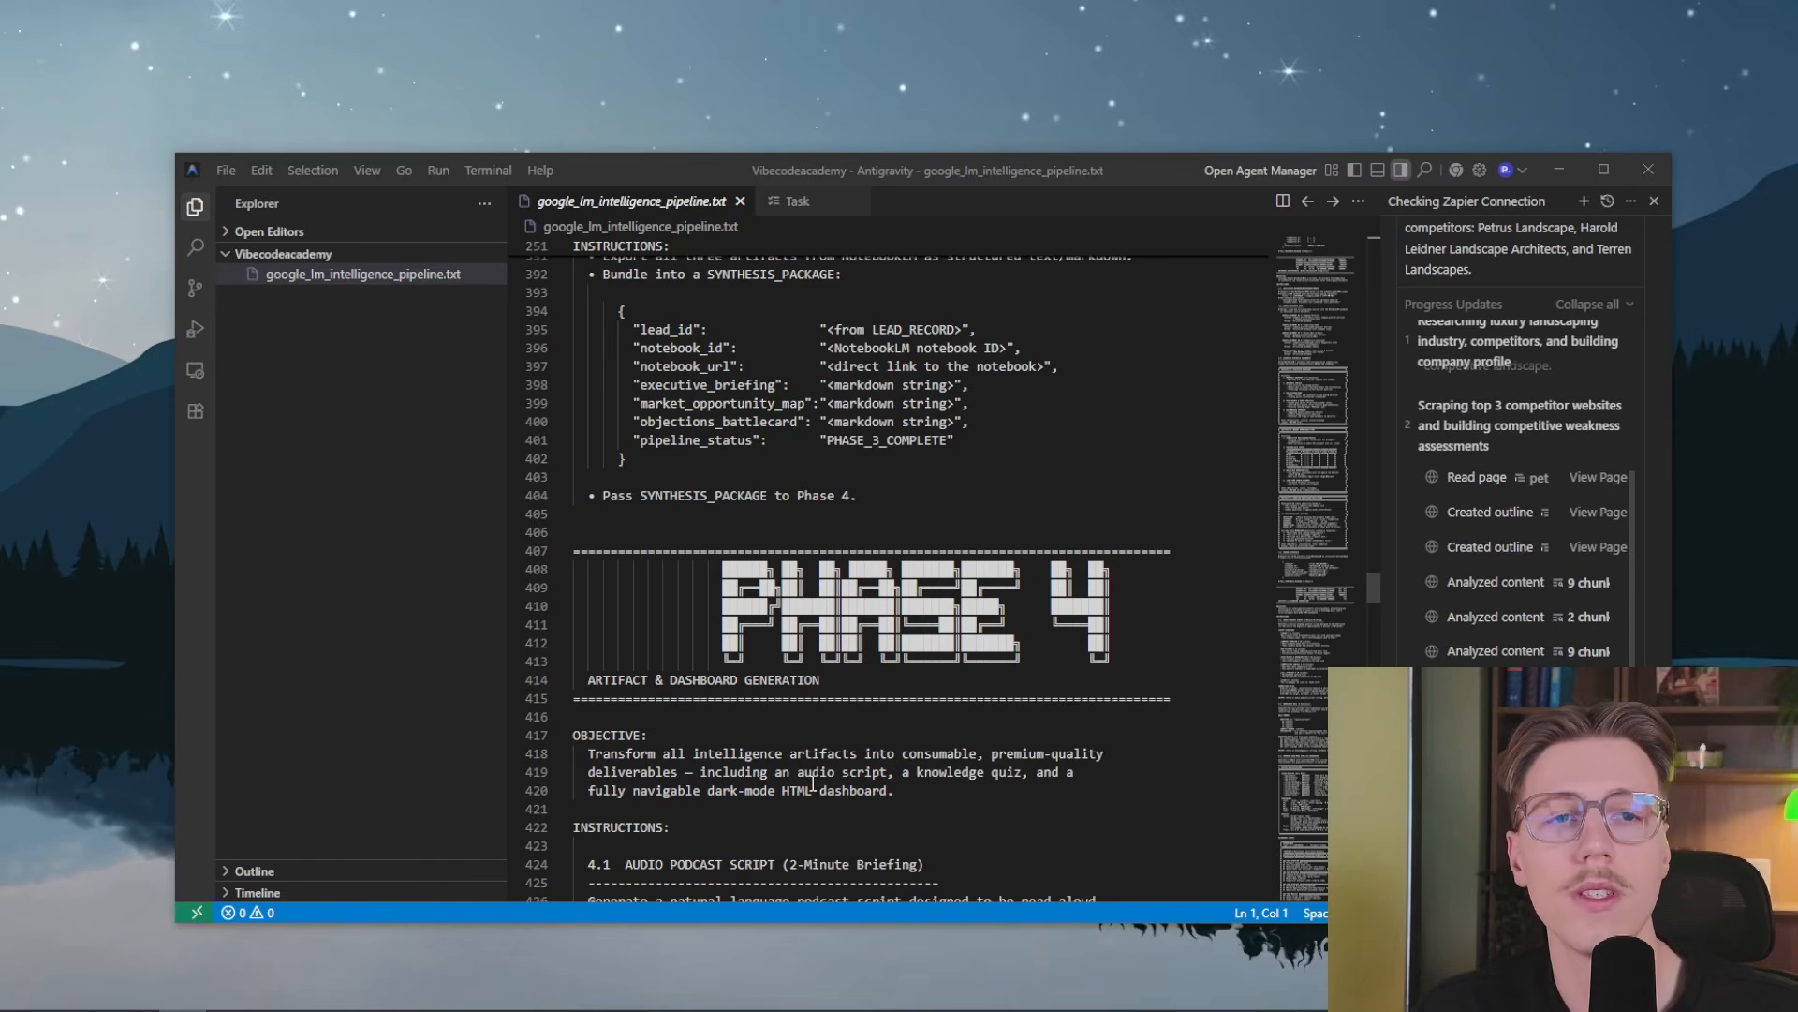
scroll(845, 758, "down", 20)
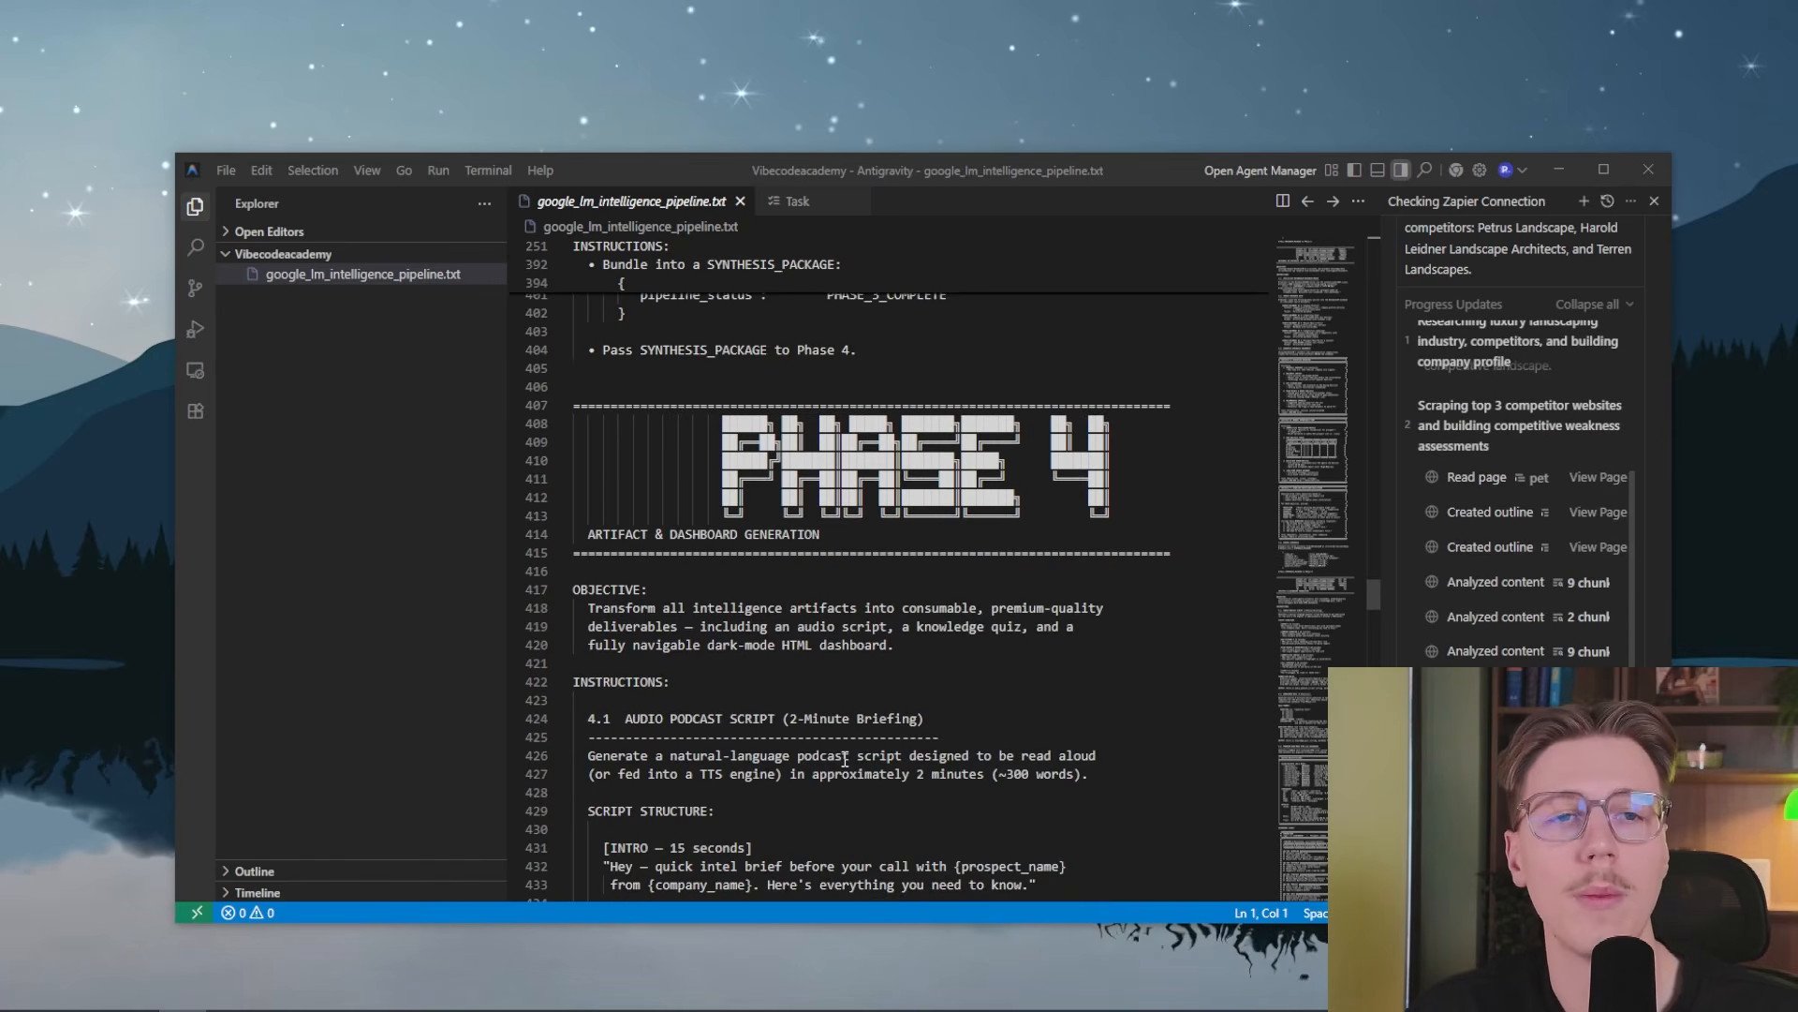
scroll(837, 755, "down", 20)
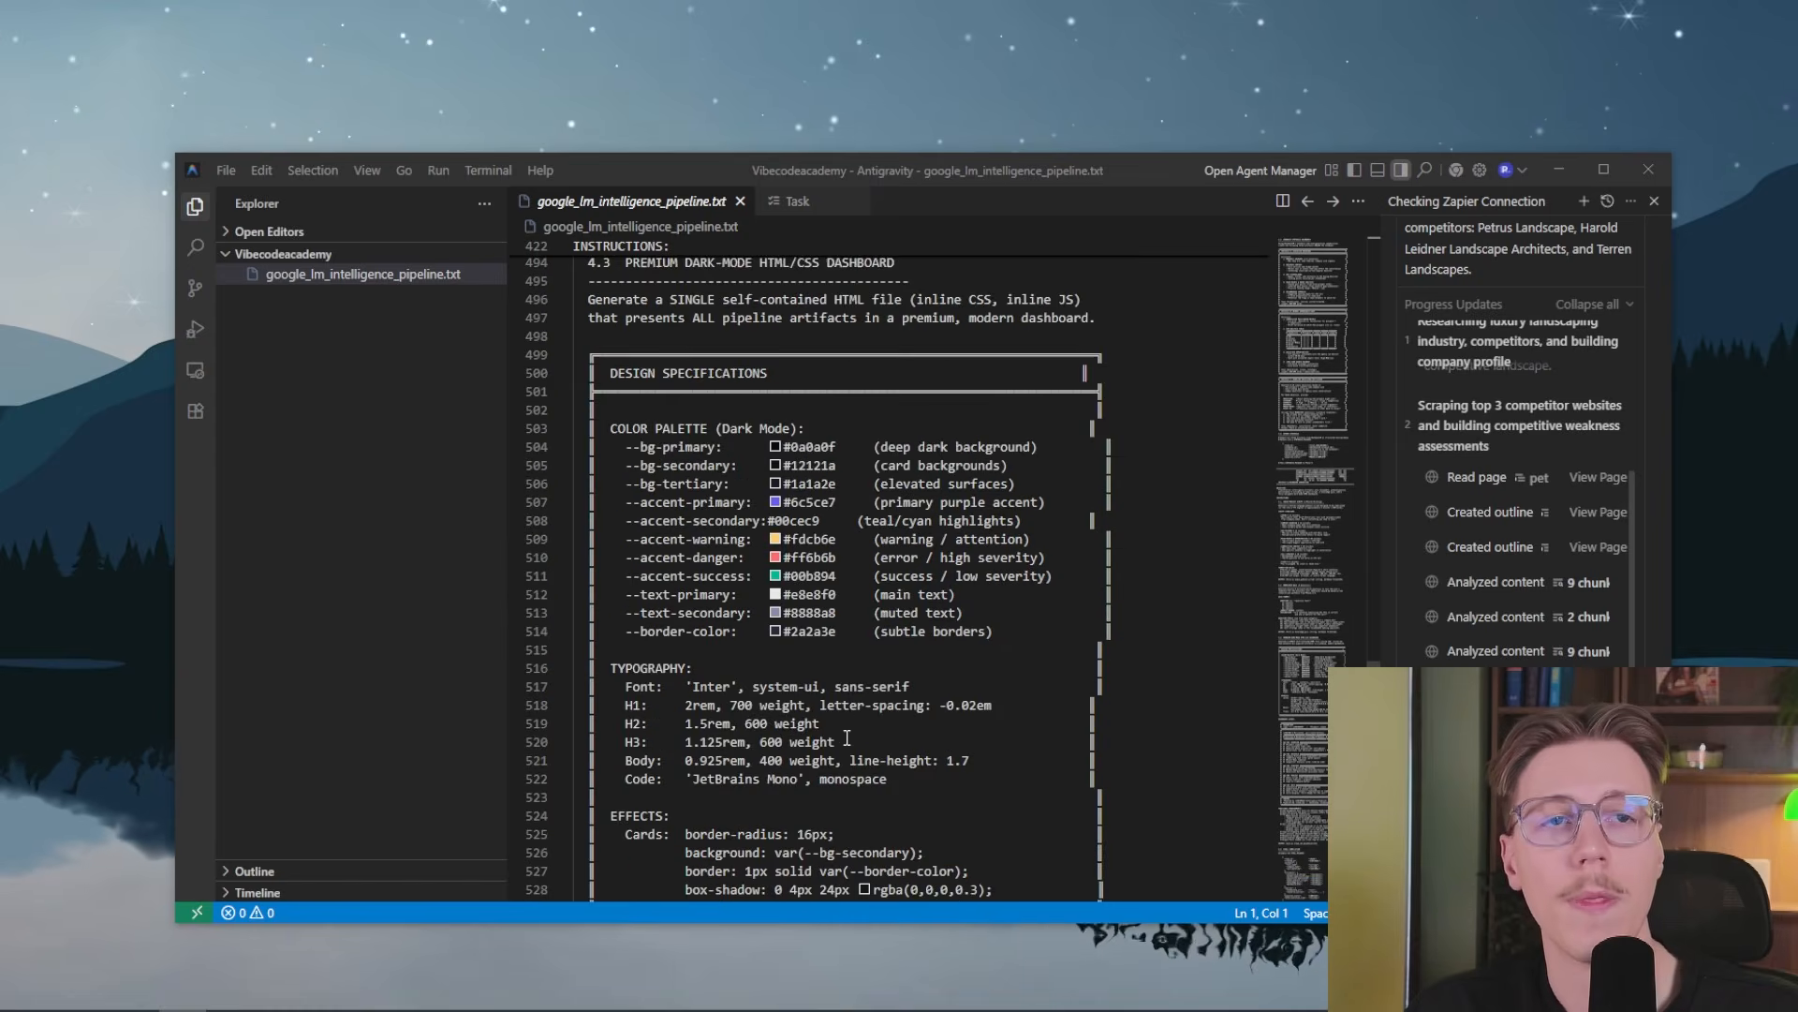
scroll(881, 713, "down", 20)
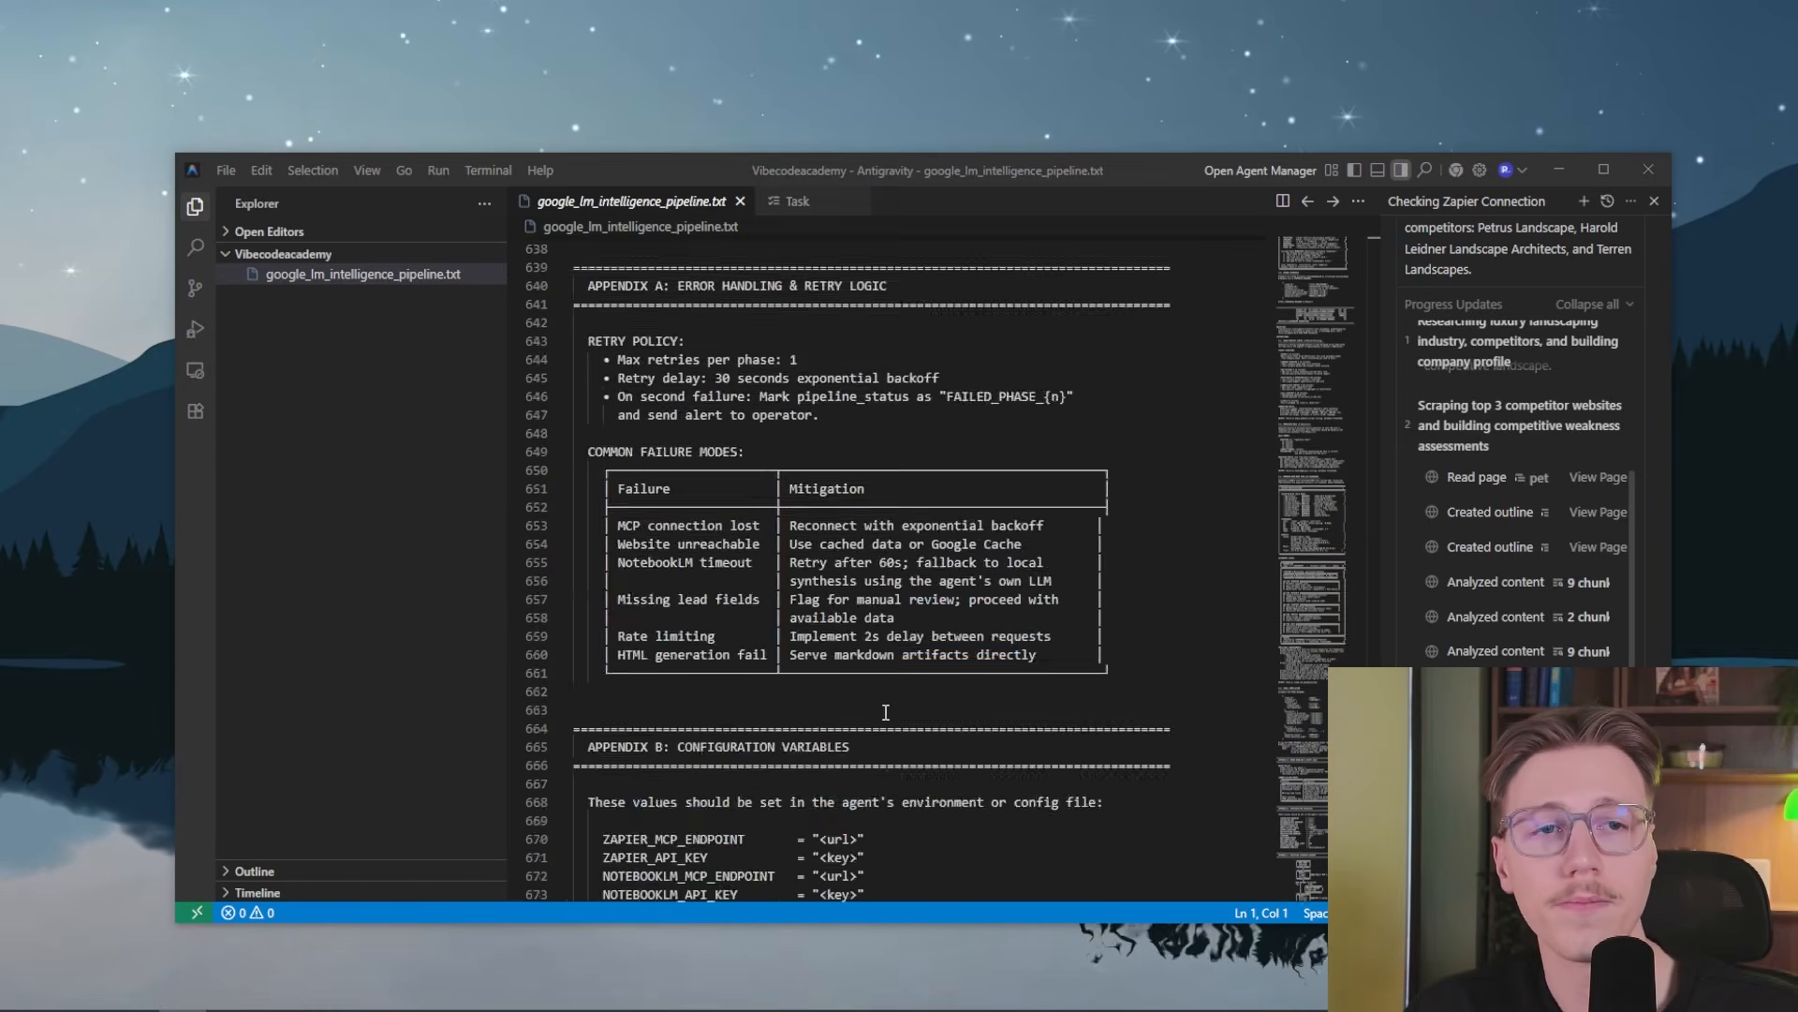
Examine the Appendix C execution sequence diagram from new lead detection through the four phases to delivery
scroll(973, 629, "up", 6)
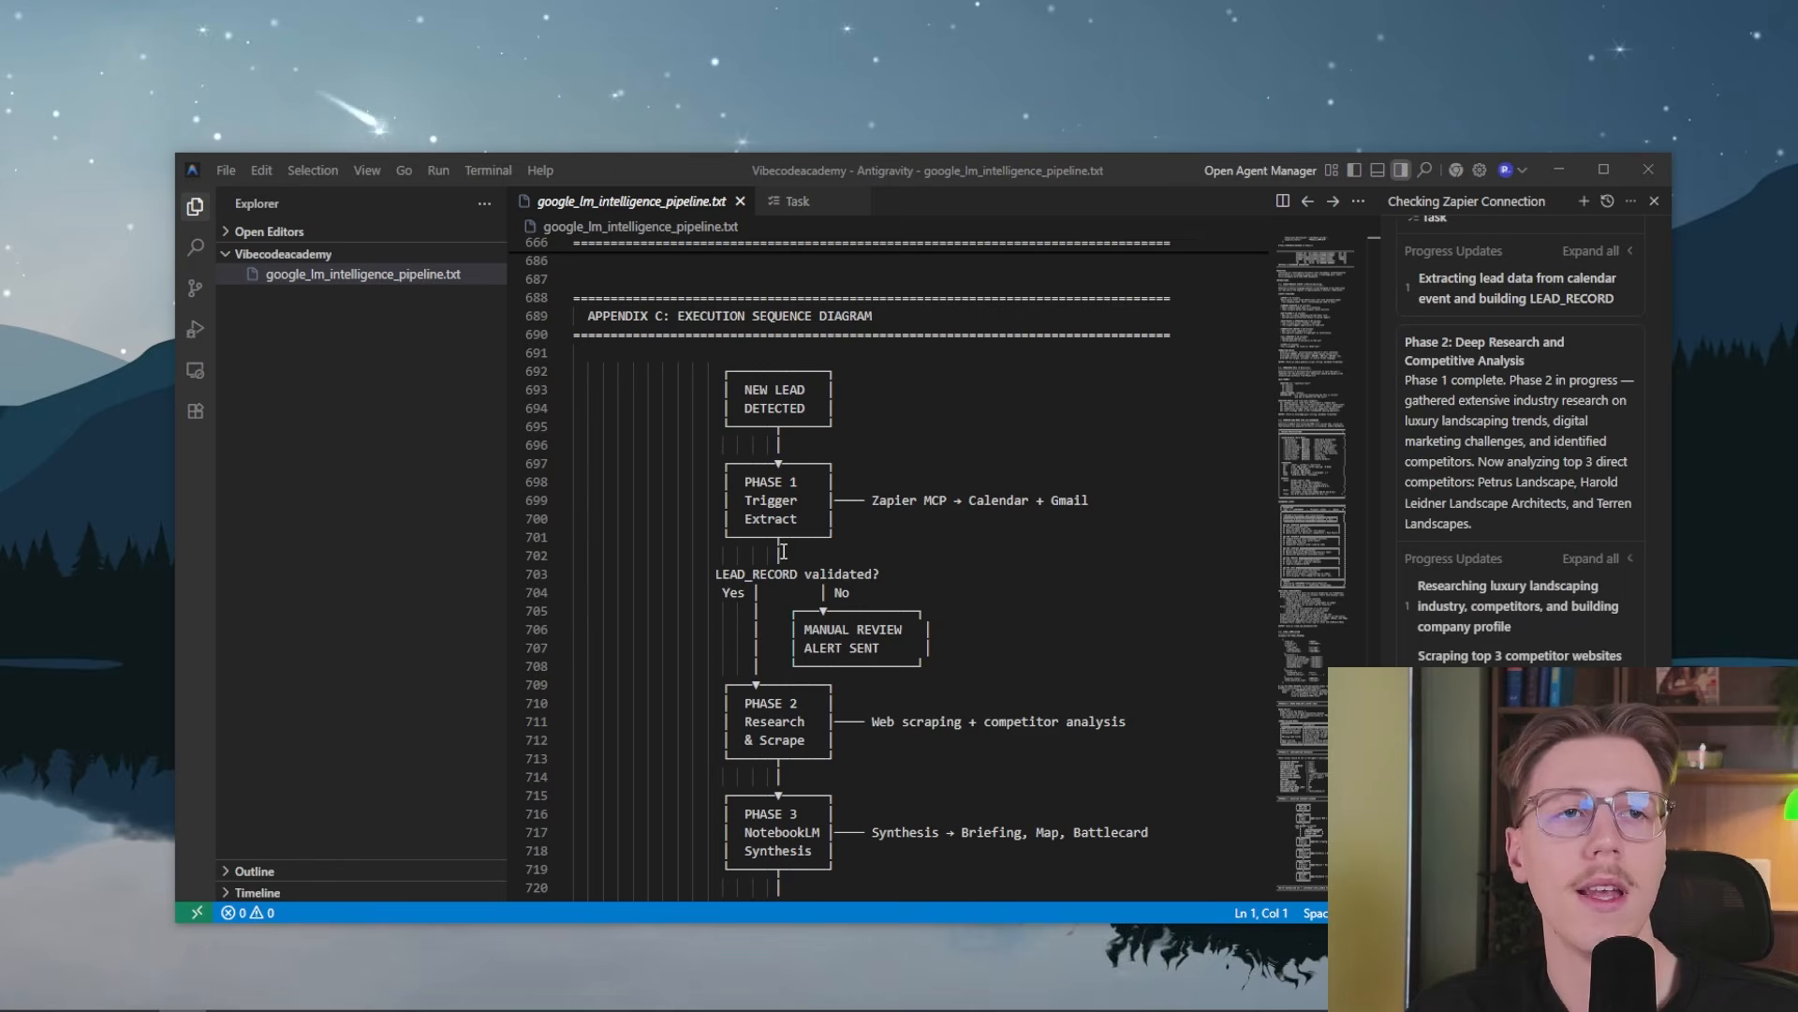
scroll(774, 641, "down", 1)
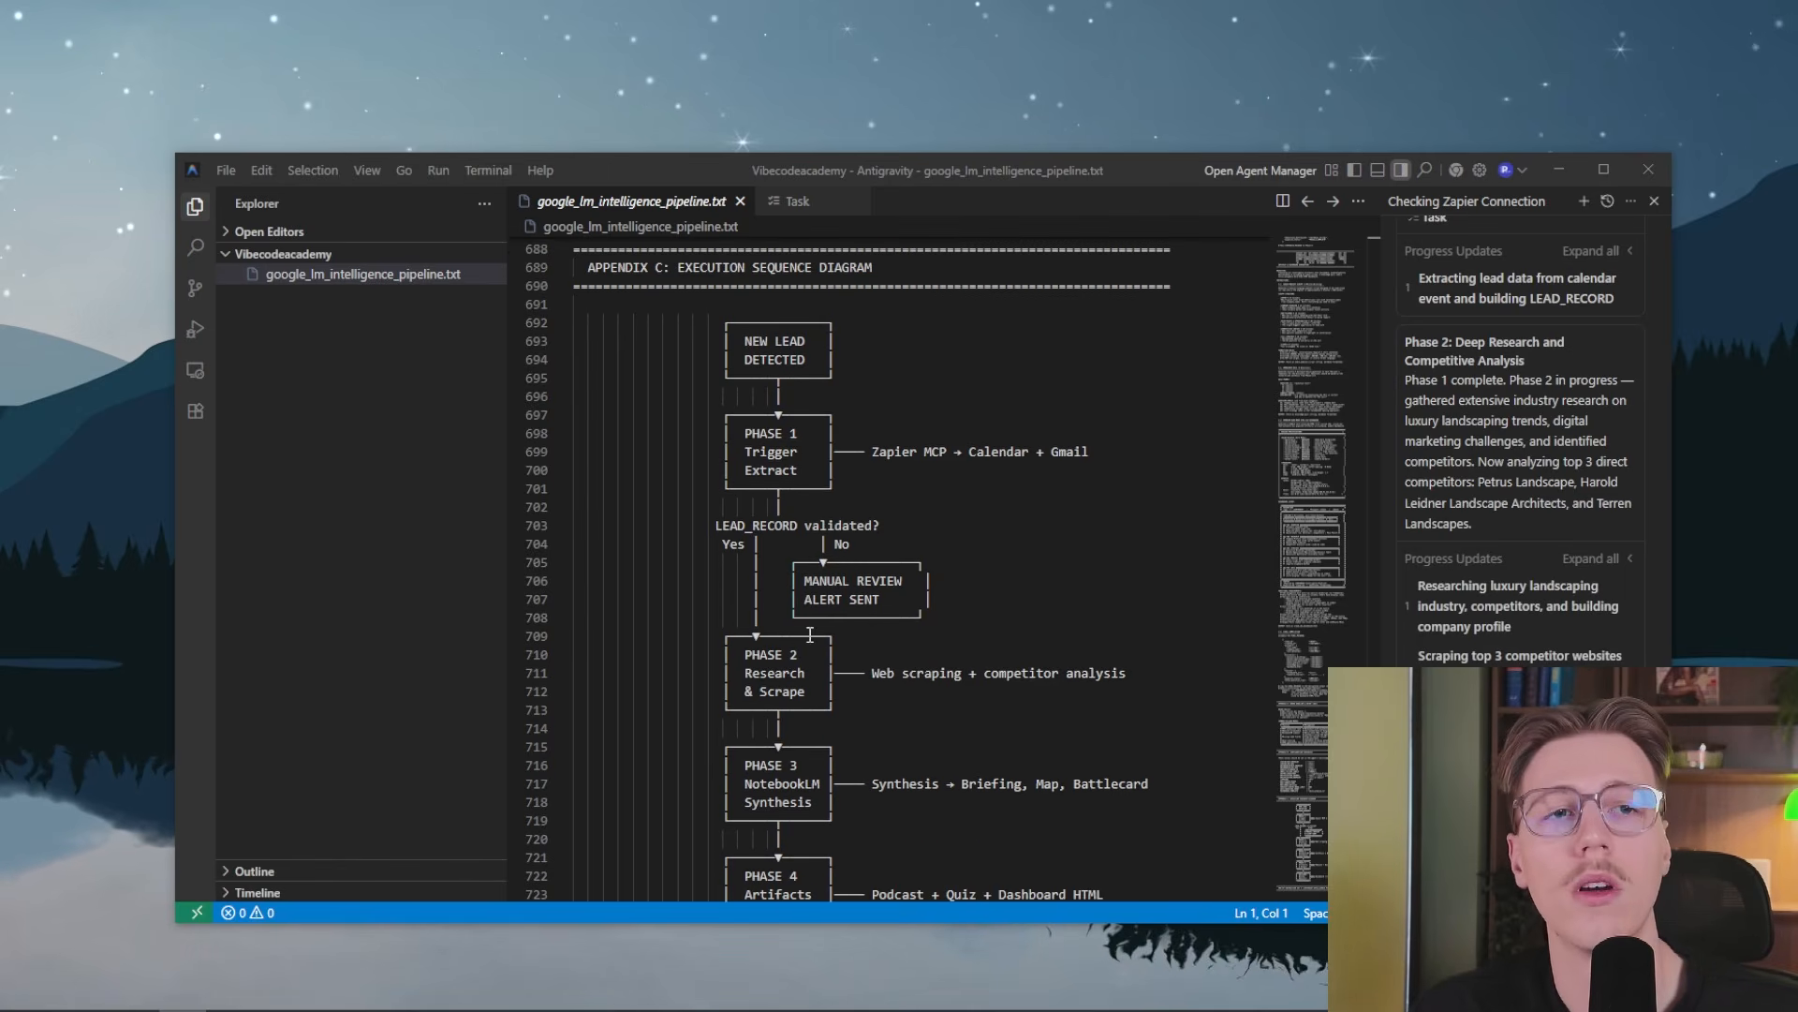
scroll(790, 692, "down", 1)
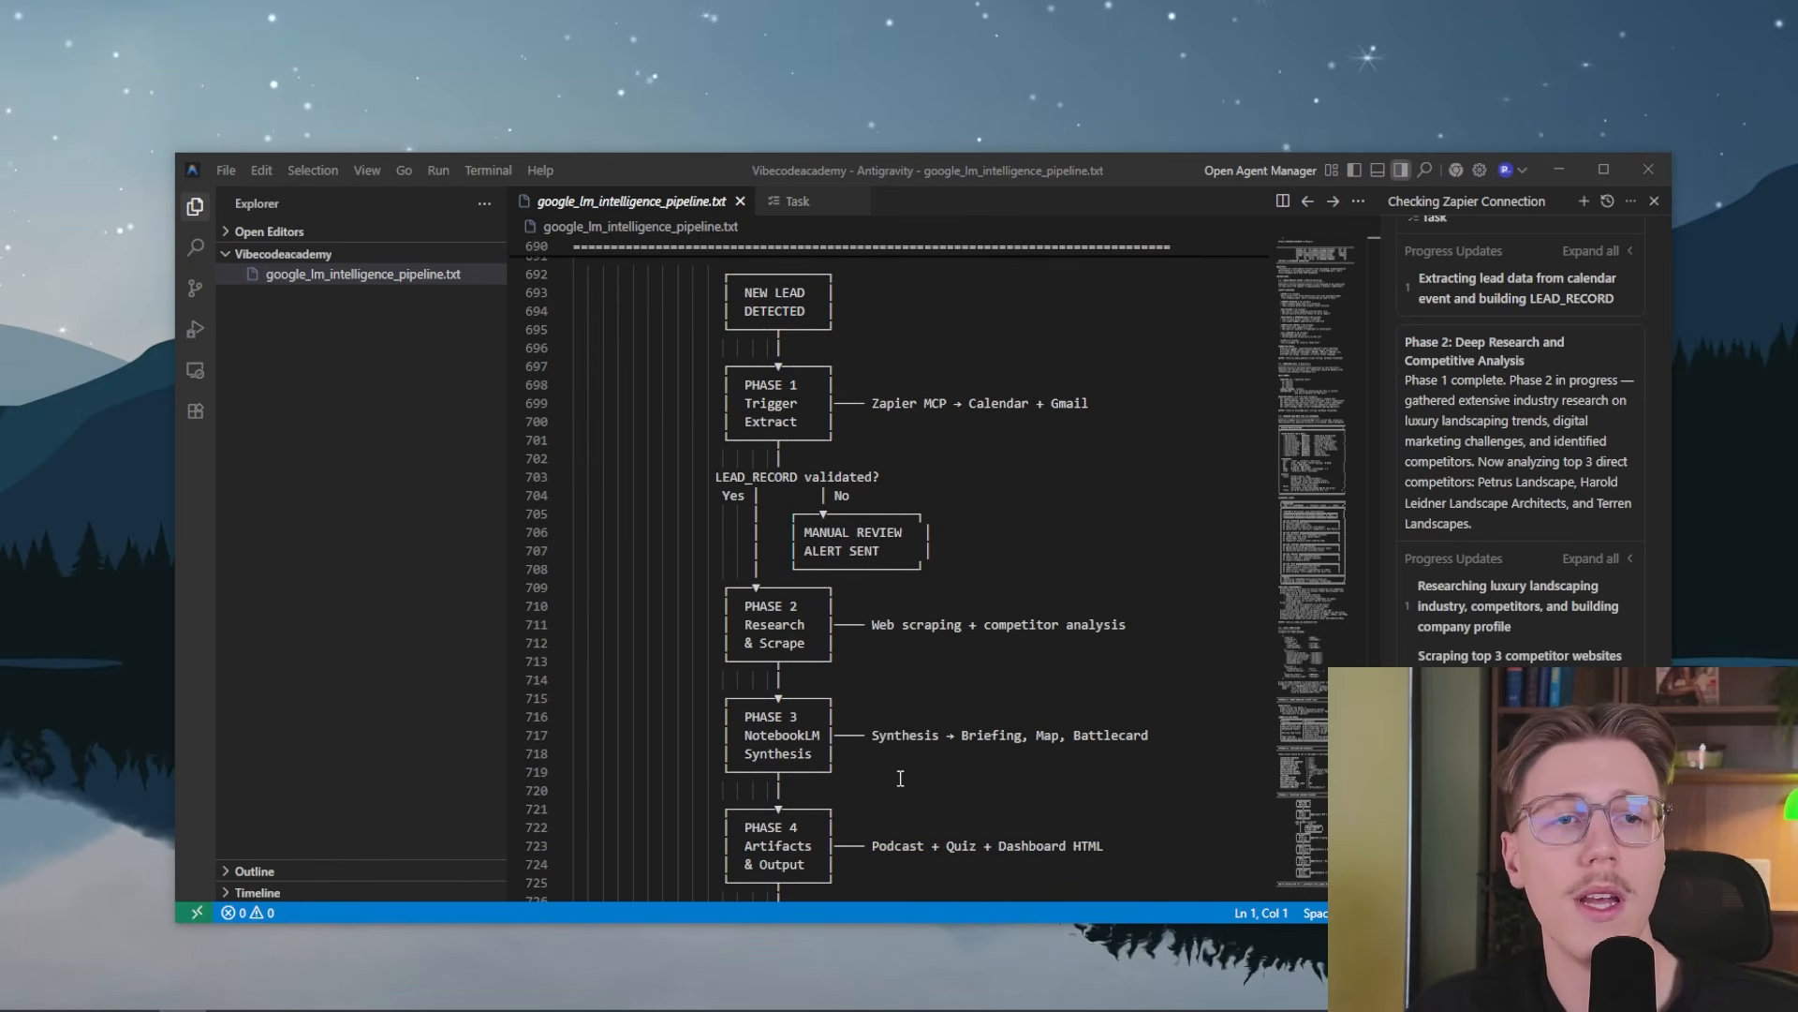
scroll(815, 727, "down", 2)
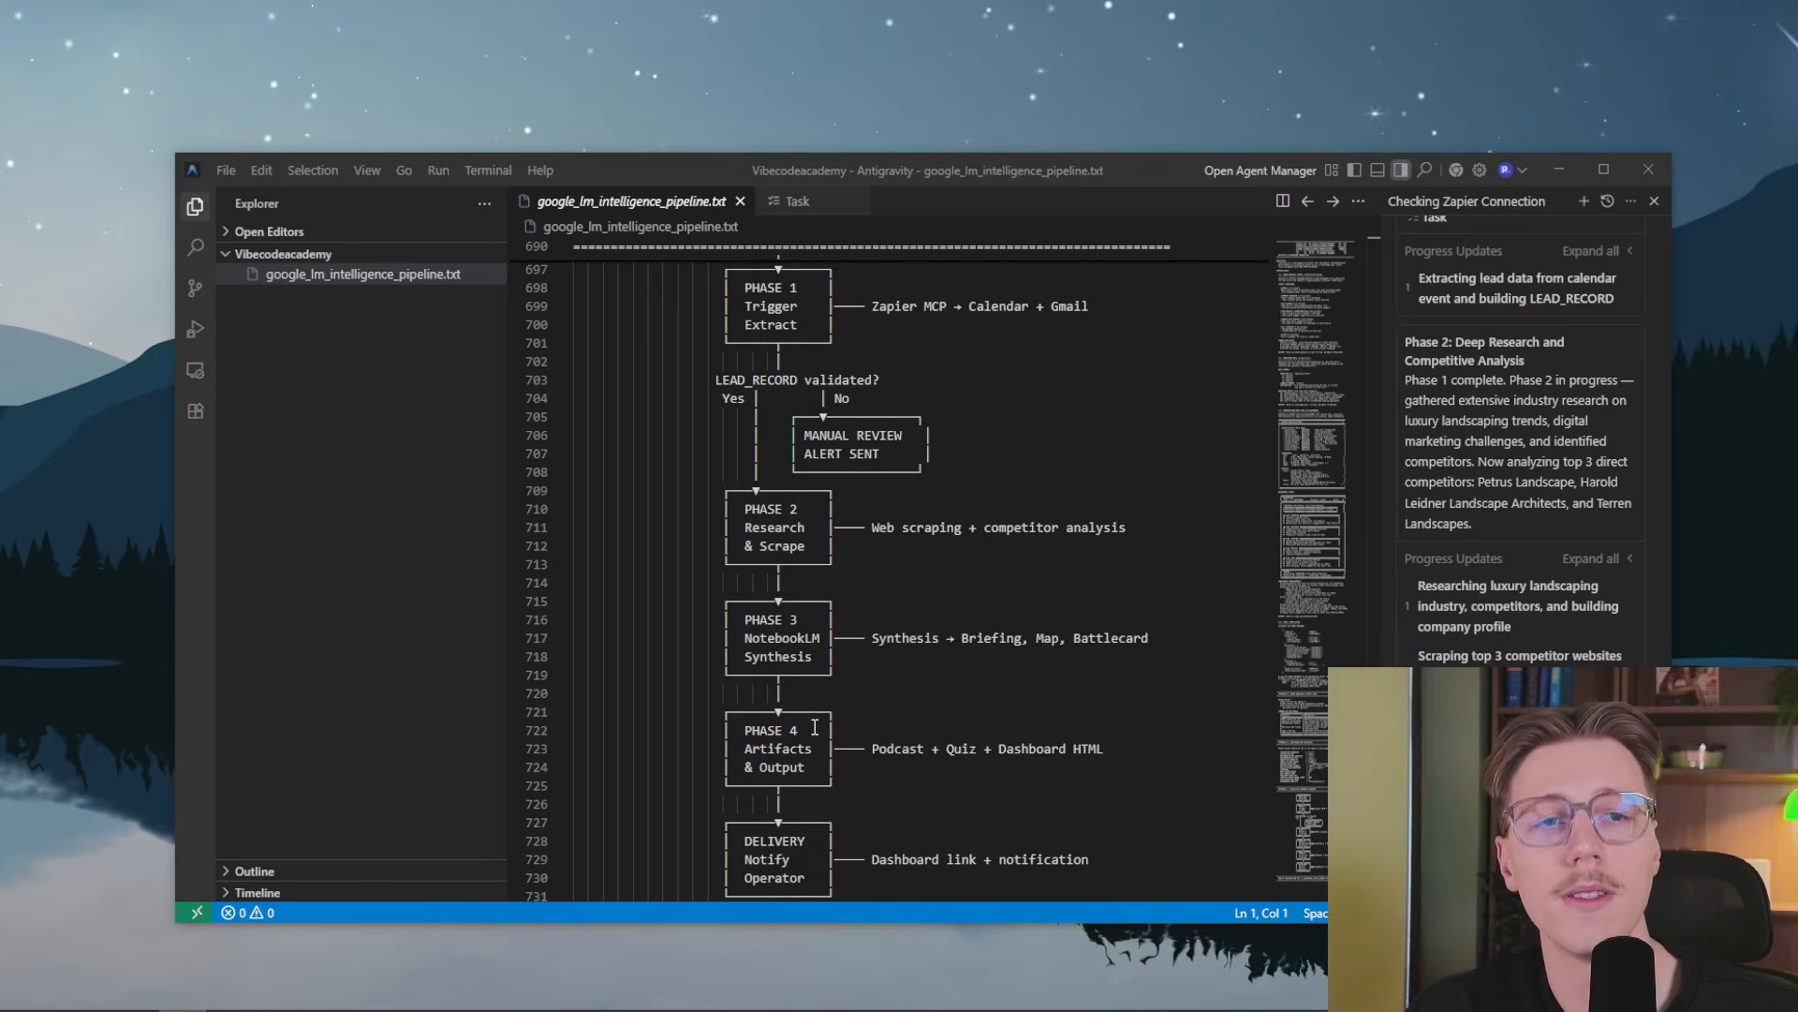
scroll(807, 747, "down", 2)
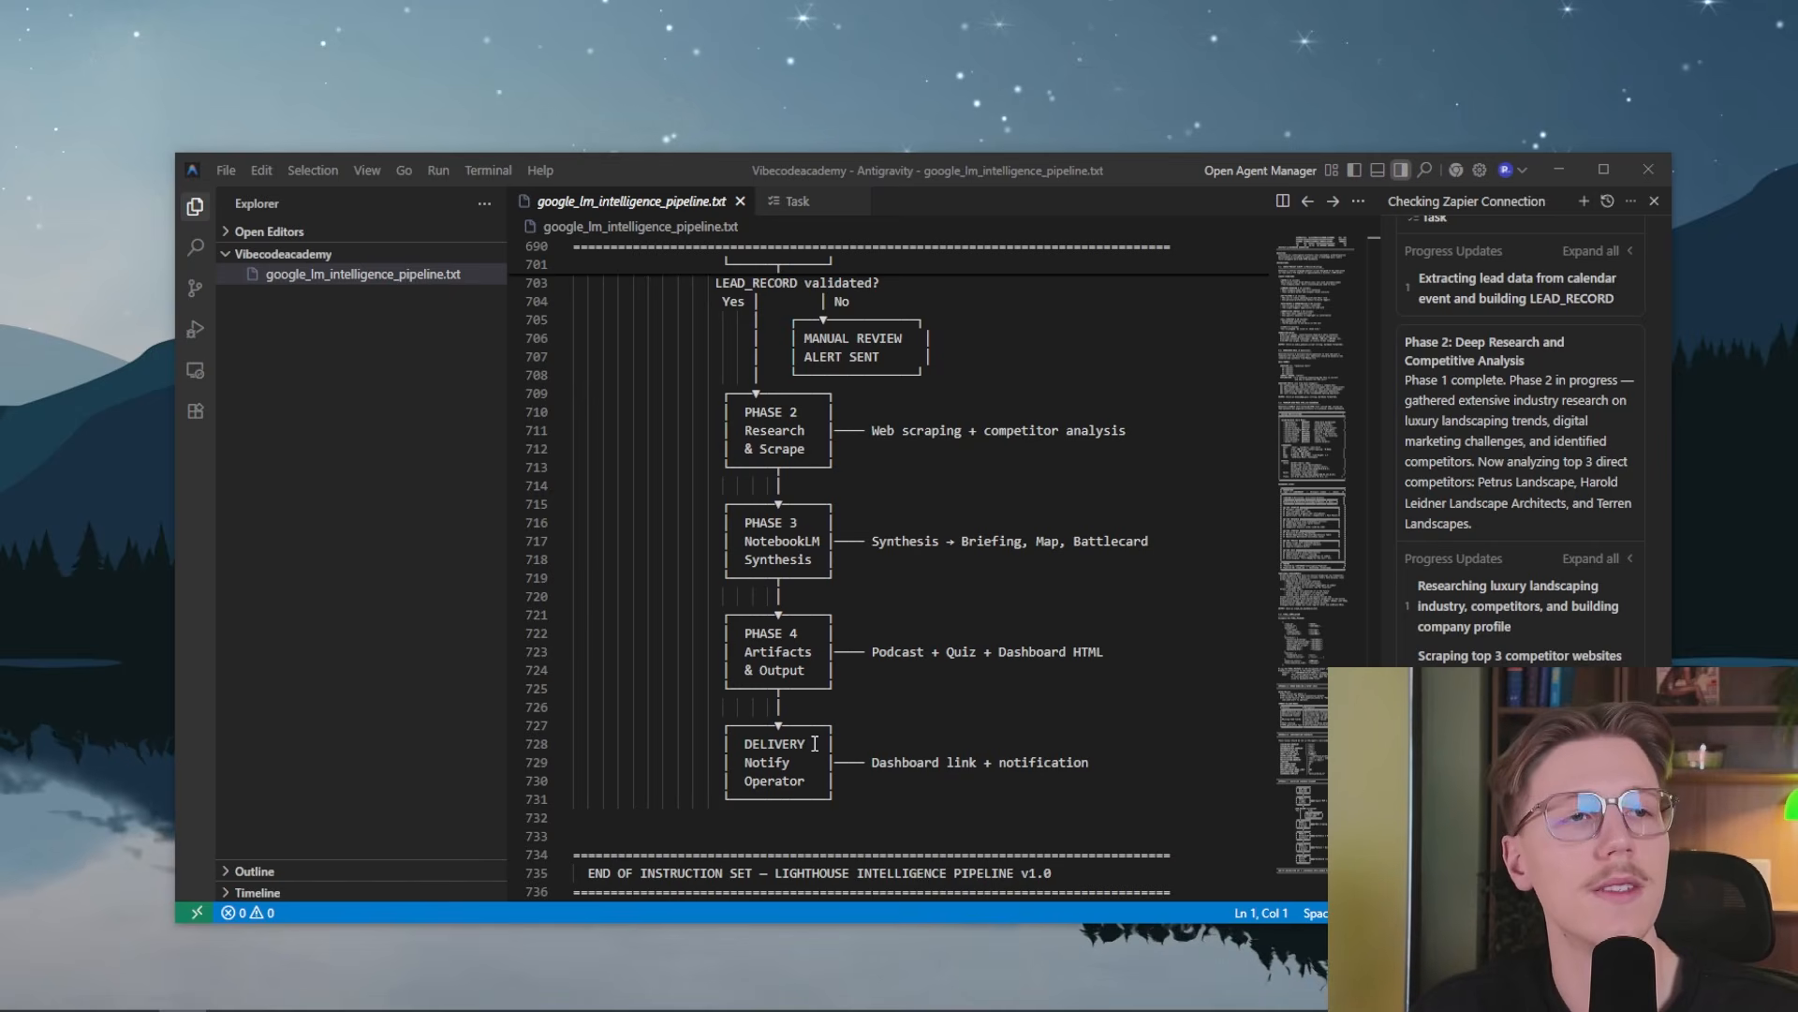
scroll(816, 745, "down", 1)
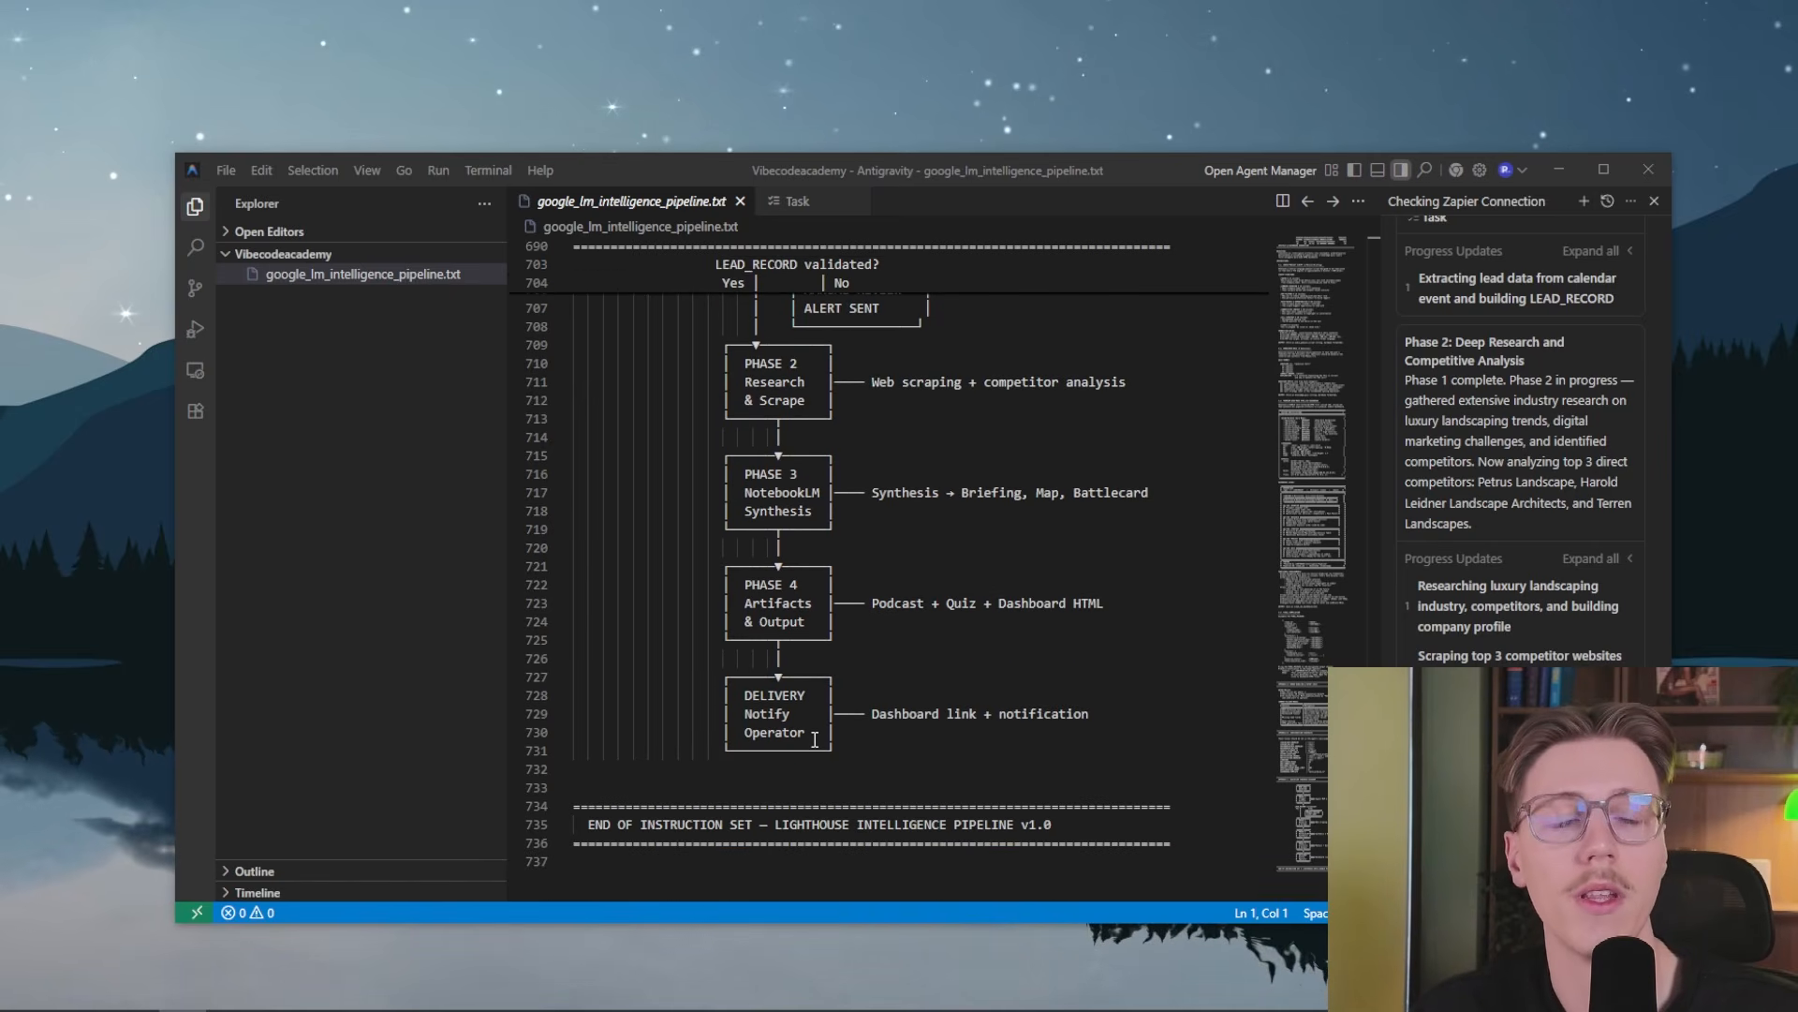
scroll(825, 736, "down", 2)
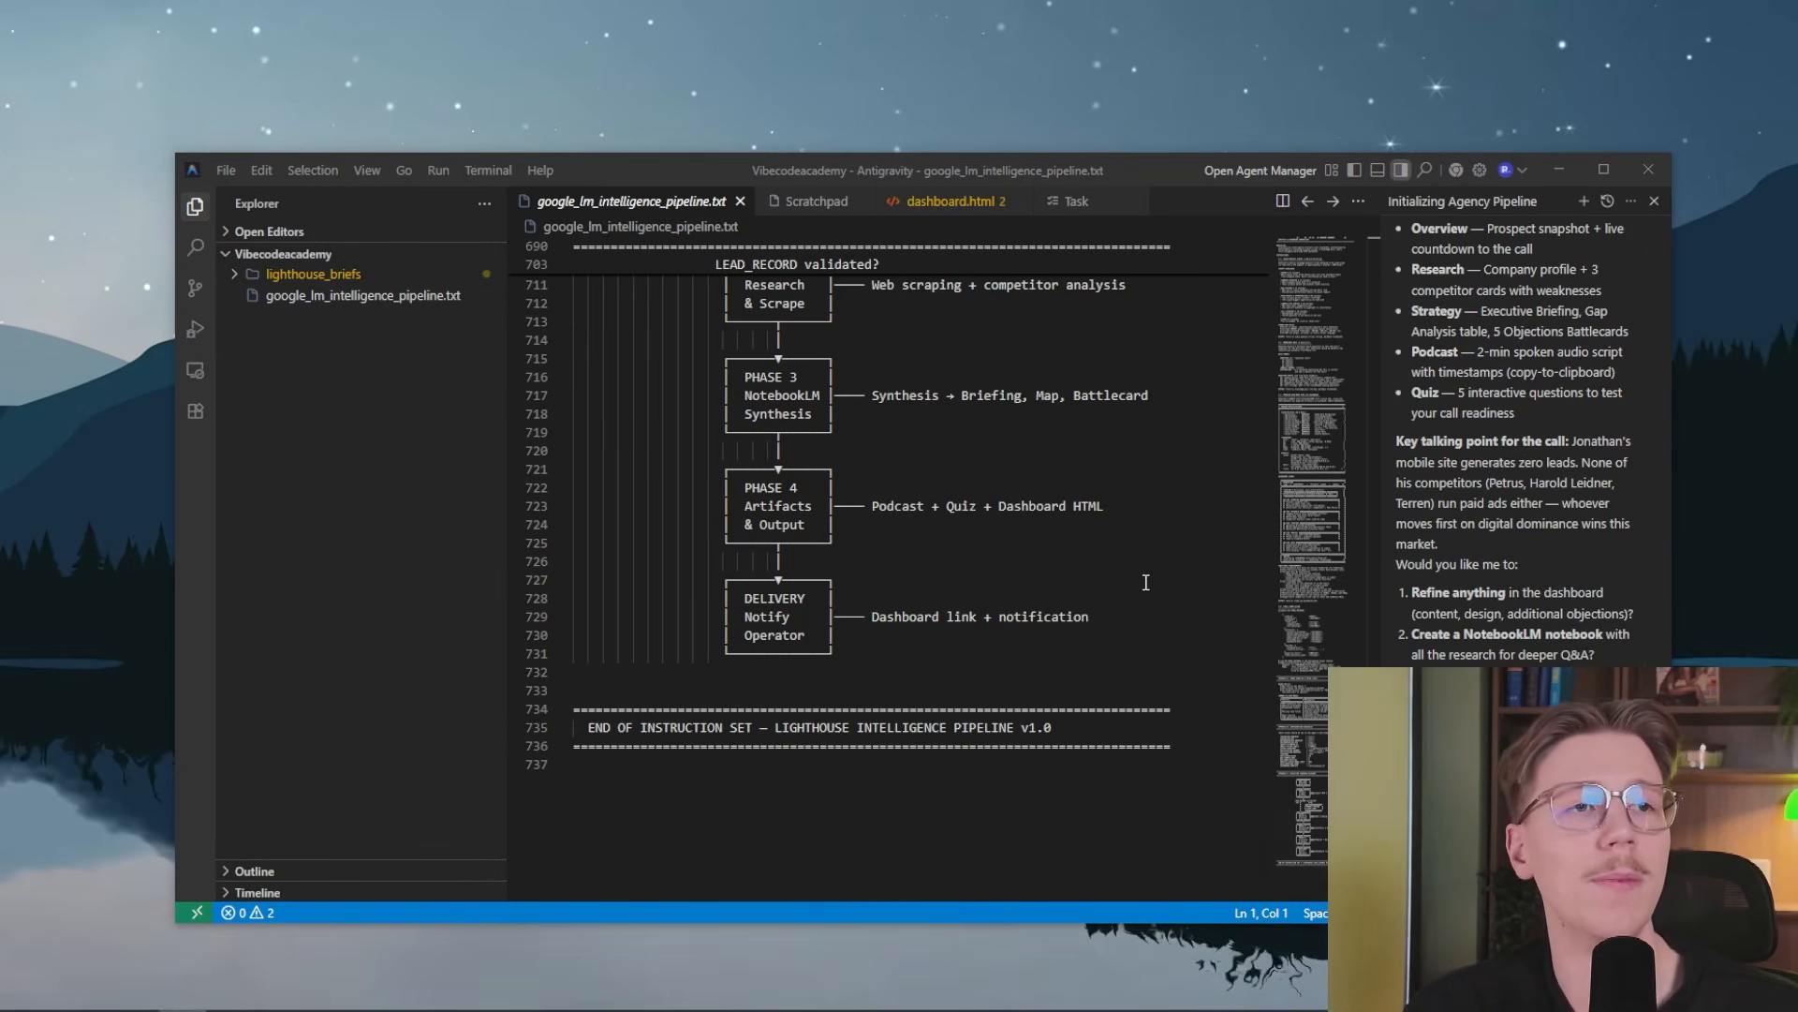
Review the agent's pipeline completion summary in the chat, including the phase status table and the dashboard's five interactive sections
scroll(1587, 599, "up", 3)
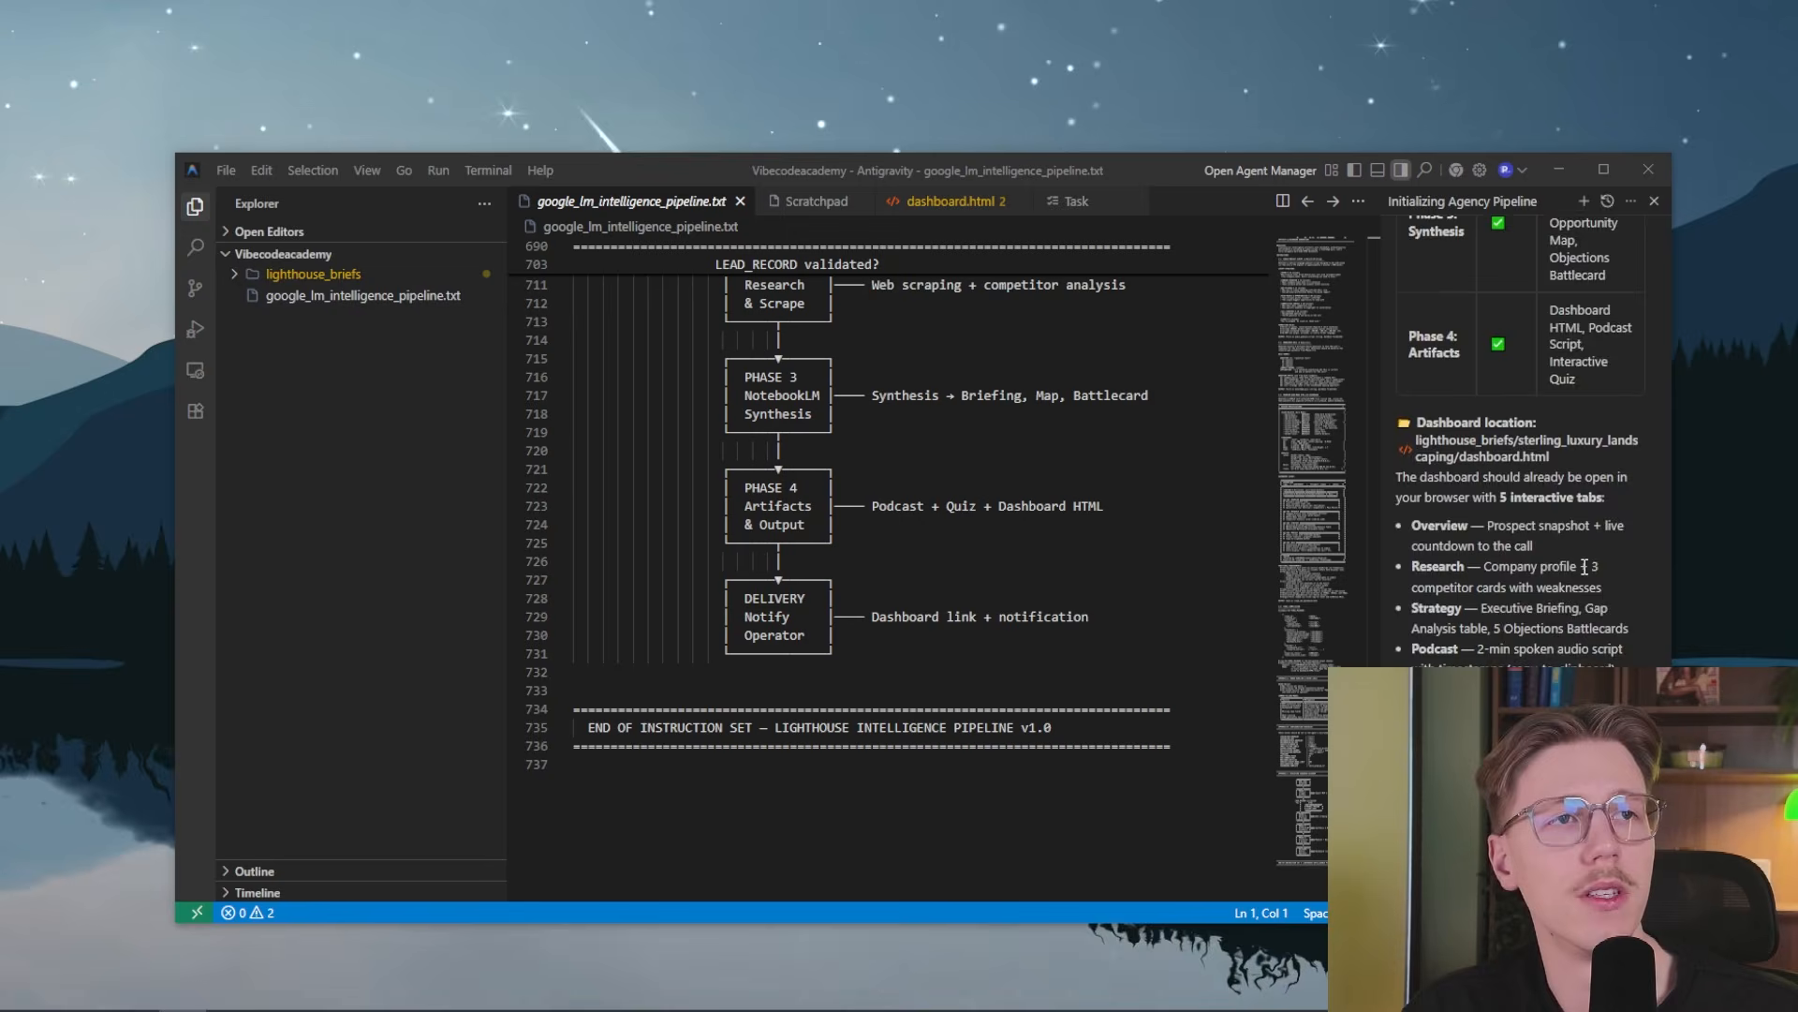
scroll(1584, 566, "up", 5)
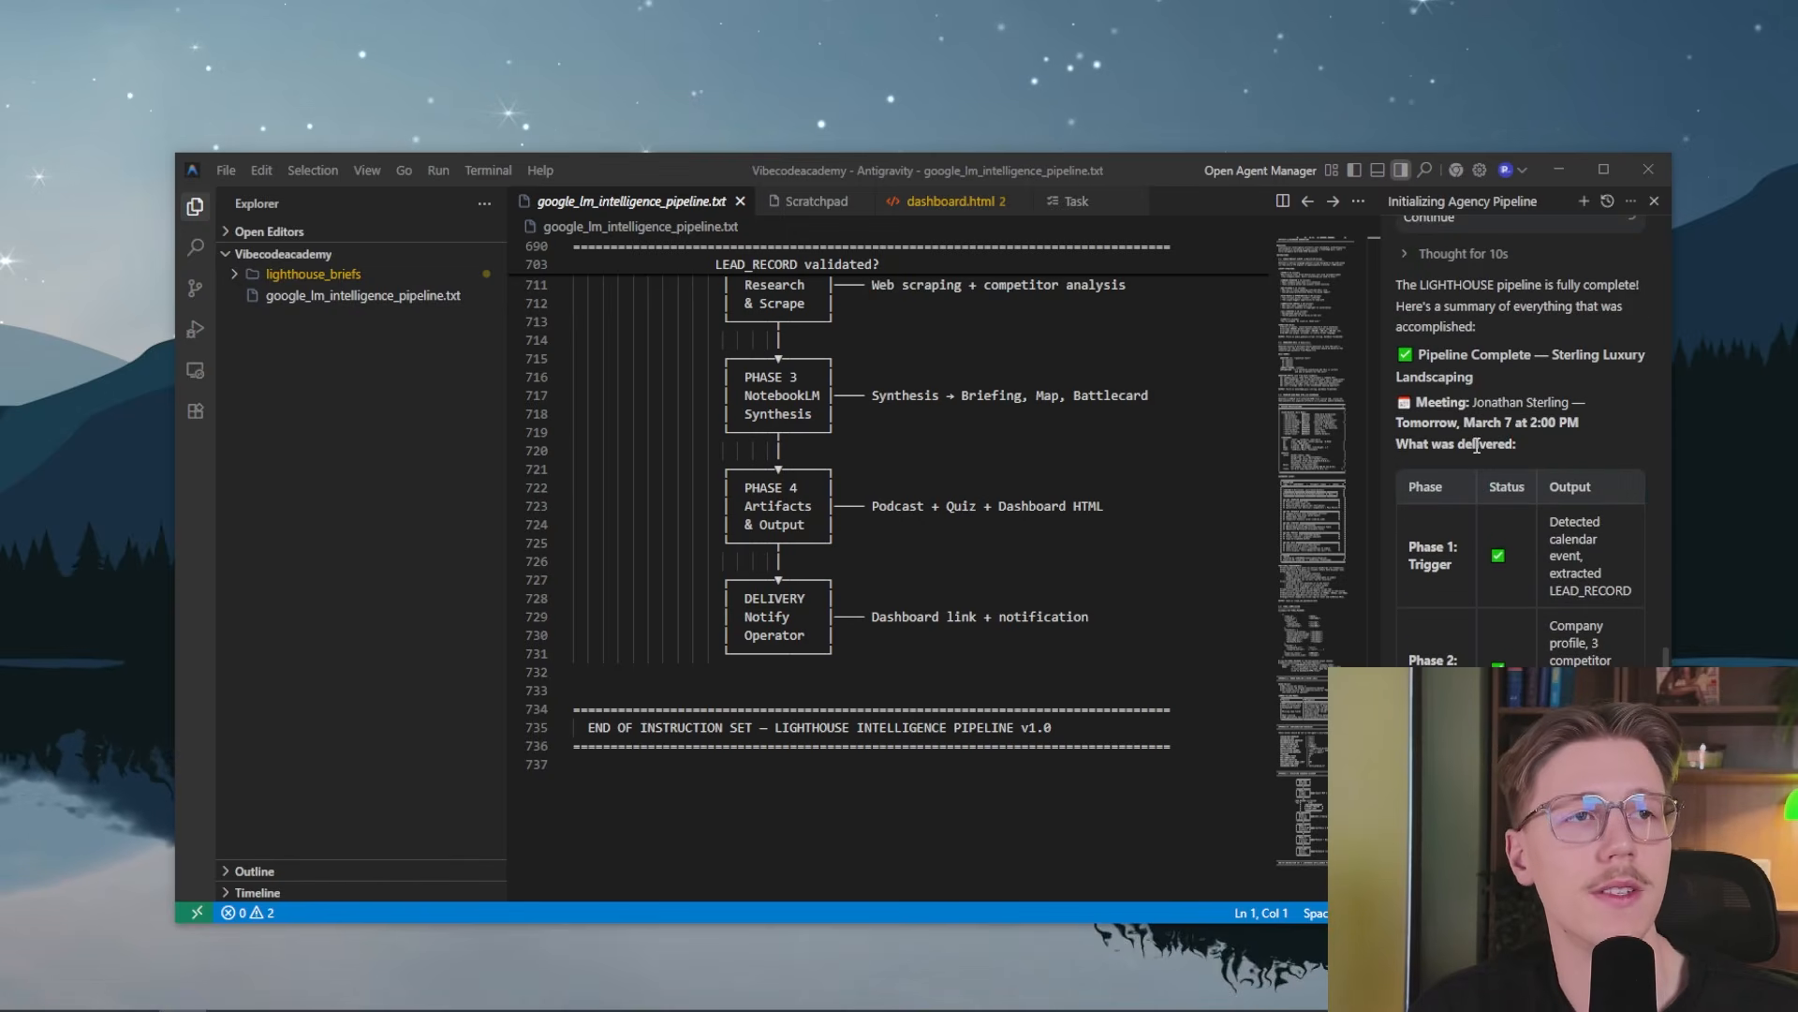
scroll(1491, 474, "down", 8)
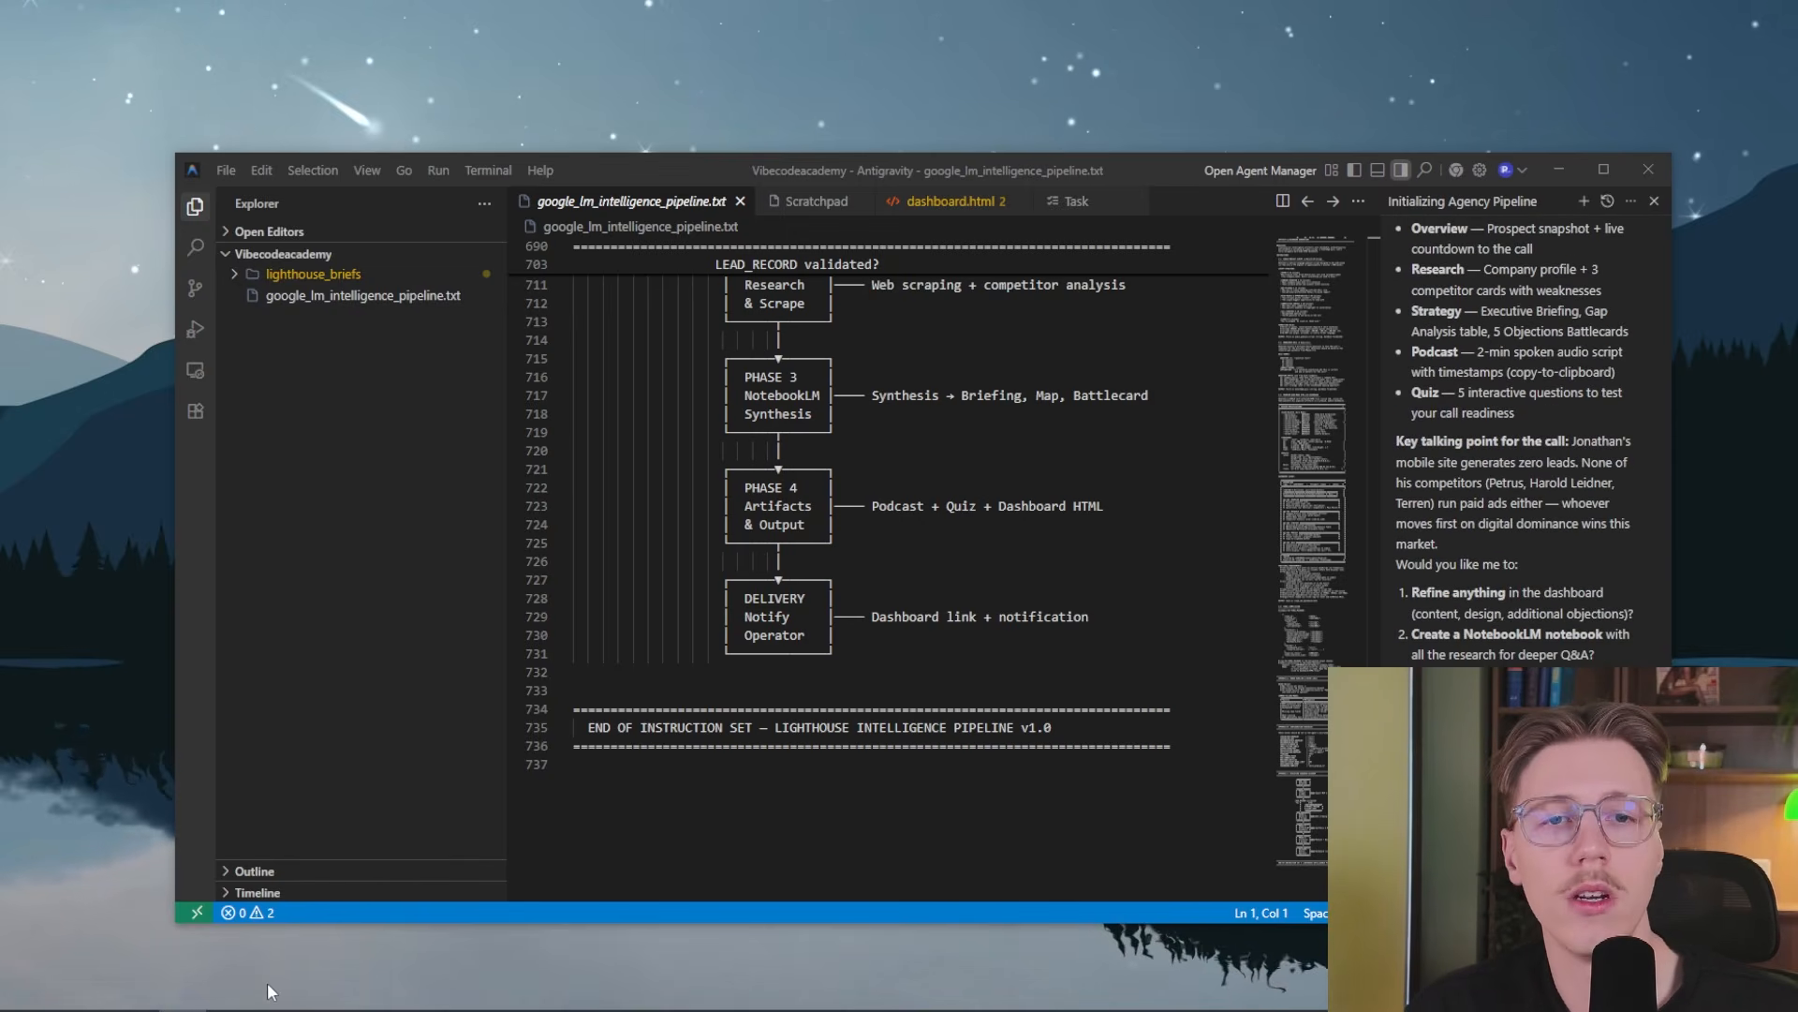
Switch to the LIGHTHOUSE dashboard in Chrome and examine its prospect snapshot, call countdown and pipeline progress
left_click(266, 1008)
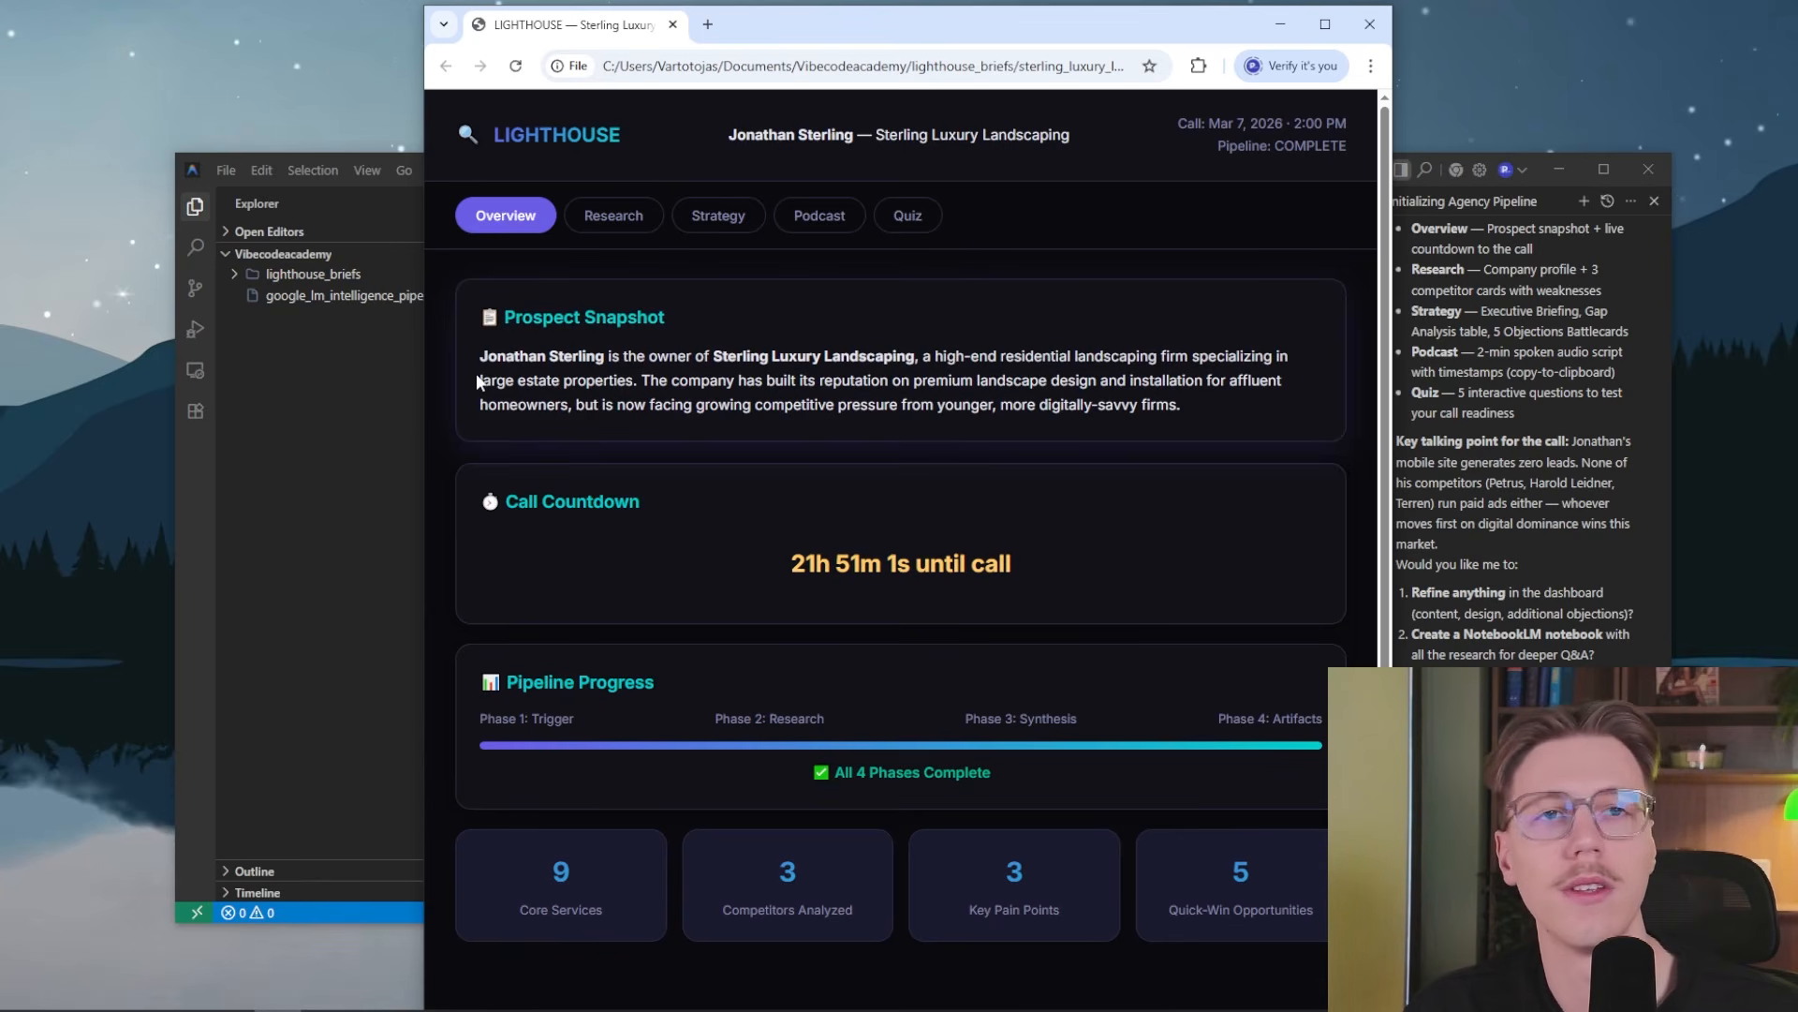
scroll(599, 405, "down", 1)
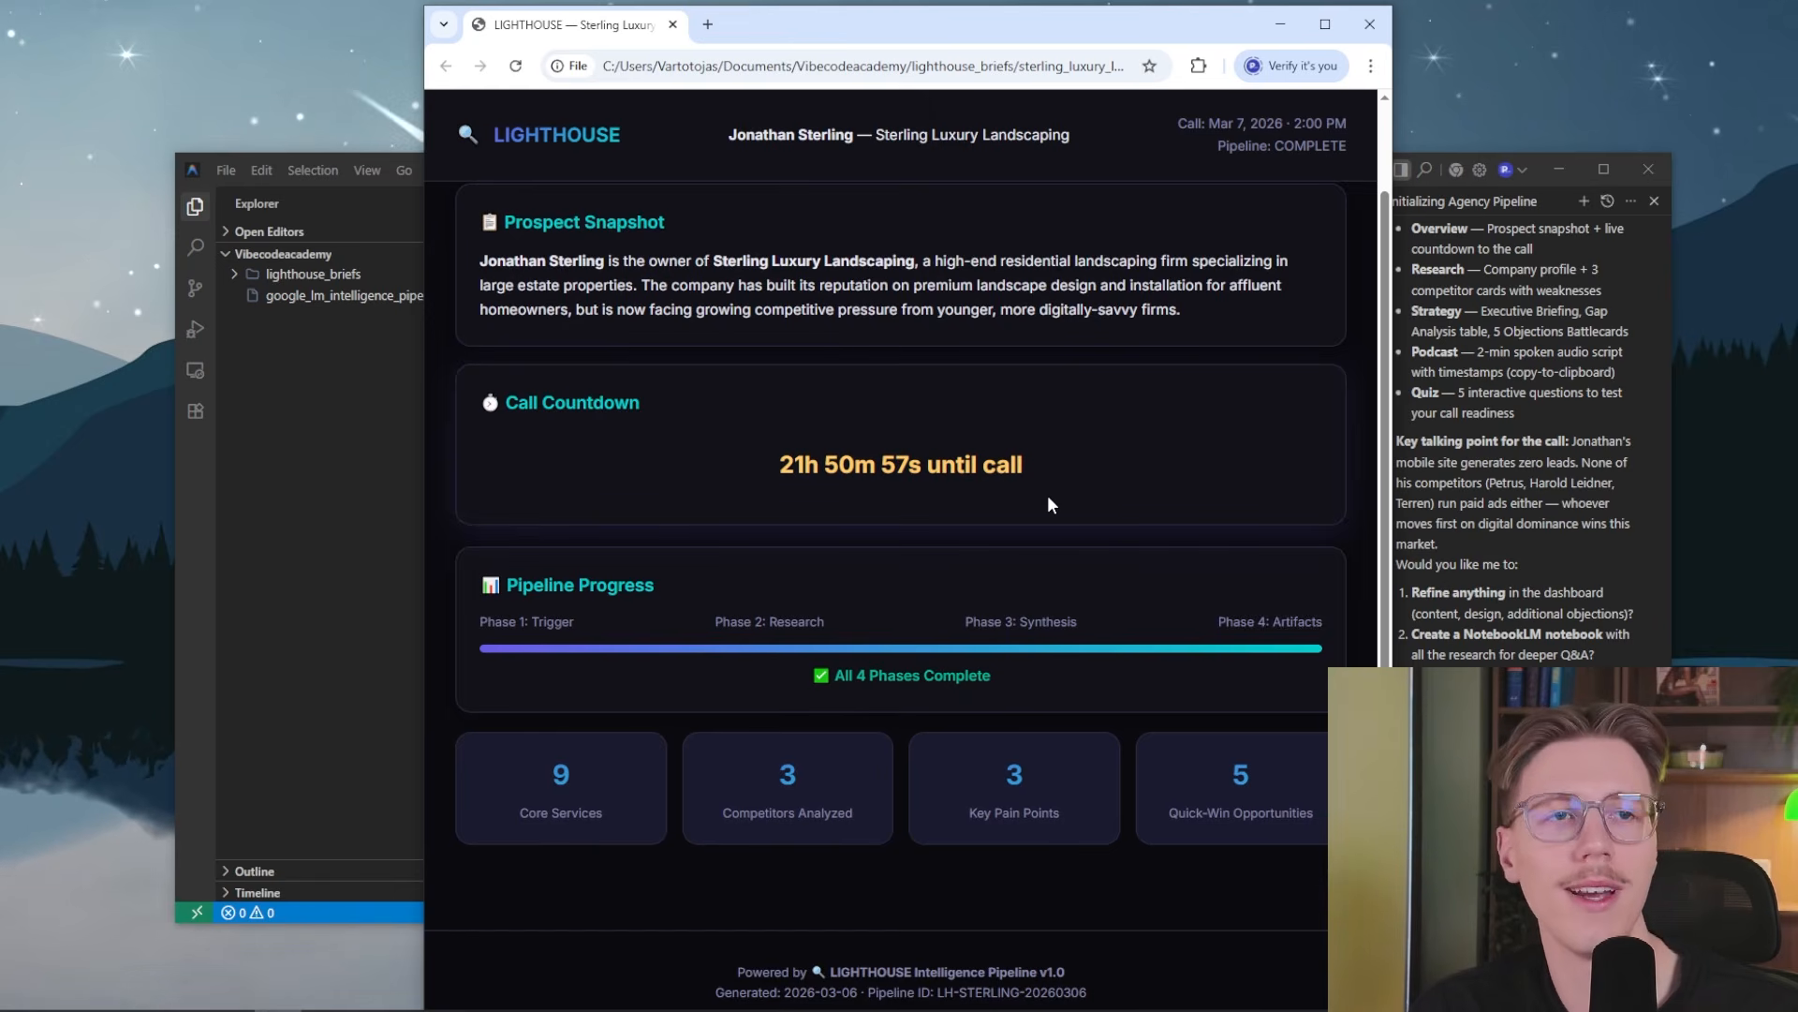
left_click_drag(1045, 491, 777, 469)
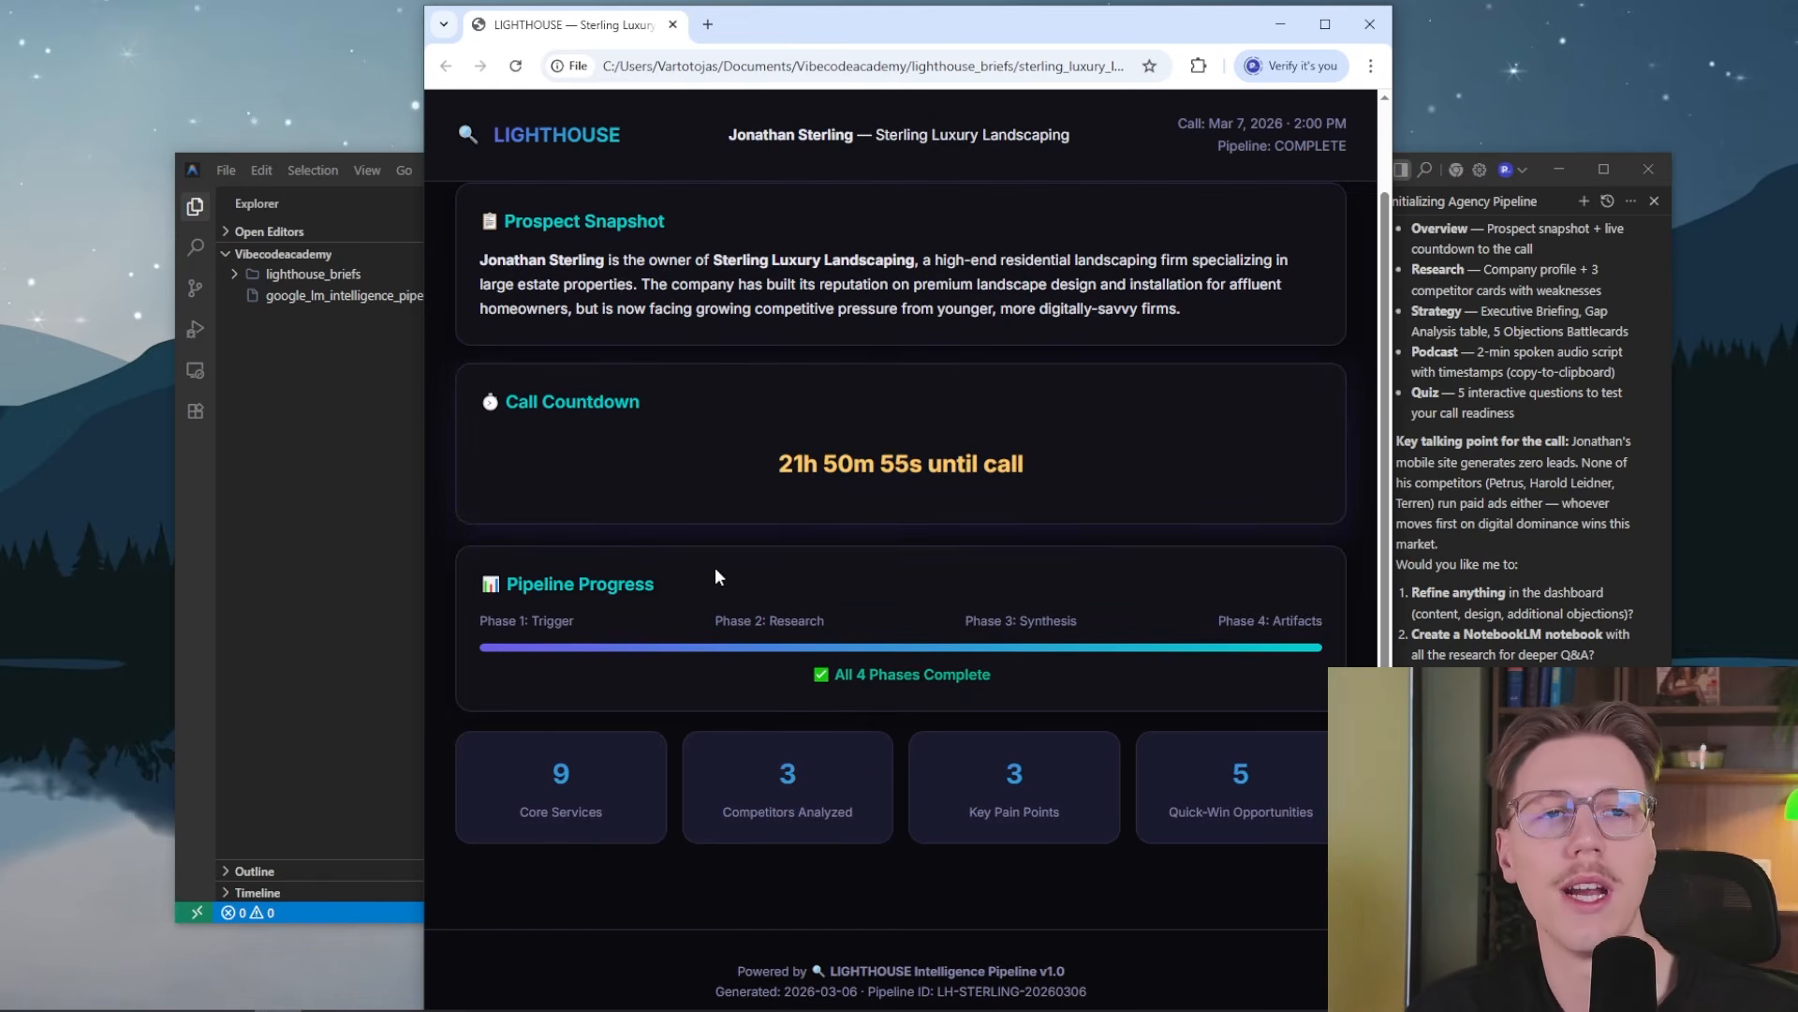
Open the dashboard's Research section and read the company profile, key stakeholder and competitive landscape cards
scroll(740, 485, "up", 1)
scroll(740, 485, "up", 1)
left_click(614, 216)
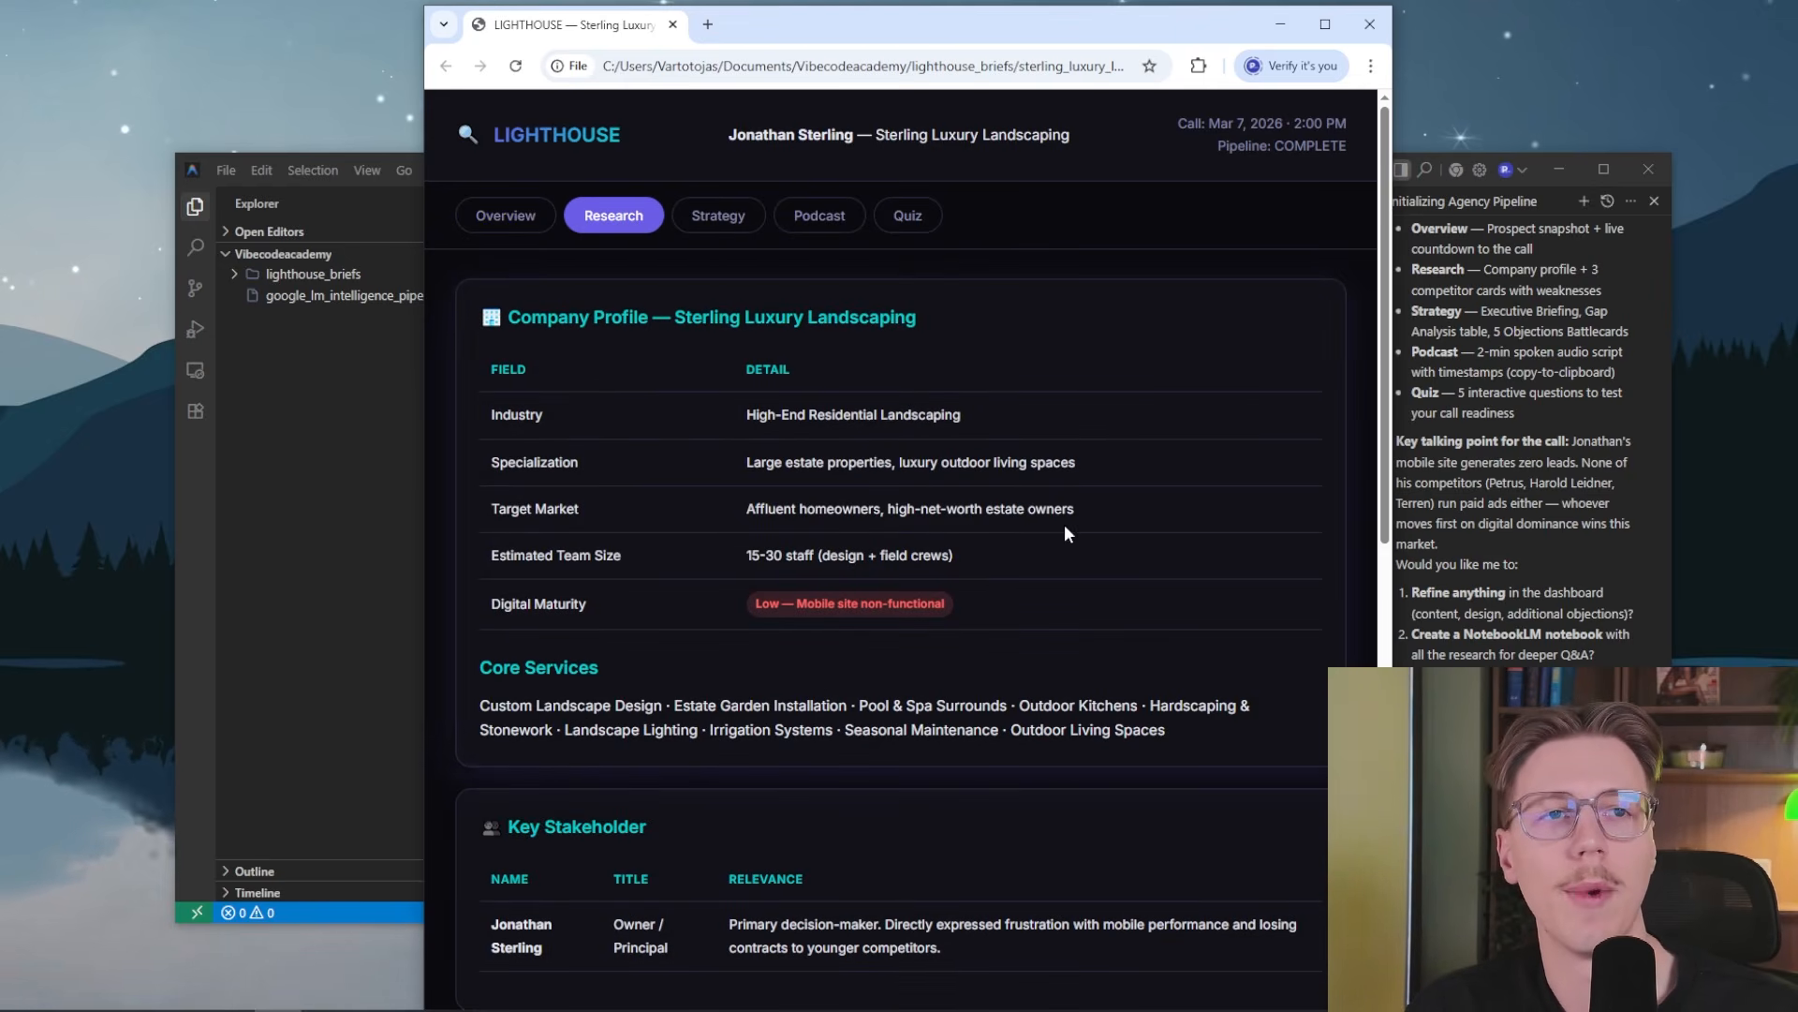
scroll(1064, 534, "down", 3)
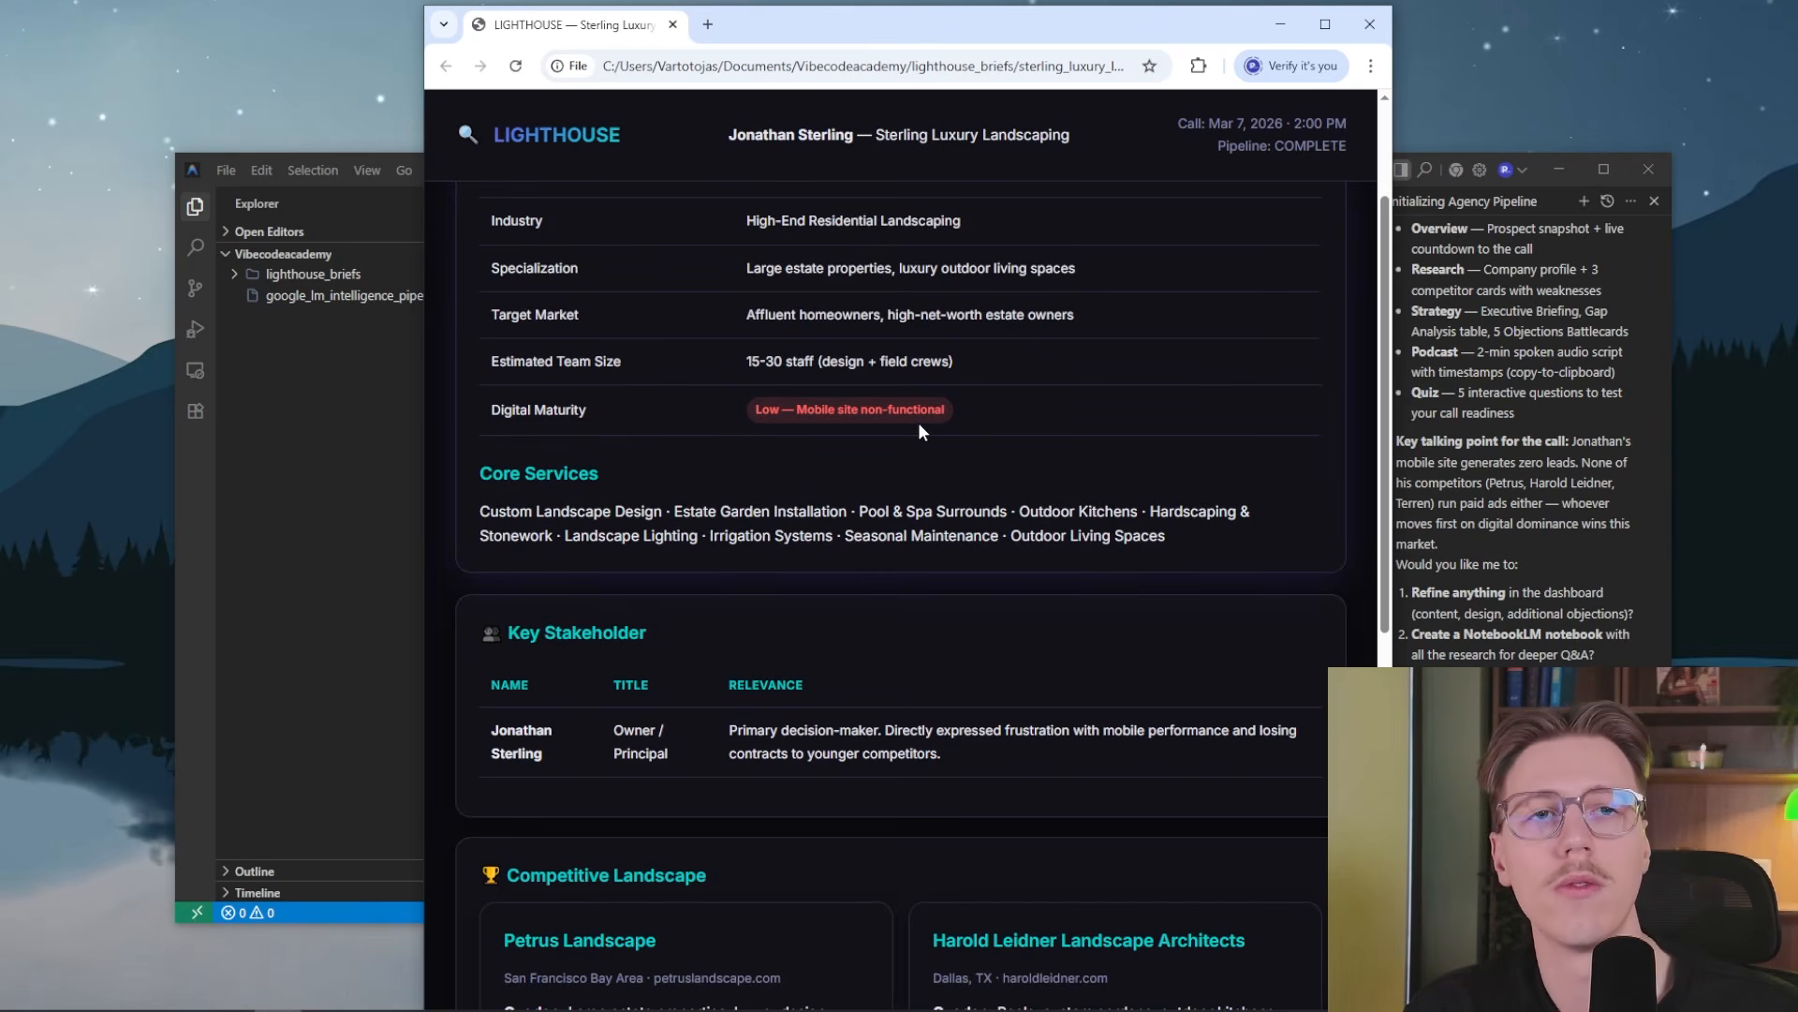
scroll(712, 478, "down", 1)
scroll(562, 544, "down", 2)
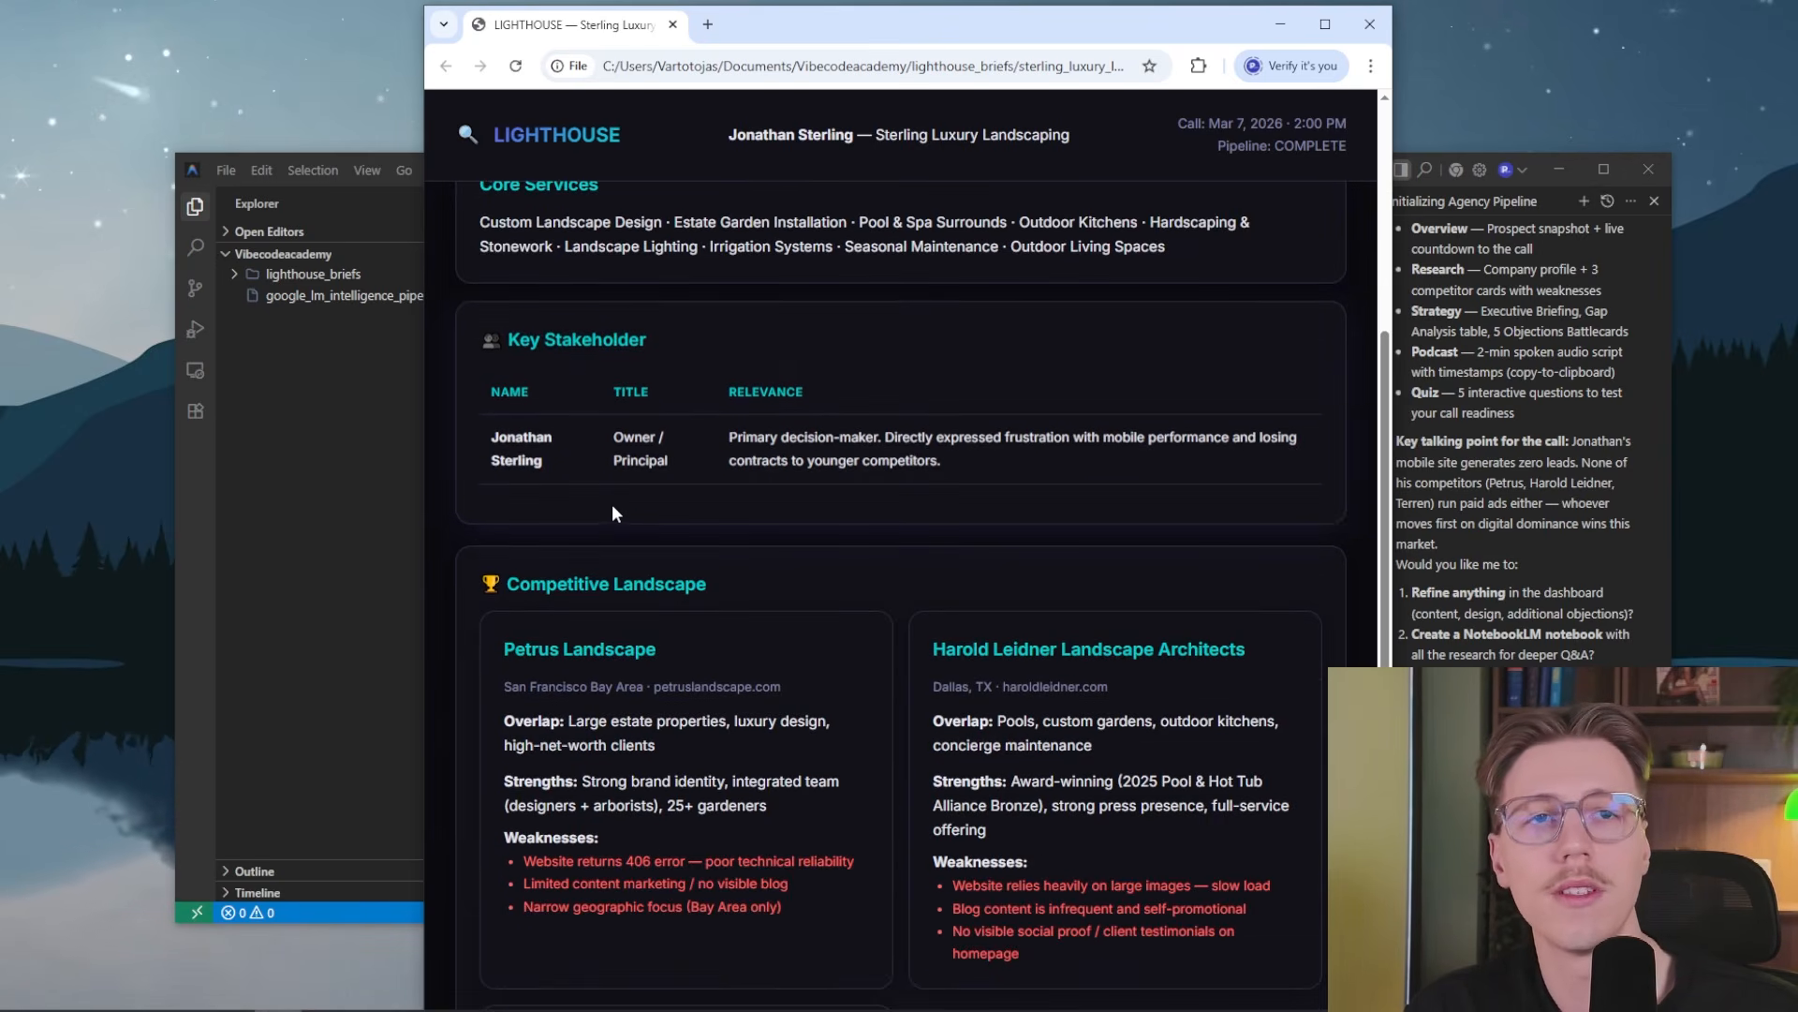
scroll(607, 562, "down", 1)
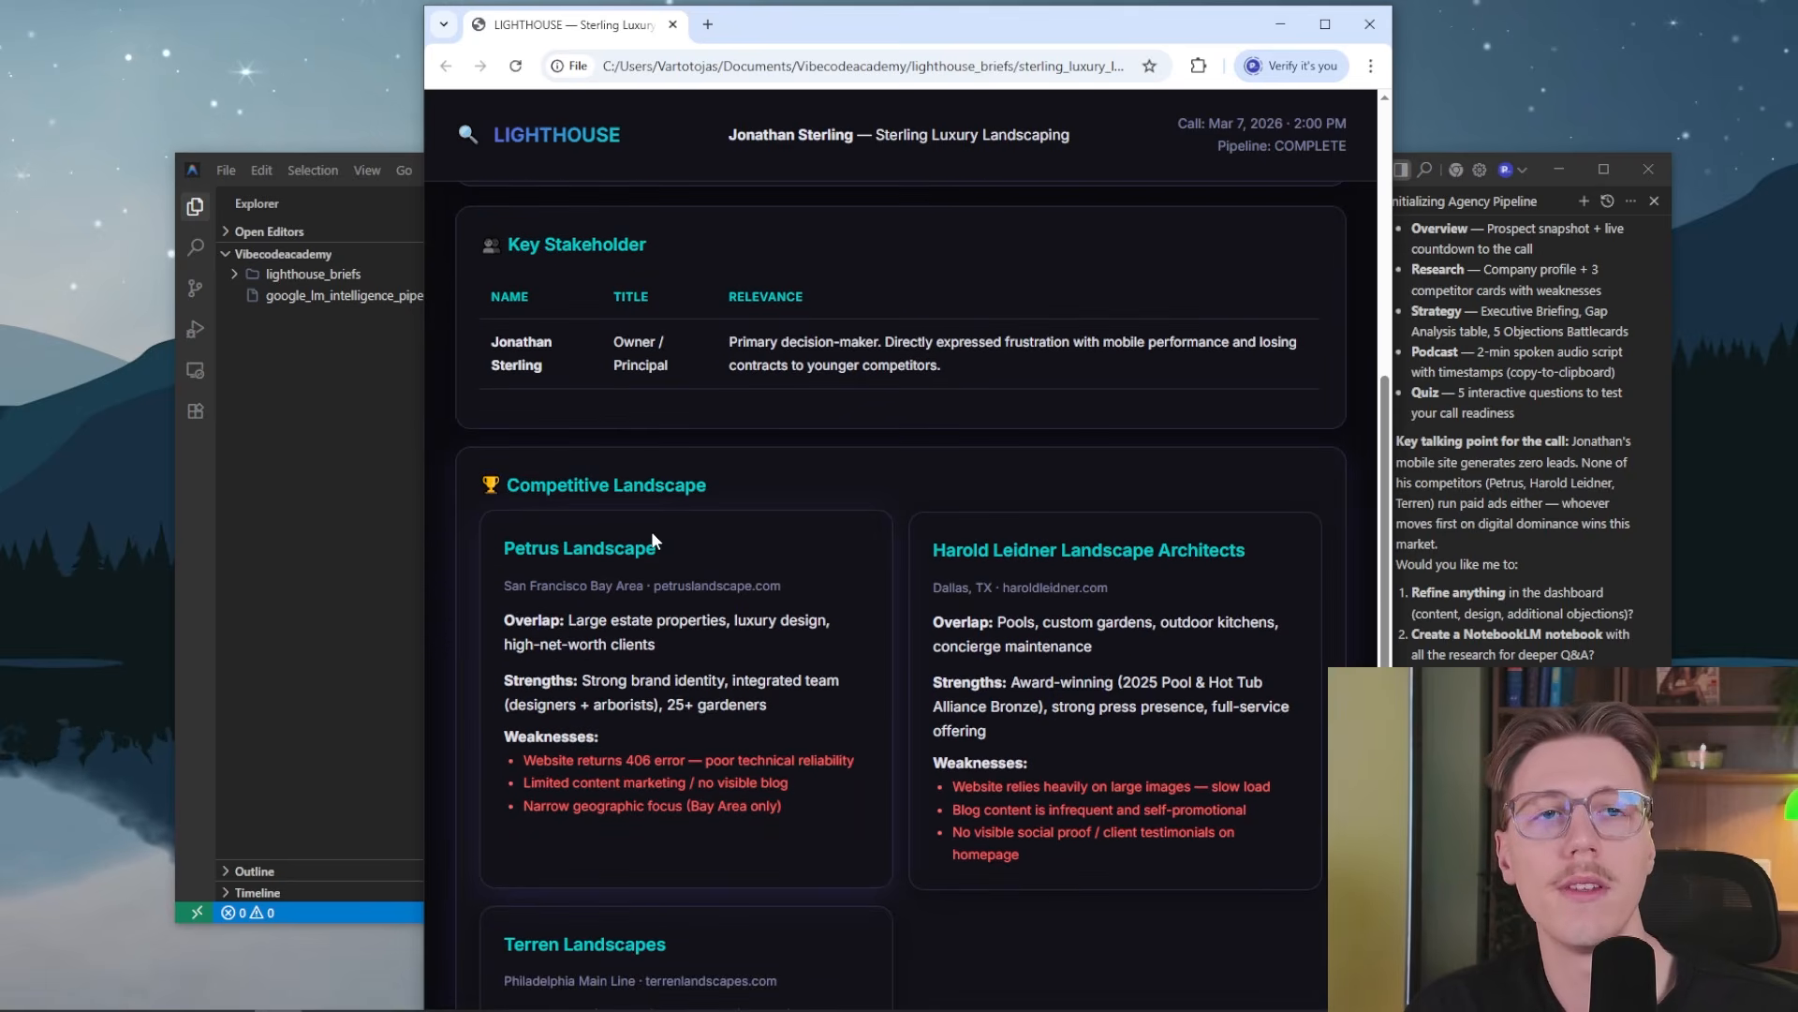
scroll(609, 562, "down", 1)
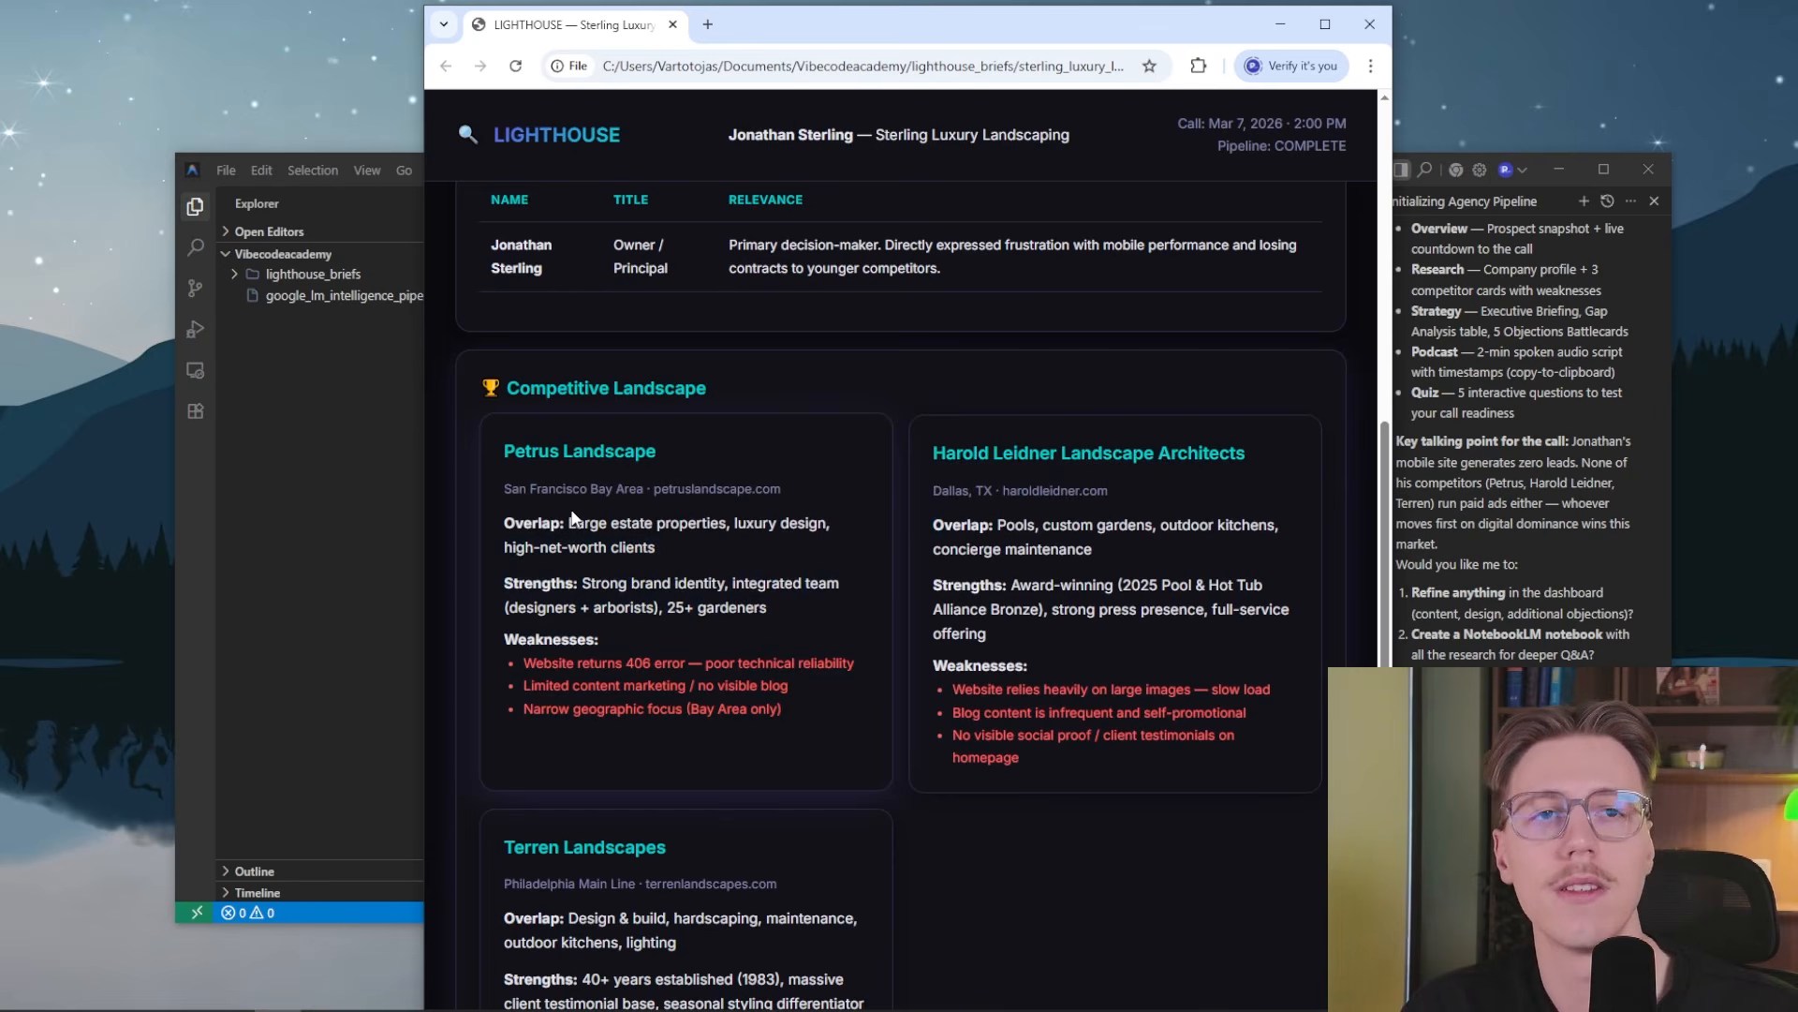
scroll(685, 521, "down", 4)
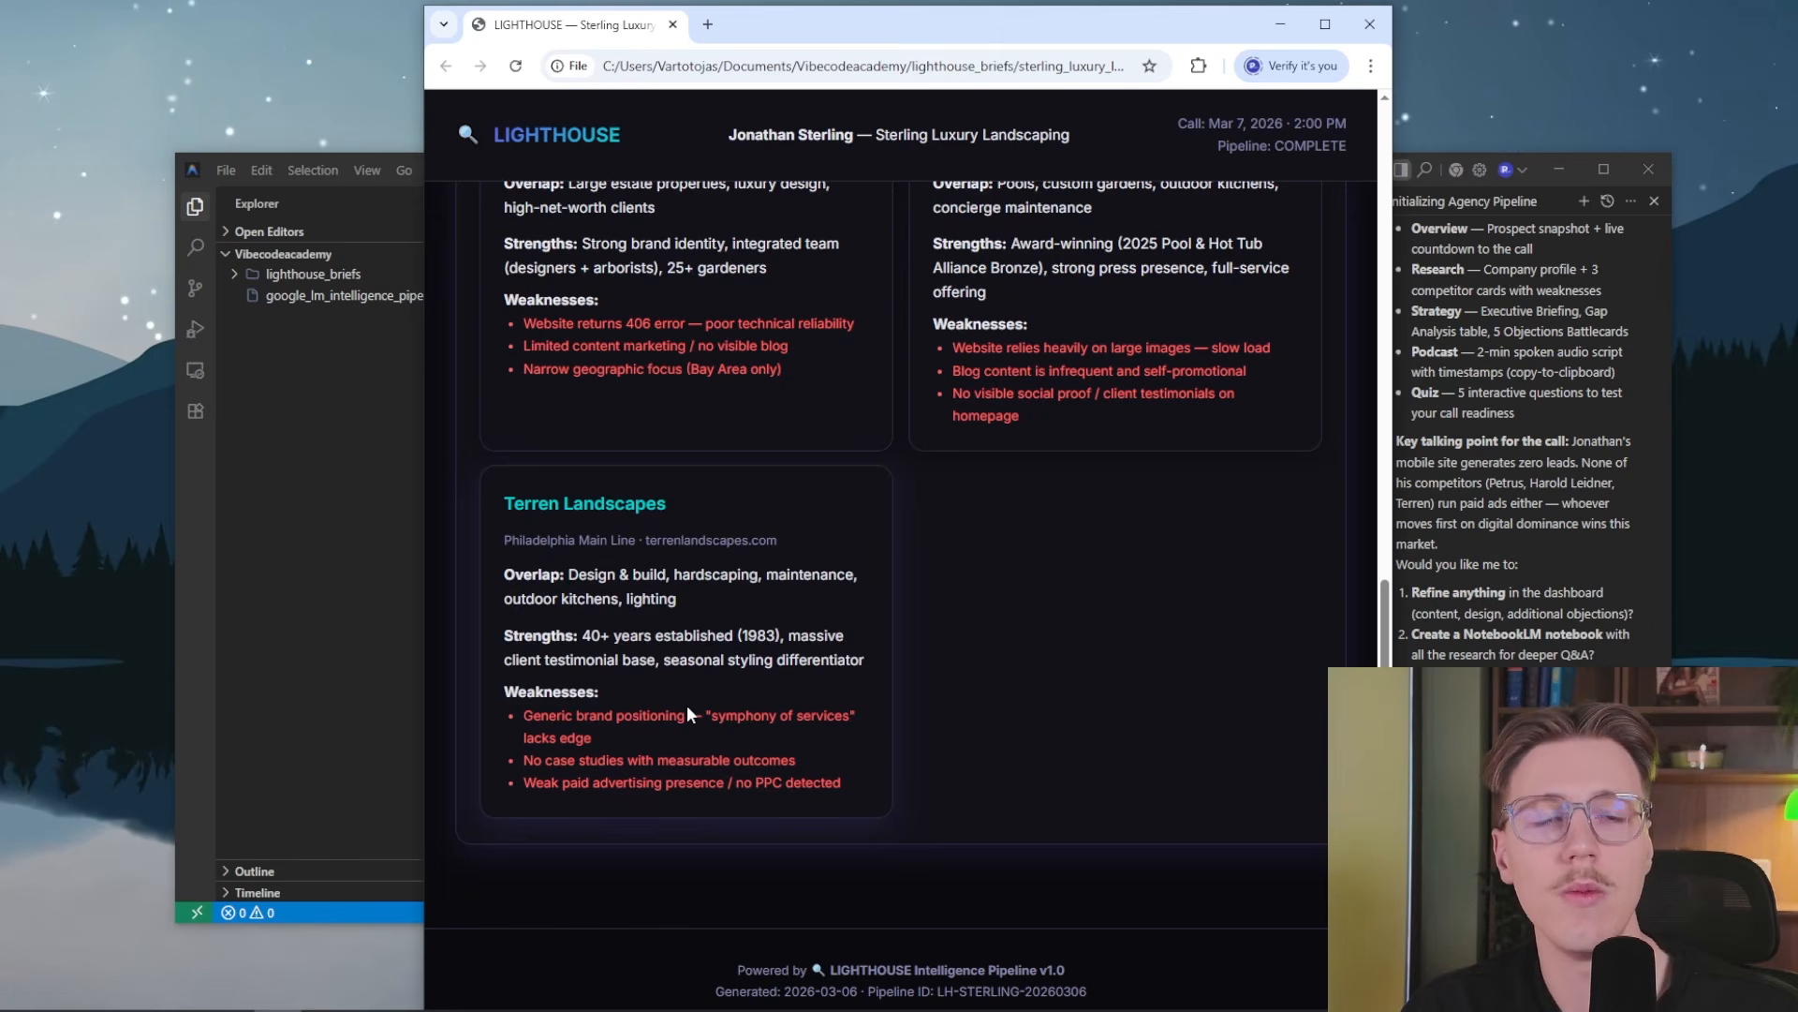
Open the Strategy section and read the Executive Briefing through the pain points analysis and the recommended opening angle
scroll(710, 739, "up", 10)
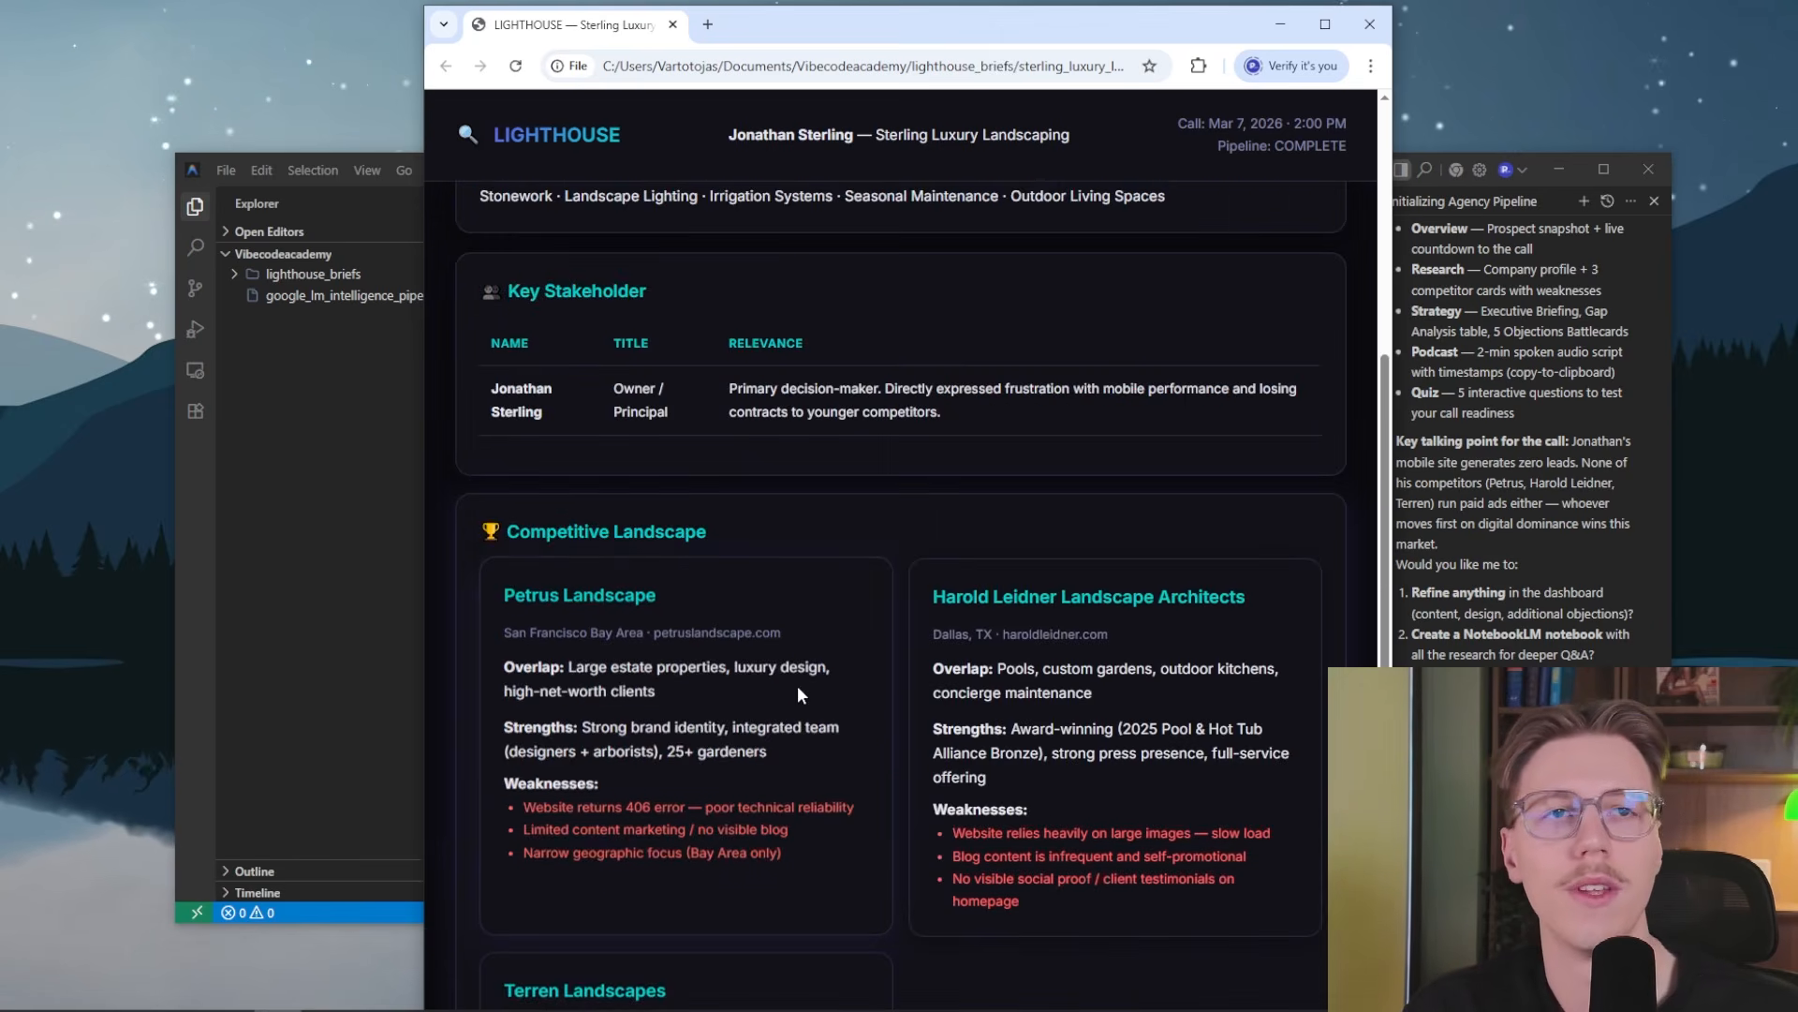
left_click(718, 215)
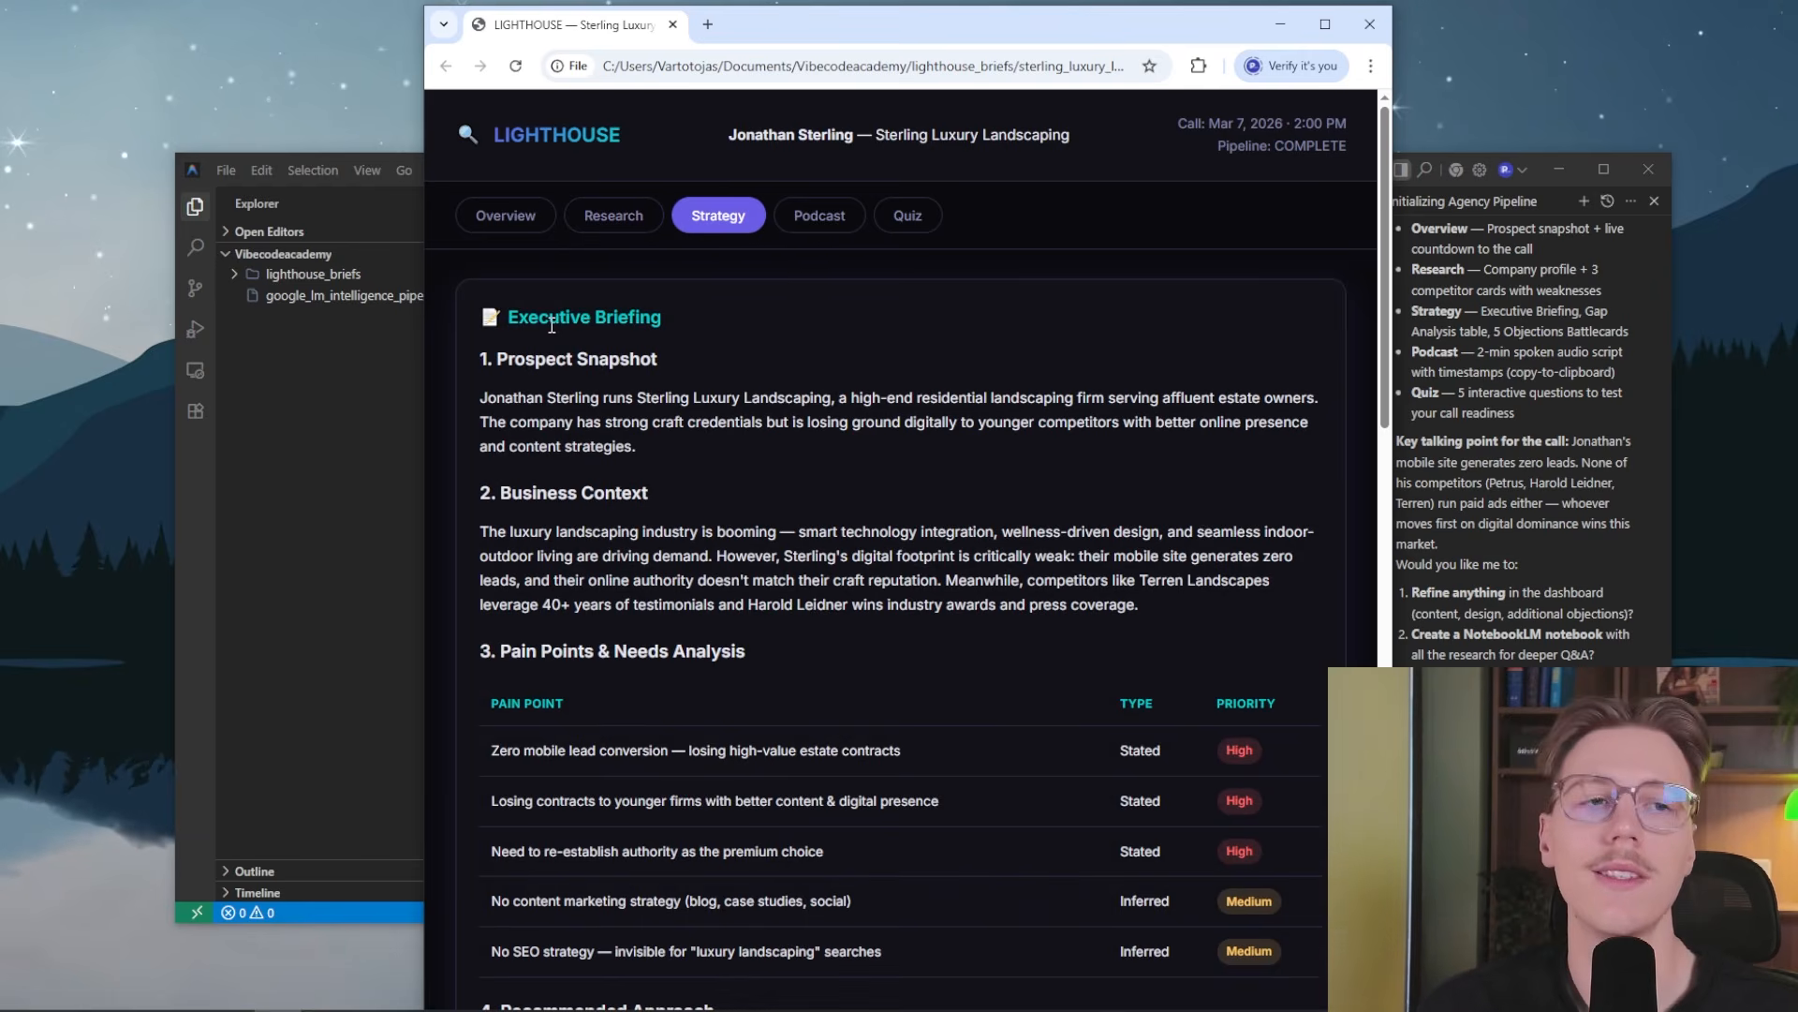
scroll(679, 539, "down", 1)
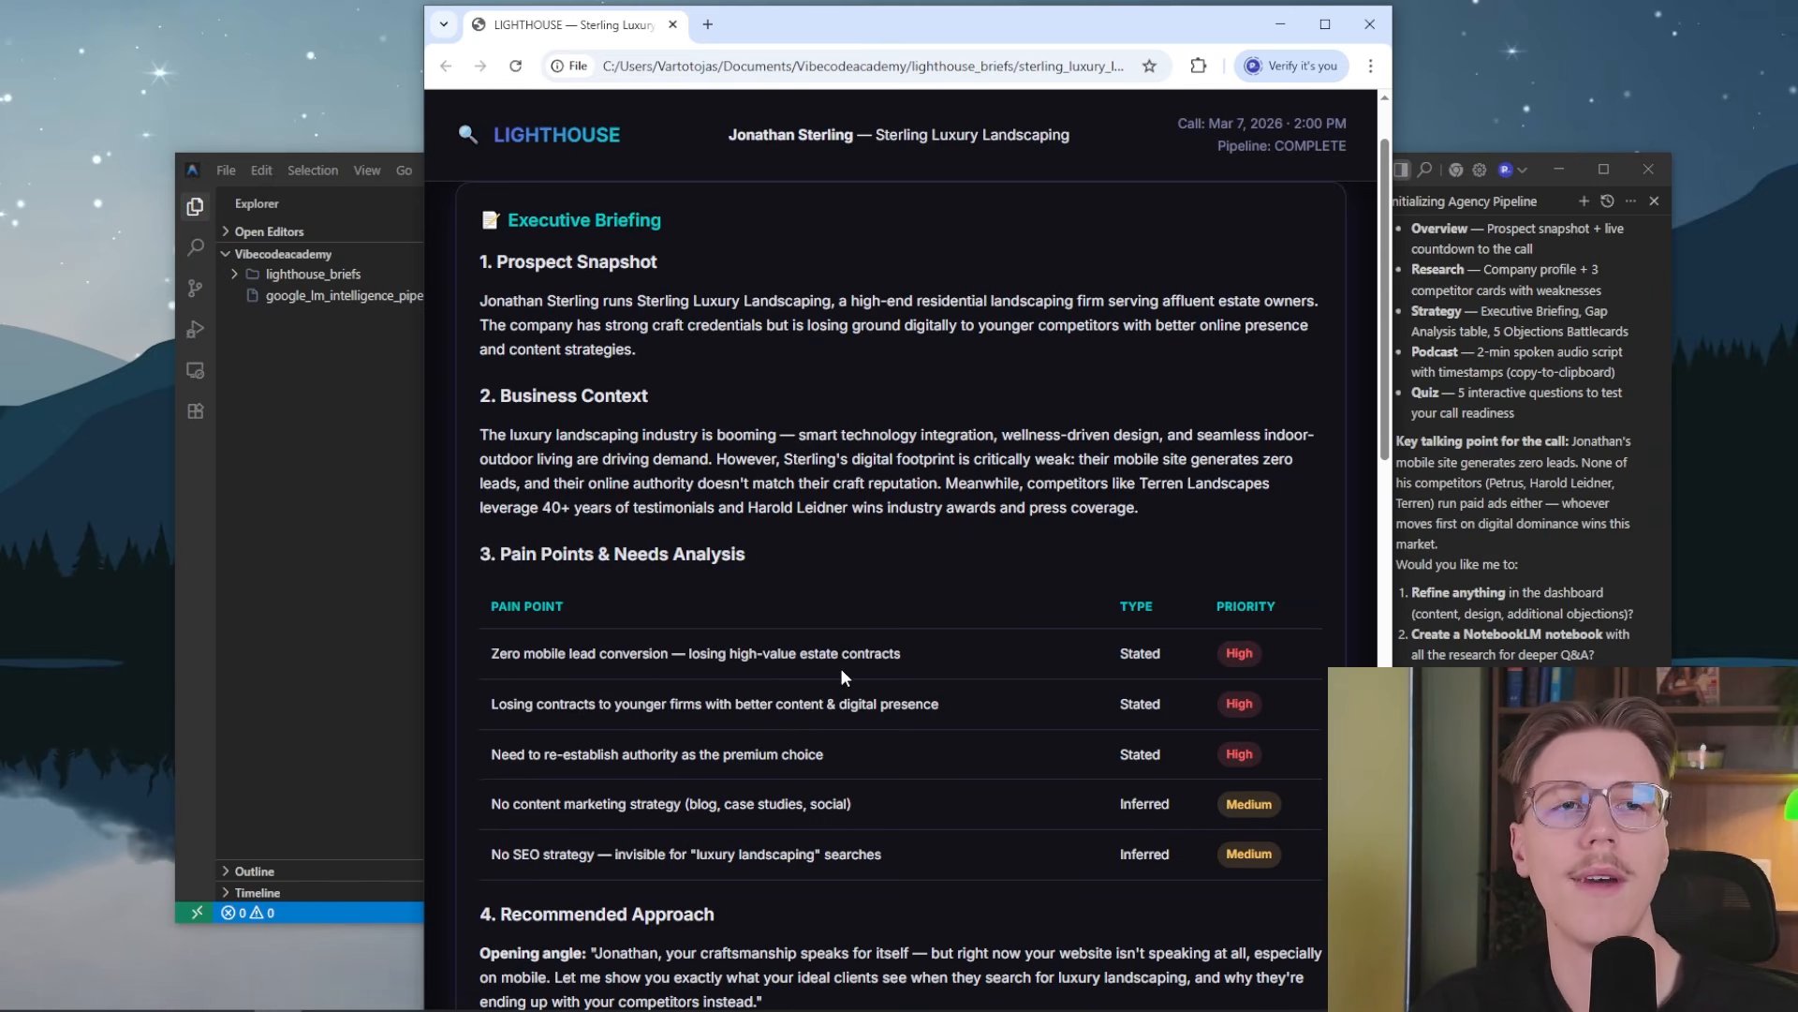
scroll(1096, 723, "down", 2)
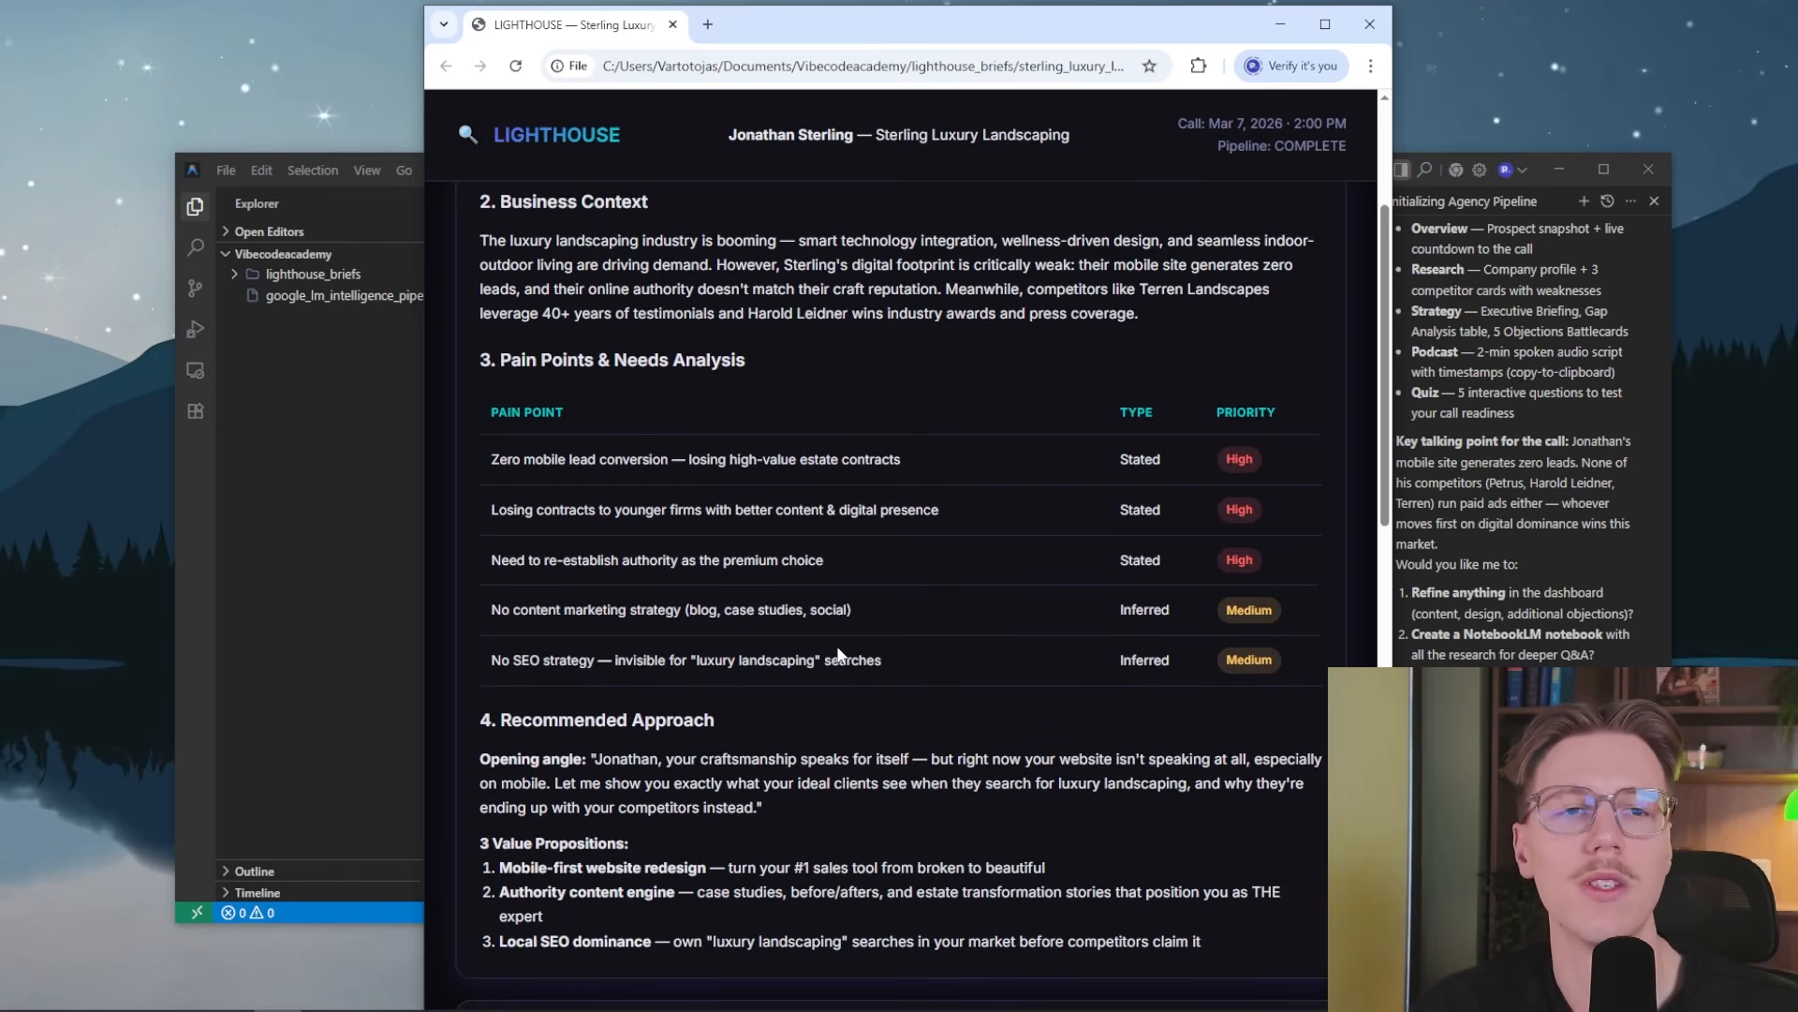
scroll(843, 655, "down", 2)
scroll(684, 571, "down", 2)
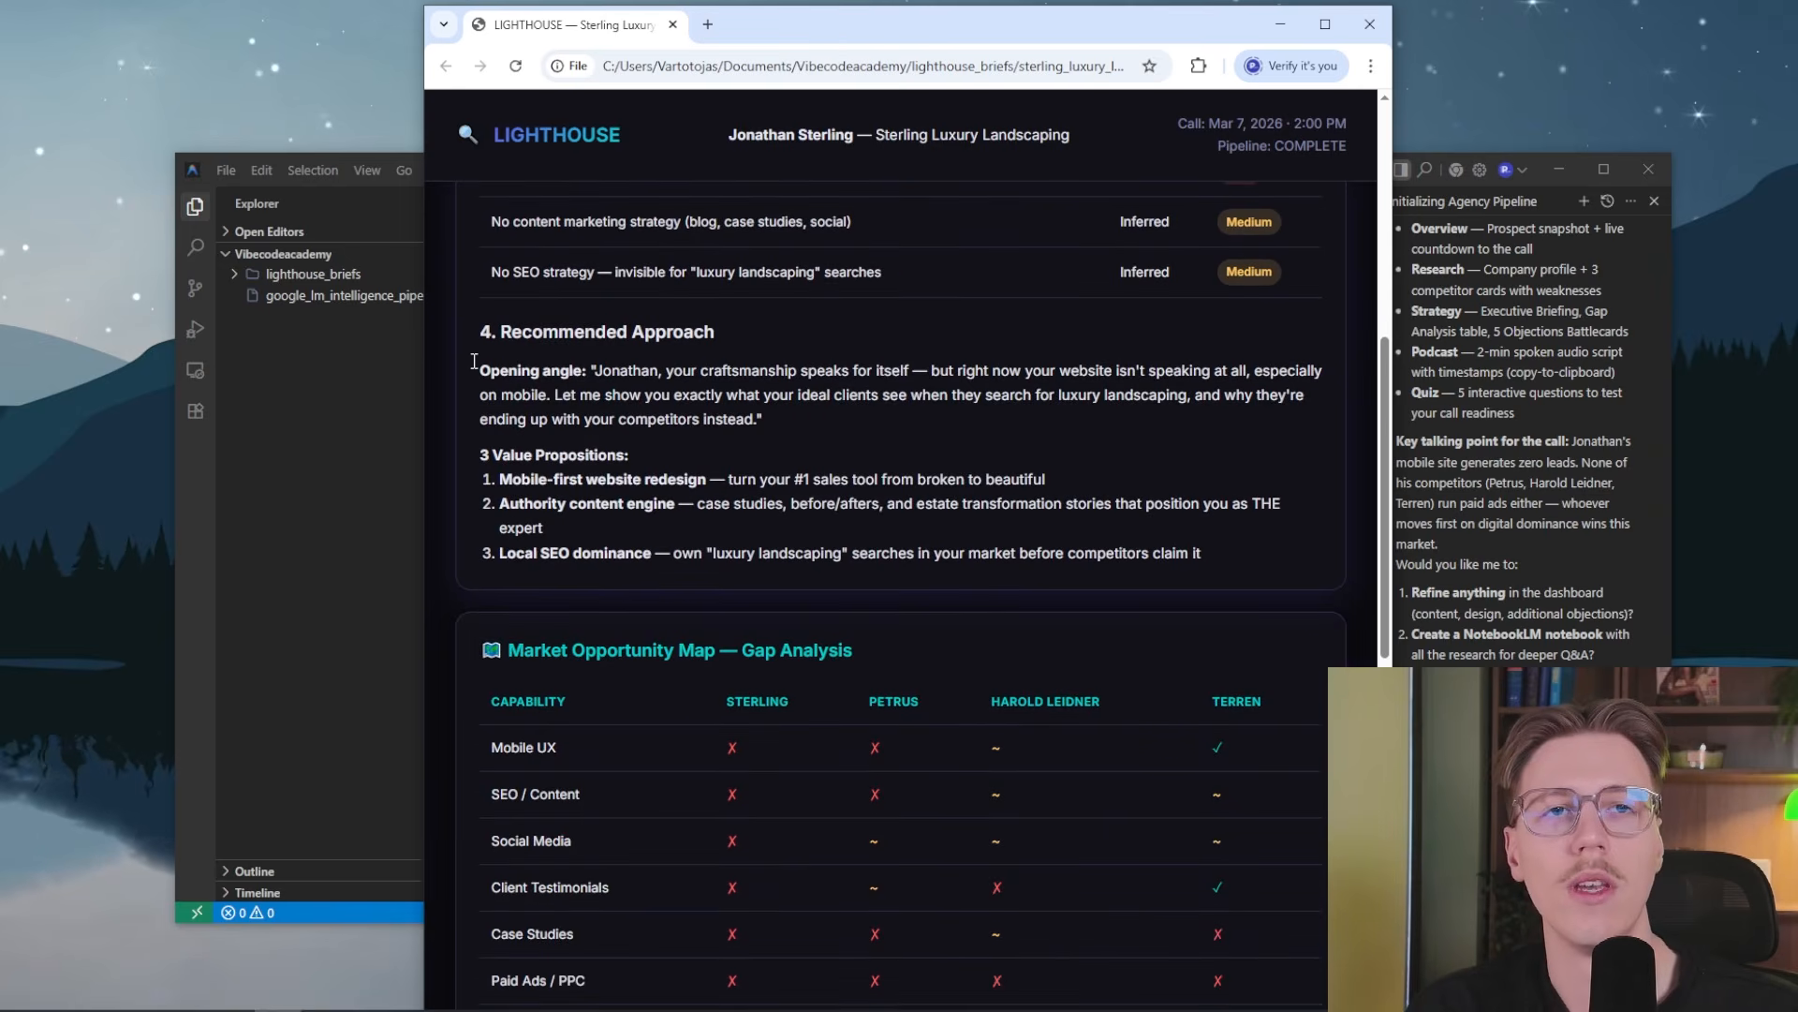
left_click_drag(475, 363, 792, 464)
left_click(899, 604)
Examine the Market Opportunity Map gap analysis, the Quick-Win Opportunities and the Objections Battlecard
scroll(899, 604, "down", 3)
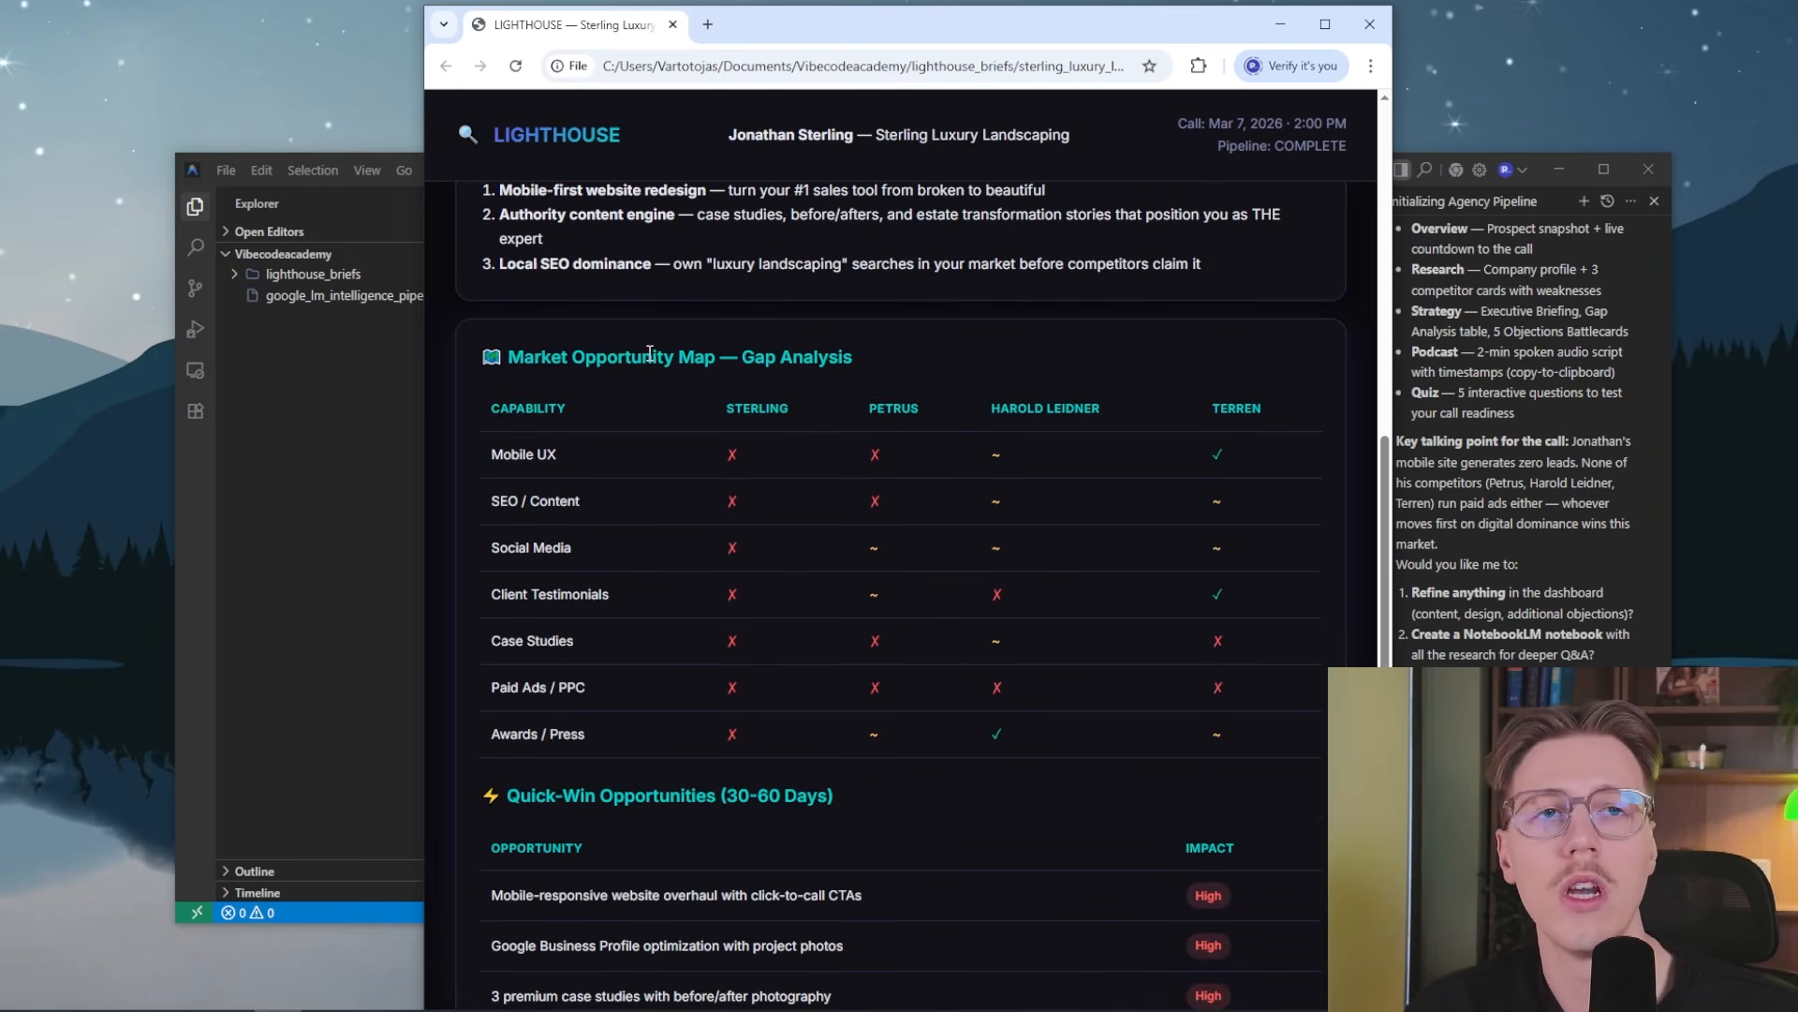
left_click_drag(698, 448, 1060, 701)
scroll(1060, 705, "down", 3)
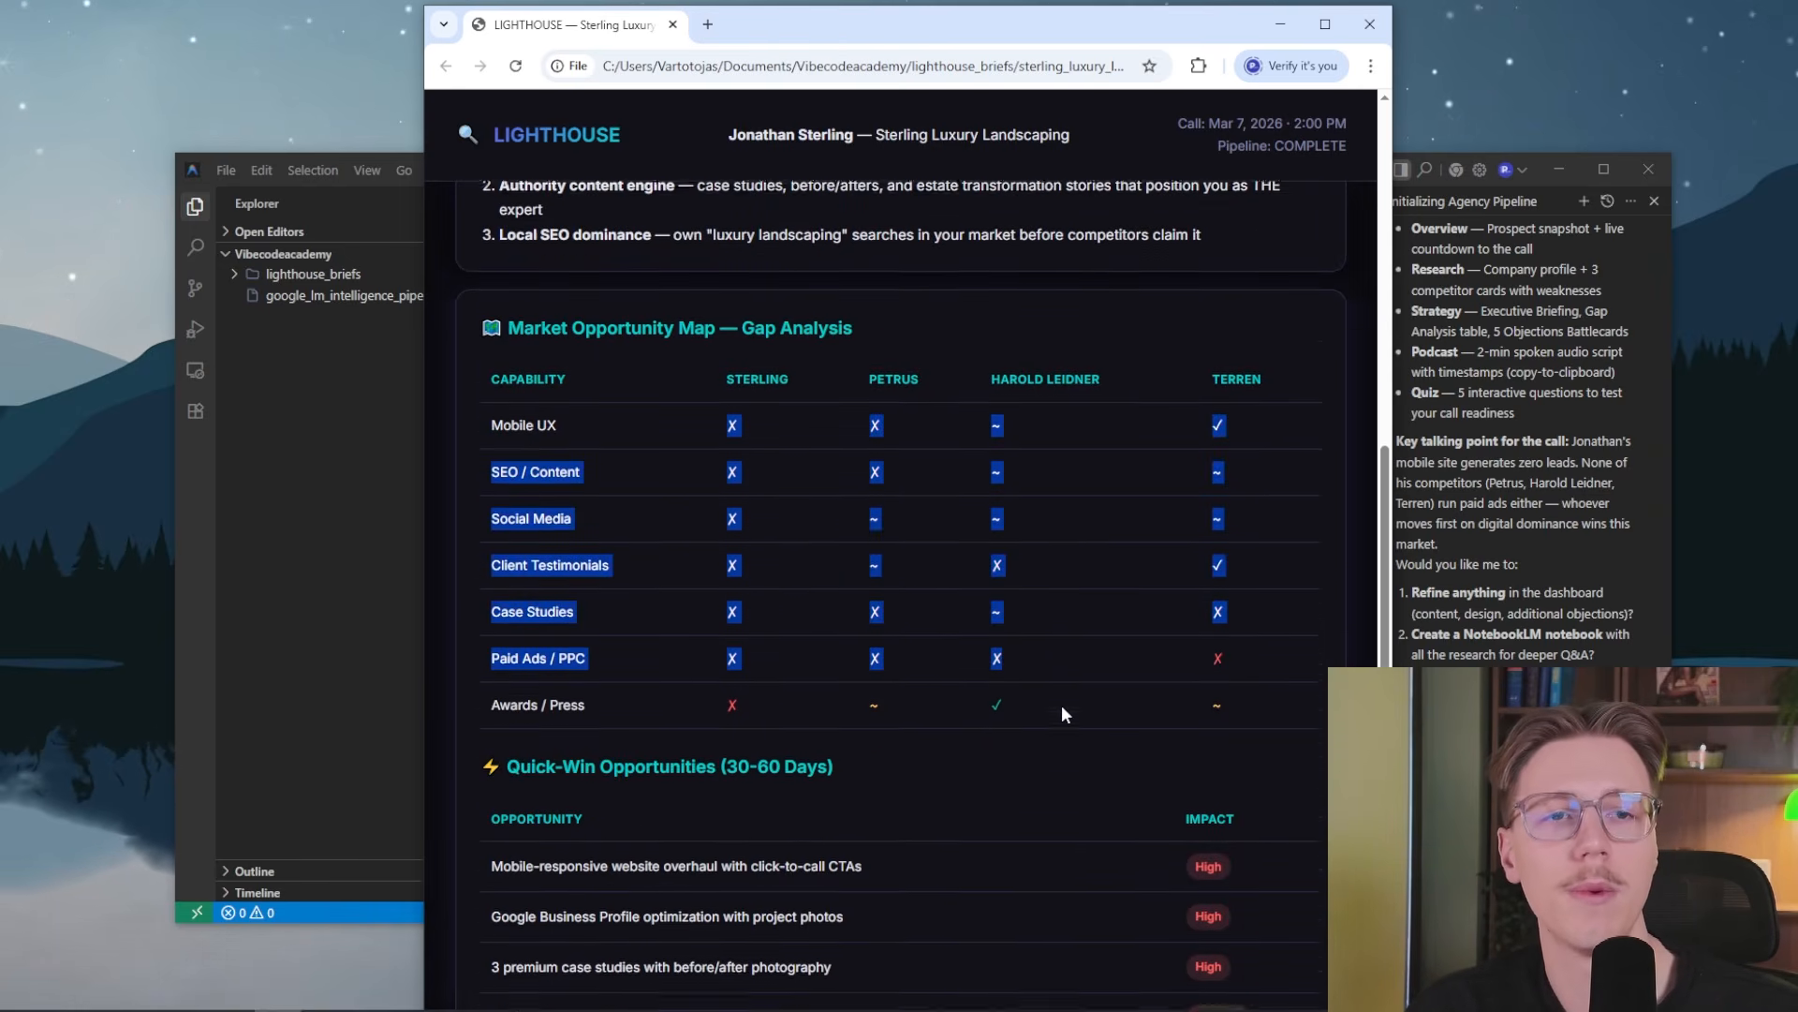
left_click(749, 610)
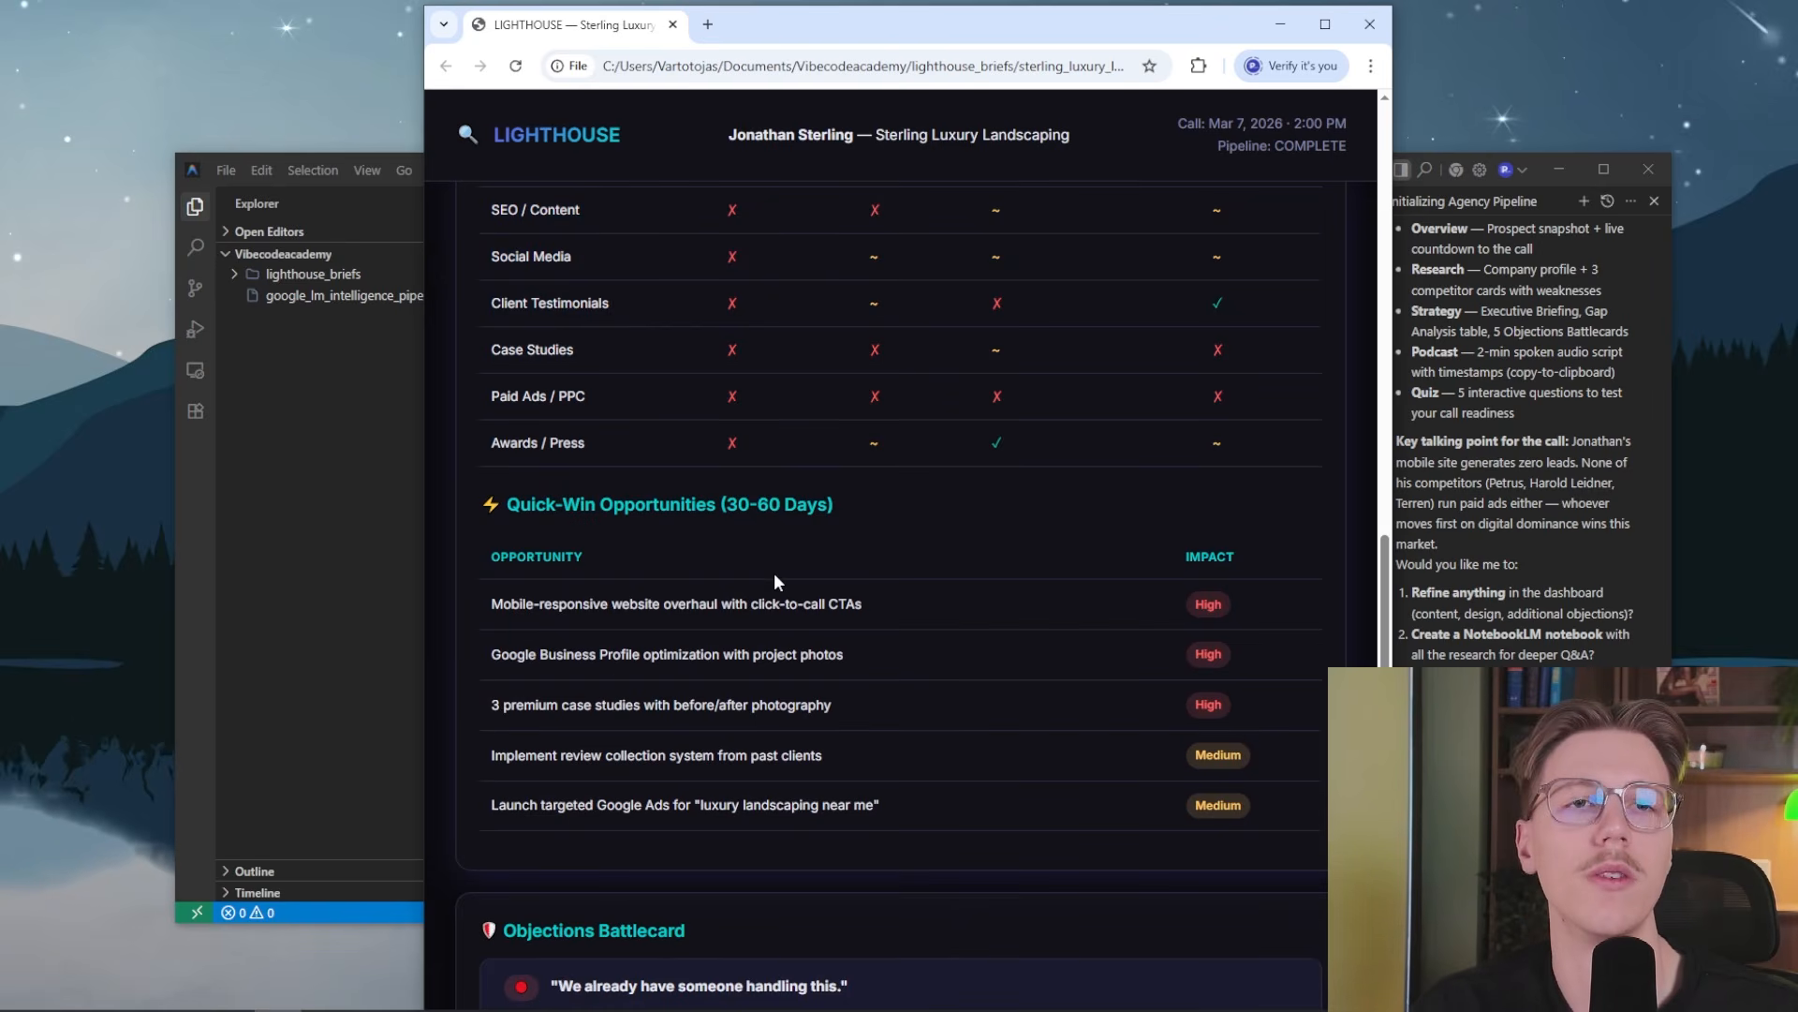
scroll(718, 543, "down", 5)
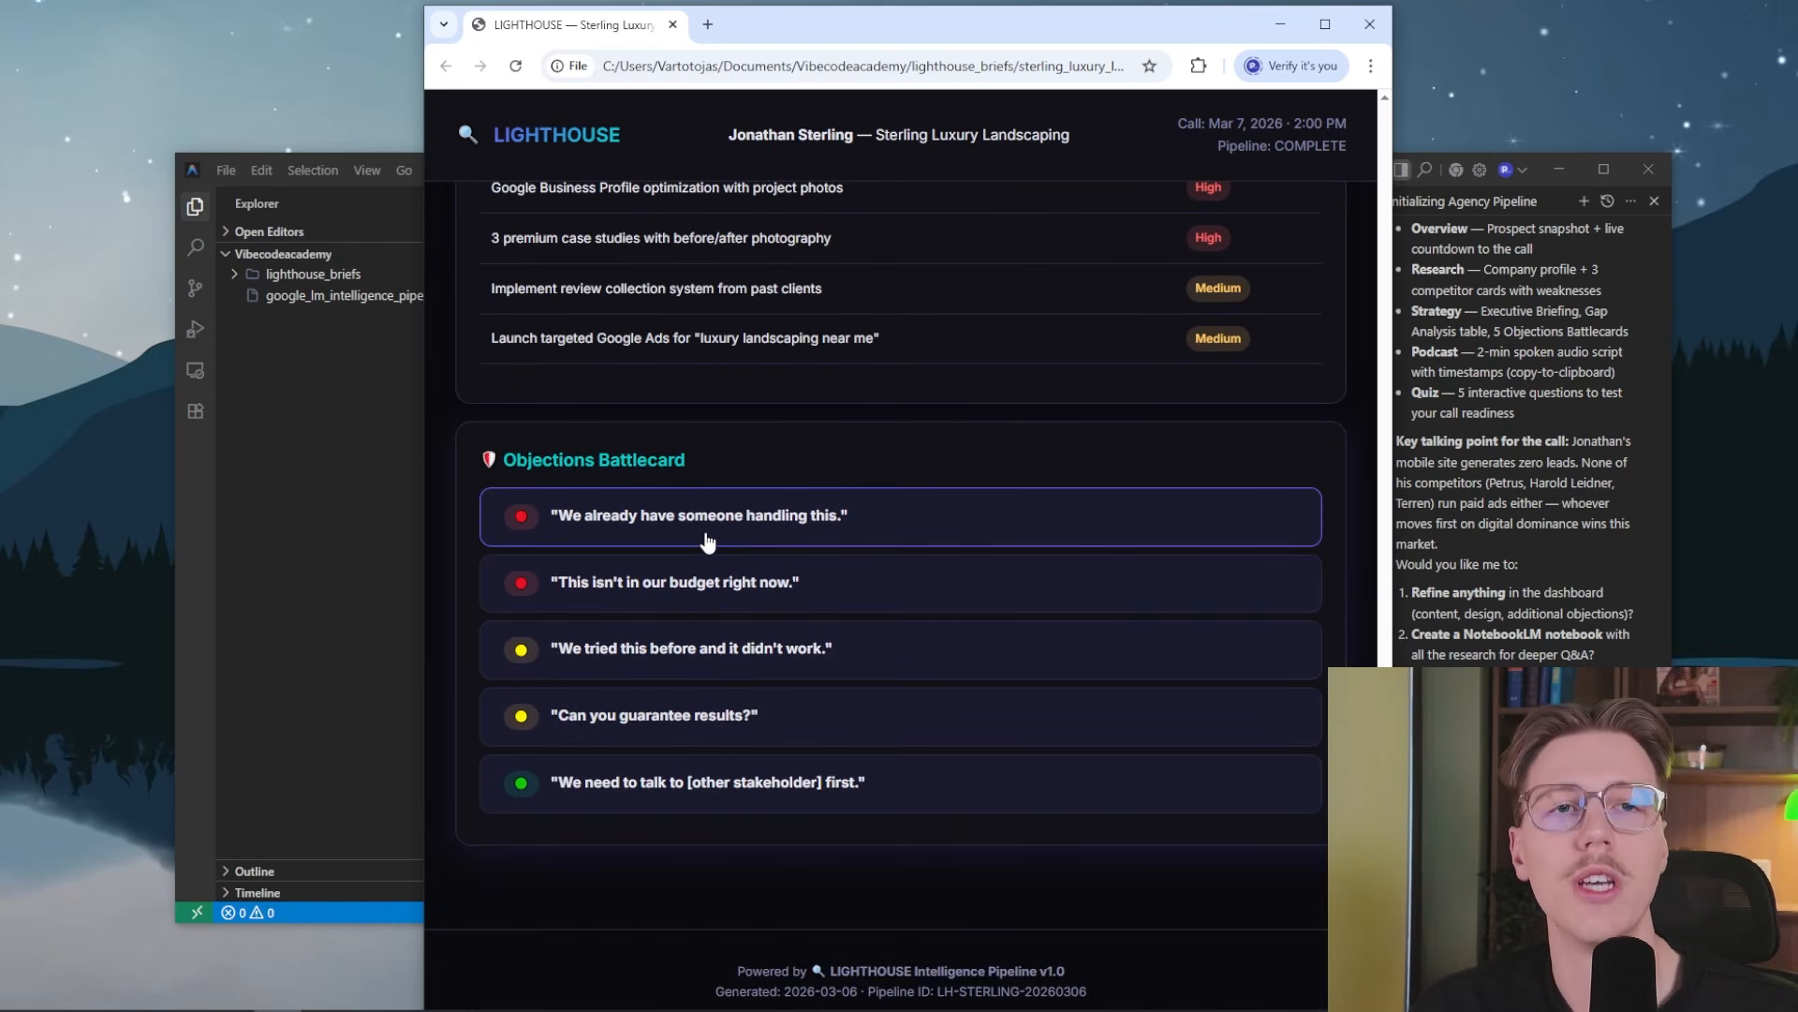
Open the Podcast section, copy the 2-minute audio briefing script to the clipboard and skim its timestamped text
scroll(811, 251, "up", 10)
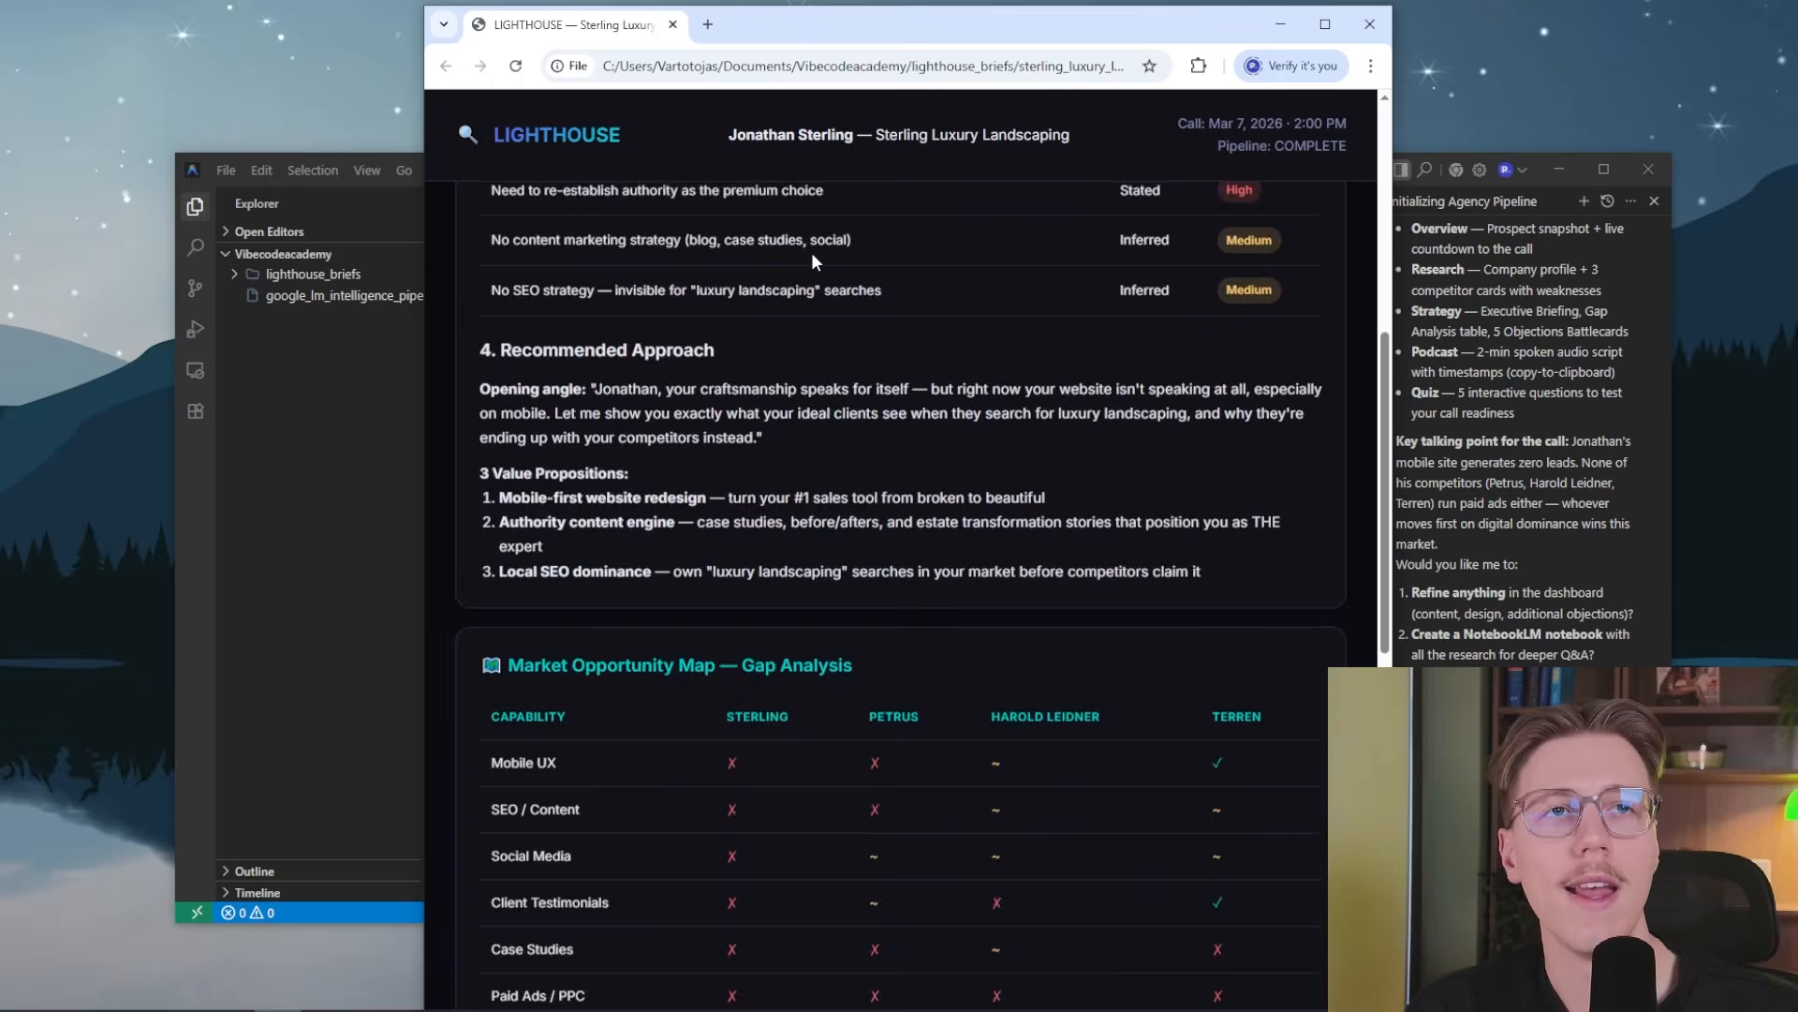
scroll(787, 300, "up", 7)
left_click(796, 217)
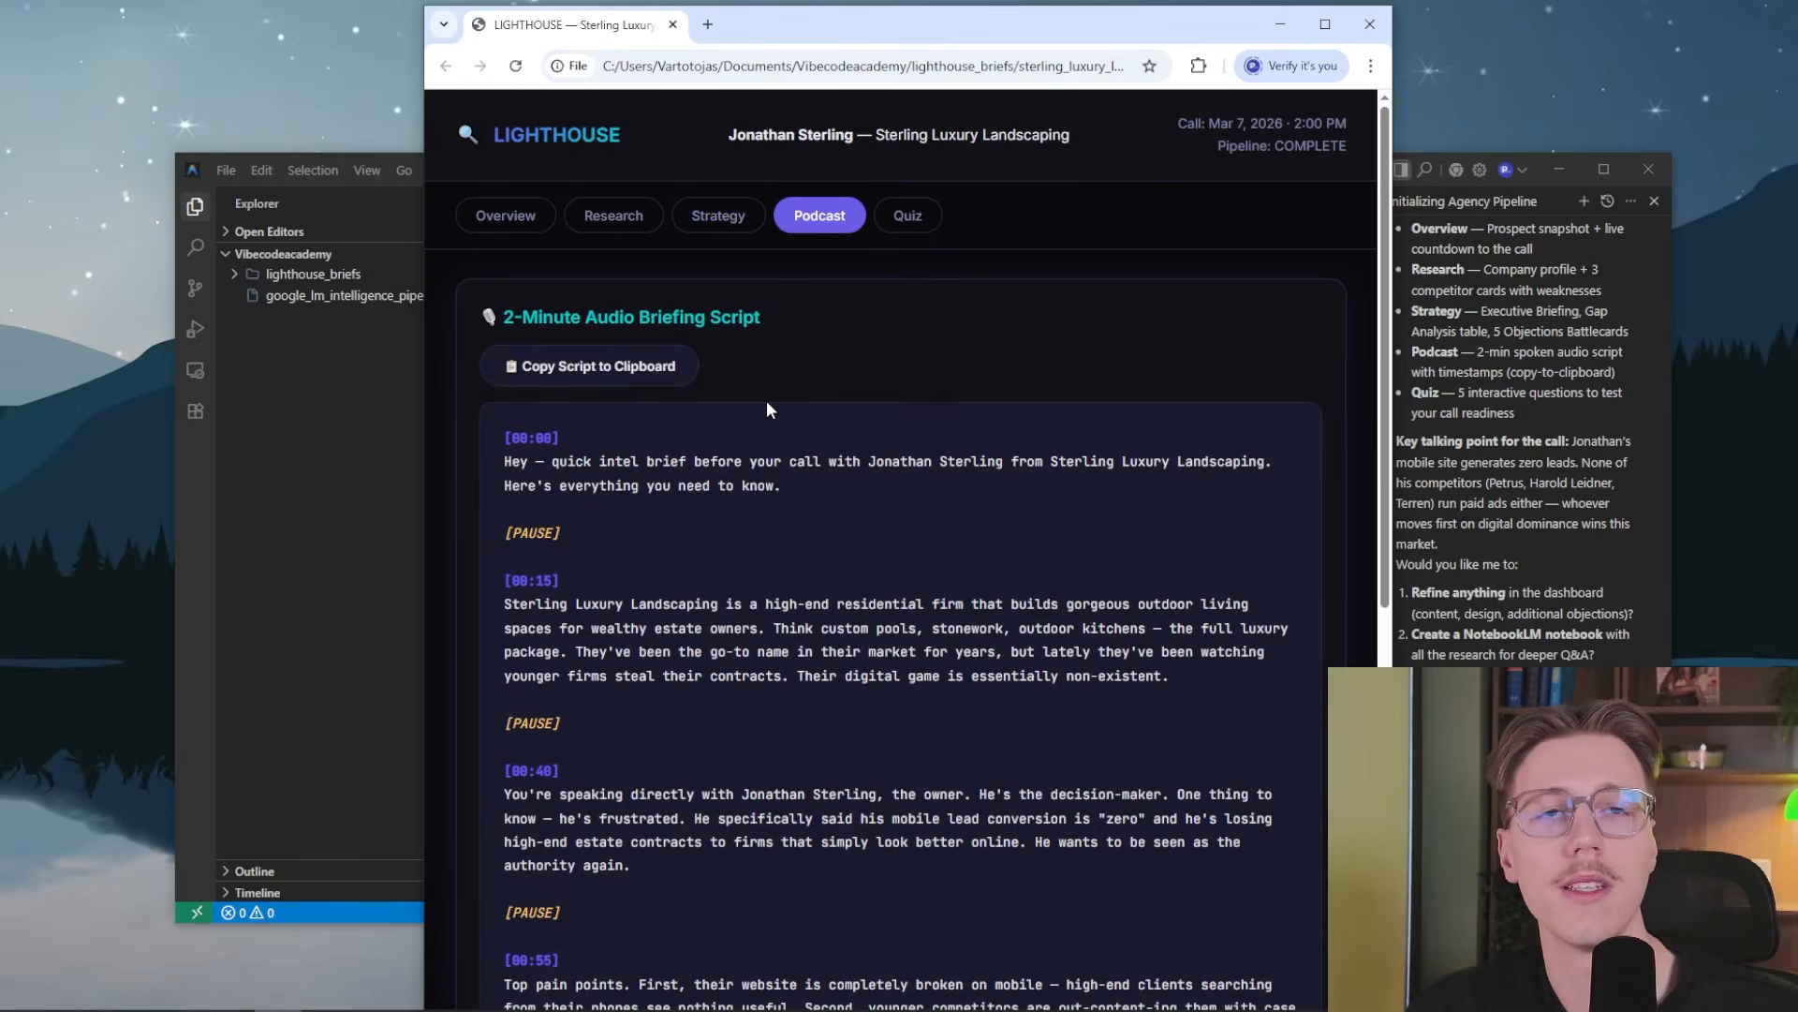
left_click(642, 380)
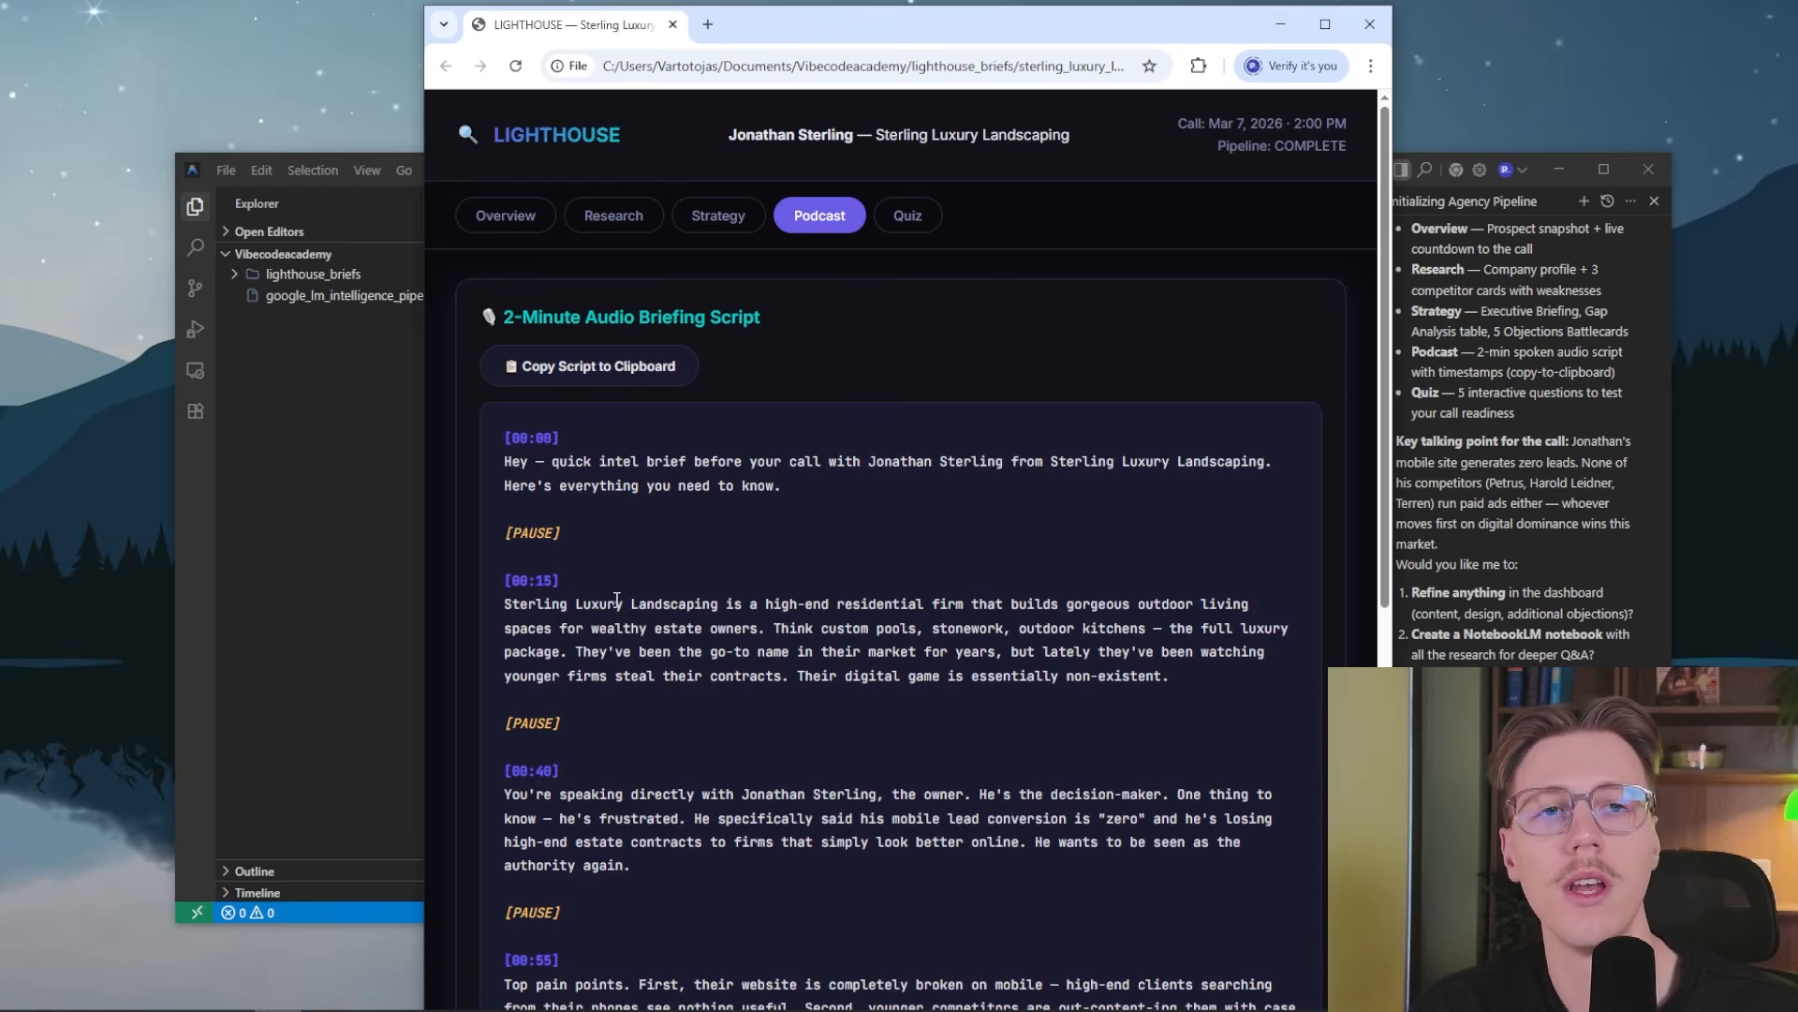
scroll(611, 515, "down", 8)
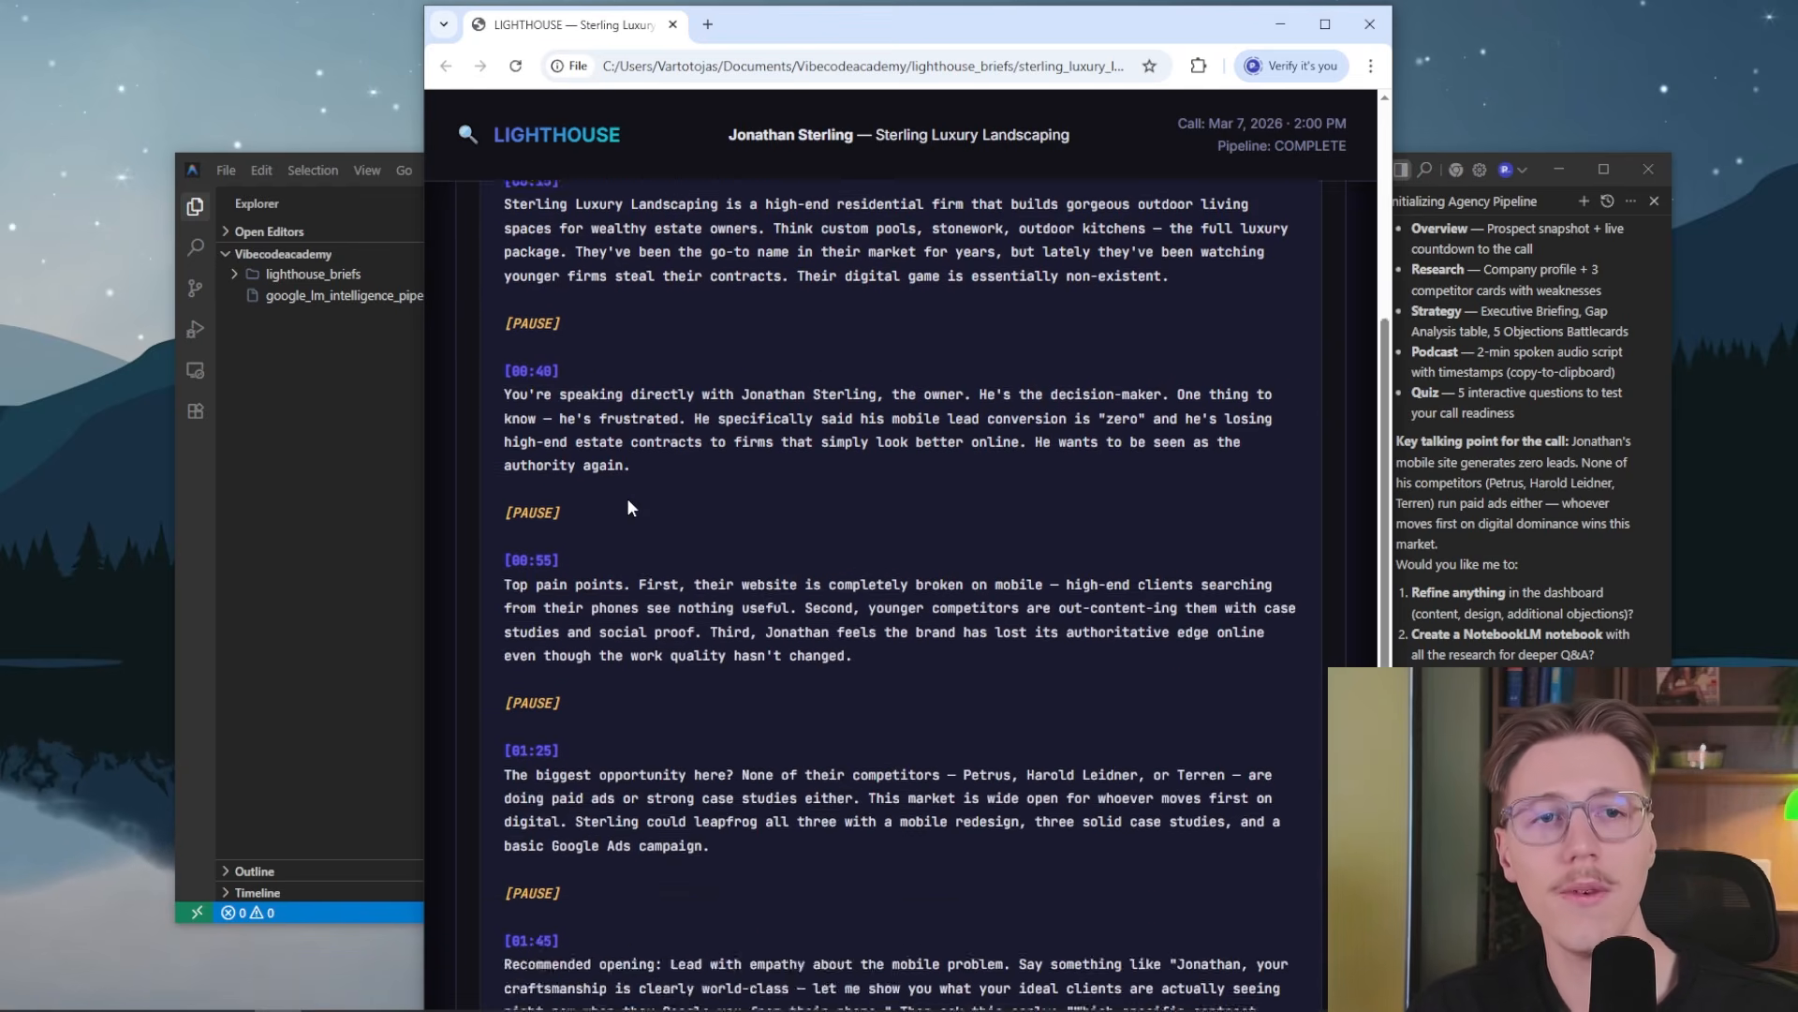
scroll(943, 703, "up", 10)
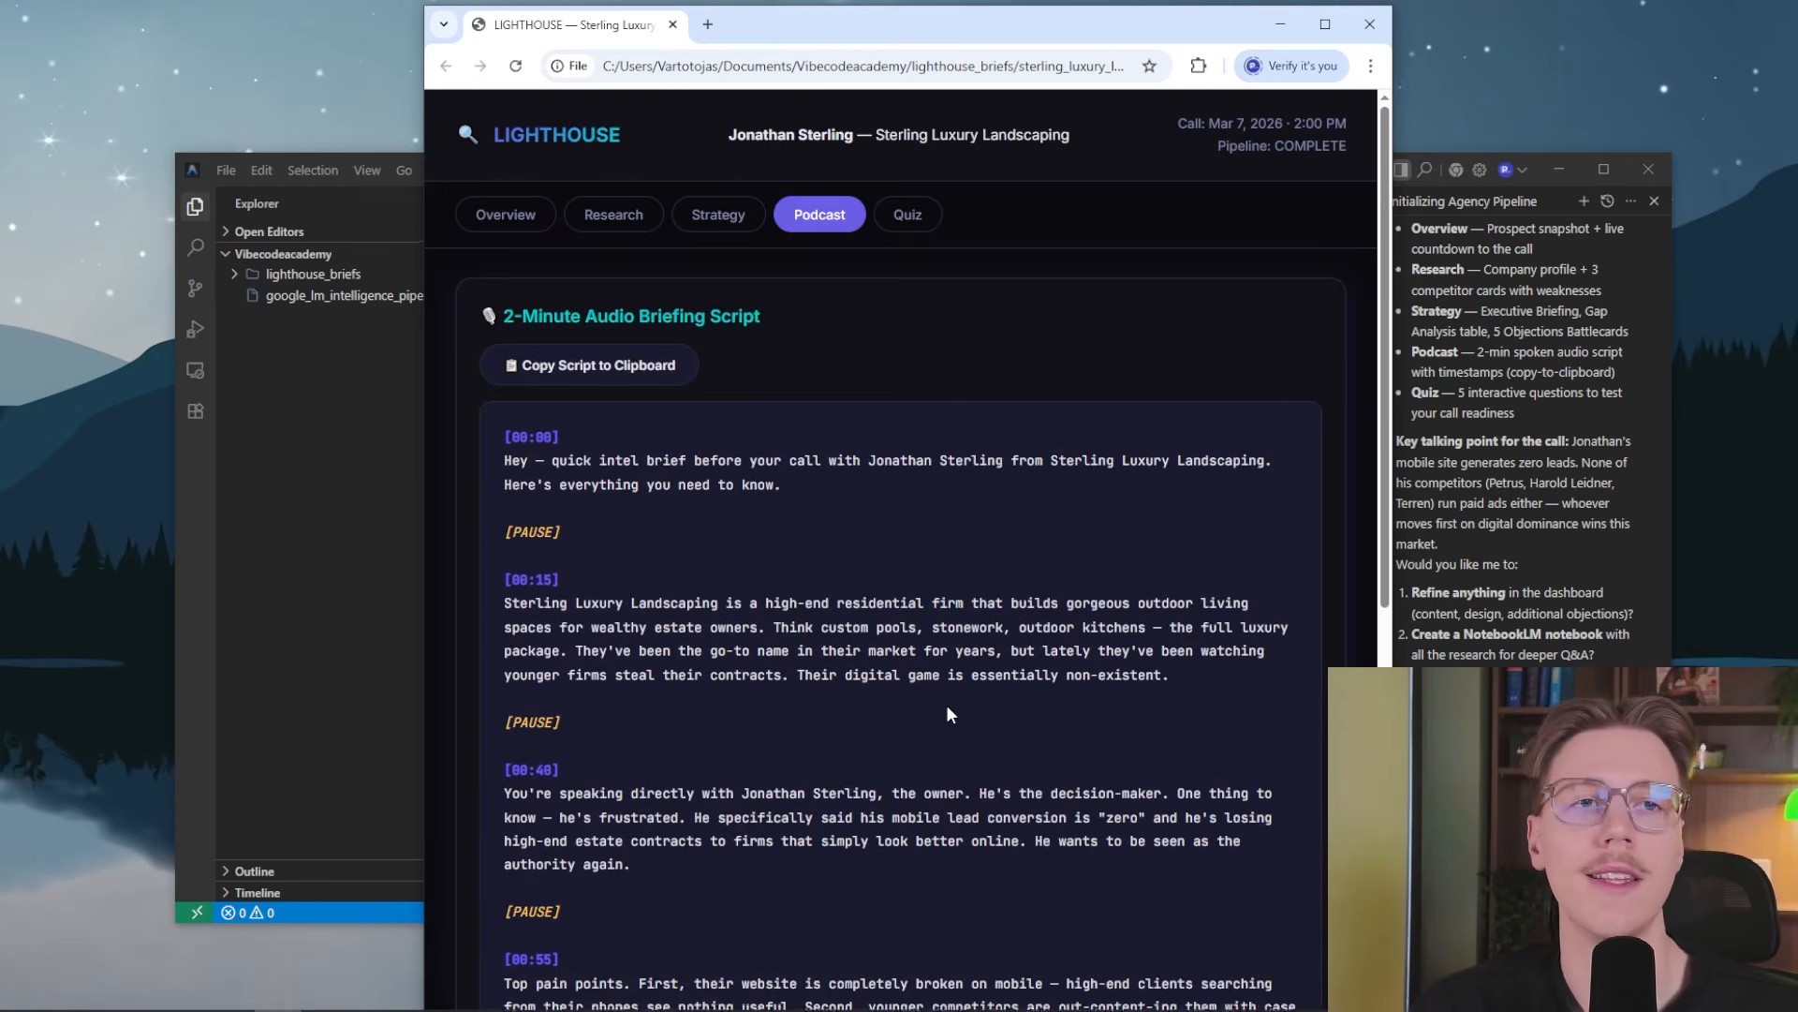
scroll(949, 684, "down", 2)
scroll(952, 671, "up", 2)
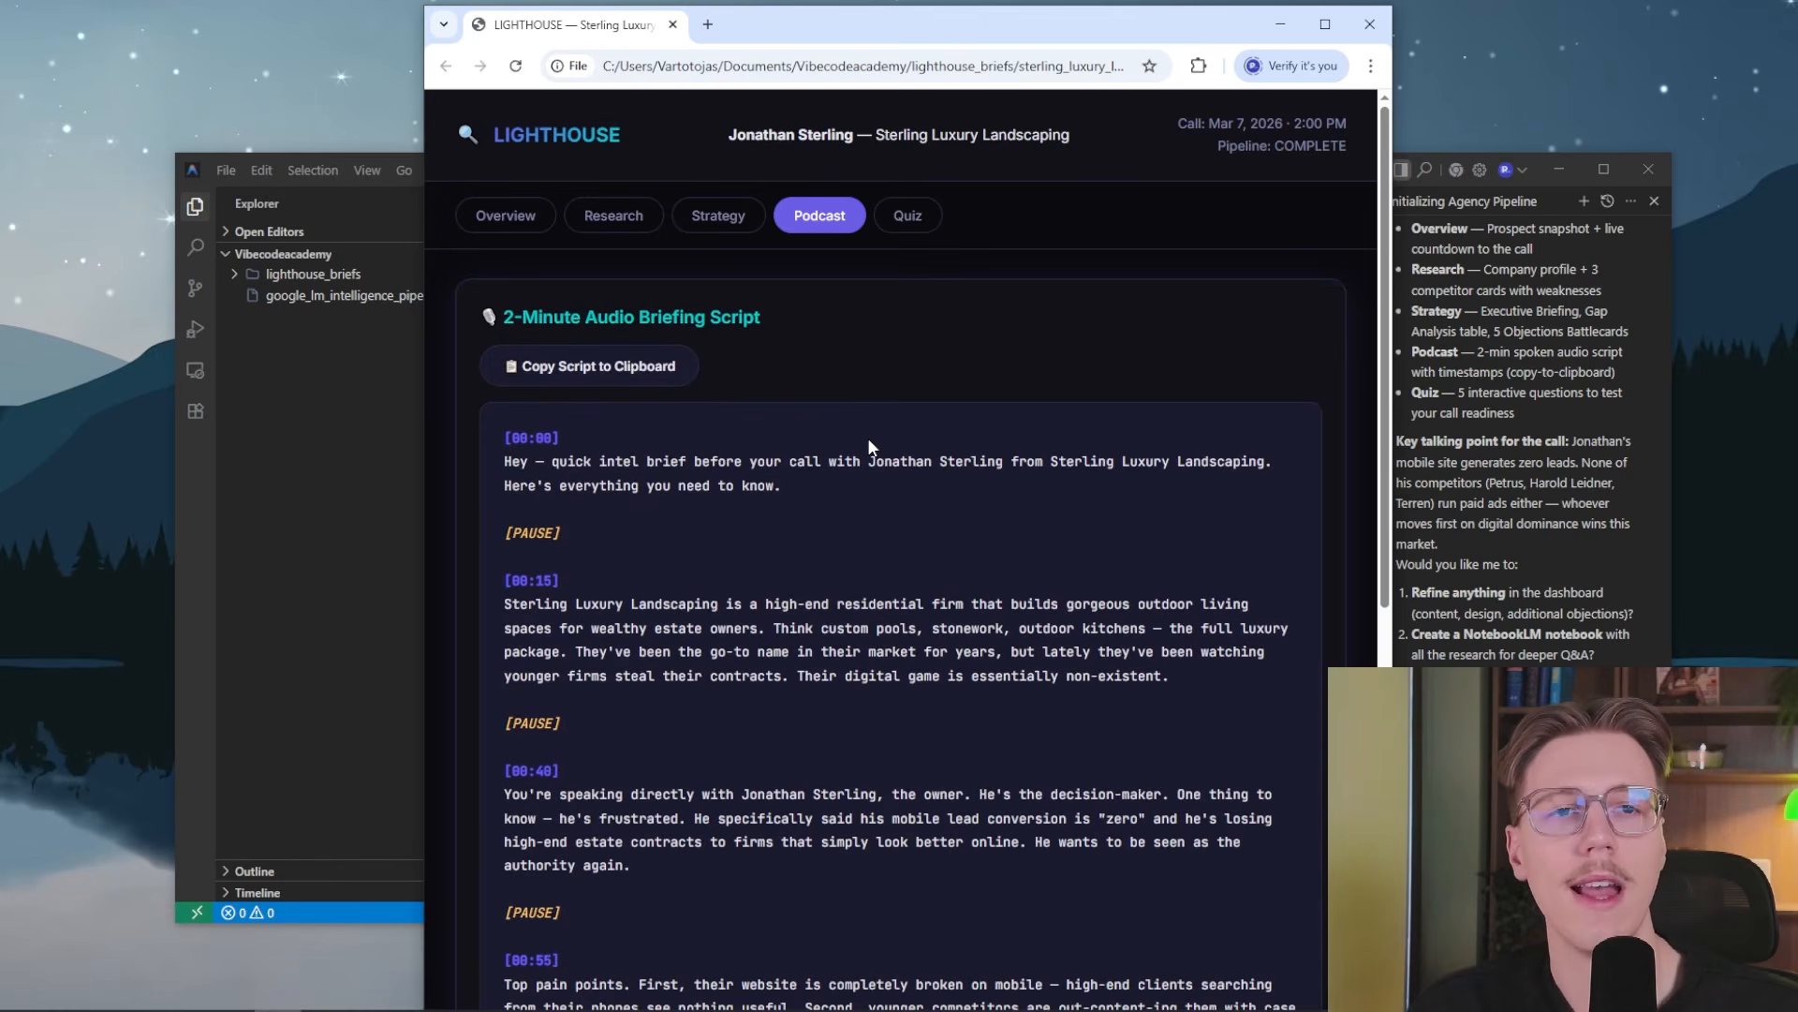
Open the Pre-Call Readiness Quiz, answer Q1 with "Commercial office park landscaping" and submit the answers
left_click(907, 215)
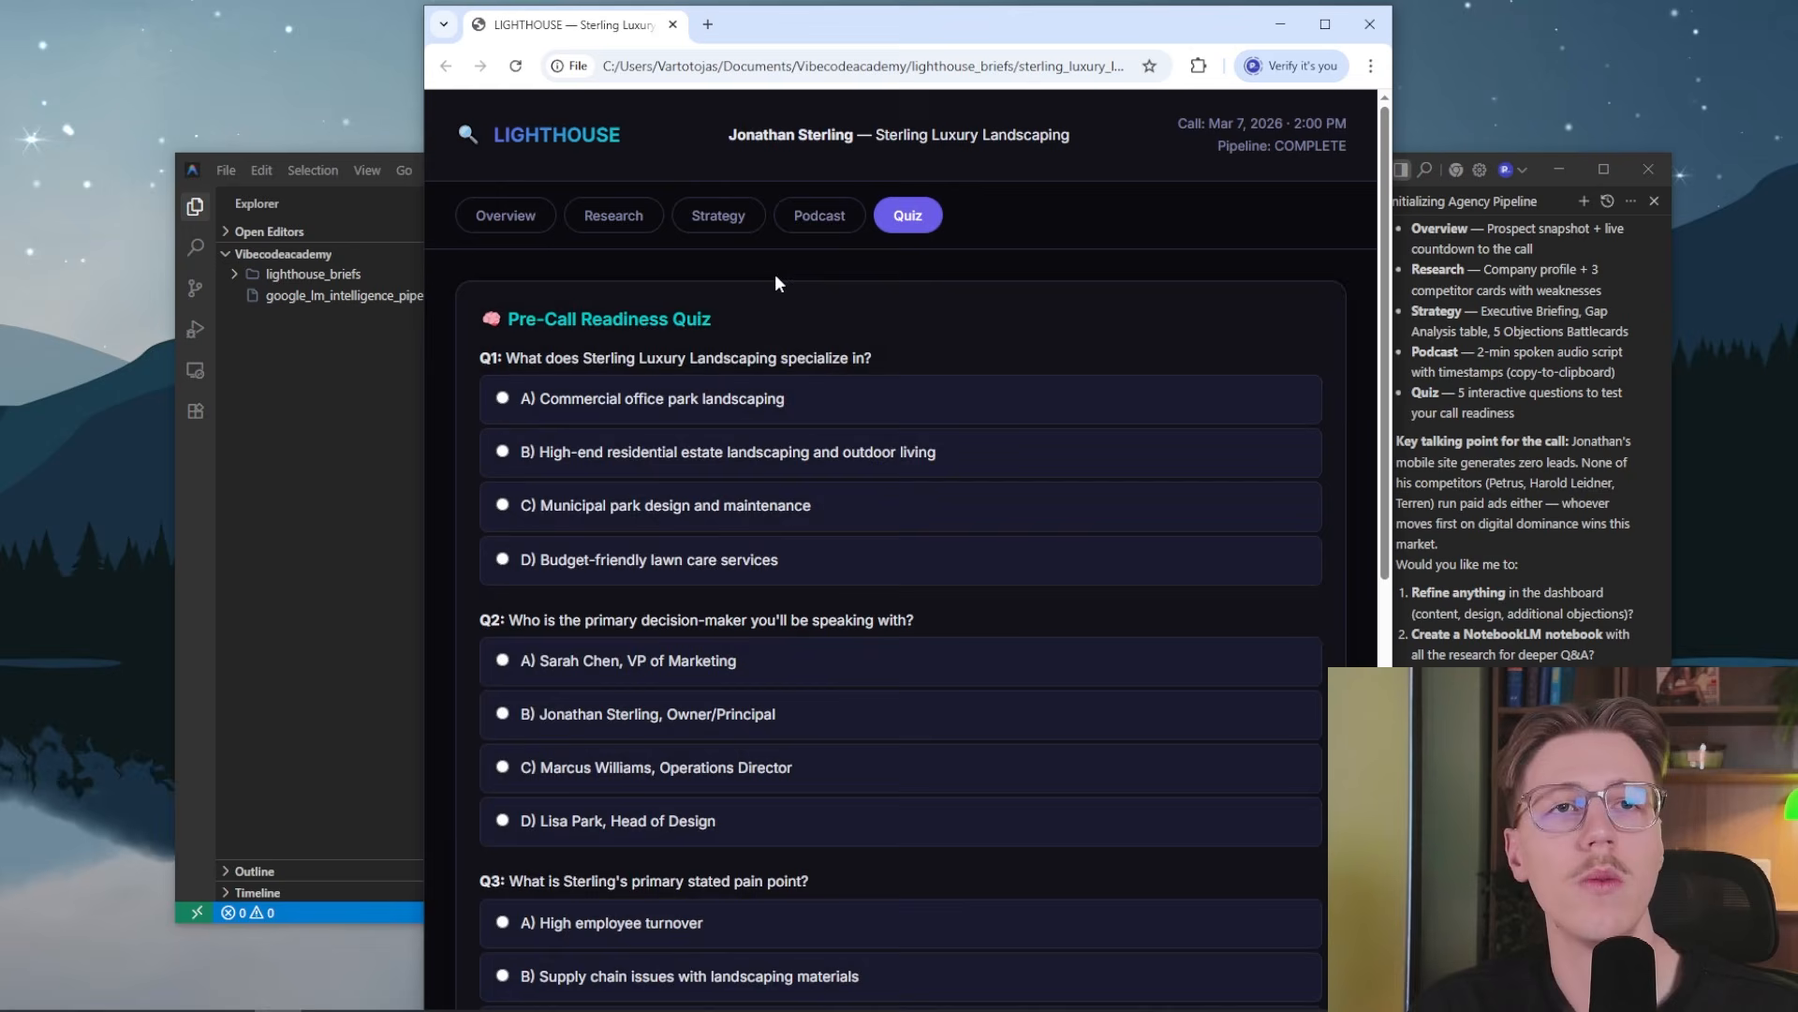
scroll(707, 515, "down", 10)
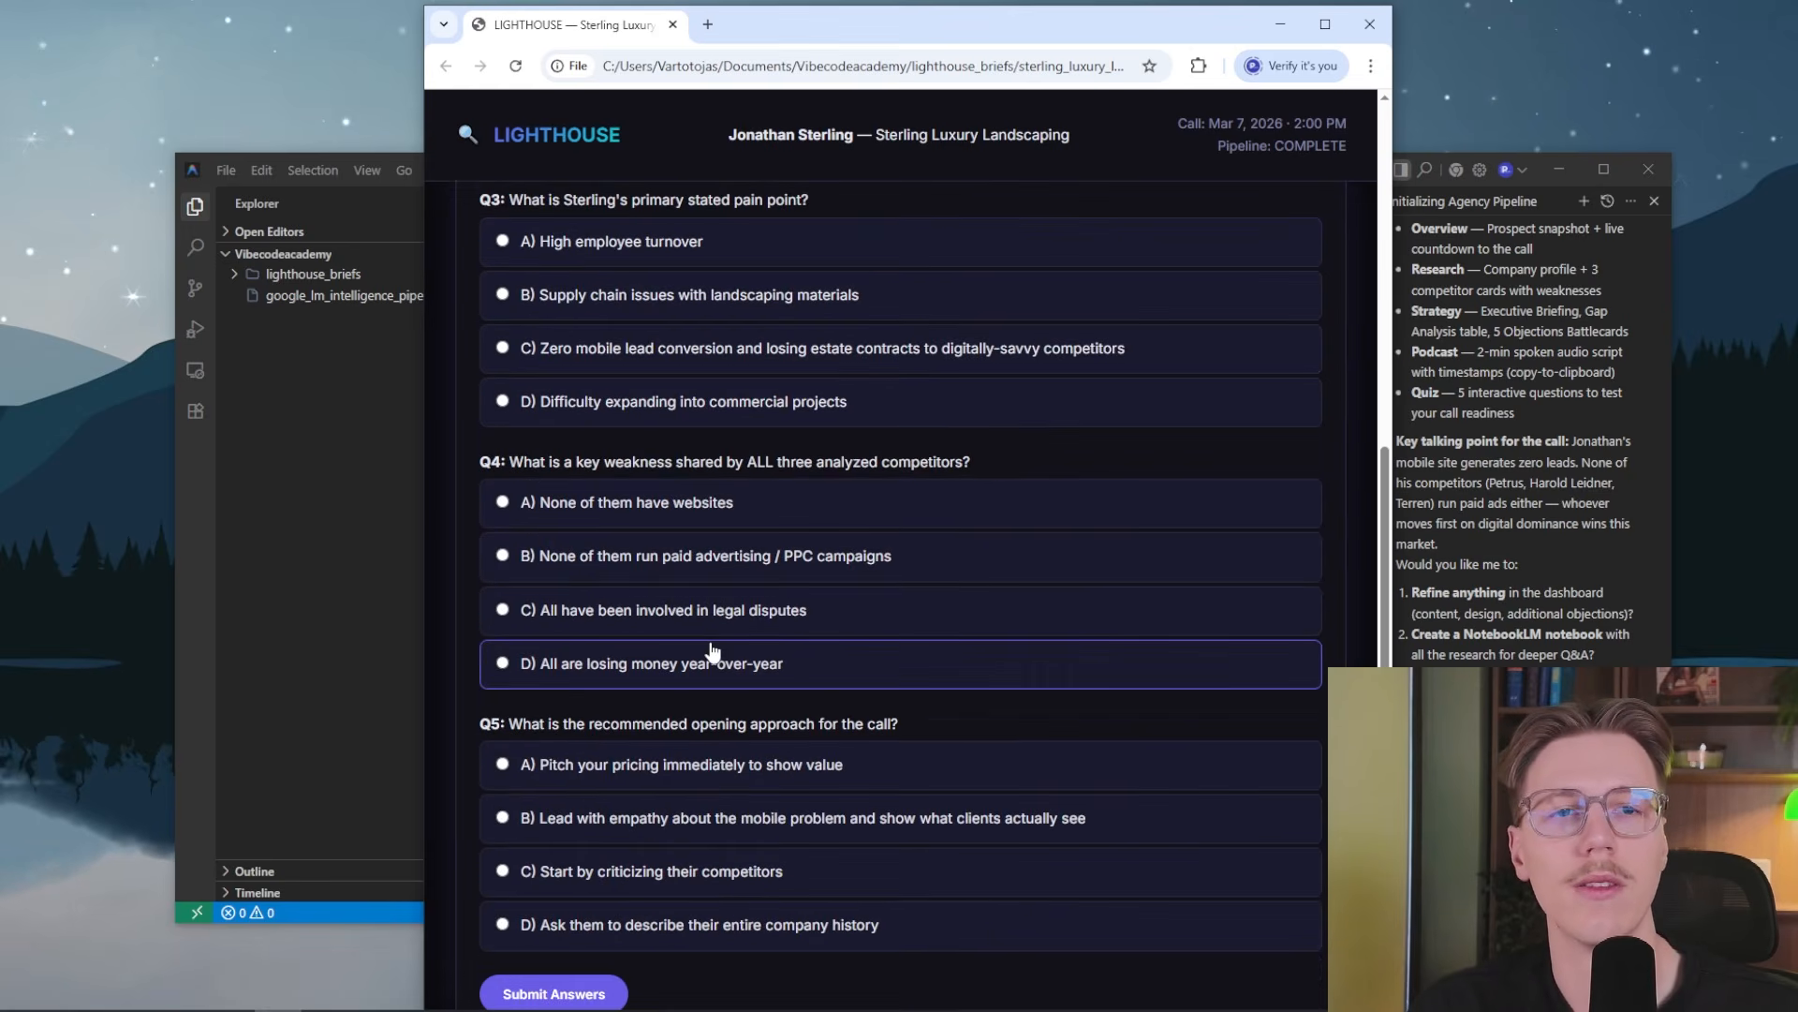
left_click(553, 803)
scroll(805, 688, "down", 4)
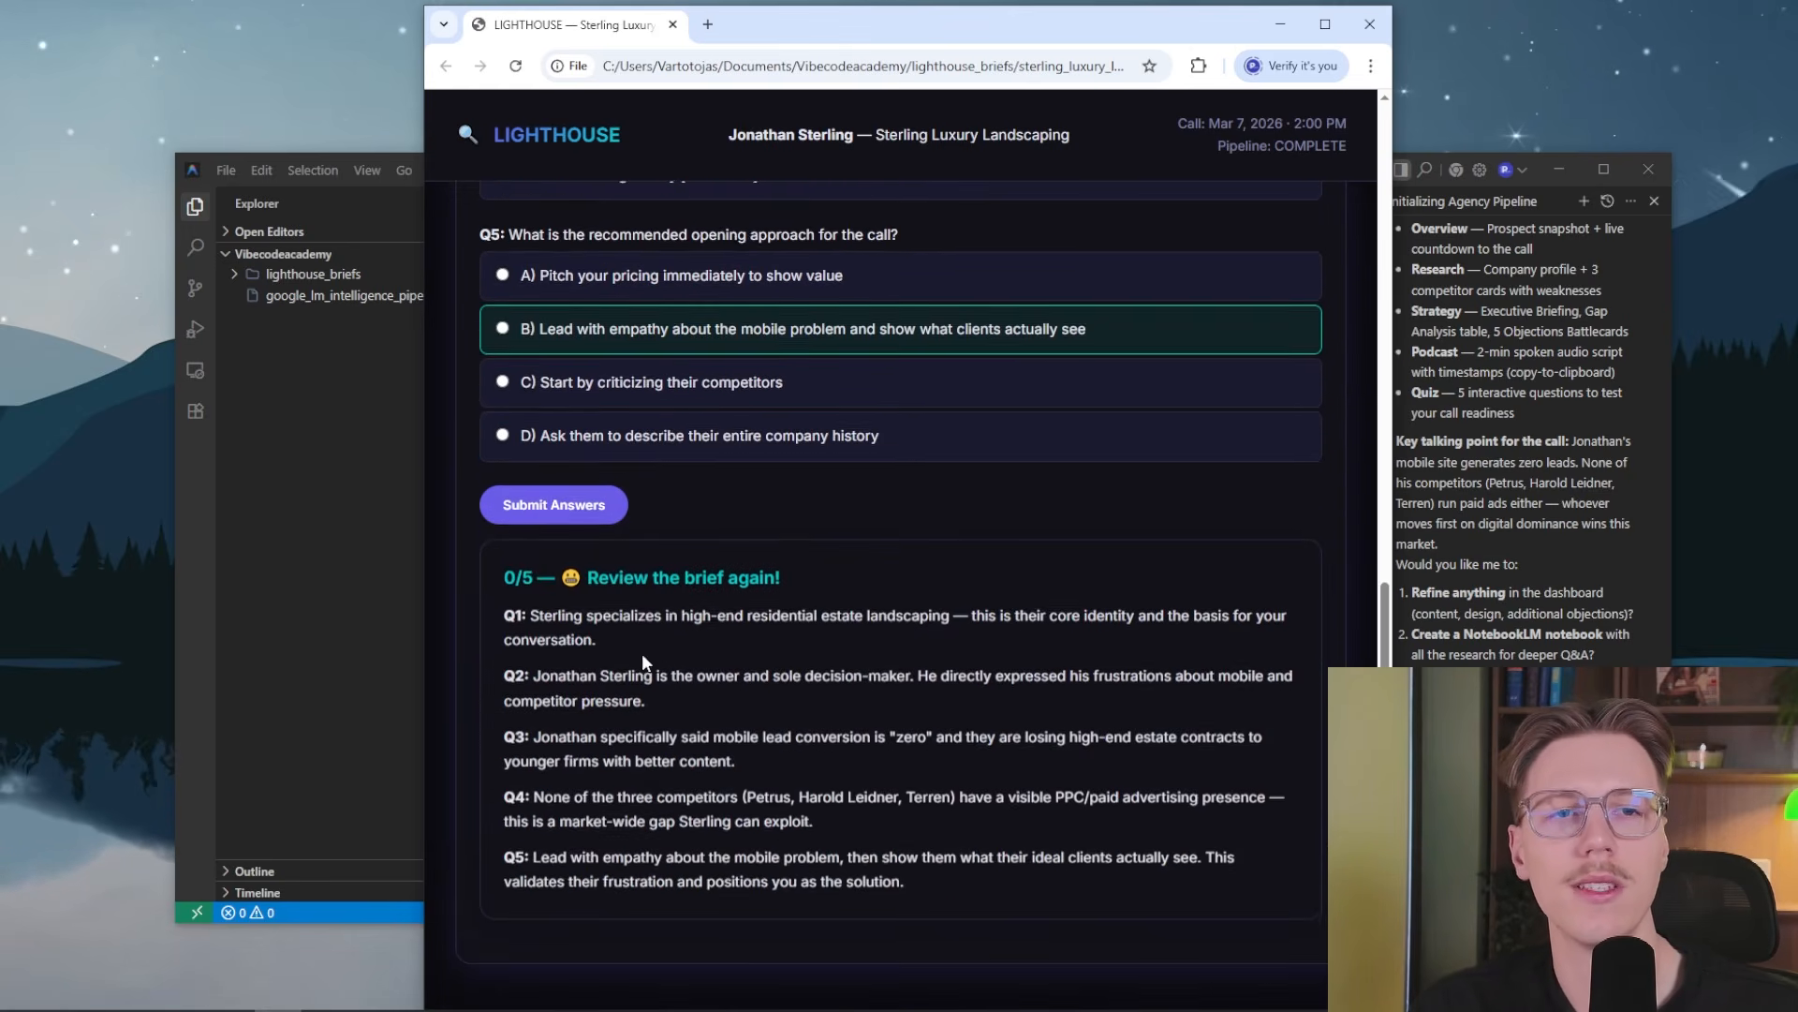
Review the quiz explanations and marked answers, and return to the dashboard's Overview section
scroll(658, 731, "up", 2)
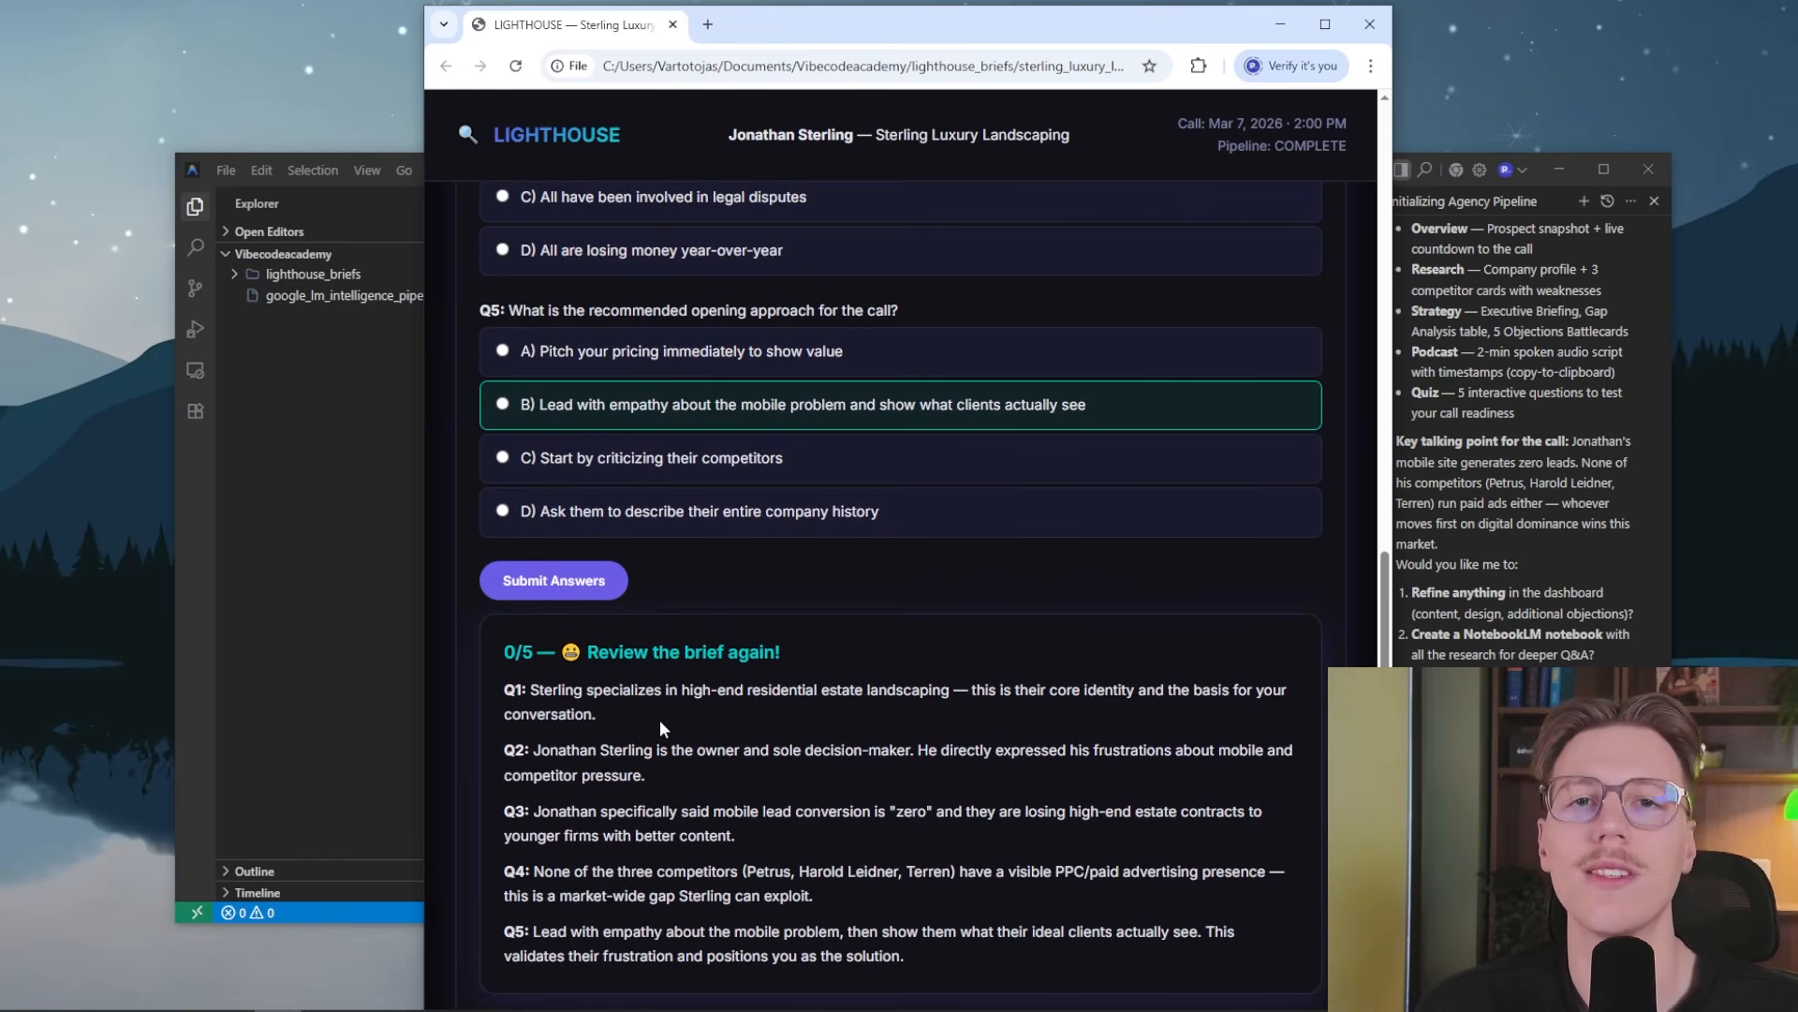
scroll(818, 612, "up", 12)
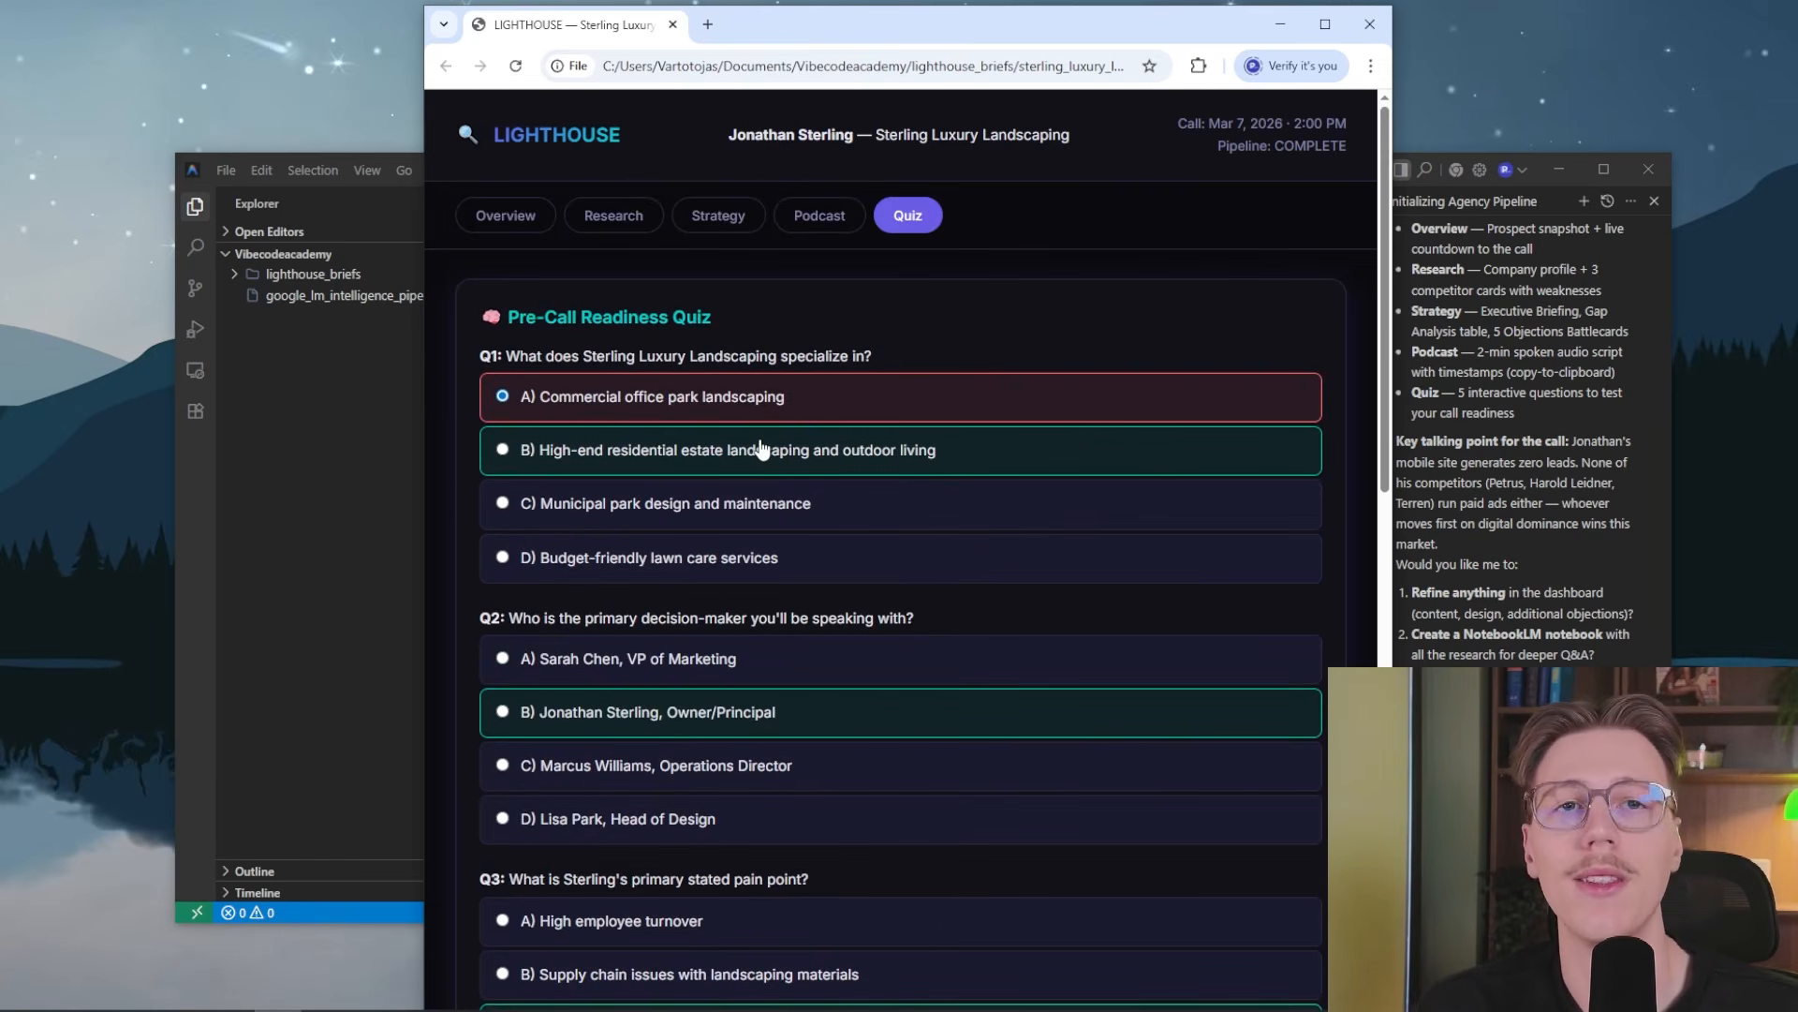
left_click(504, 226)
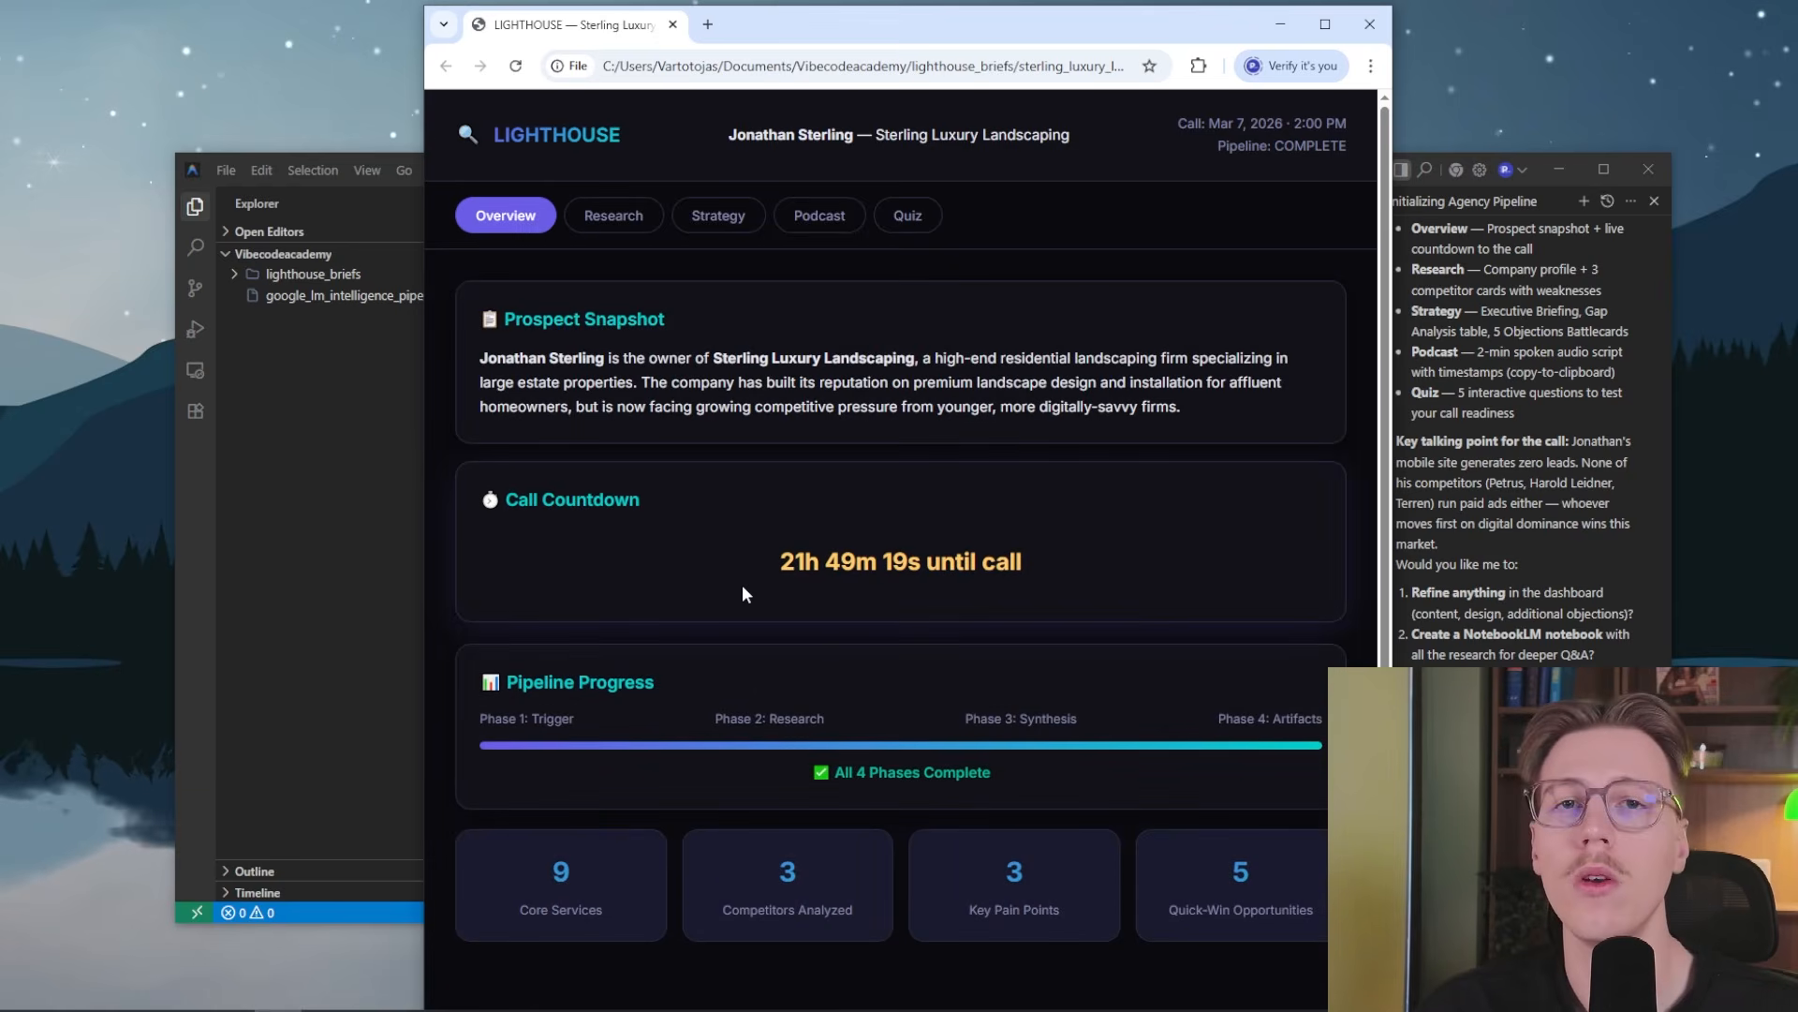